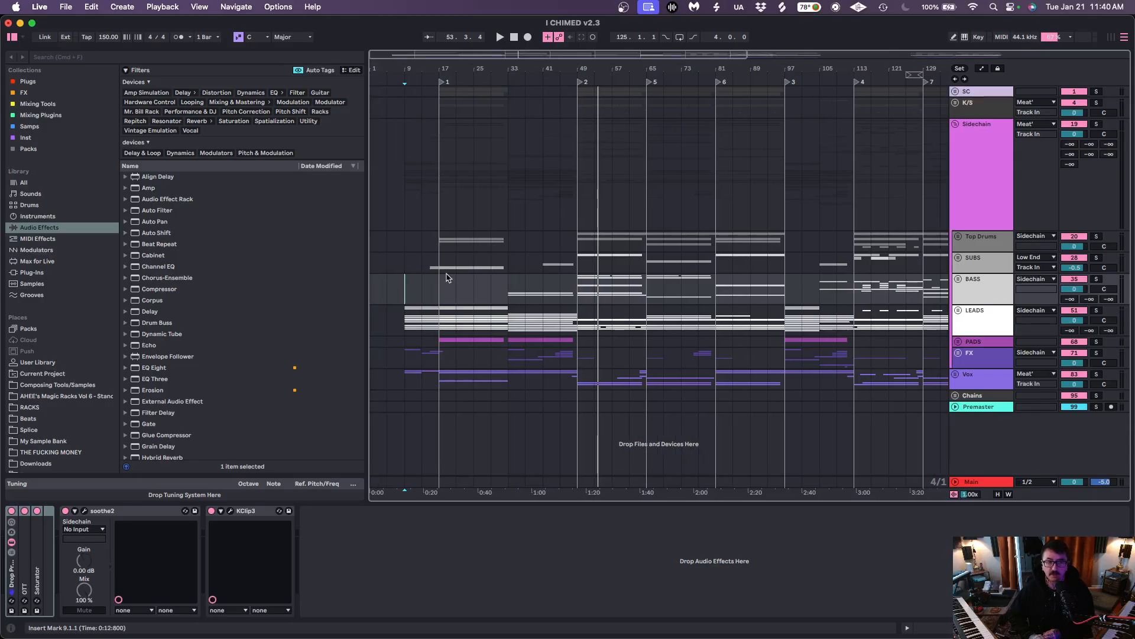
Hide the browser so the arrangement uses the full window width
click(12, 38)
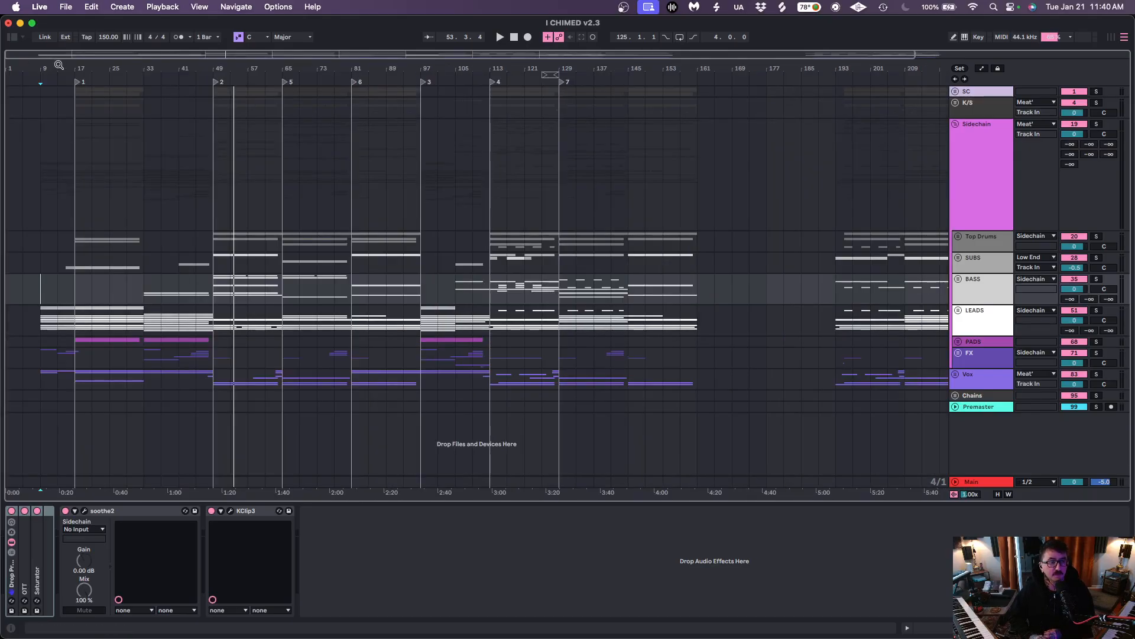
drag(36, 70, 36, 127)
scroll(199, 309, left, 2)
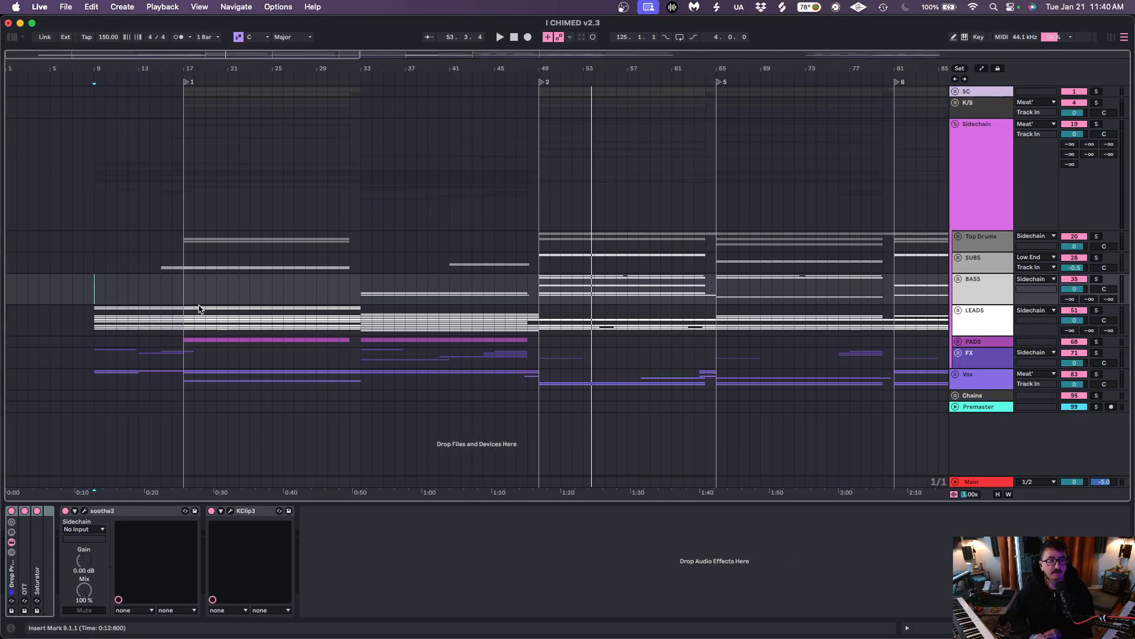
drag(90, 71, 89, 47)
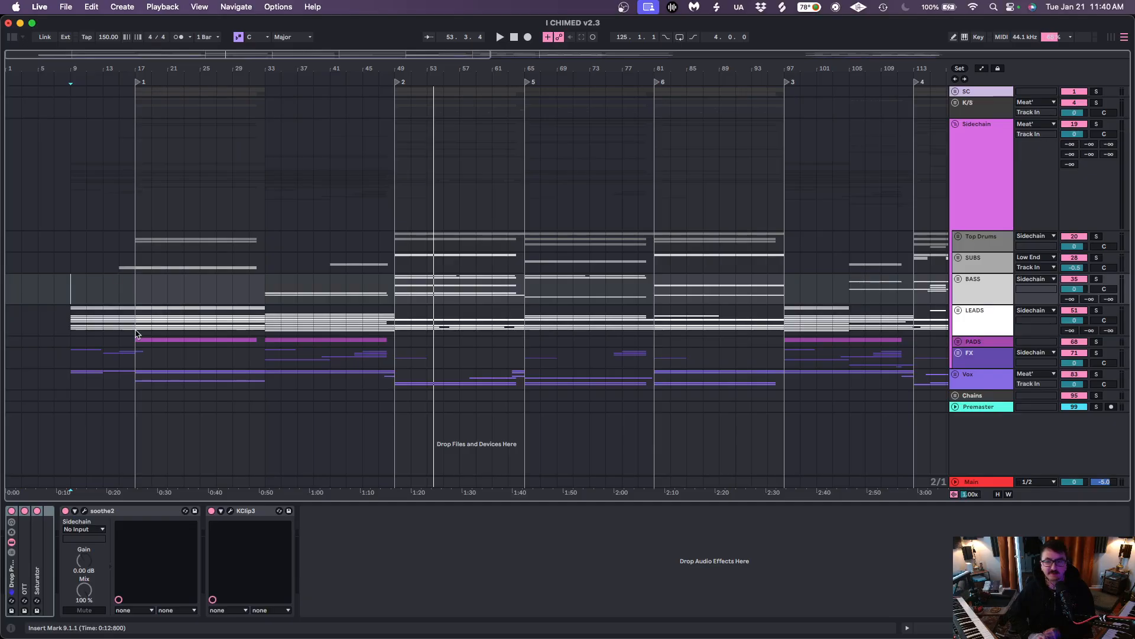
Select the Sidechain group track and fold it to hide its nested tracks
click(960, 127)
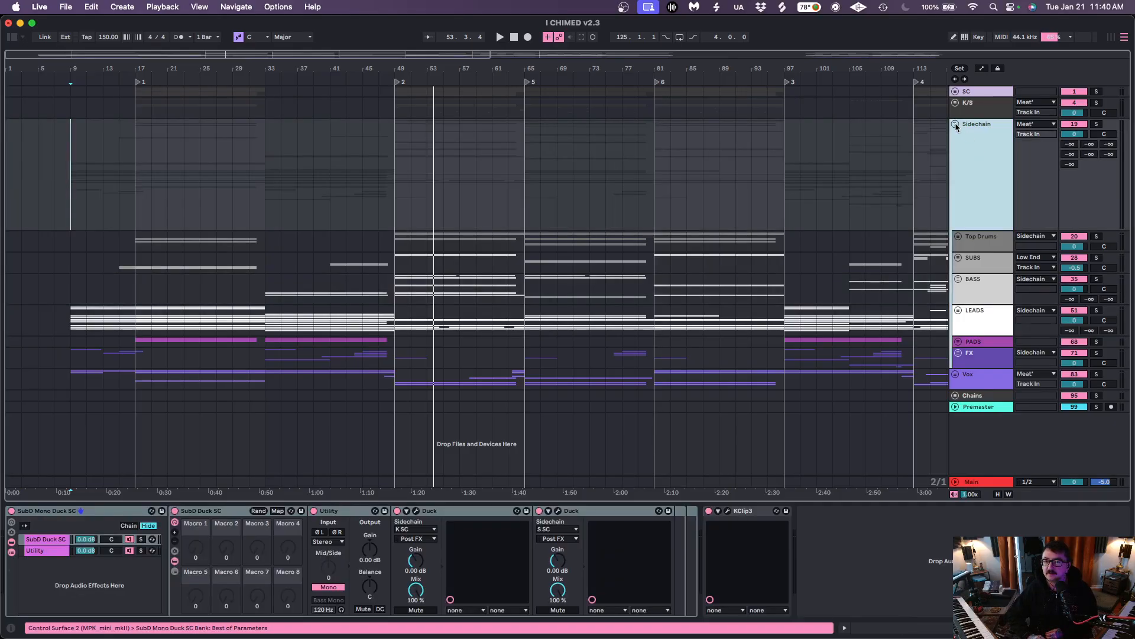
click(956, 124)
click(956, 125)
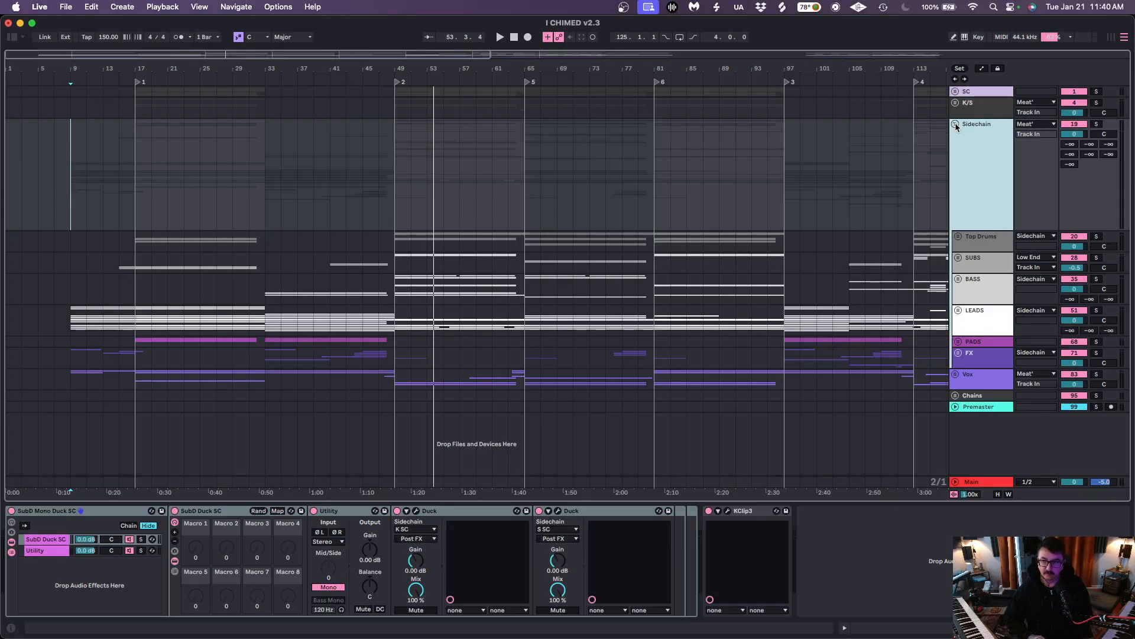
click(956, 125)
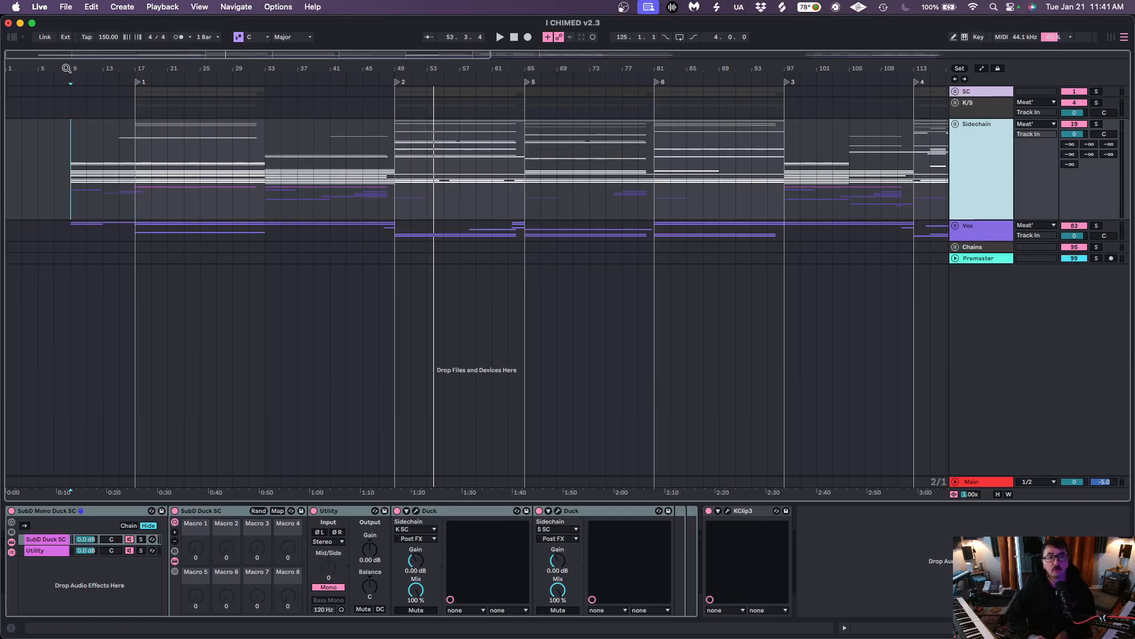
Place the insert marker at bar 9 on the Sidechain group, where the arrangement's first clips begin
drag(67, 69, 49, 69)
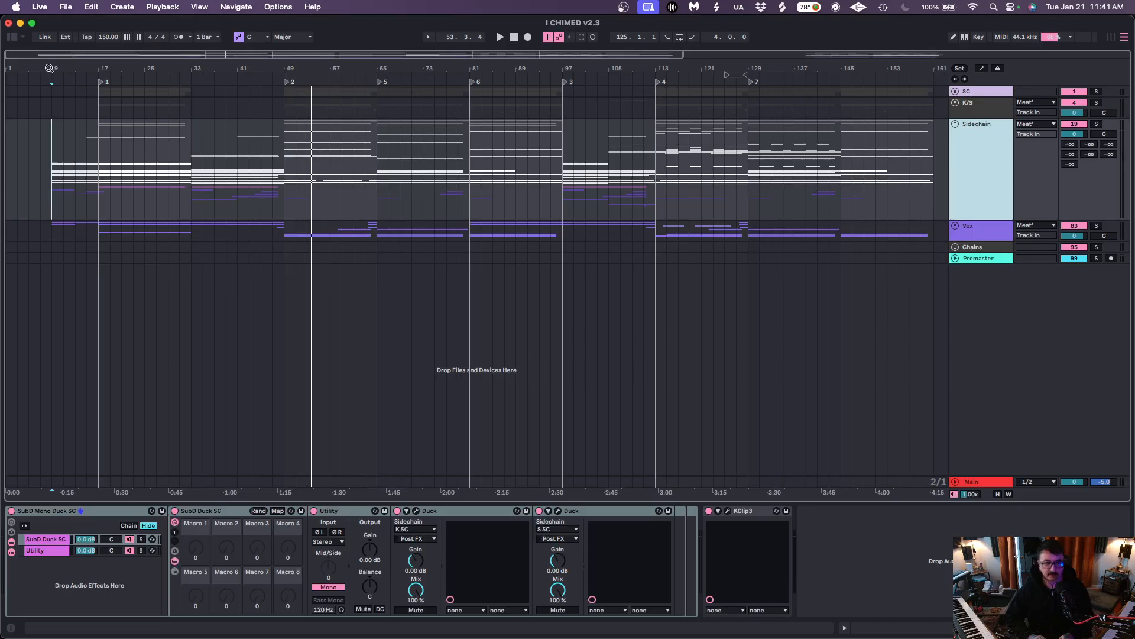
drag(49, 68, 132, 247)
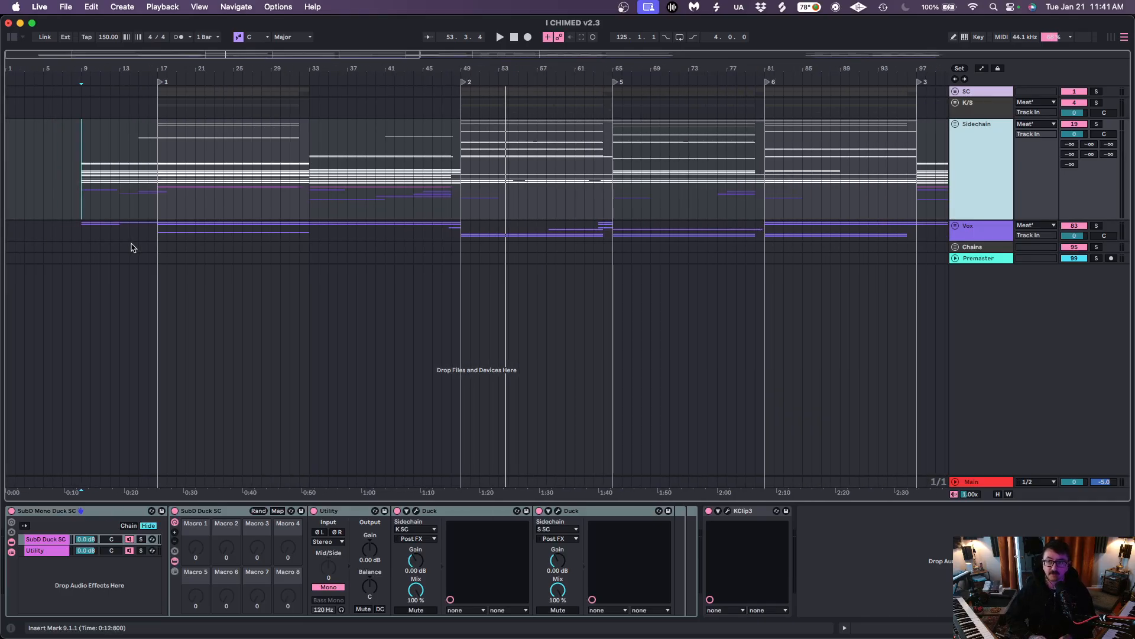
drag(87, 71, 60, 69)
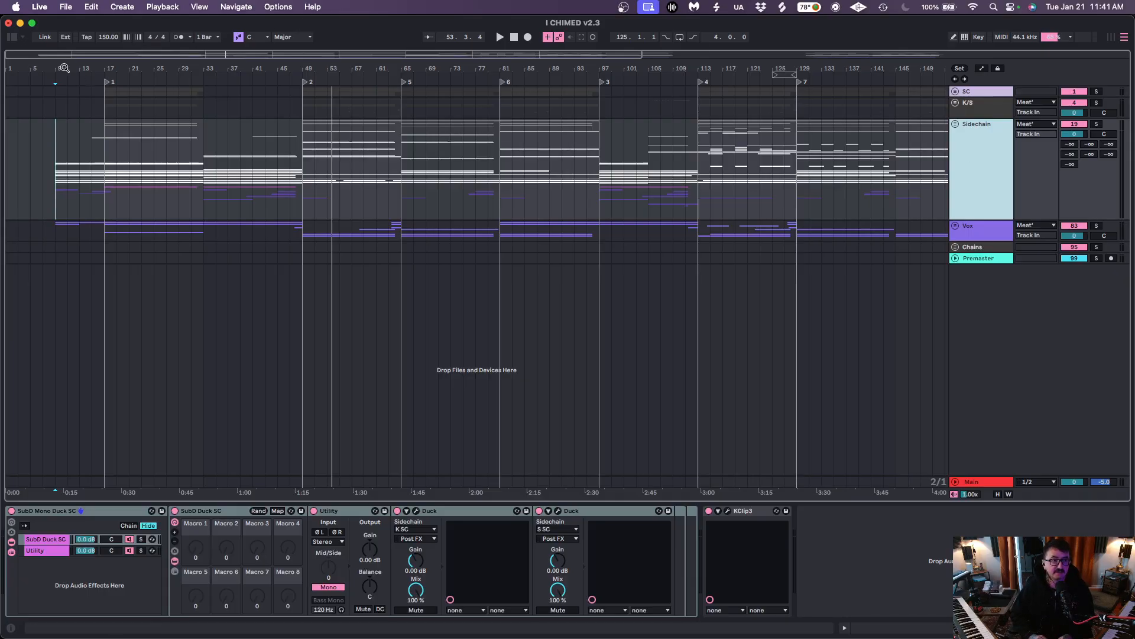
drag(41, 69, 45, 97)
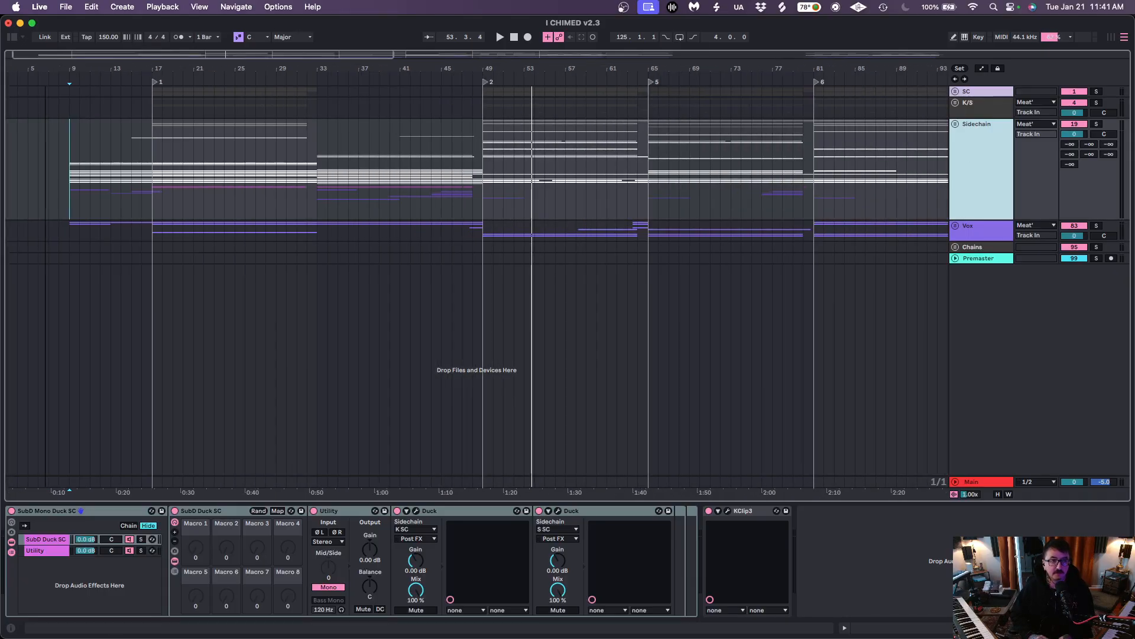
click(71, 176)
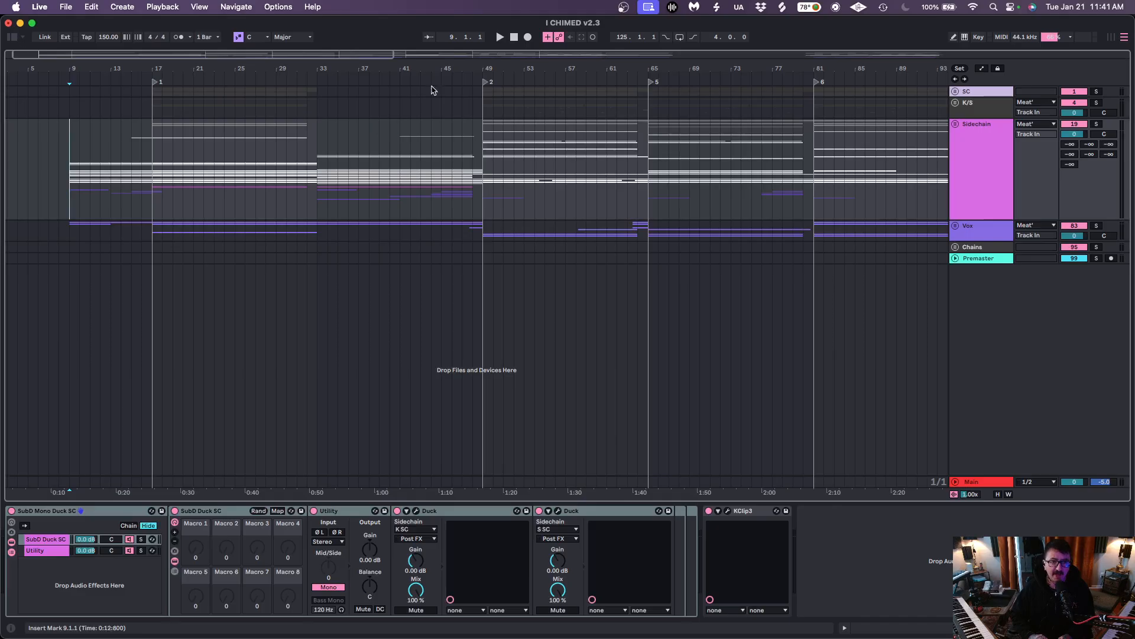
Play the arrangement from bar 41 into the section at locator 2, and stop playback
drag(444, 66, 444, 40)
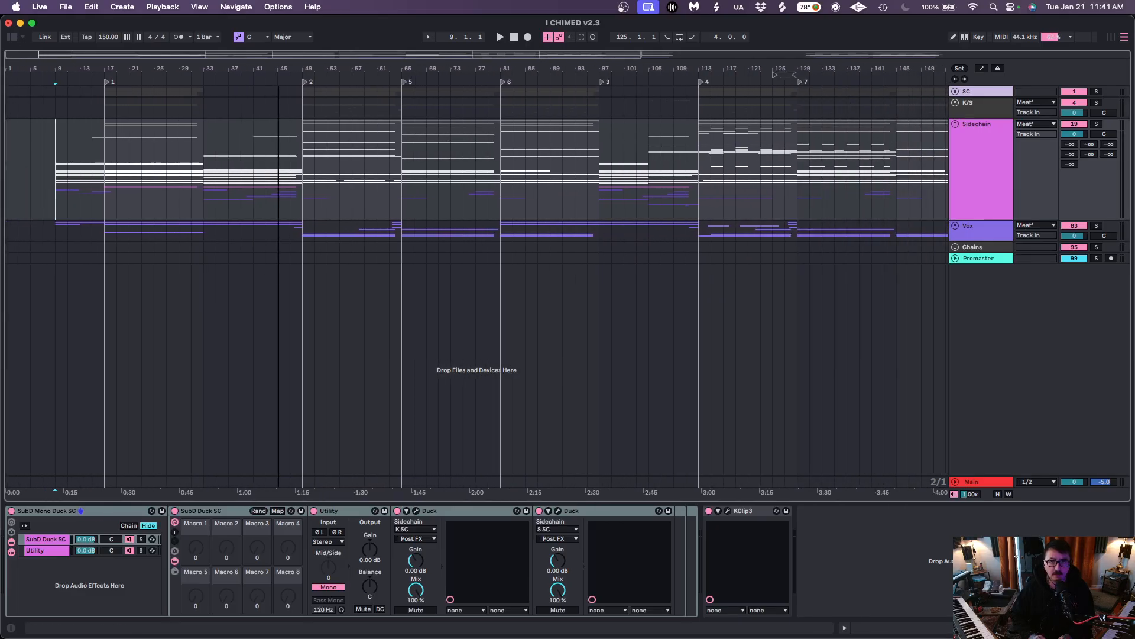
click(253, 172)
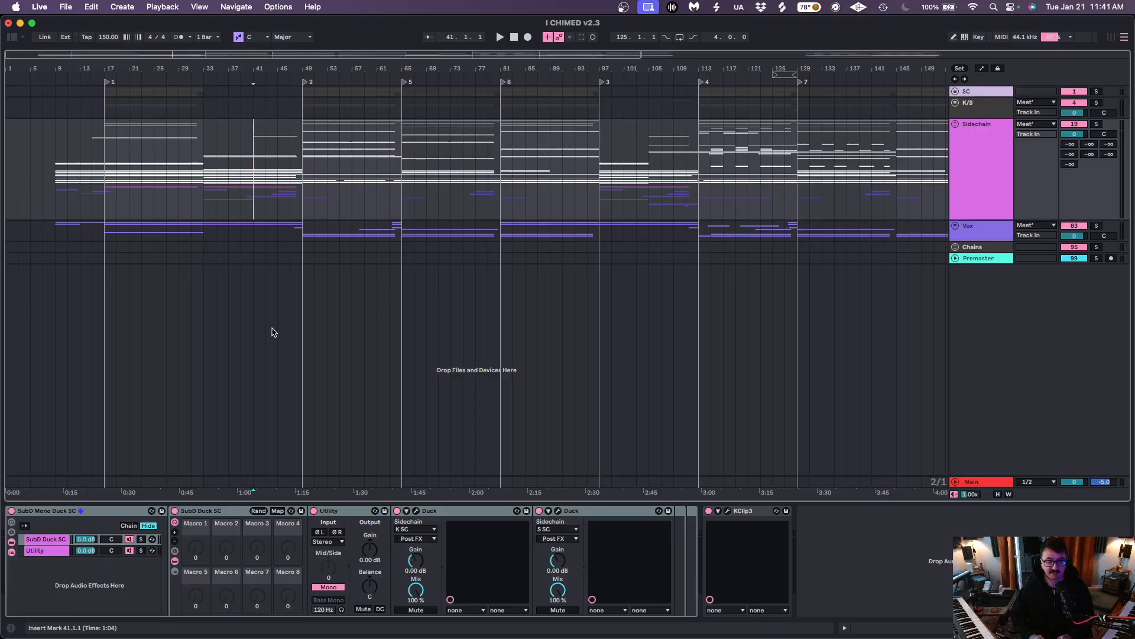
key(space)
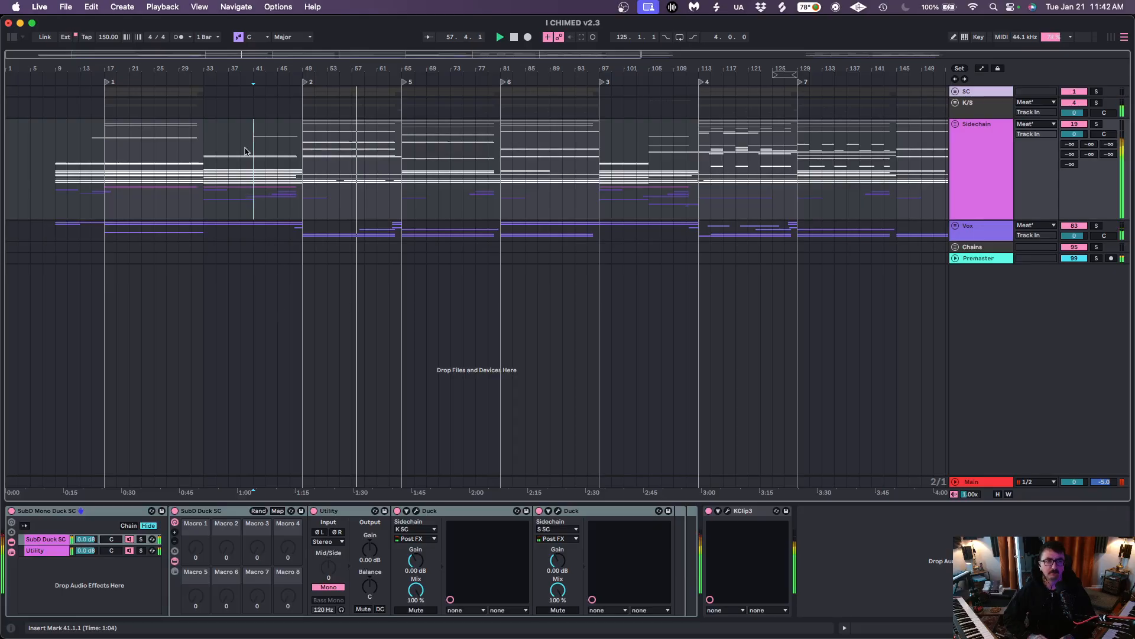
key(space)
Return the insert marker to bar 9 on the Sidechain group
drag(208, 68, 208, 88)
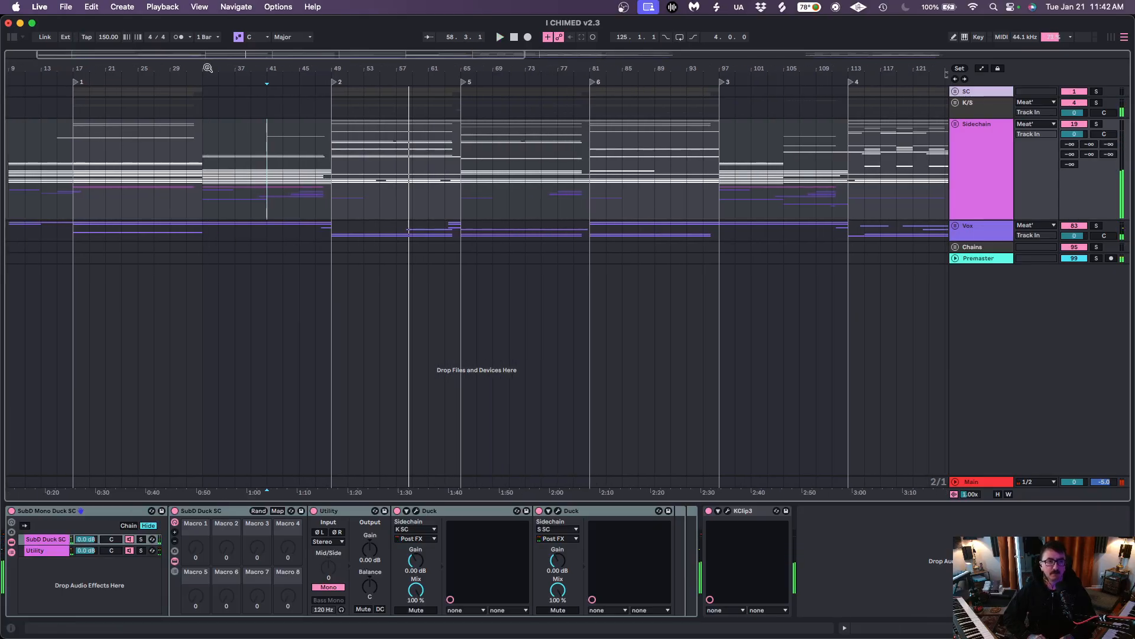
scroll(260, 219, left, 3)
click(67, 189)
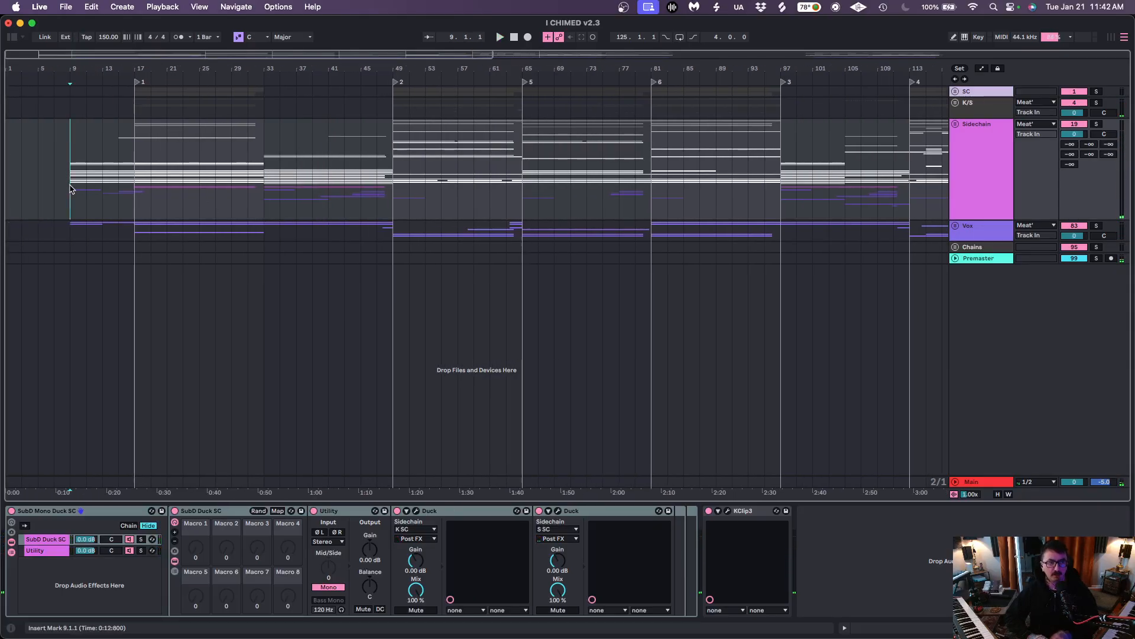
drag(72, 69, 75, 223)
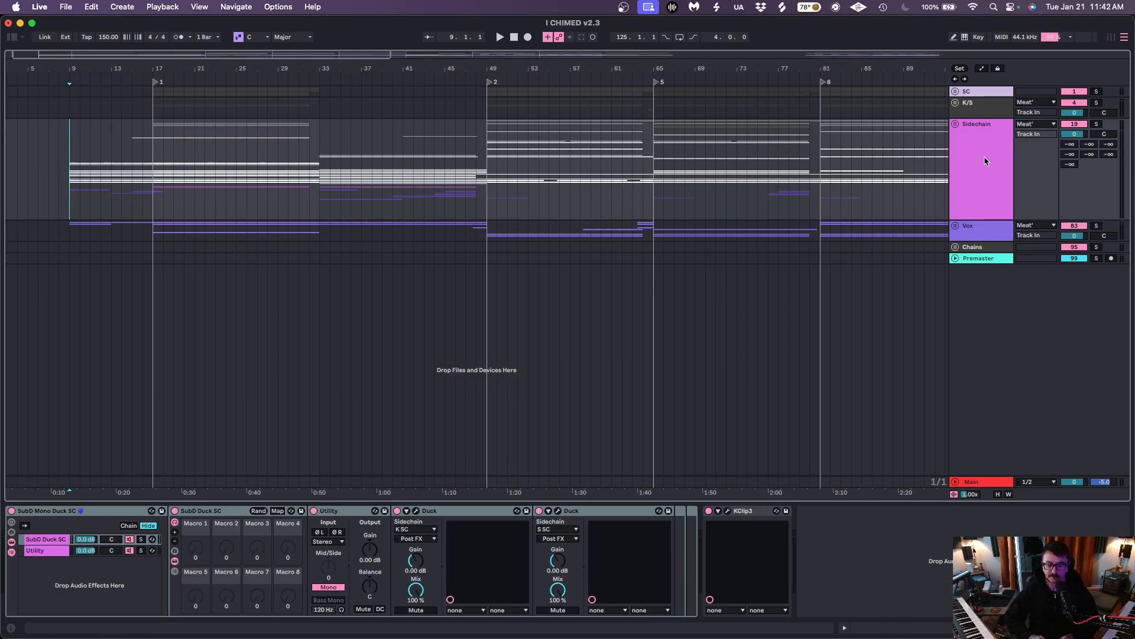
Unfold the Sidechain group and place the insert marker at bar 9 on the LEADS group
click(956, 124)
scroll(618, 232, left, 2)
click(93, 320)
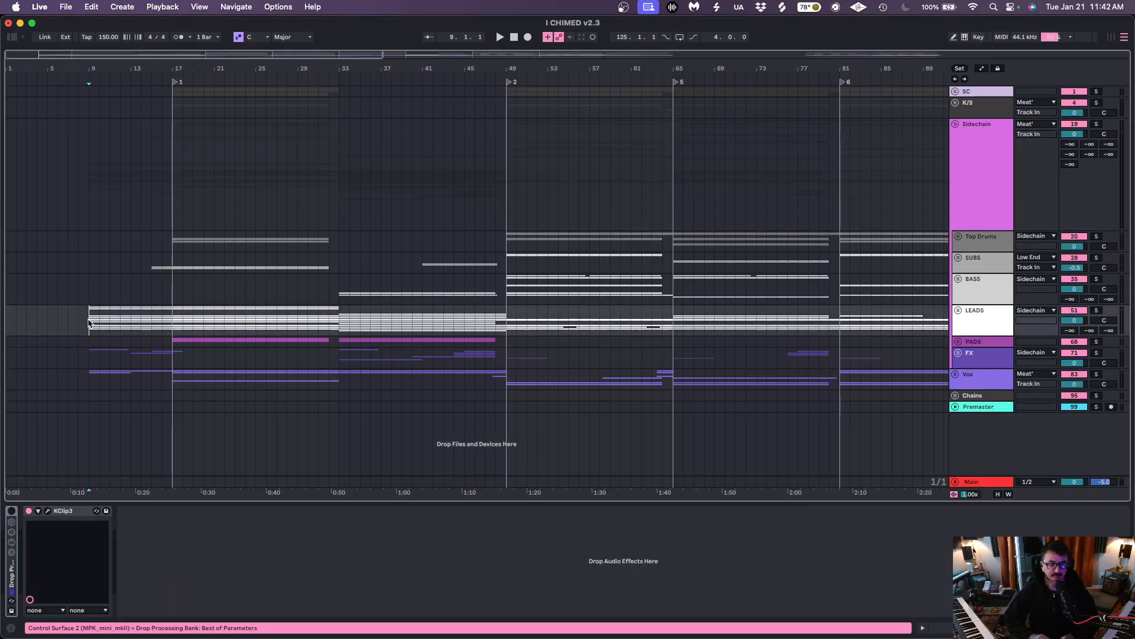
drag(88, 67, 89, 73)
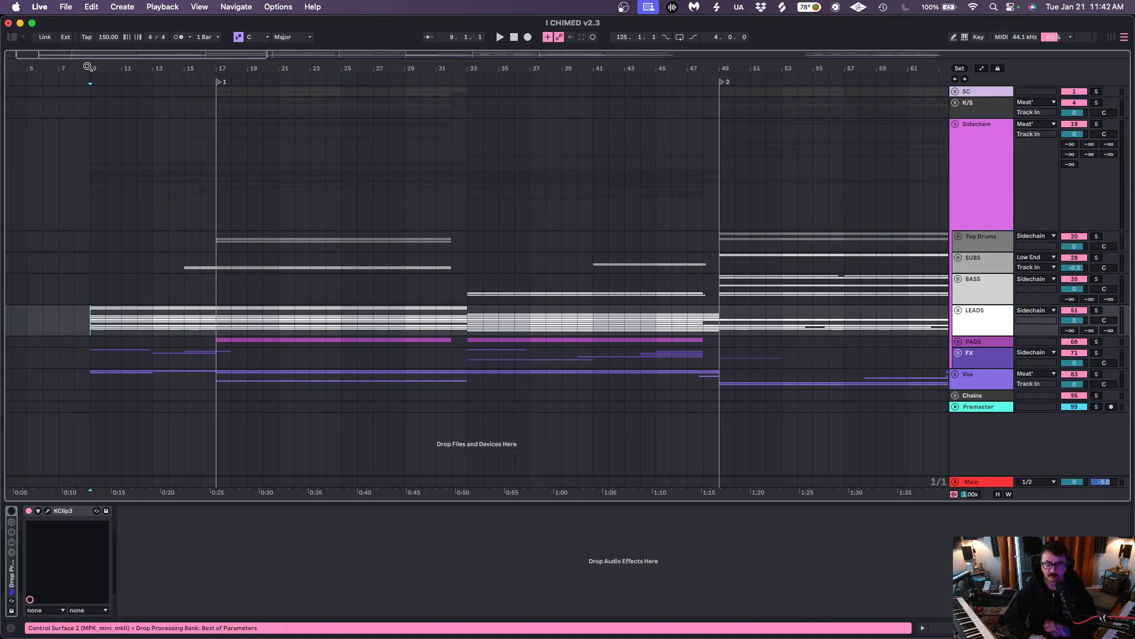
Unfold the Vox group, its nested Vox group and the 85 Group inside it
click(956, 374)
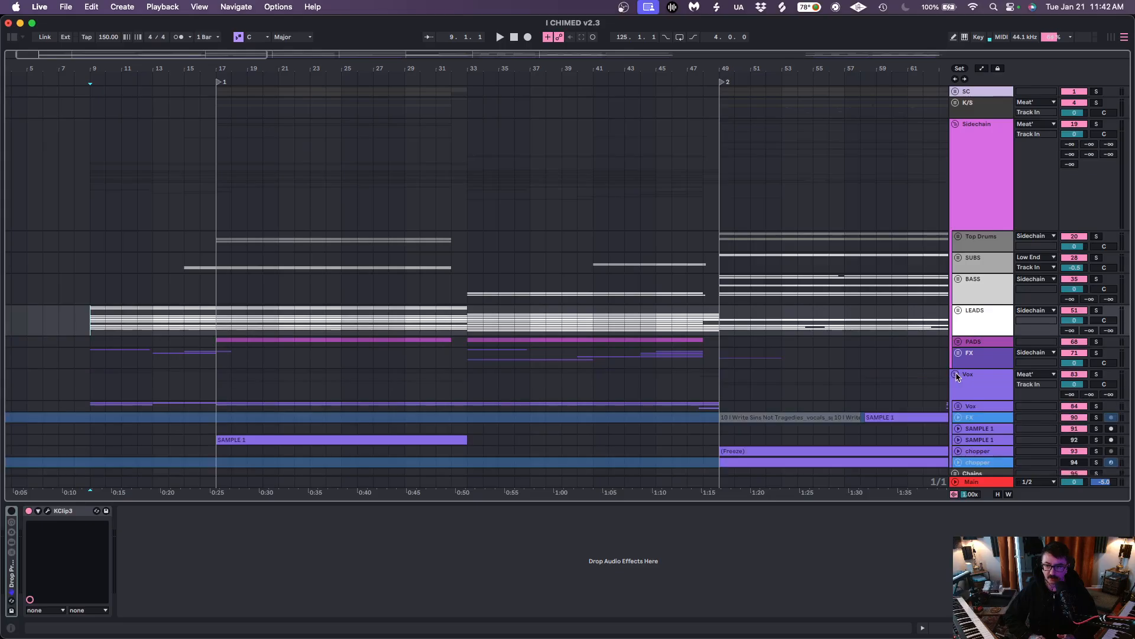
scroll(958, 388, down, 2)
click(956, 366)
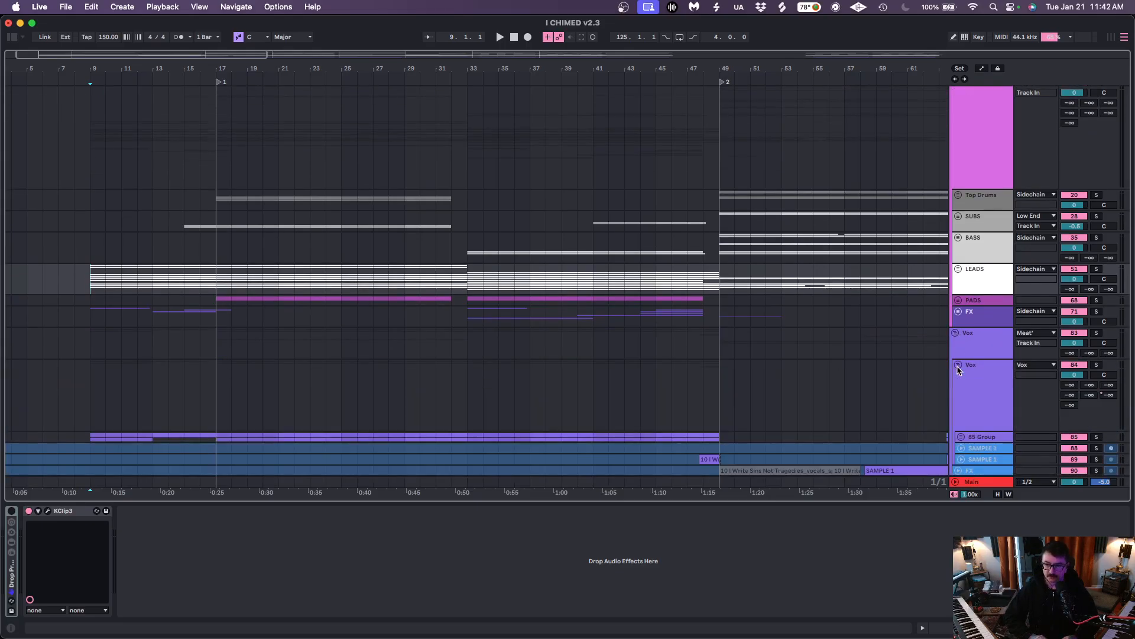
scroll(959, 371, down, 4)
click(962, 344)
scroll(964, 348, down, 1)
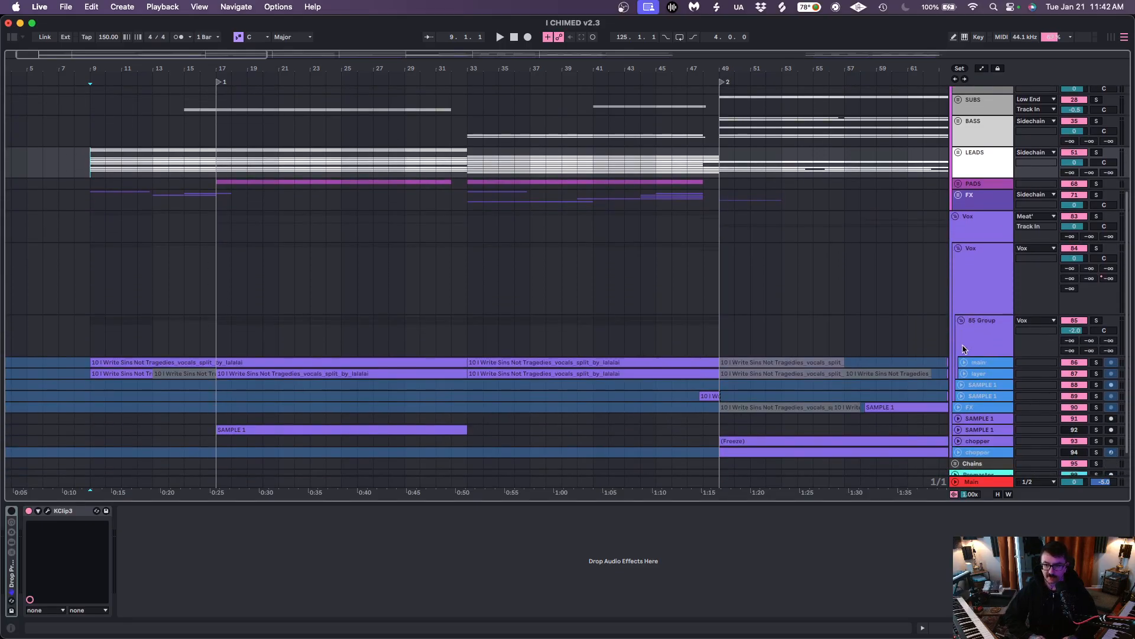
Unfold the main and layer tracks of the 85 Group to show the vocal waveforms
click(966, 363)
click(965, 415)
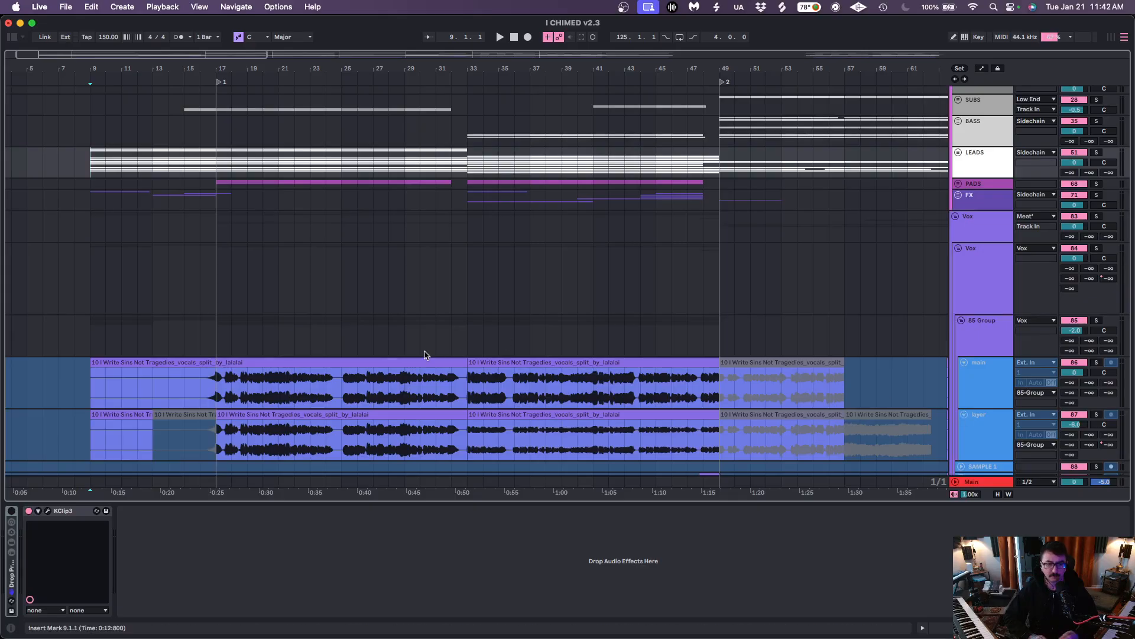
scroll(425, 354, down, 4)
scroll(424, 353, down, 1)
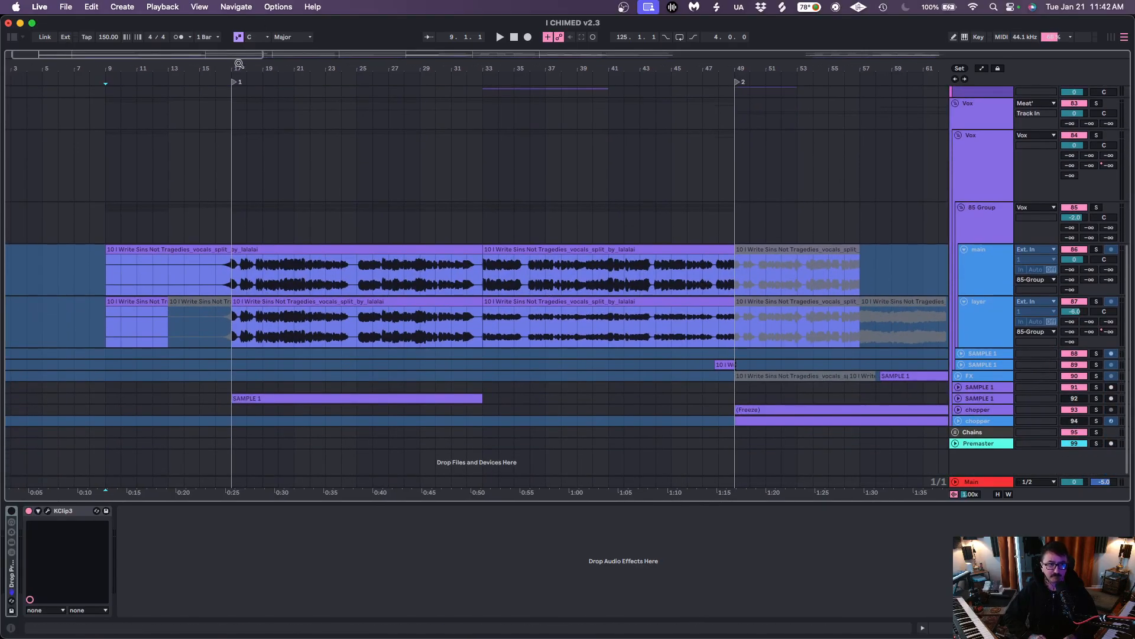
Examine the vocal clips around locator 1 and place the insert marker at bar 9 on the main vocal track
drag(236, 67, 272, 66)
scroll(332, 273, left, 5)
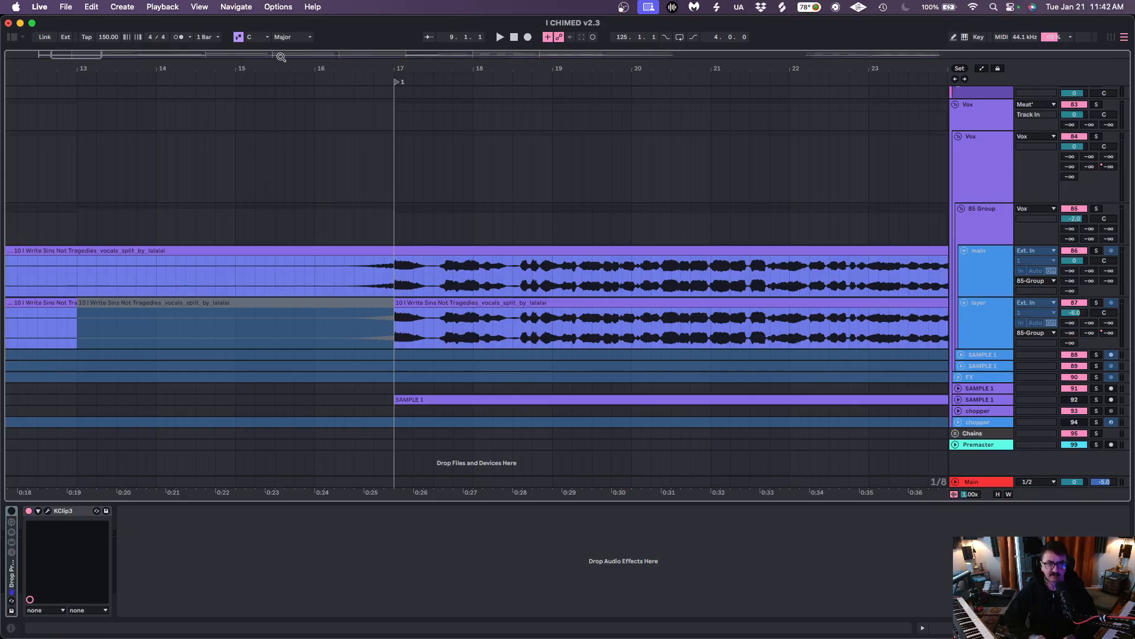
drag(276, 66, 130, 69)
scroll(324, 339, left, 4)
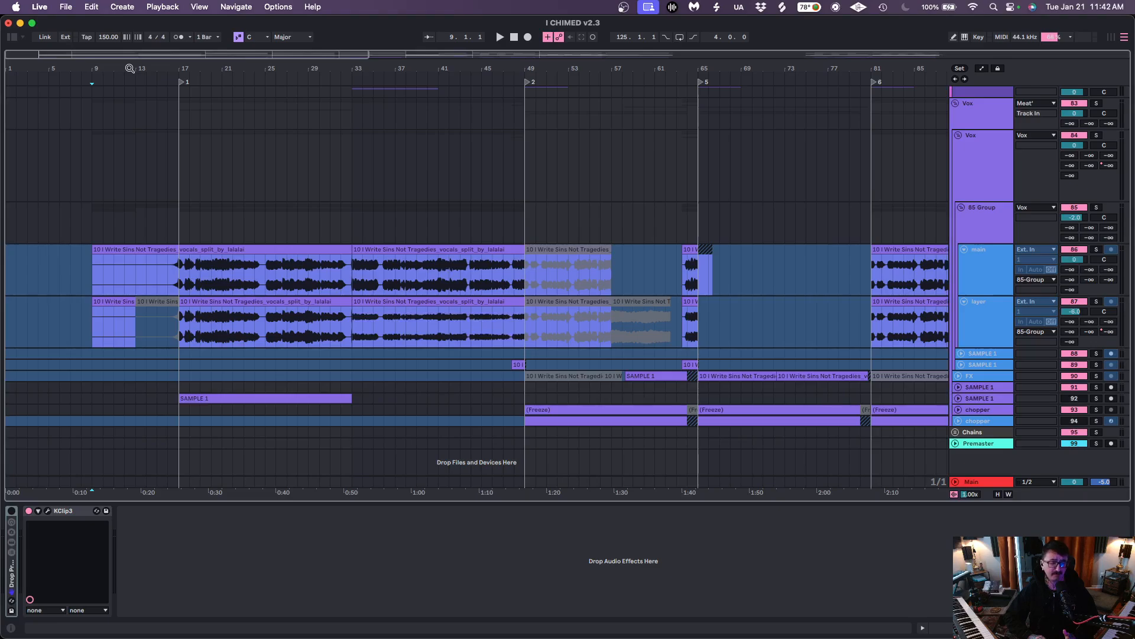
drag(130, 69, 129, 82)
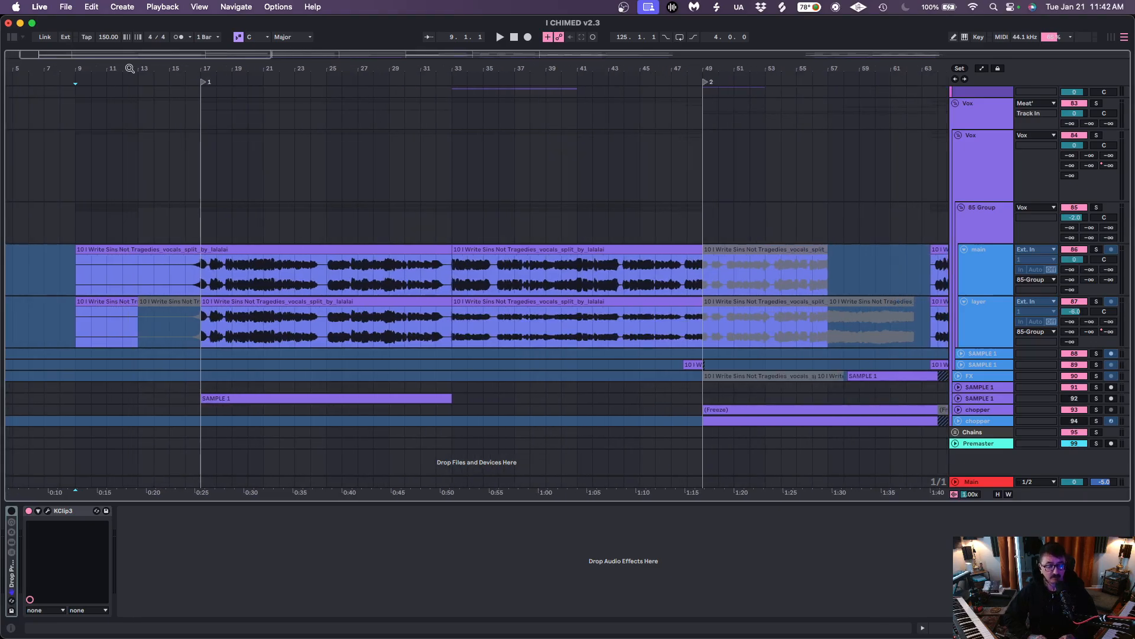
click(77, 288)
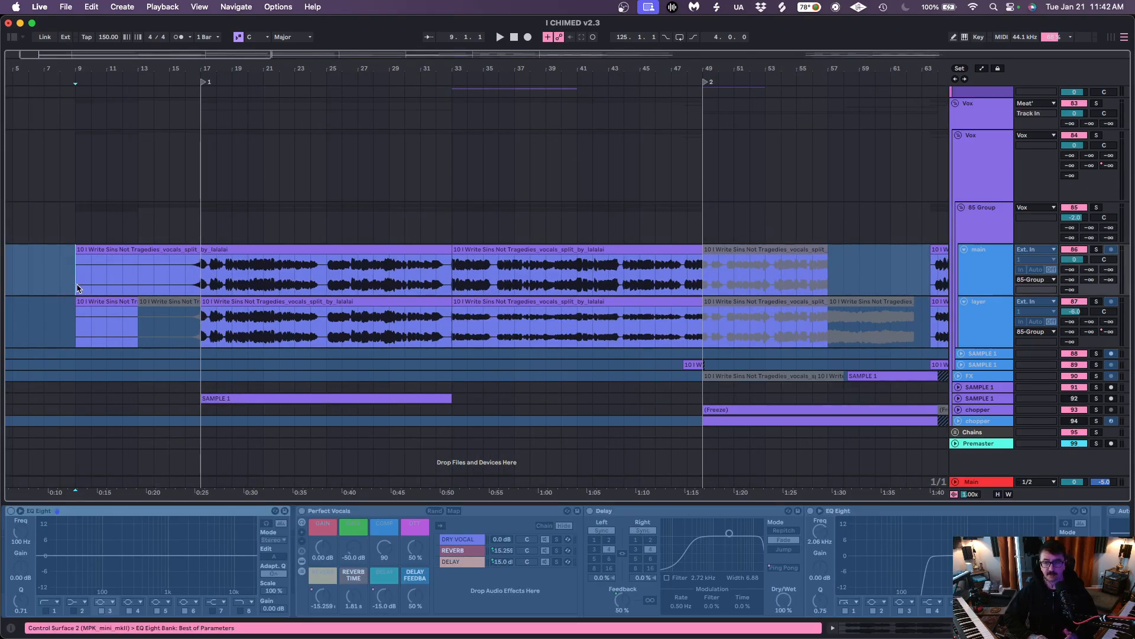
Fold the nested Vox group and return to the group tracks above it
click(970, 163)
click(958, 137)
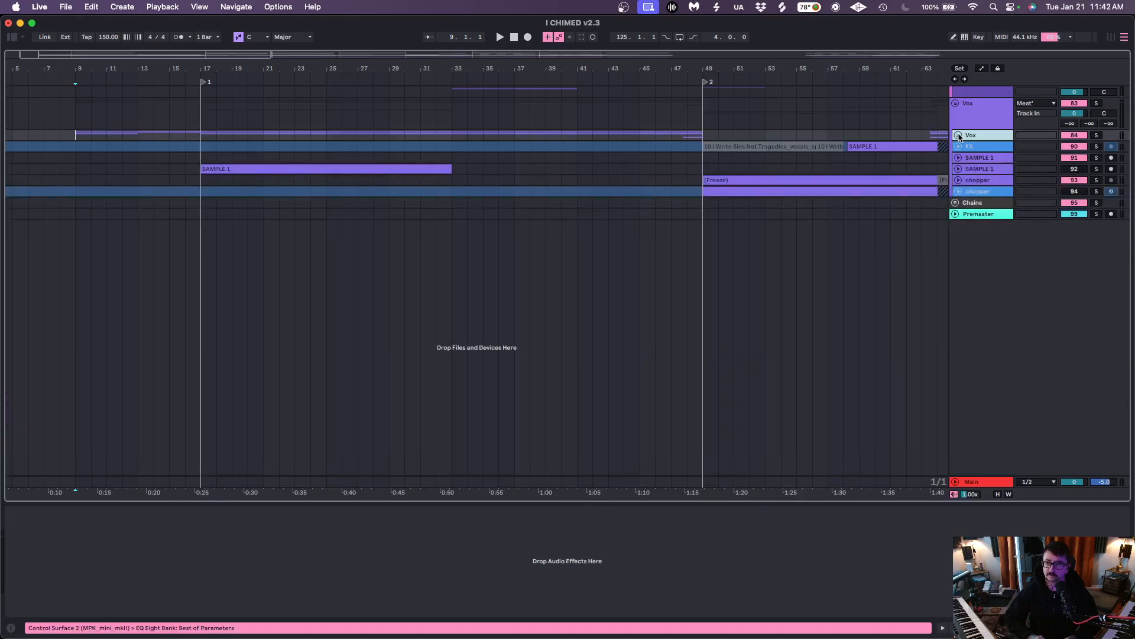
scroll(403, 231, up, 10)
scroll(403, 230, left, 3)
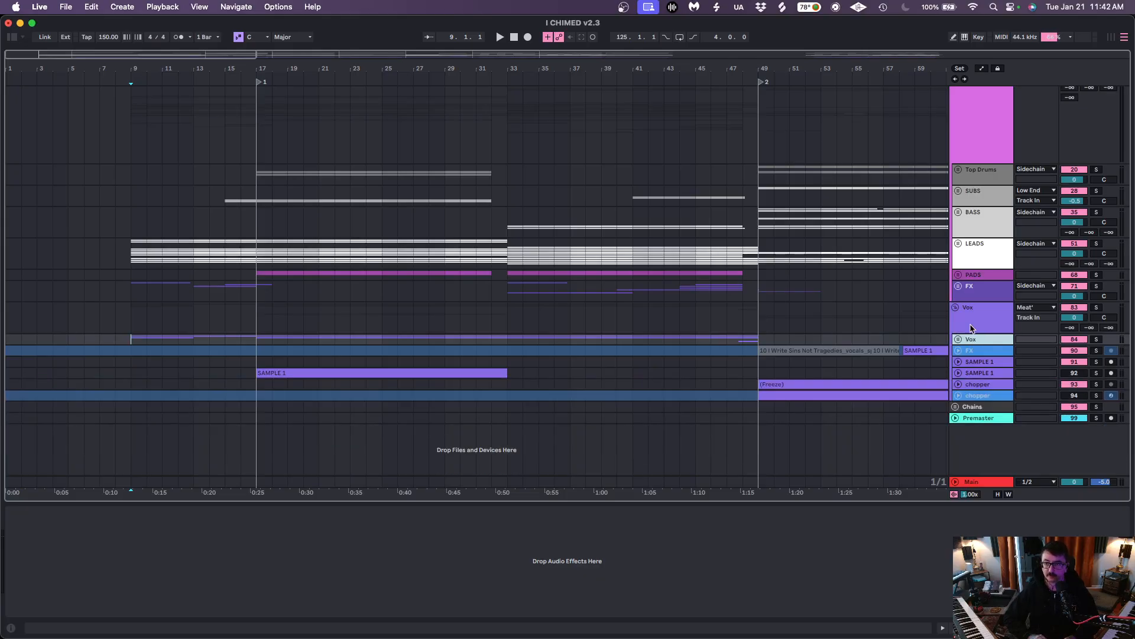
Unfold the LEADS group and the 52 Group inside it
click(958, 243)
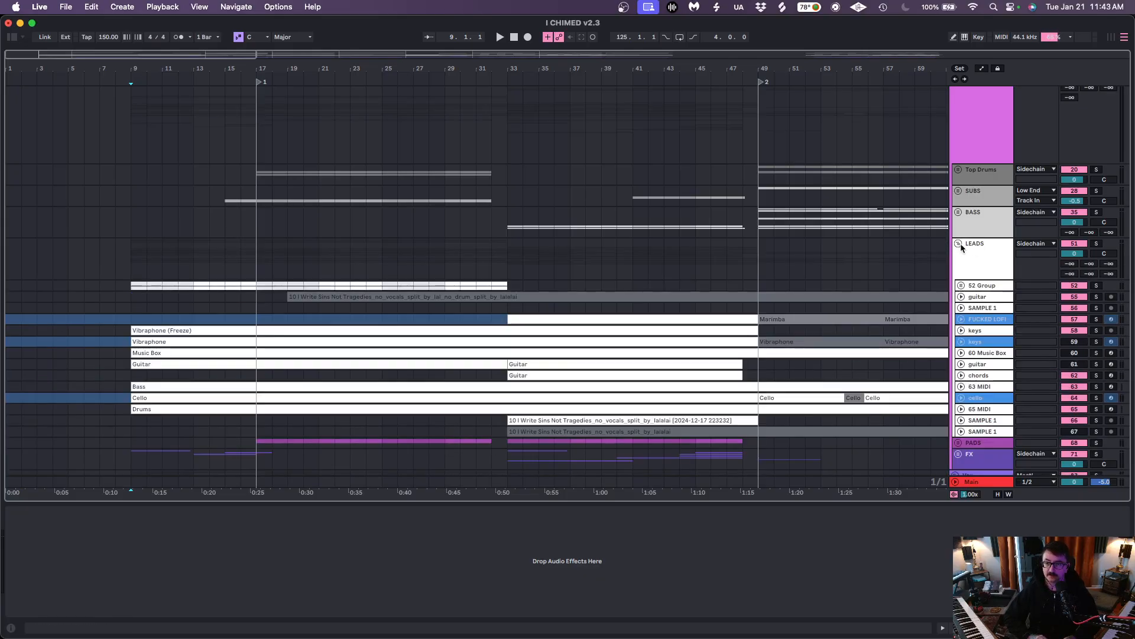
scroll(959, 245, down, 2)
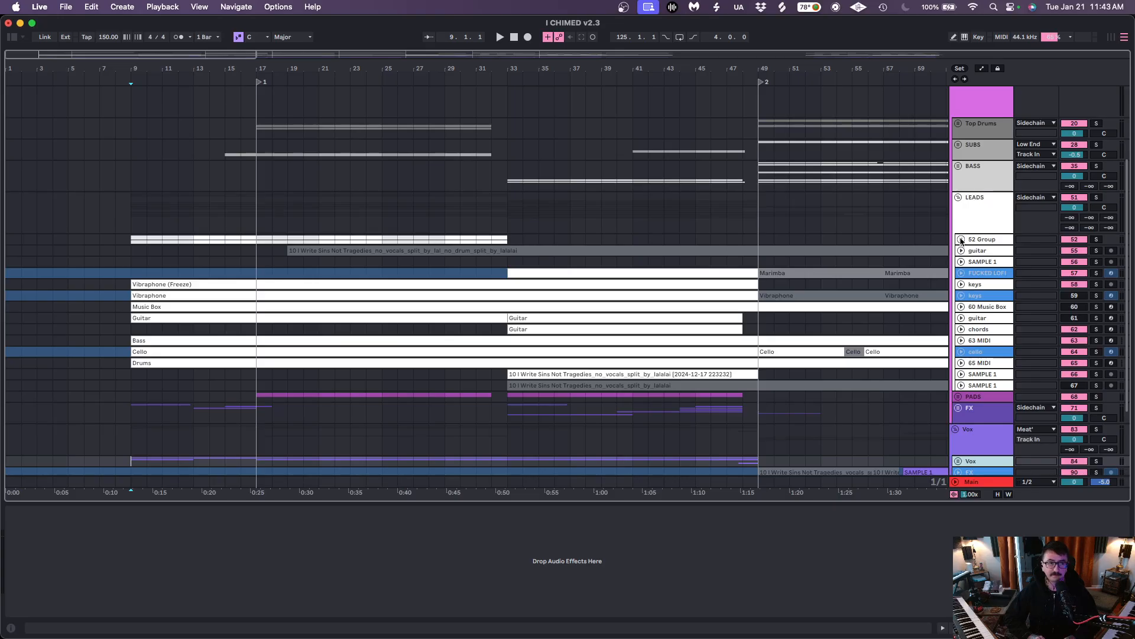
click(961, 239)
Unfold the 52 Group's Marimba and main tracks to show the MIDI notes and sample waveform from bar 9
click(964, 312)
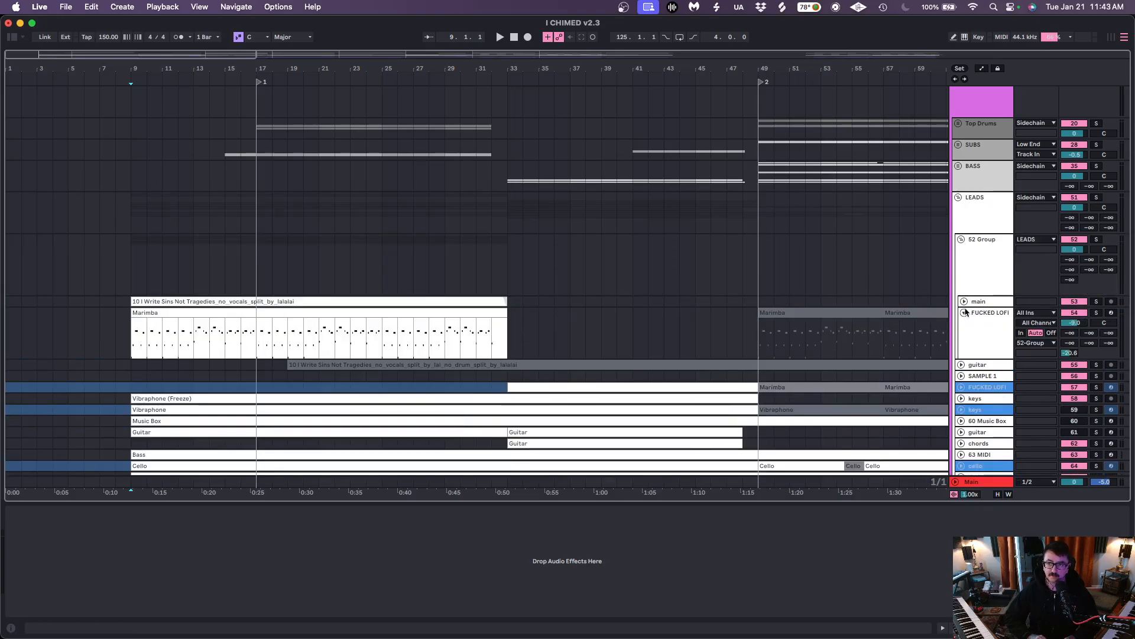
click(964, 301)
scroll(588, 288, down, 6)
scroll(588, 288, down, 1)
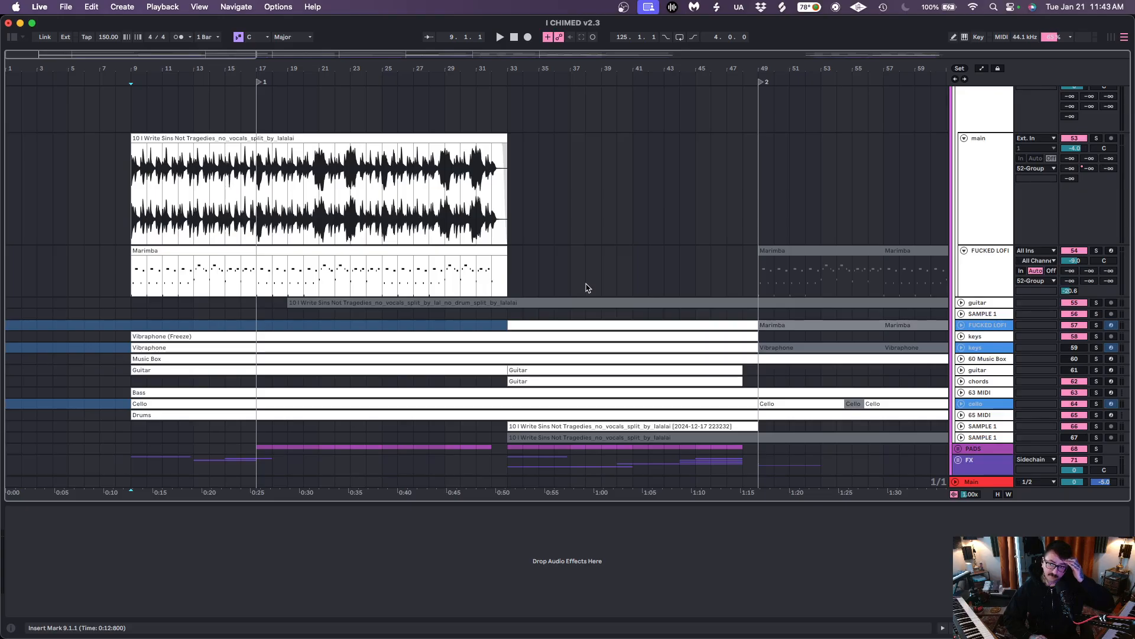
drag(116, 68, 116, 100)
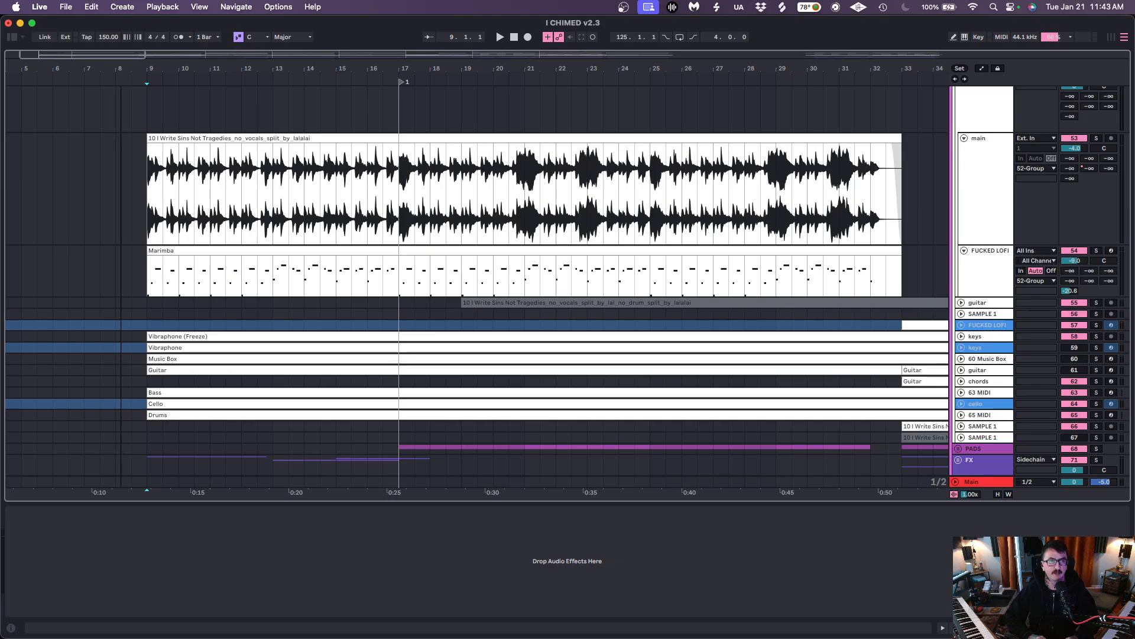
Place the insert marker at bar 9 on the main sample track and unfold the keys, 60 Music Box and guitar tracks
drag(121, 67, 120, 74)
click(158, 214)
scroll(159, 214, down, 3)
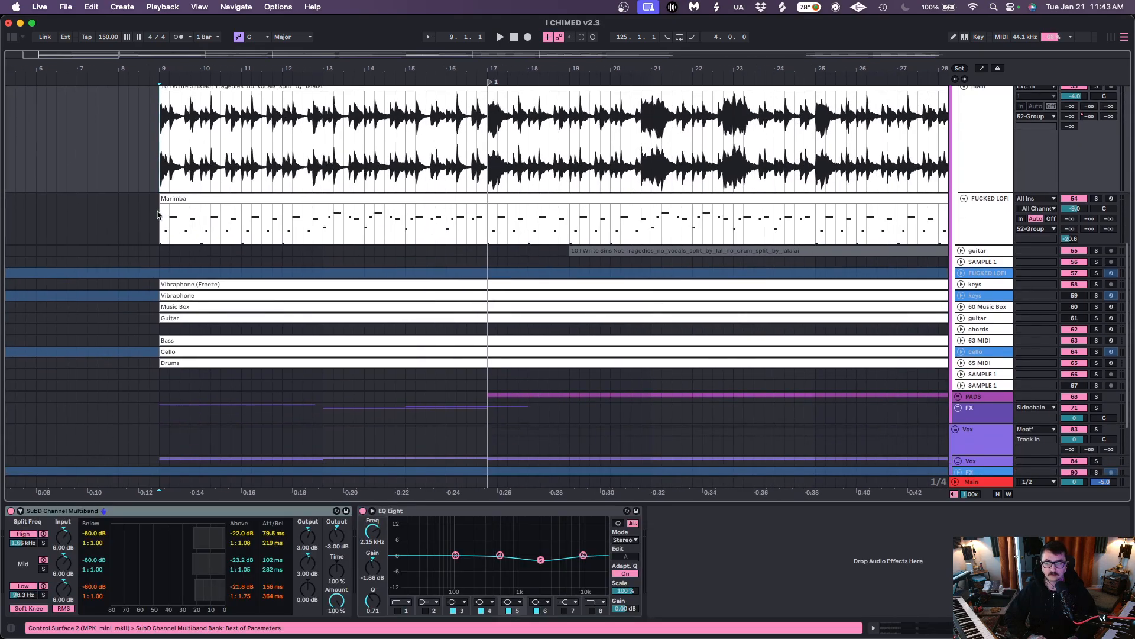
click(961, 284)
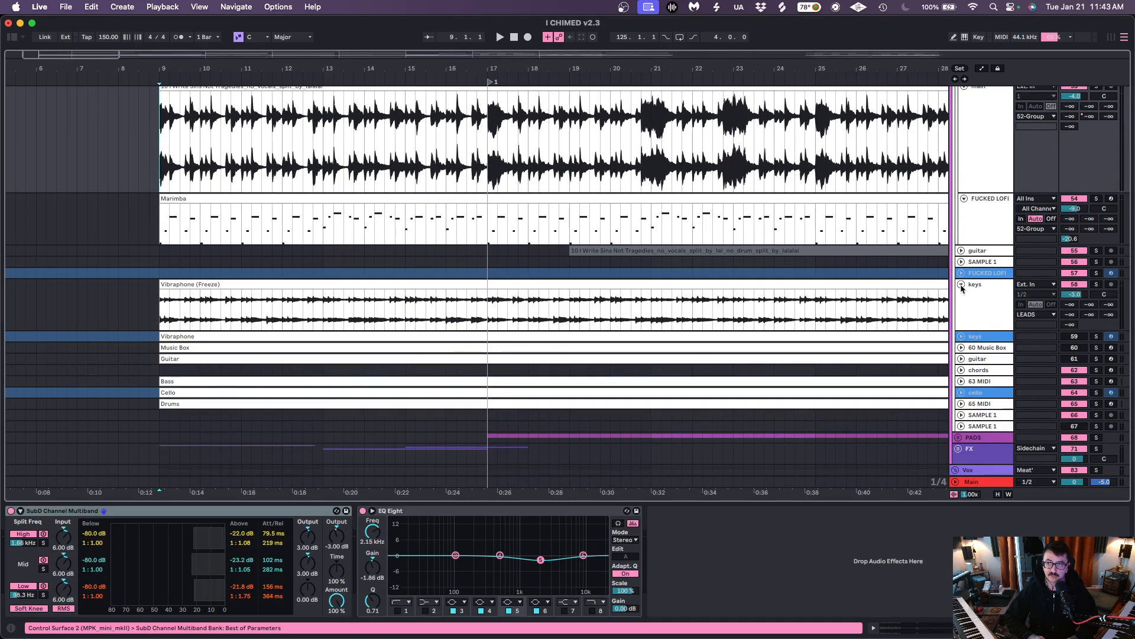
click(961, 348)
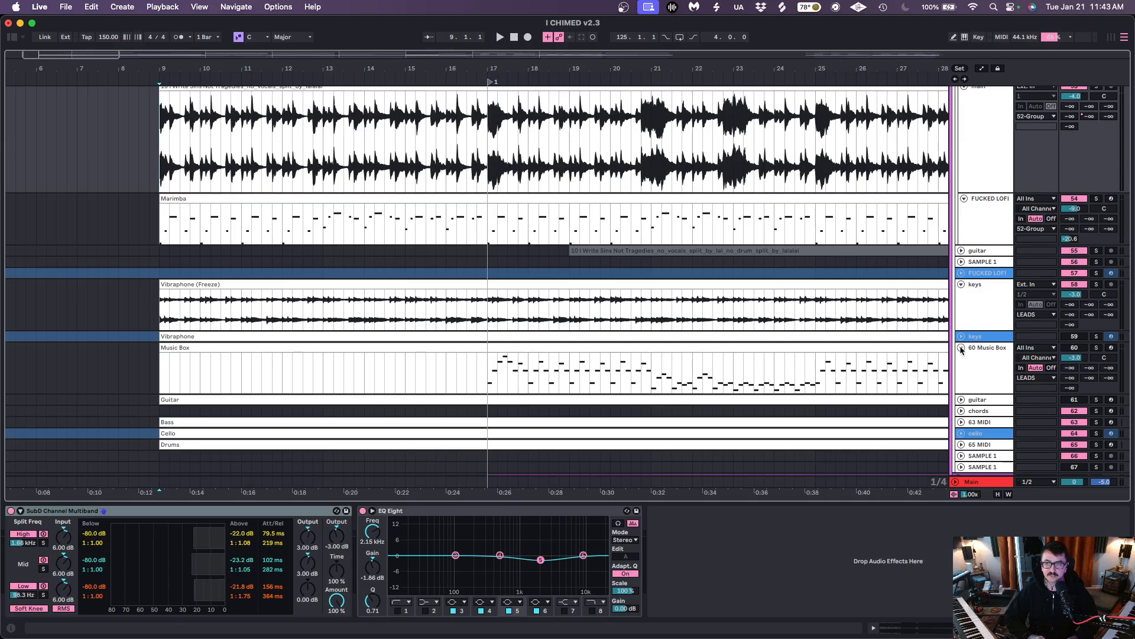
click(961, 400)
Unfold the chords and cello tracks and place the insert marker on the guitar chords at bar 33
scroll(961, 400, down, 8)
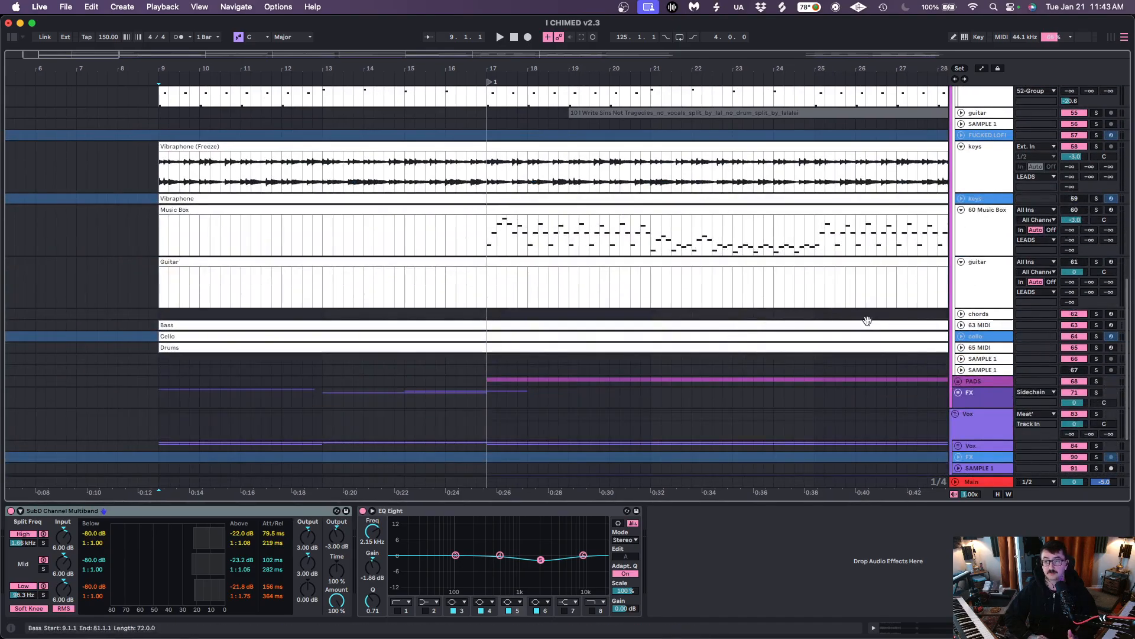
click(961, 313)
scroll(816, 325, right, 10)
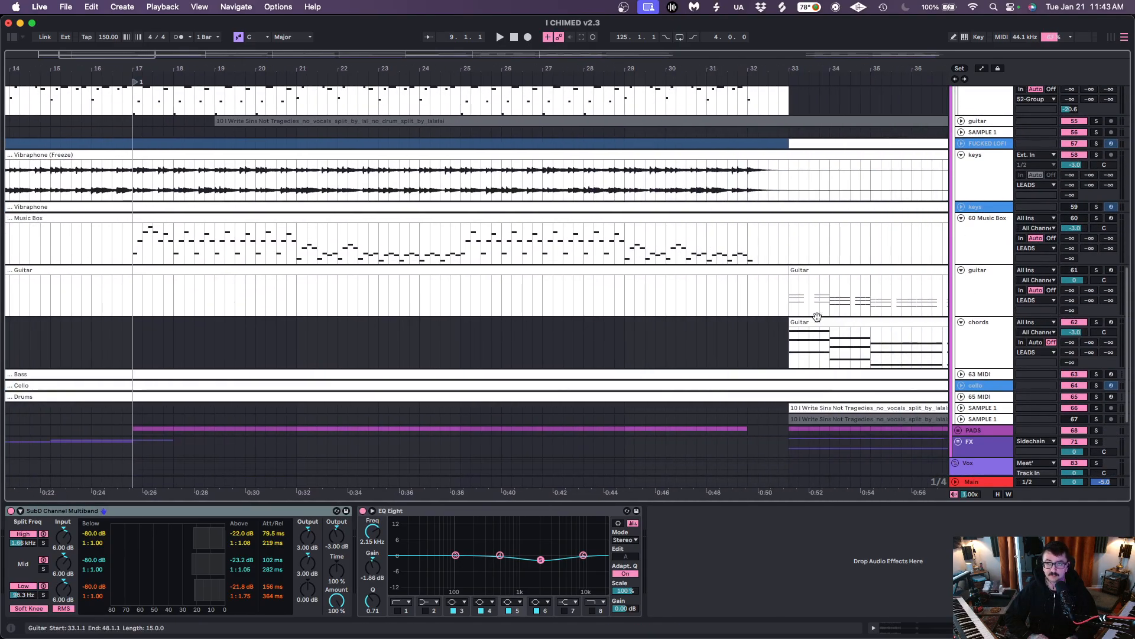
drag(725, 67, 414, 66)
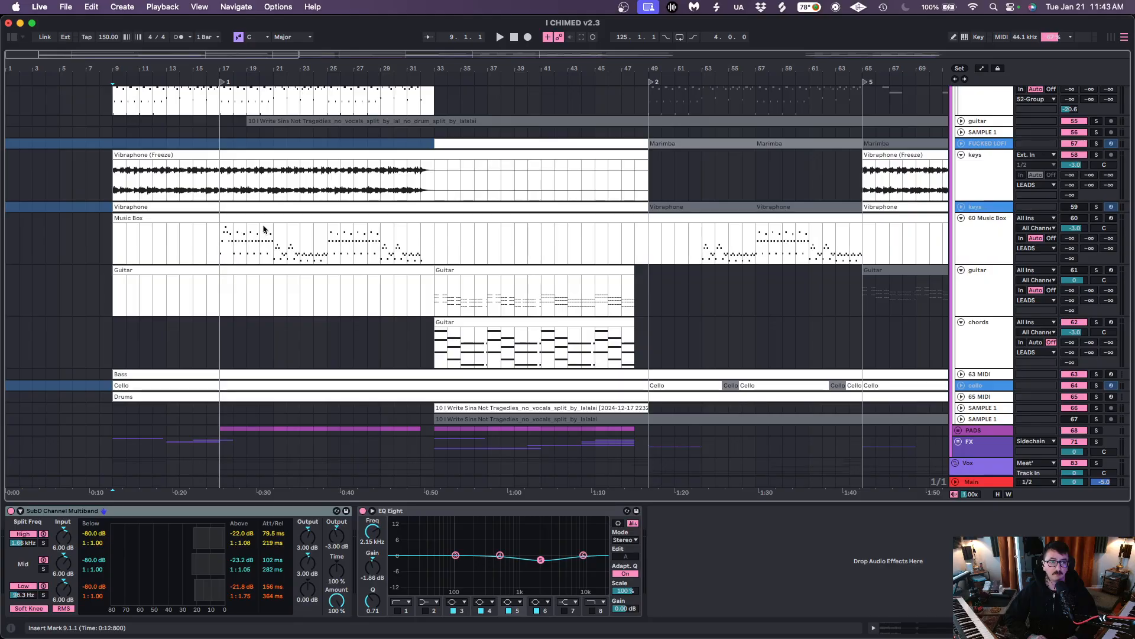
click(475, 346)
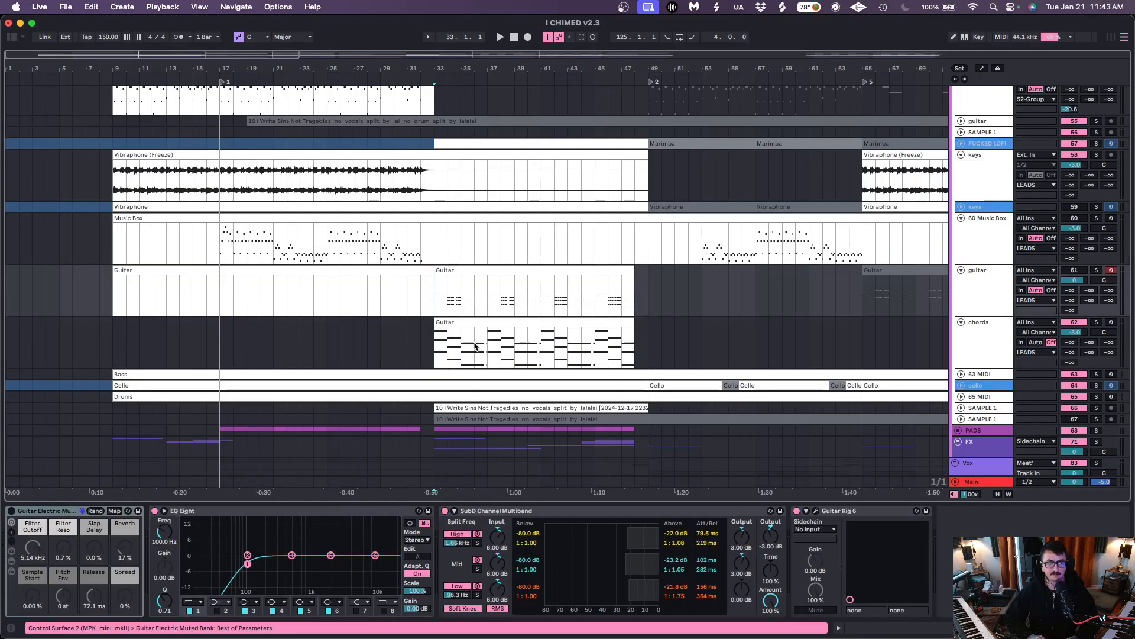
click(961, 386)
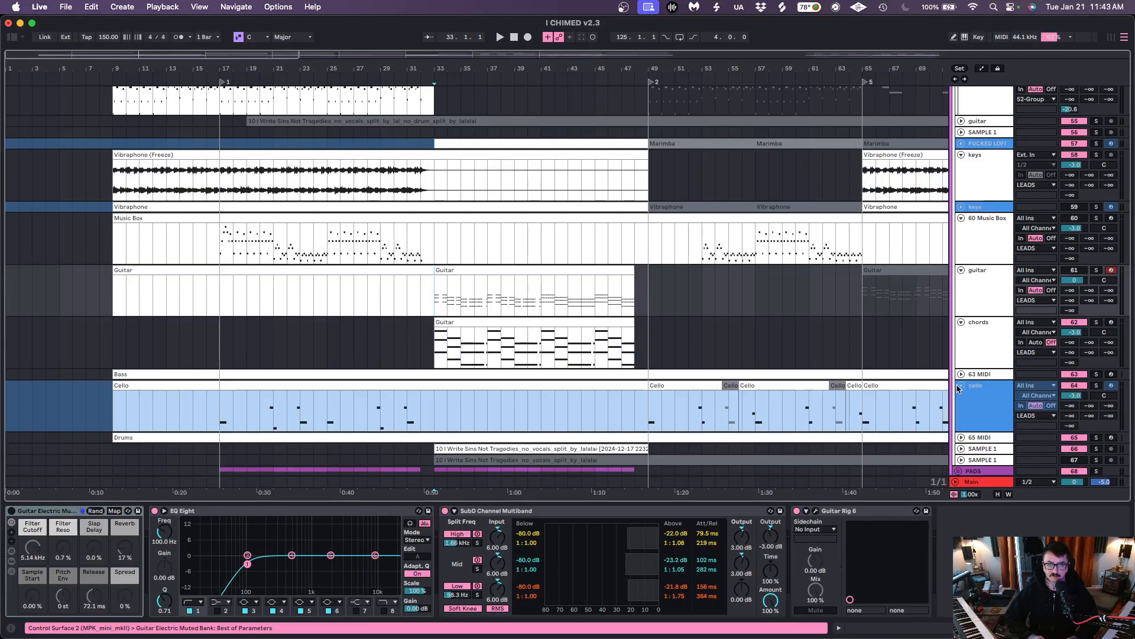
scroll(692, 370, down, 3)
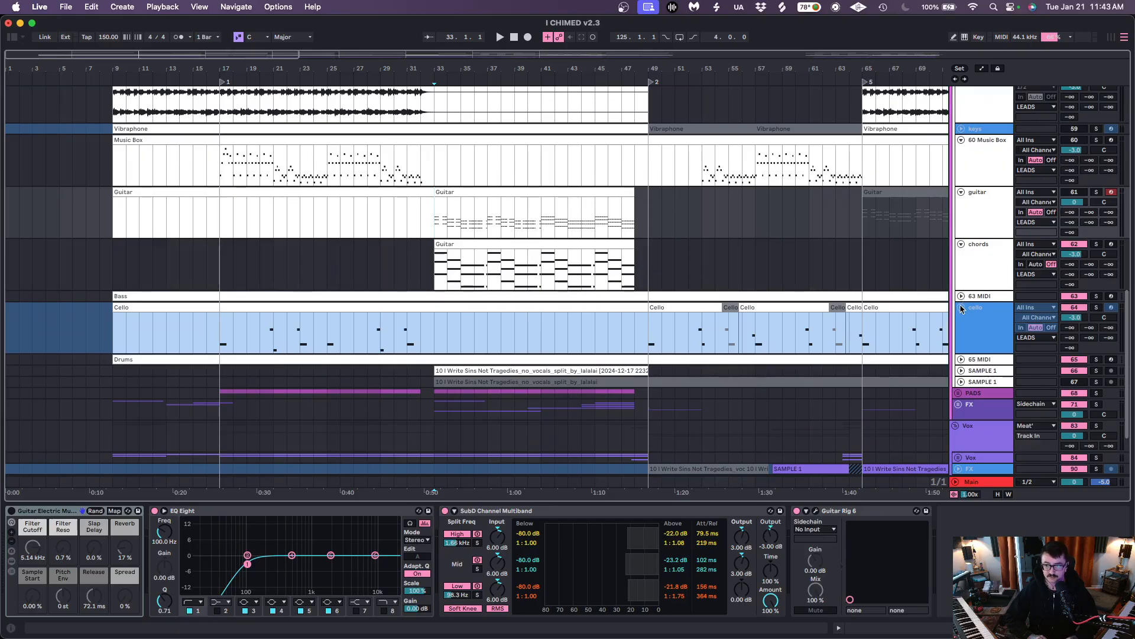
Return the insert marker to bar 9 on the main sample track and select the Marimba track to show its devices
scroll(961, 308, up, 8)
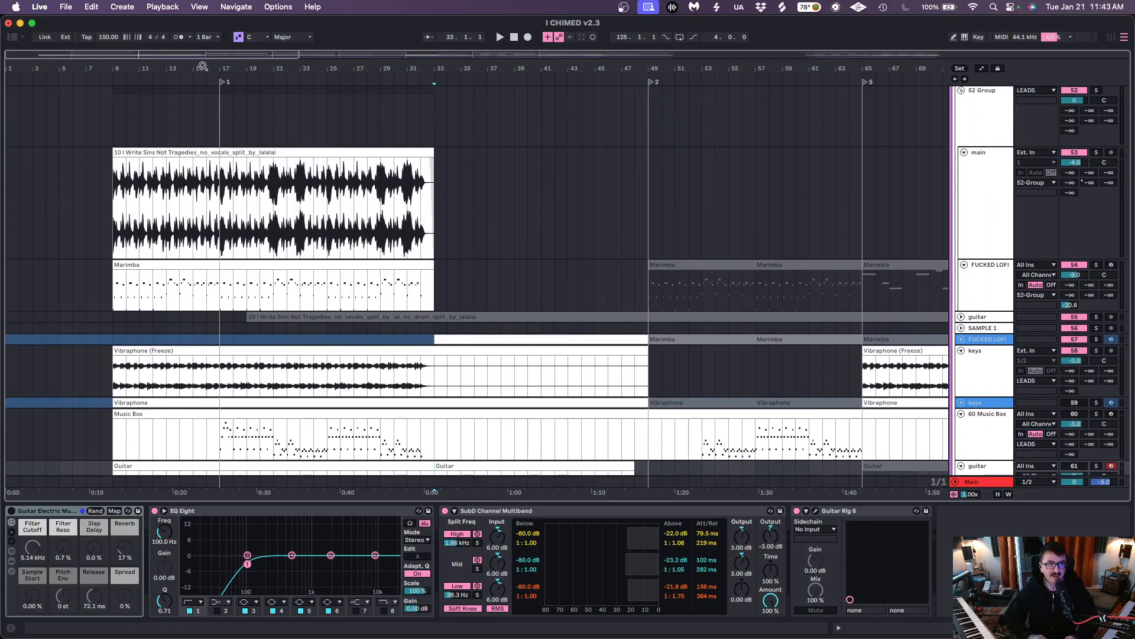
drag(119, 69, 91, 68)
click(110, 229)
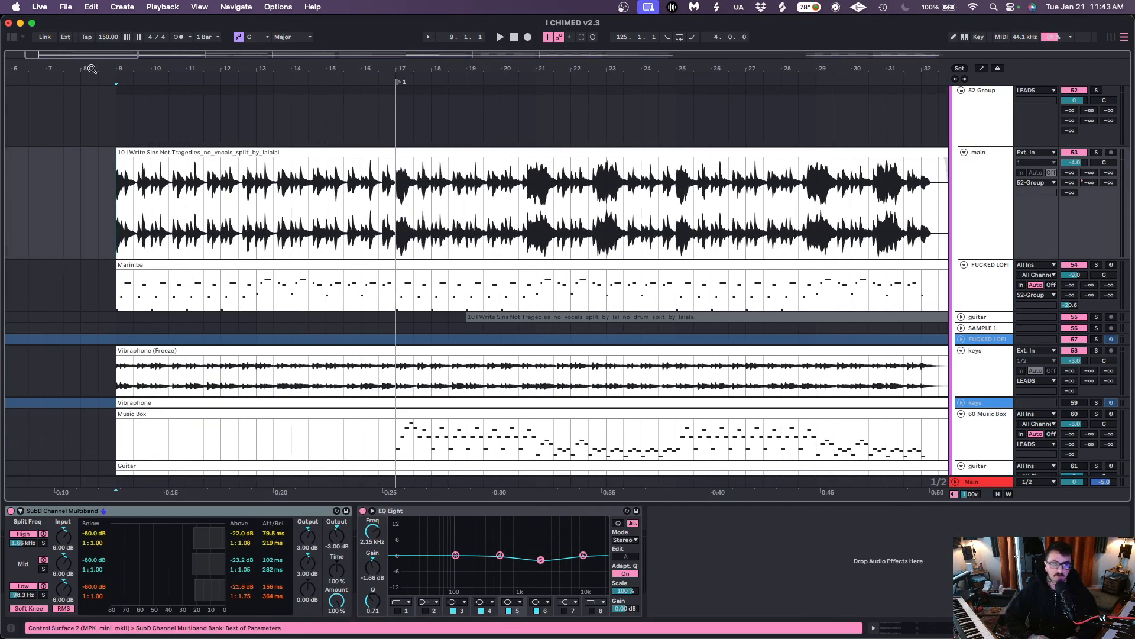
click(971, 288)
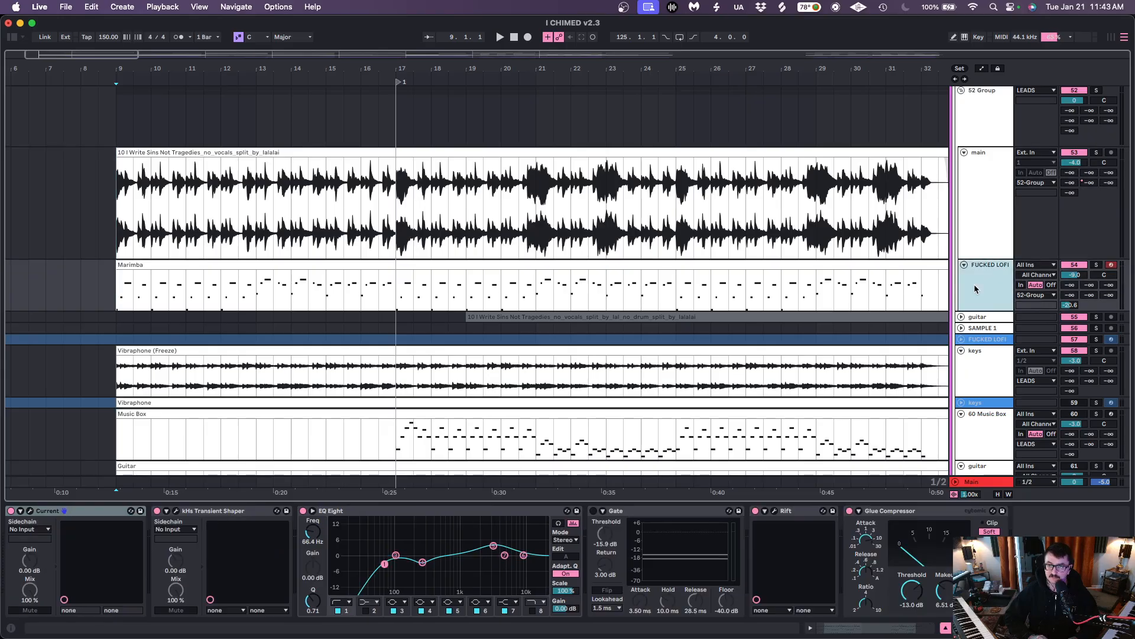
Place the insert marker at bar 9 on the 52 Group and play the intro with the LEADS group soloed
scroll(499, 296, left, 5)
scroll(500, 297, up, 9)
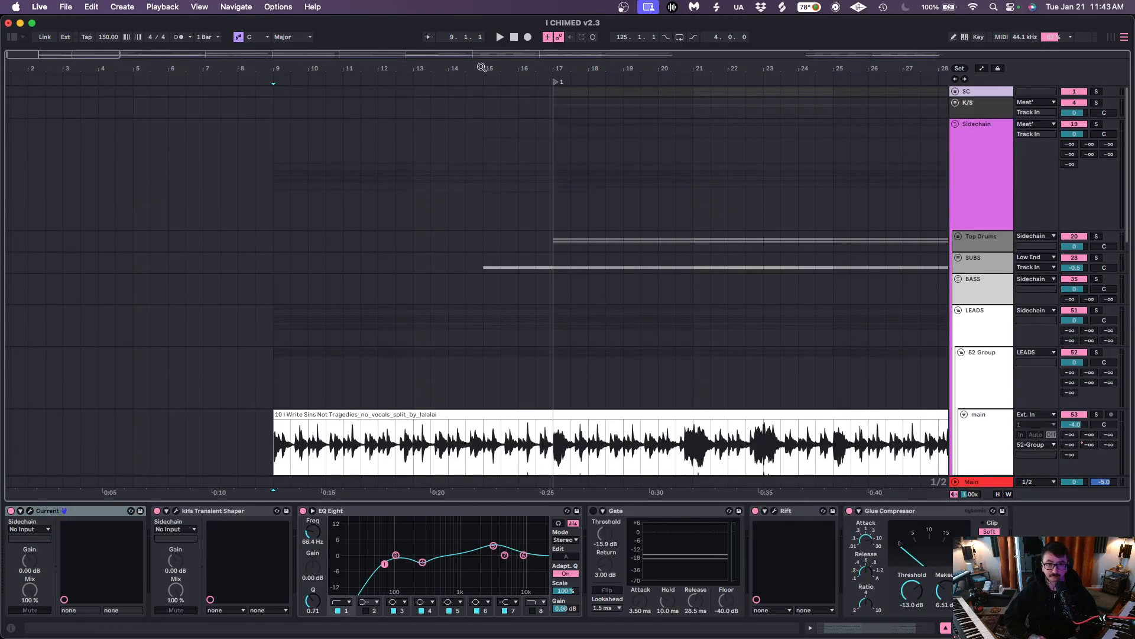
drag(481, 68, 231, 63)
scroll(238, 214, down, 4)
click(142, 263)
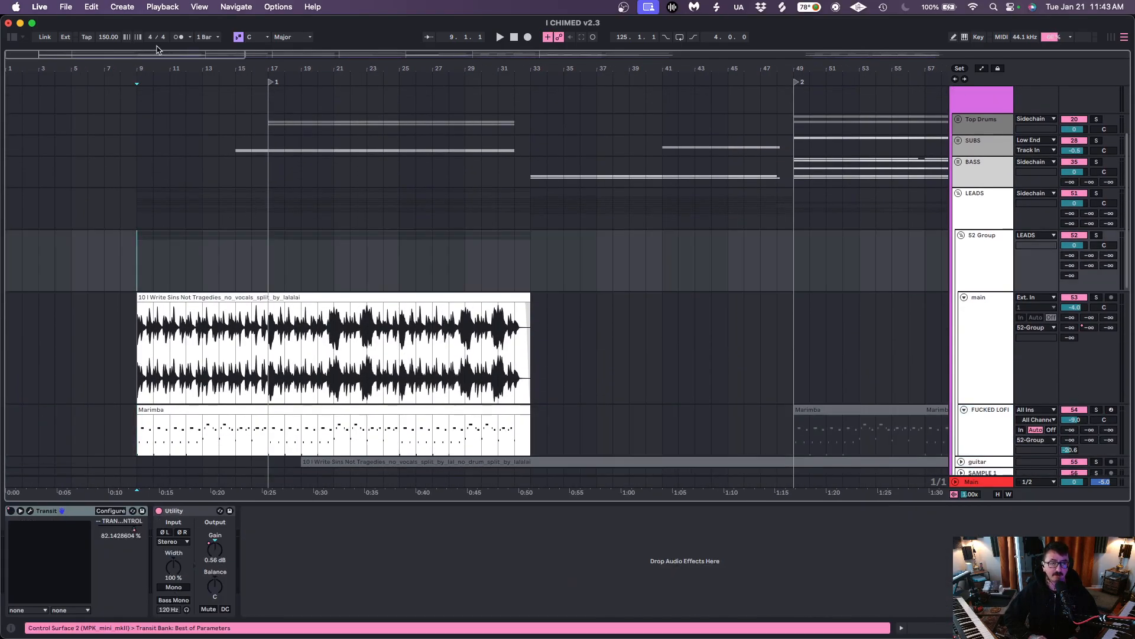
drag(132, 64, 131, 68)
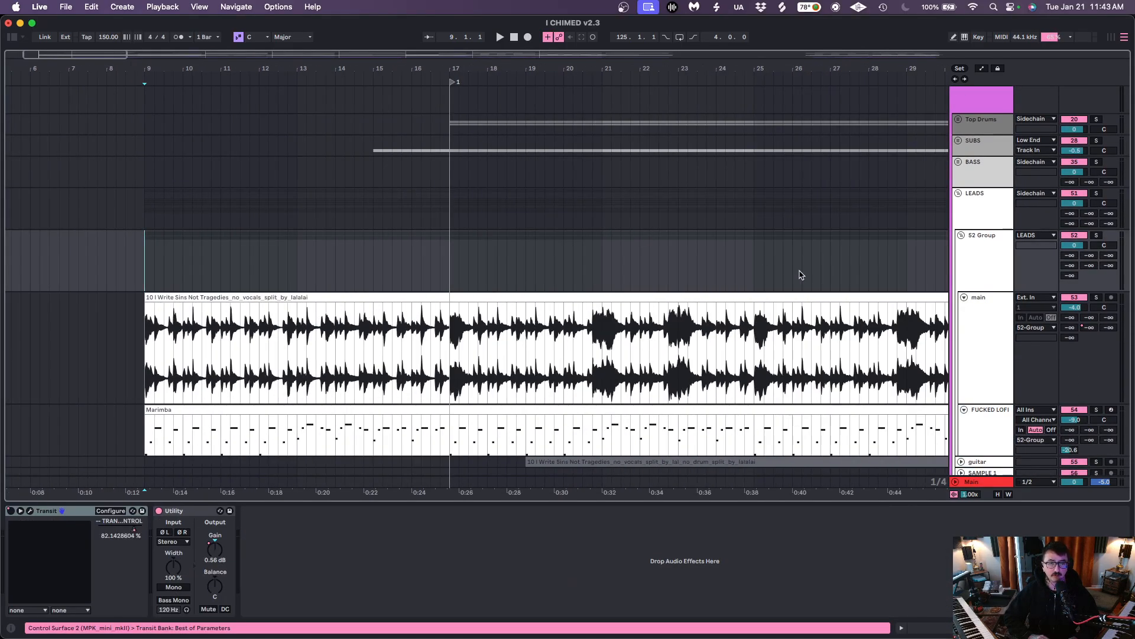
click(1096, 194)
key(space)
scroll(583, 292, down, 6)
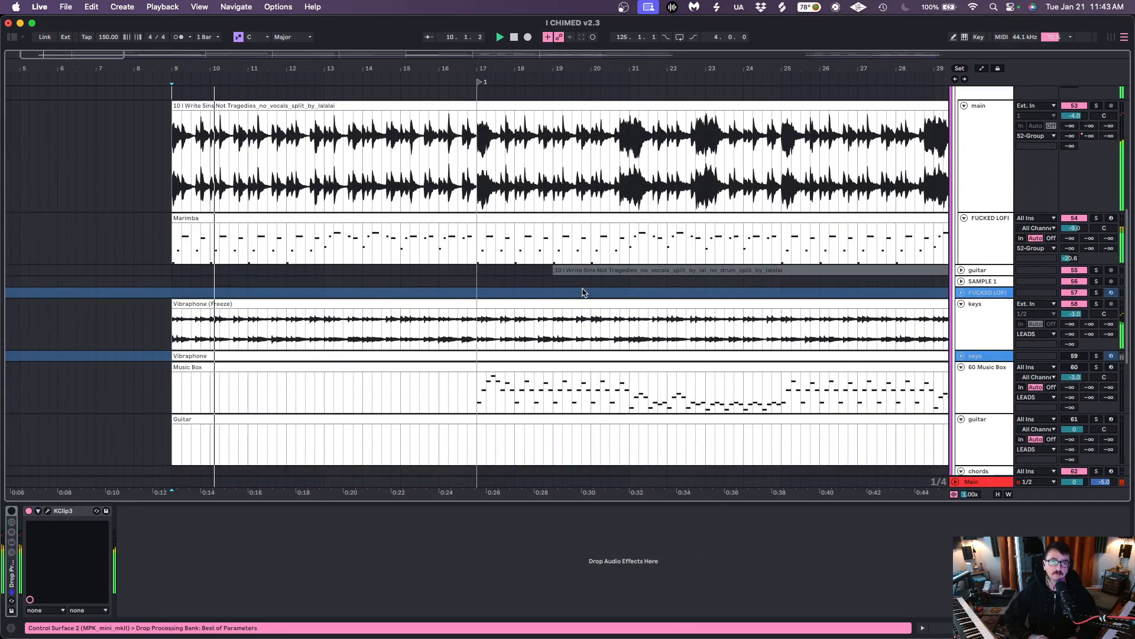
Audition the keys track in solo, followed by the main sample track soloed from bar 9
click(994, 328)
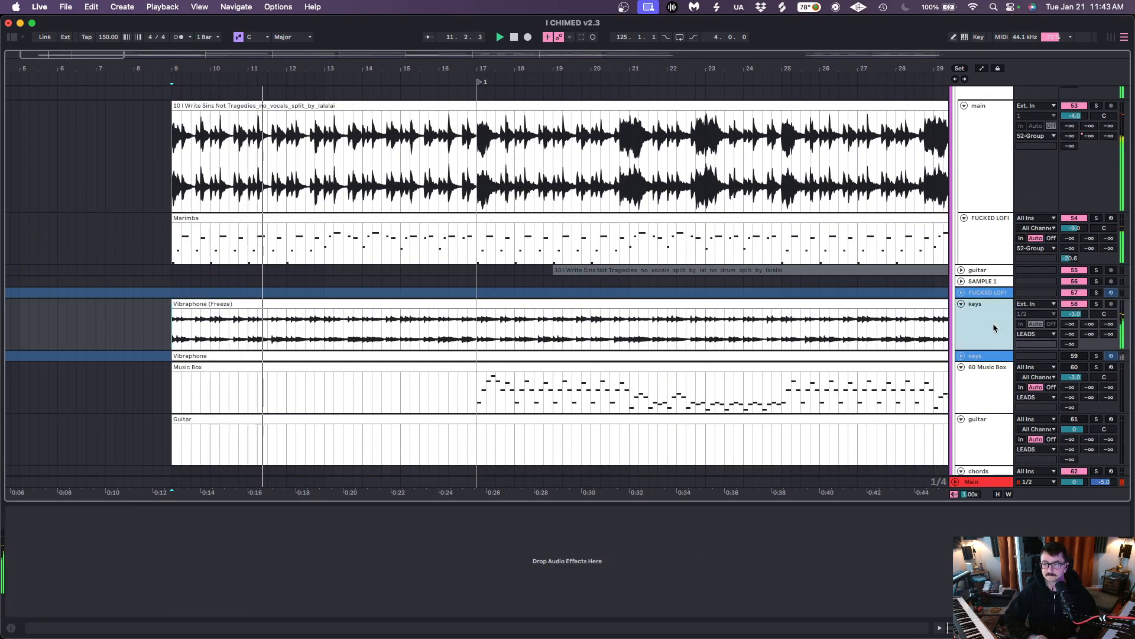
scroll(986, 323, up, 2)
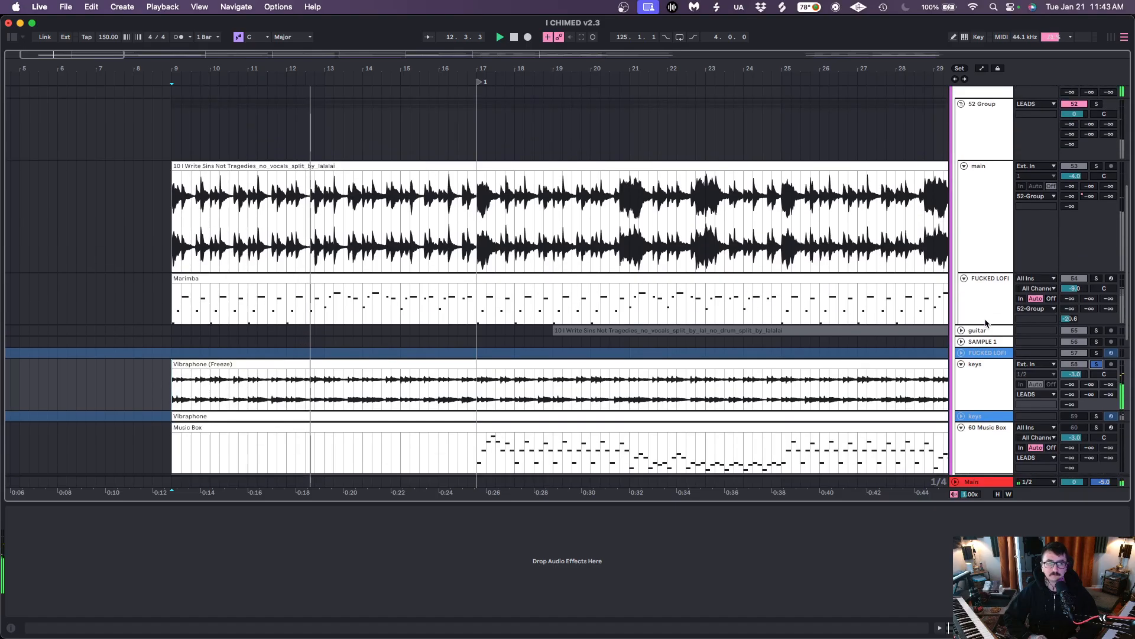
click(1097, 166)
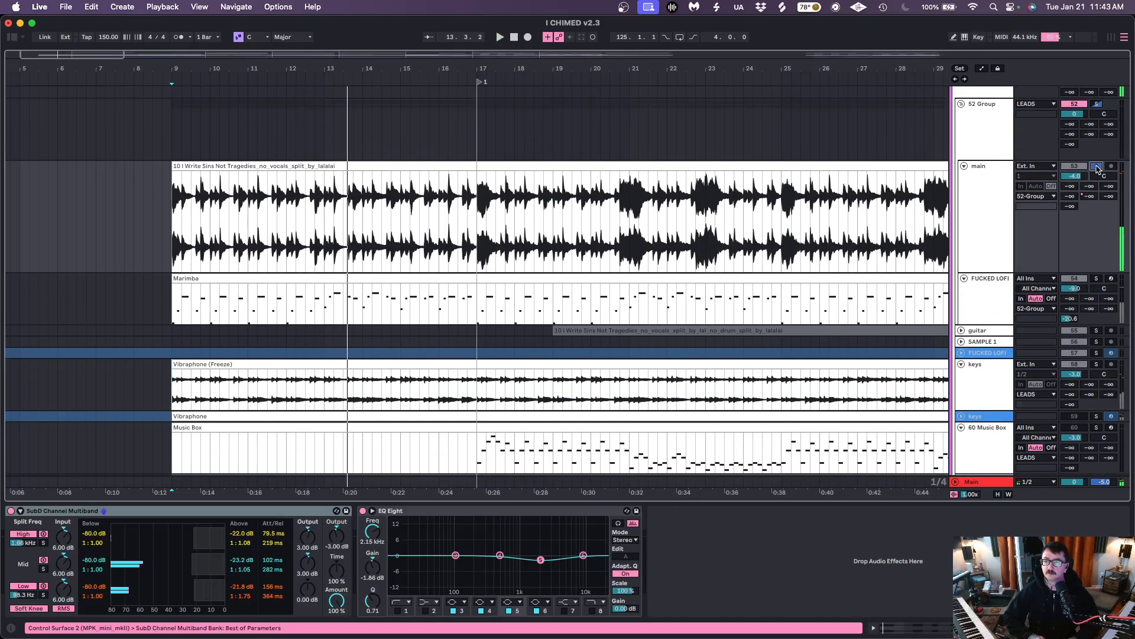
key(space)
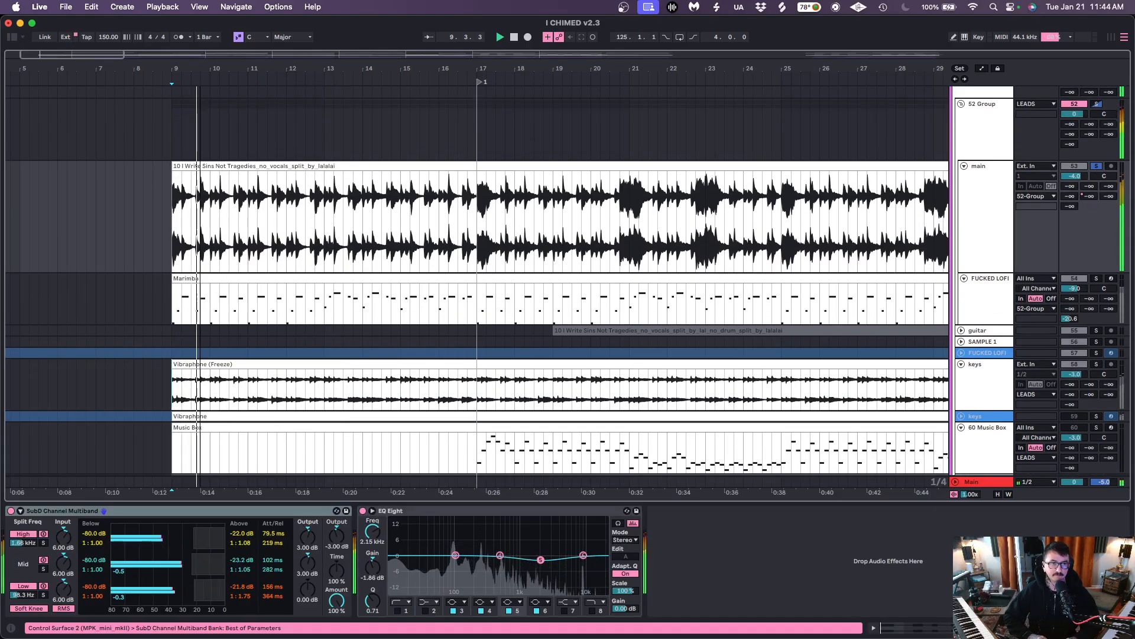
drag(200, 68, 199, 110)
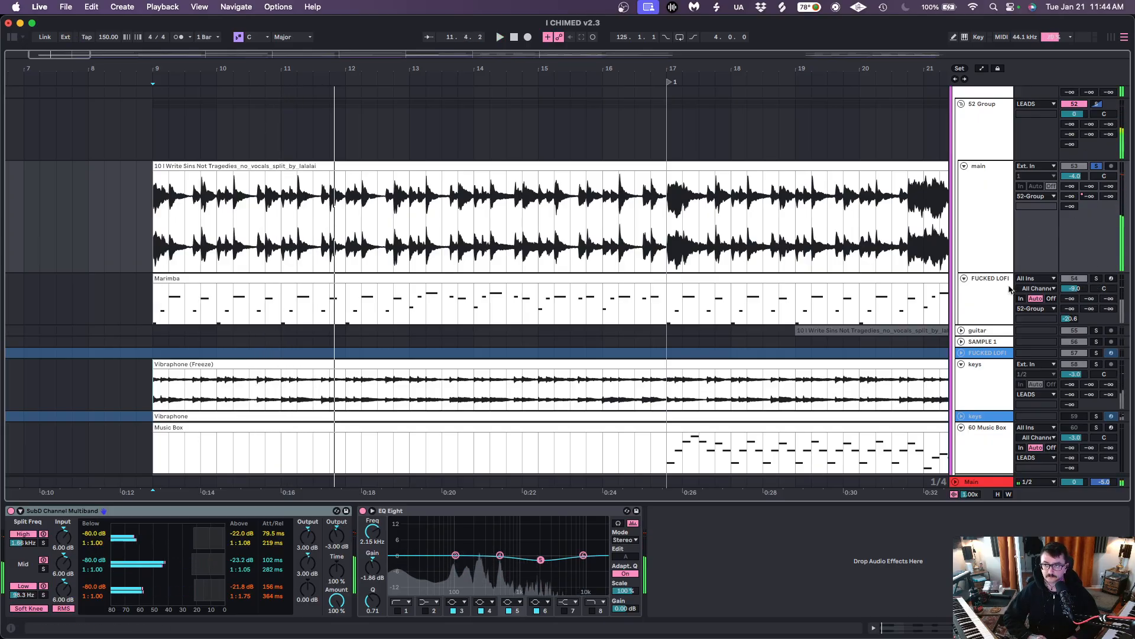
Solo the Marimba track in the 52 Group and audition it from bar 9
click(1063, 284)
click(1098, 280)
key(space)
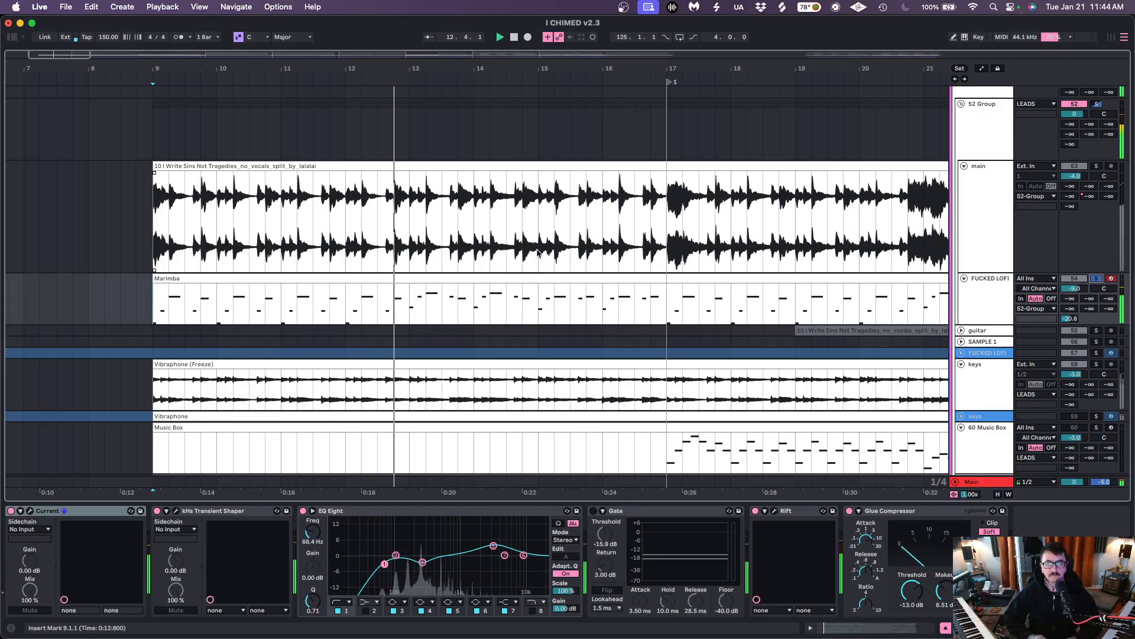
key(space)
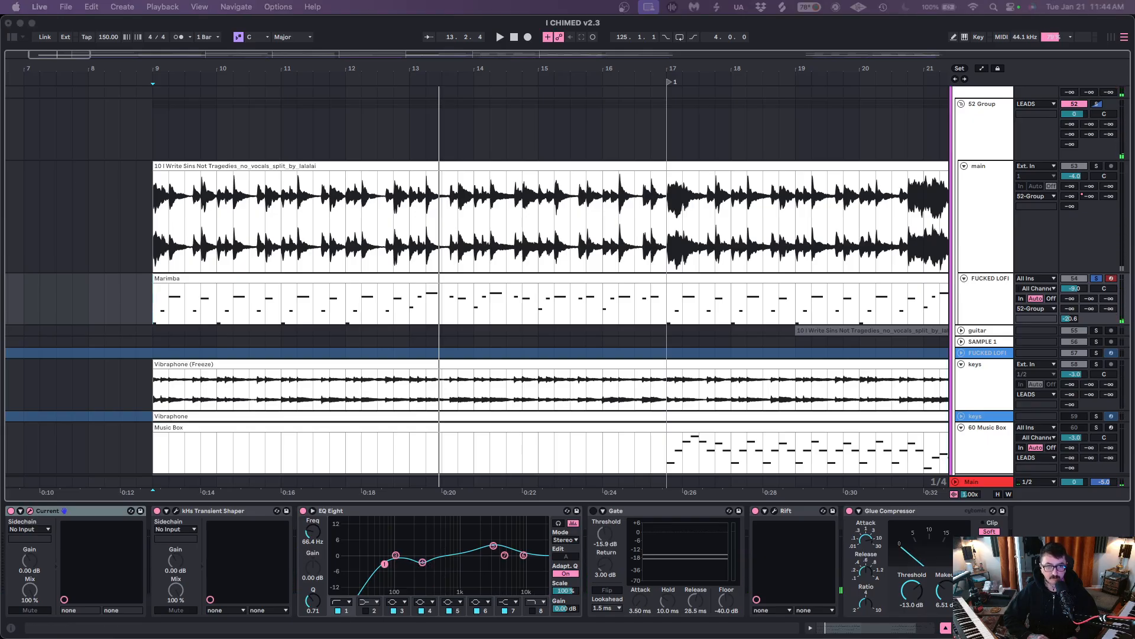
Inspect the Engine page of the Marimba track's Current synth, close its window and select the kHs Transient Shaper
drag(174, 33, 243, 109)
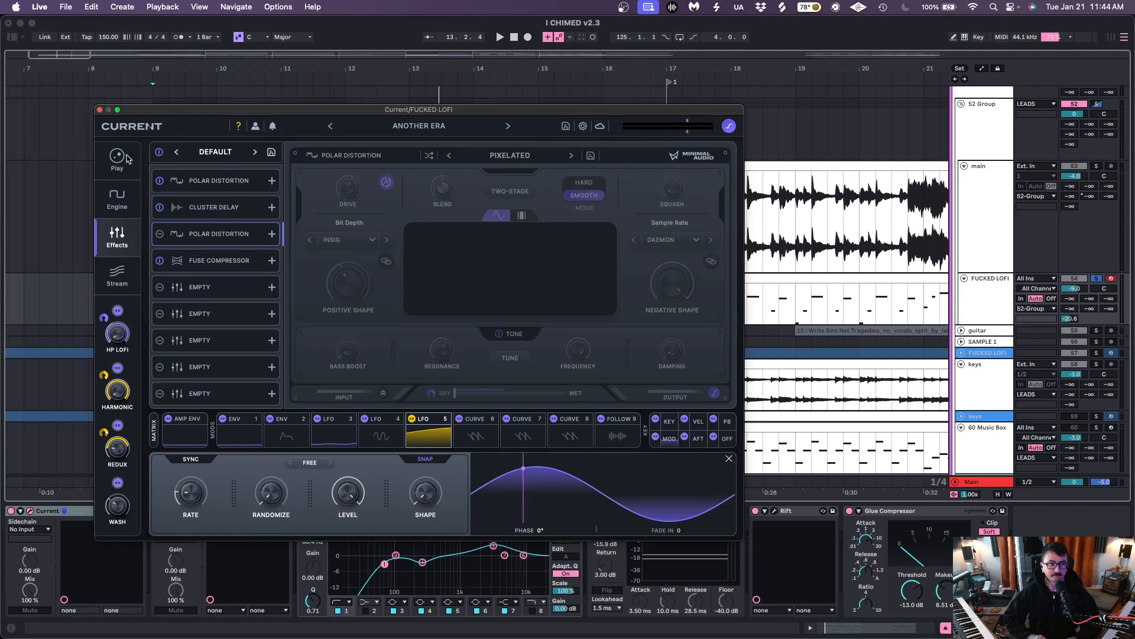
click(118, 199)
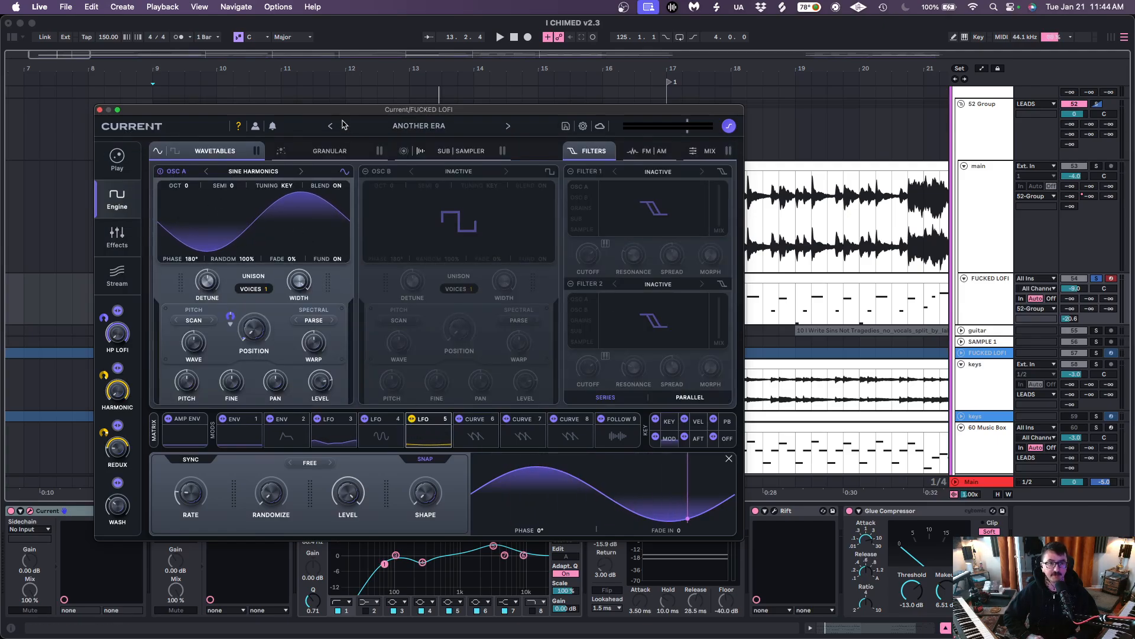
drag(334, 112, 356, 120)
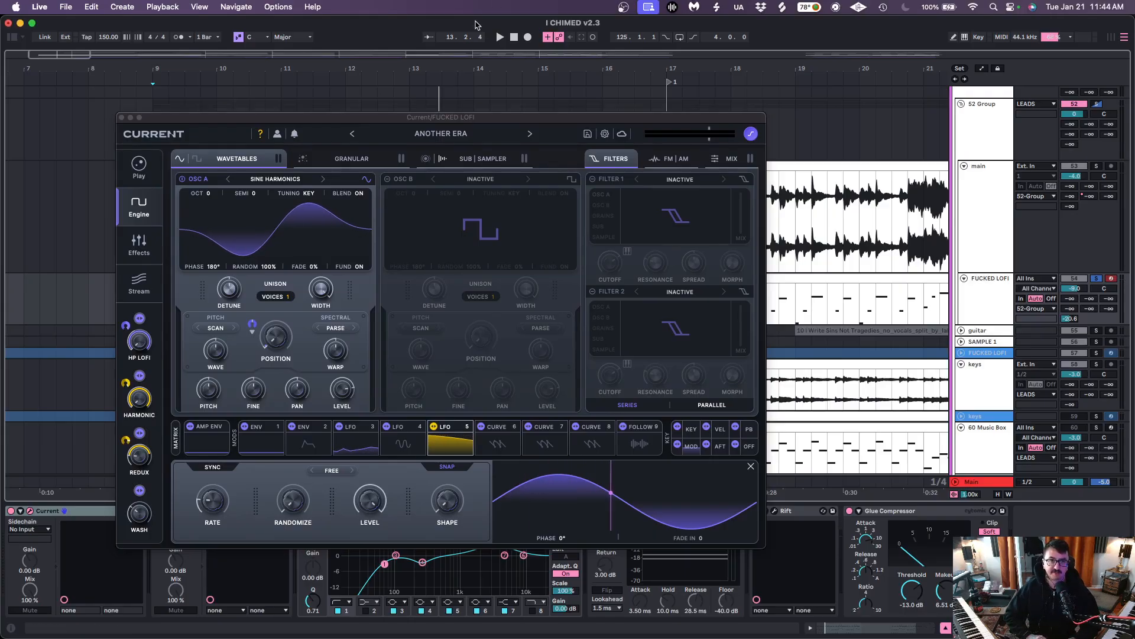
click(121, 118)
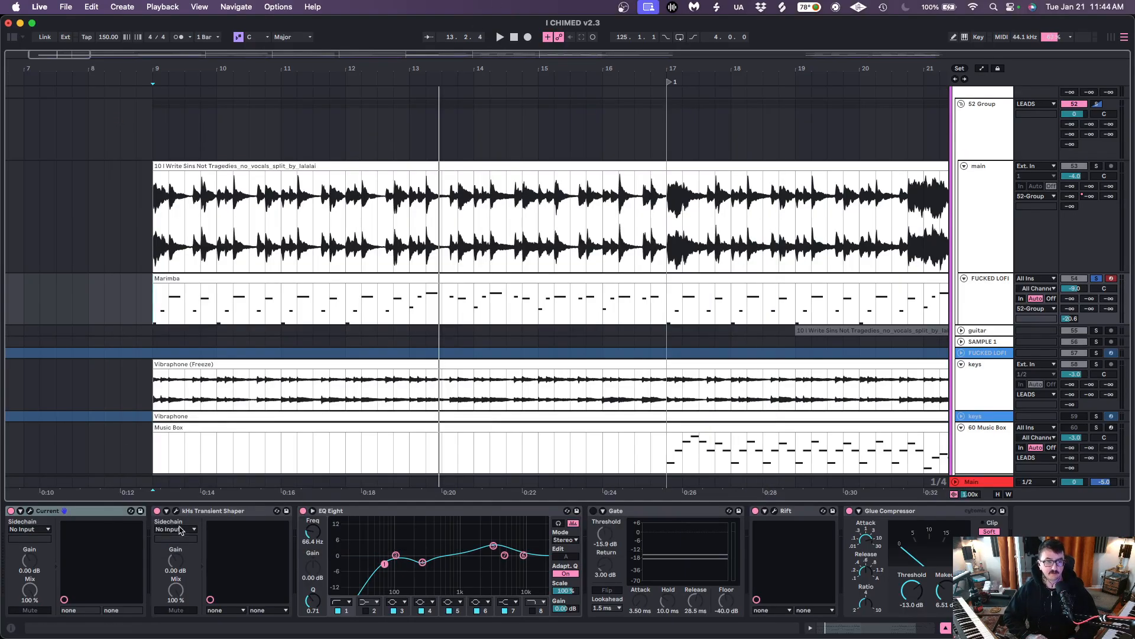
click(216, 512)
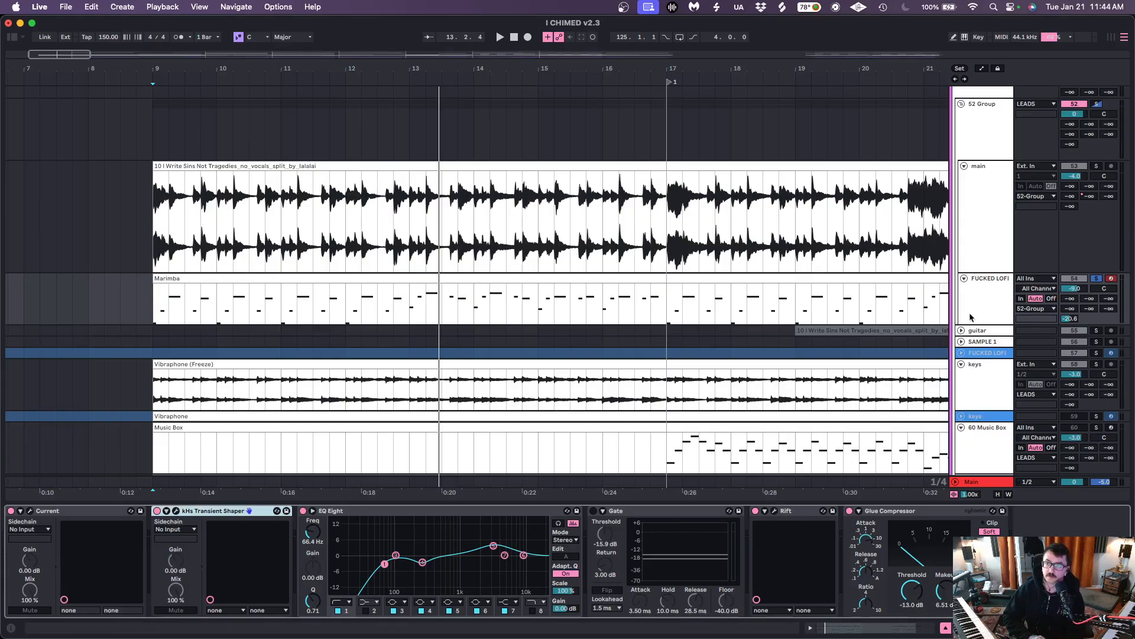
Solo the frozen keys track, unfold the deactivated keys track below it, and audition that Vibraphone part in solo from bar 9
scroll(993, 281, down, 2)
click(976, 372)
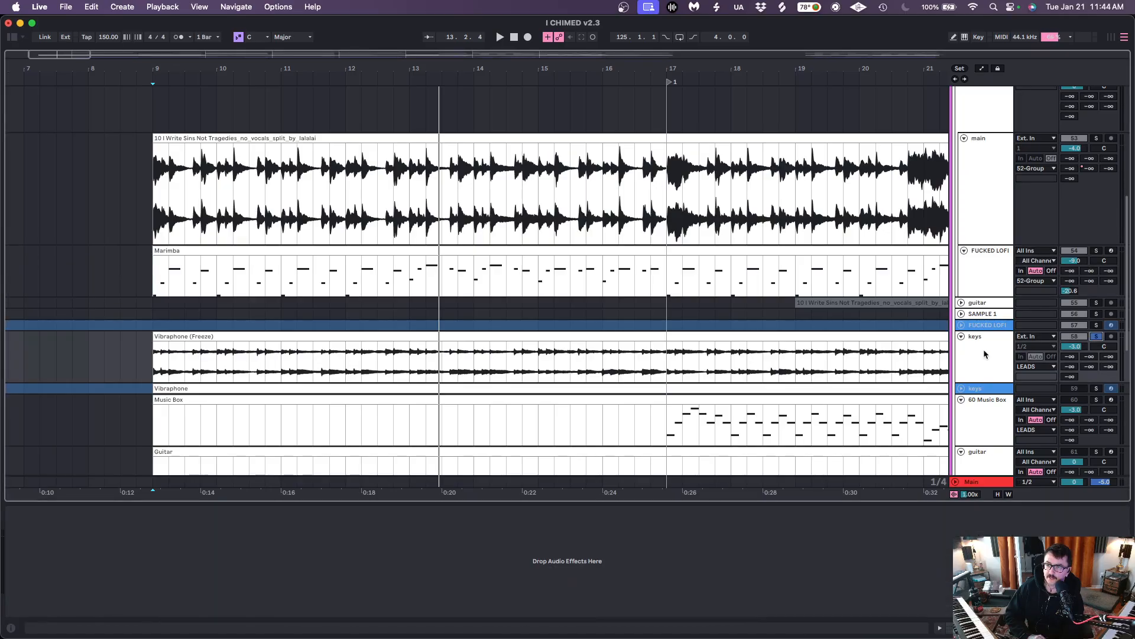
click(961, 389)
click(978, 395)
scroll(979, 395, down, 1)
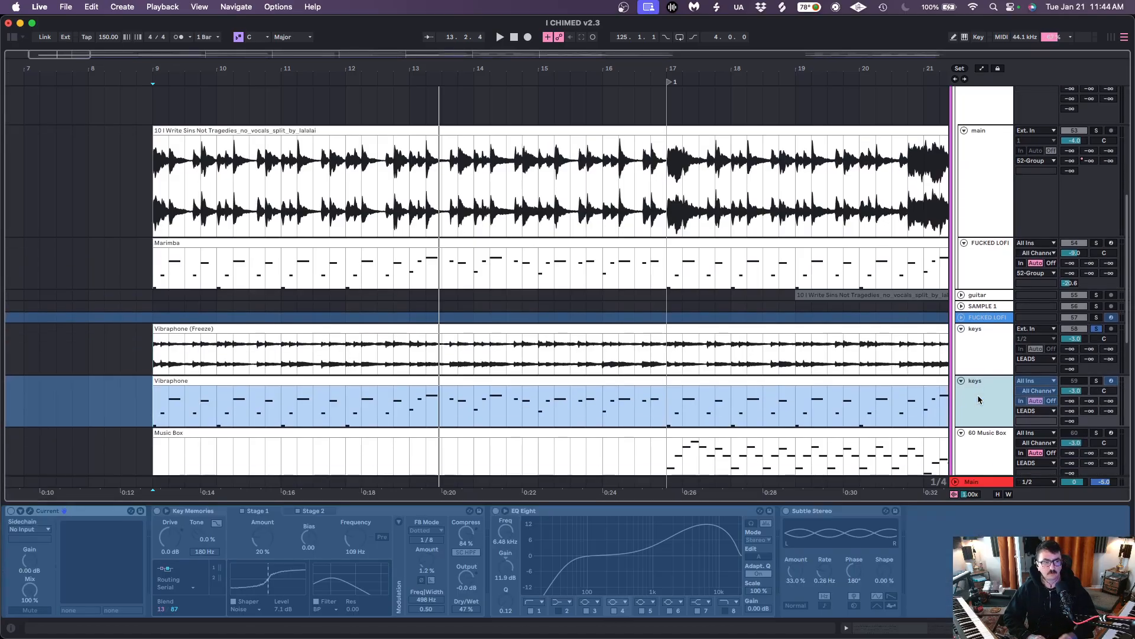
click(1099, 380)
key(space)
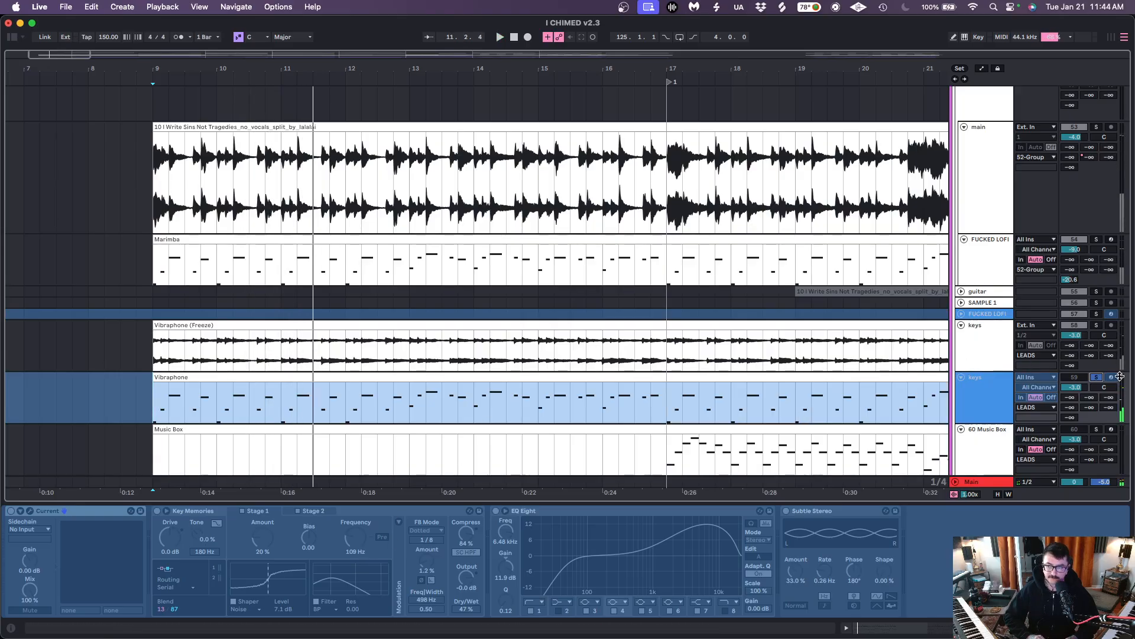
Clear the track solo, select the main sample track, and play the full intro from bar 9 while viewing the FX and Vox groups
scroll(987, 324, up, 3)
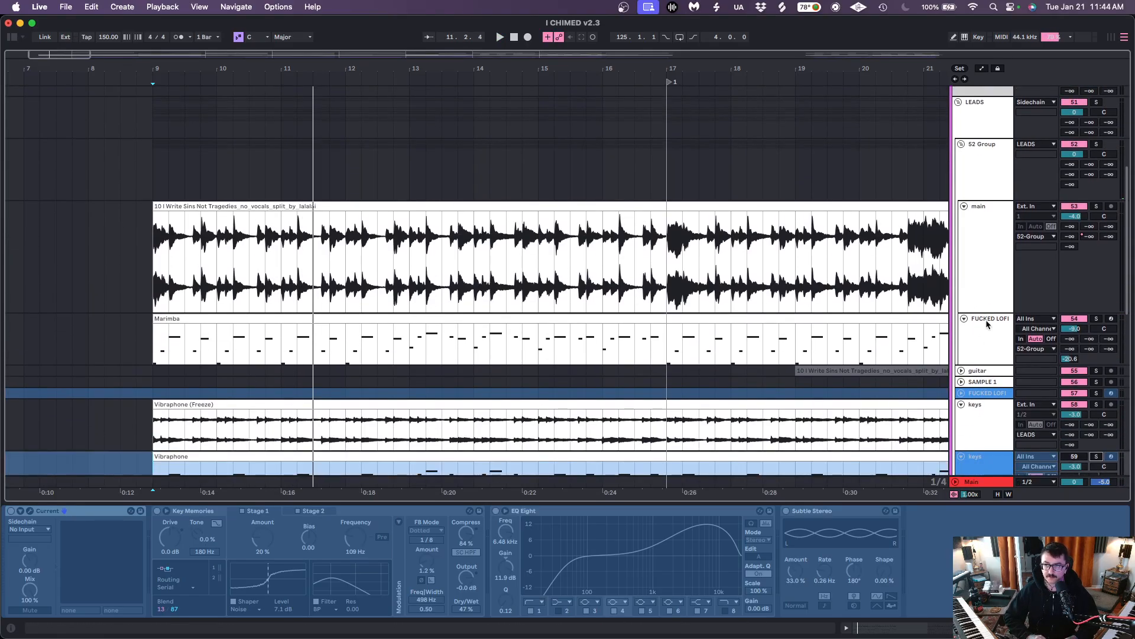
click(981, 278)
scroll(981, 279, down, 5)
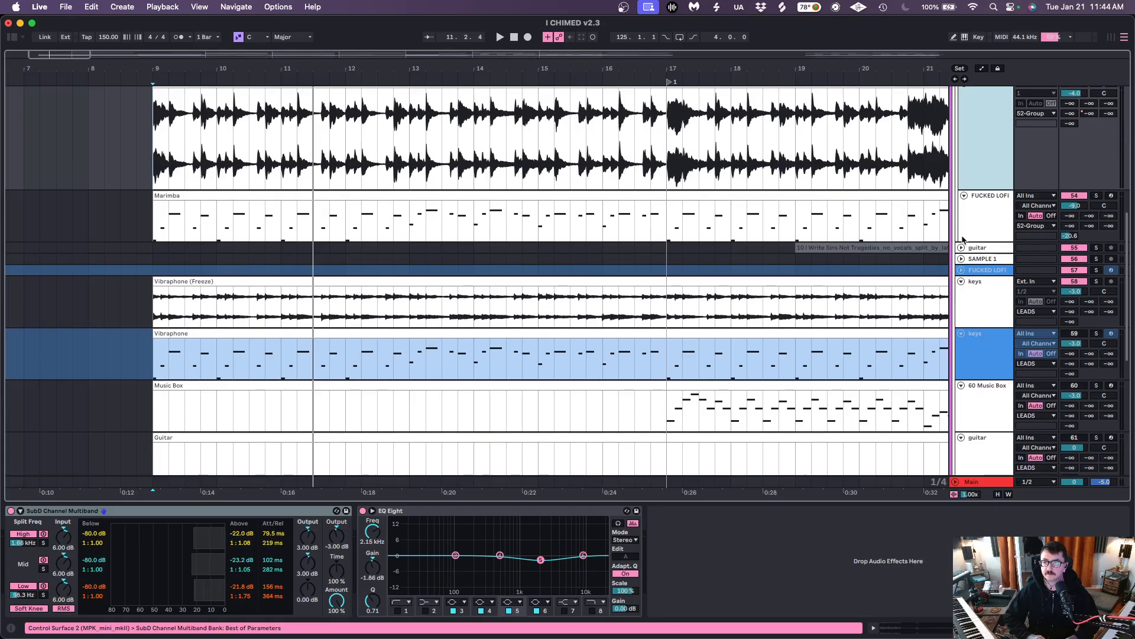
key(space)
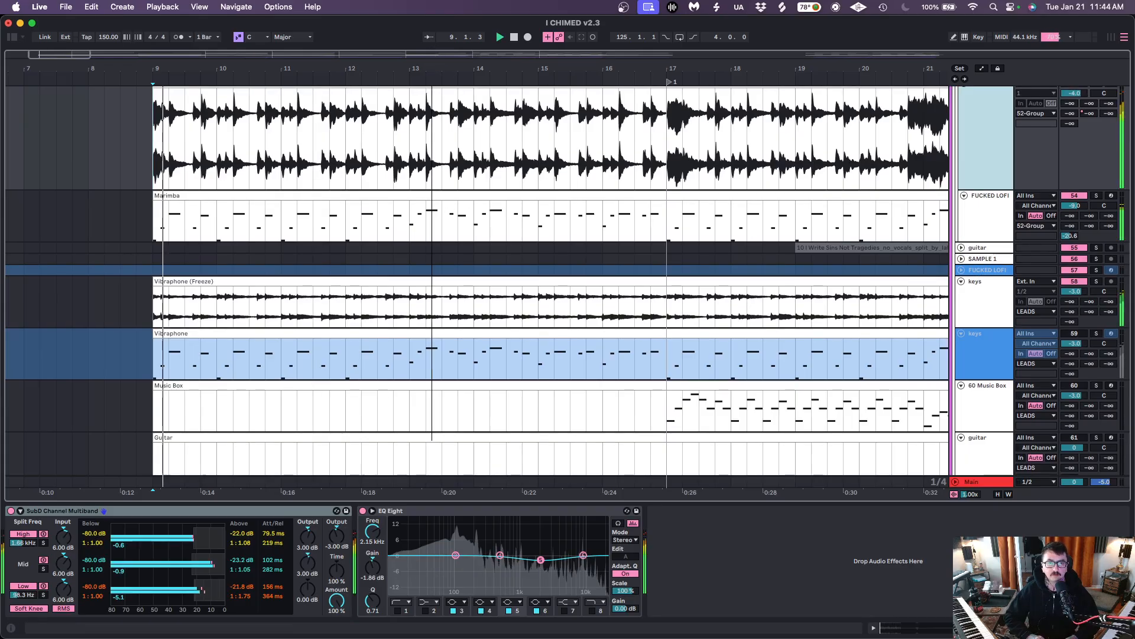
drag(434, 69, 430, 37)
scroll(407, 235, down, 10)
scroll(407, 235, down, 2)
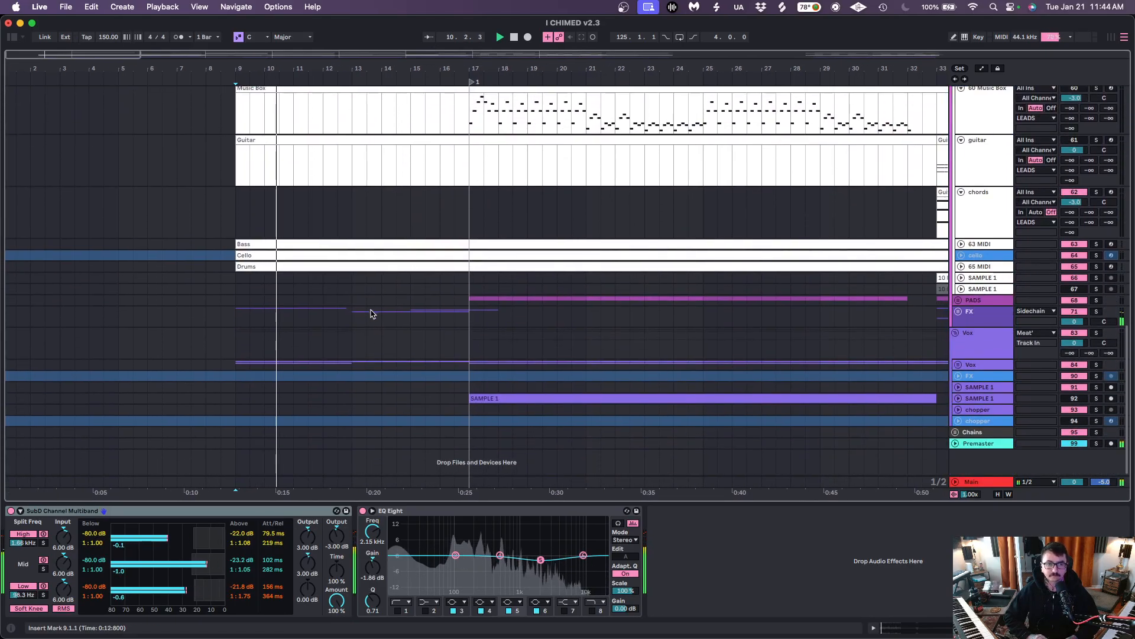
Unfold the FX group and view its sample clips in the intro during playback
click(1004, 255)
click(958, 311)
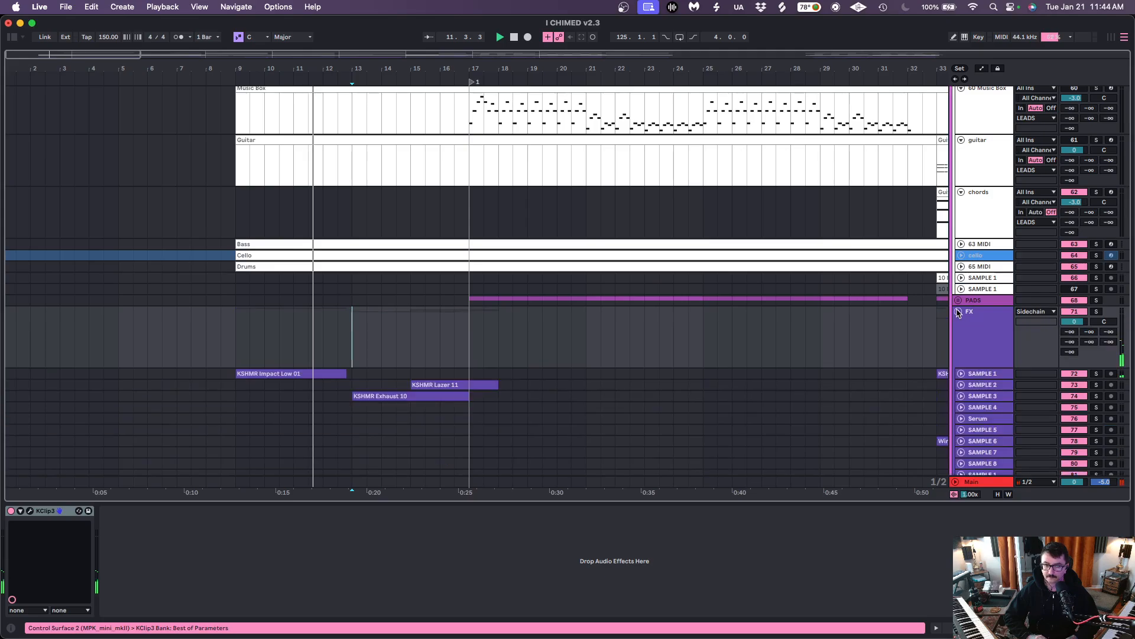
scroll(961, 311, down, 3)
scroll(737, 309, down, 4)
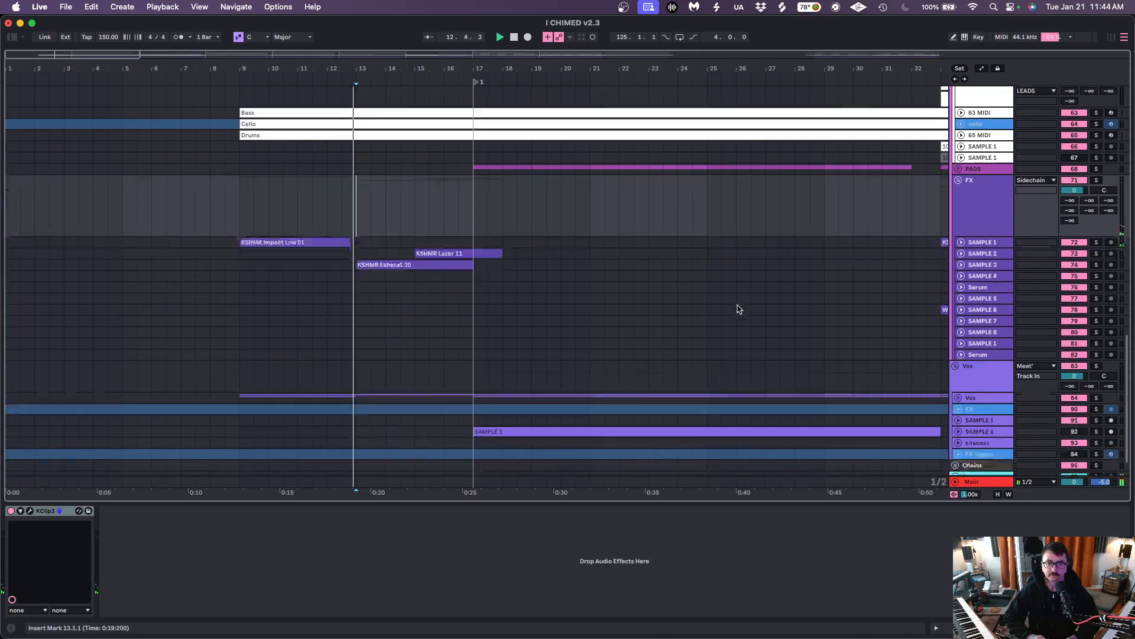
Unfold the Vox group to reach its vocal tracks and show the device chain of the nested 85 Group
click(959, 365)
scroll(851, 342, down, 3)
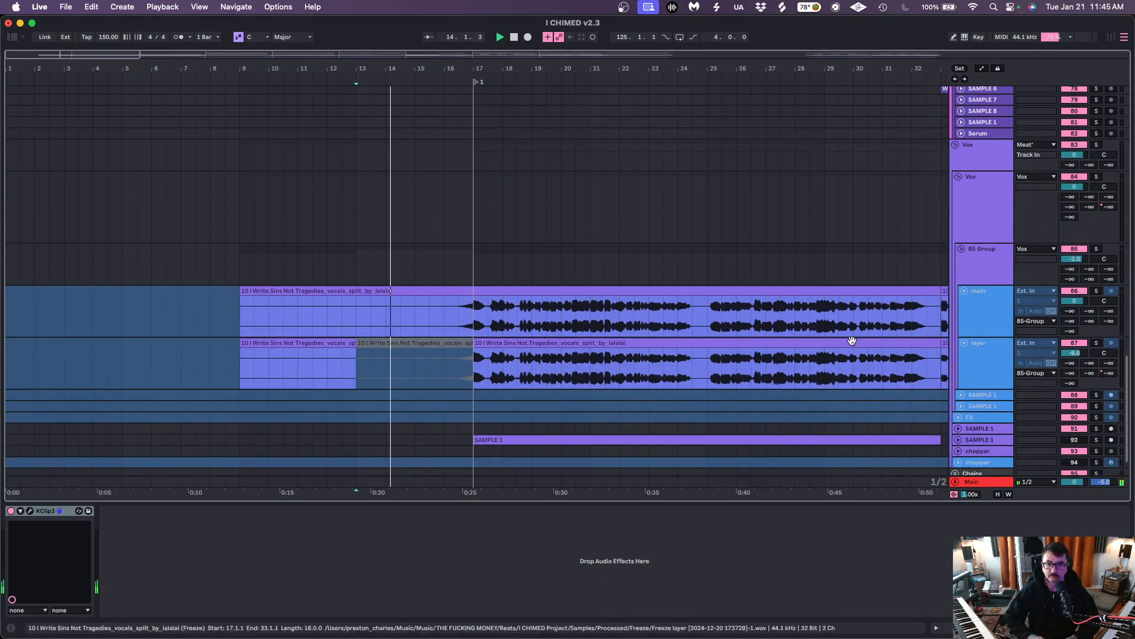
click(984, 223)
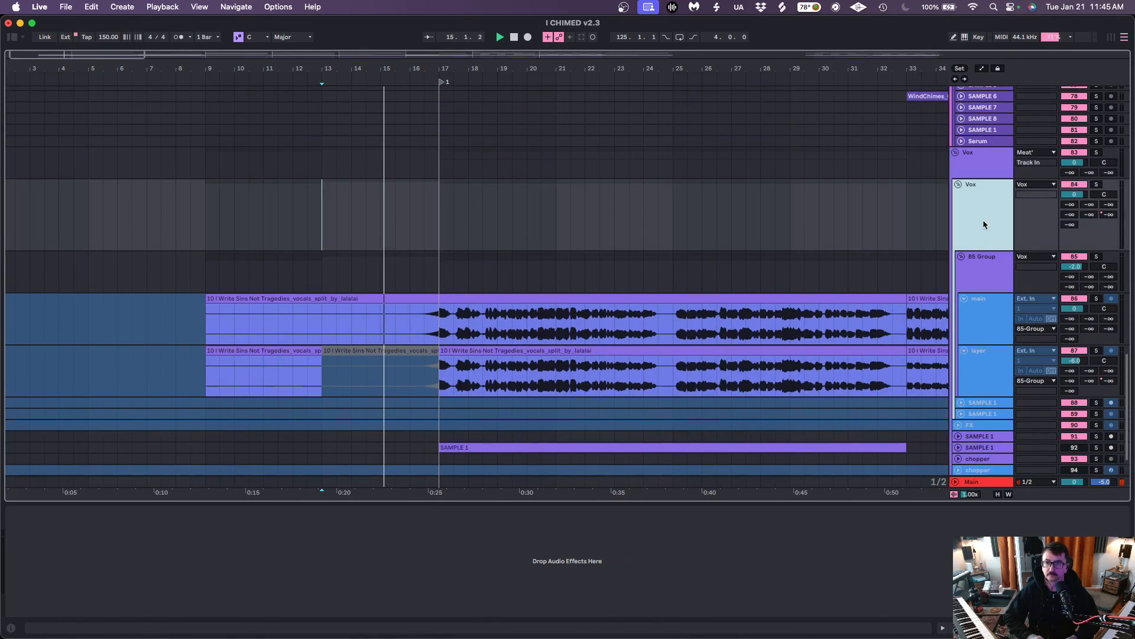
click(993, 269)
scroll(575, 296, down, 2)
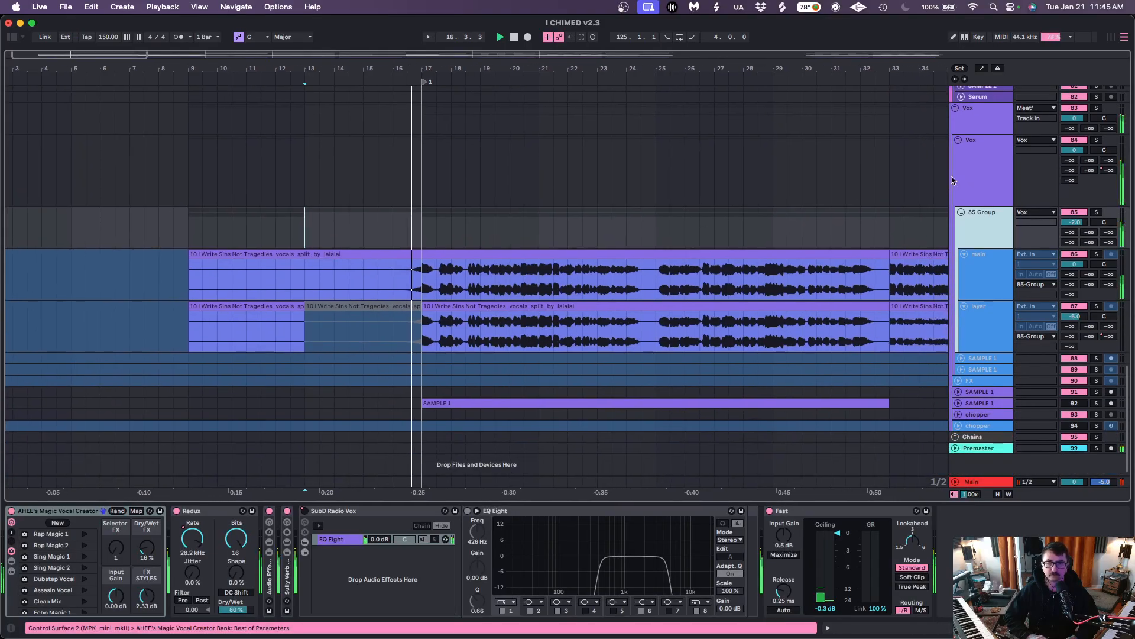
Solo the nested Vox group and compare the device chains of its frozen main and layer vocal tracks
click(1095, 140)
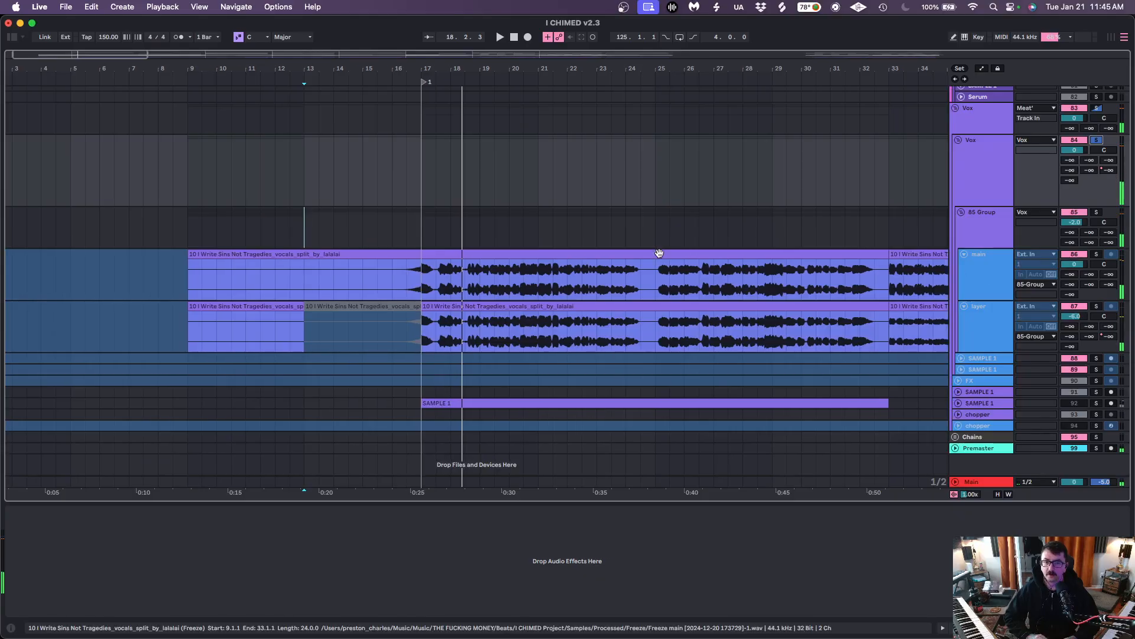
scroll(612, 262, right, 2)
drag(480, 70, 481, 100)
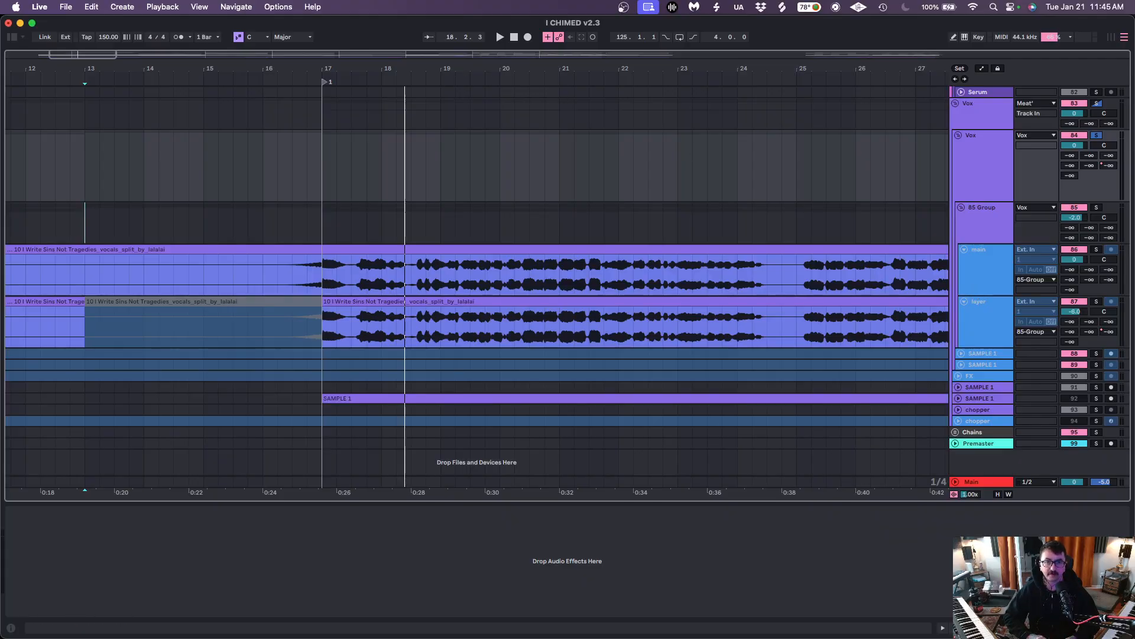
drag(481, 100, 497, 123)
click(980, 292)
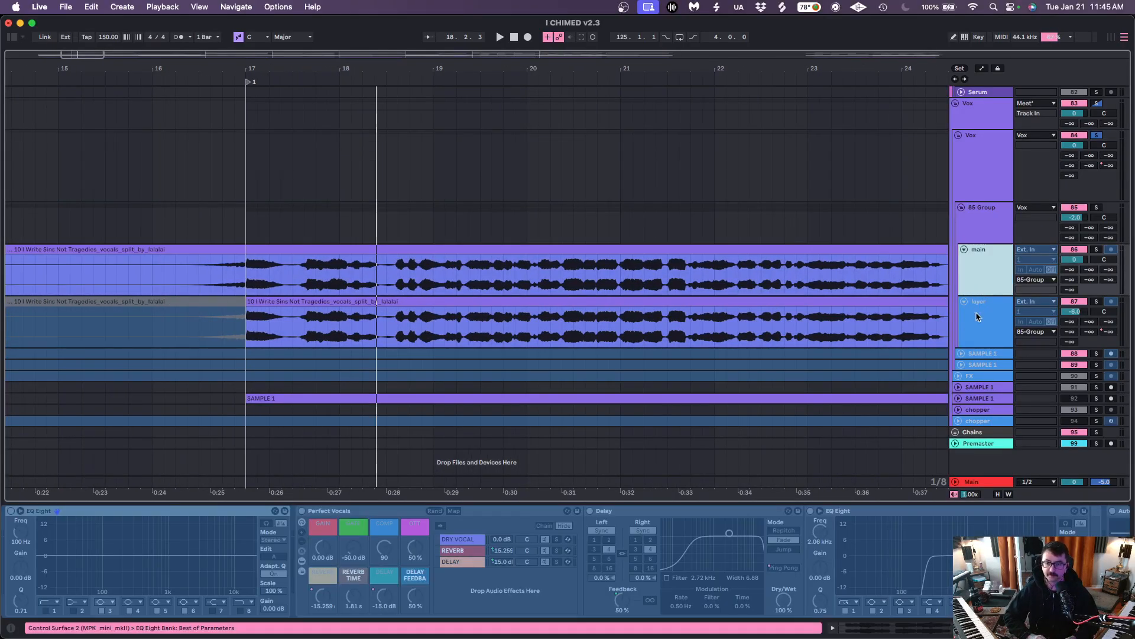
click(978, 317)
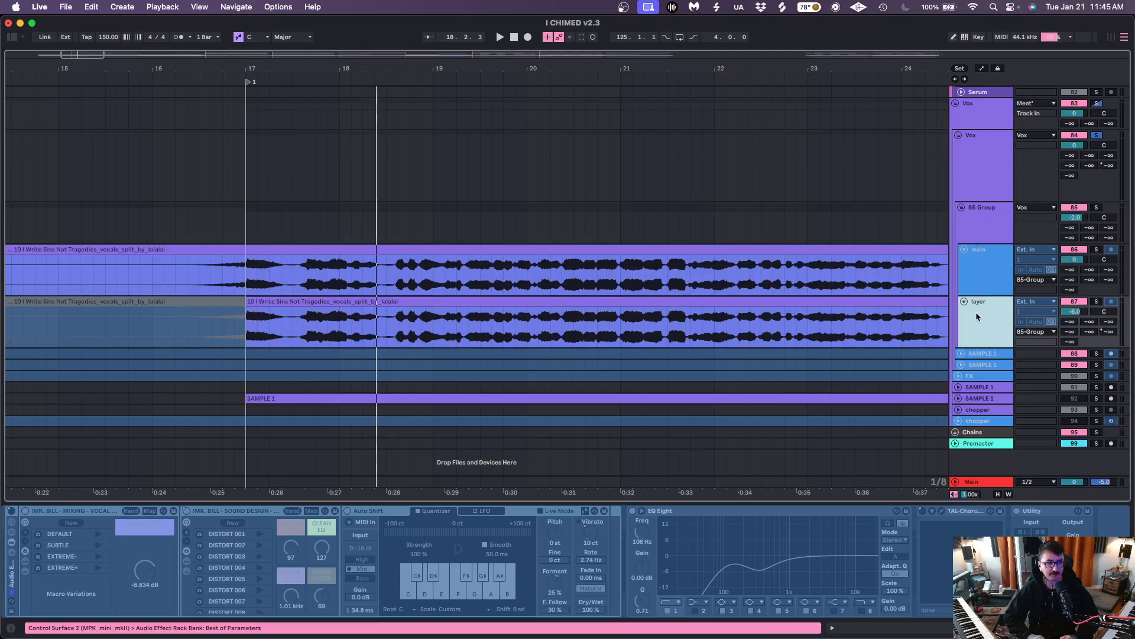
click(981, 272)
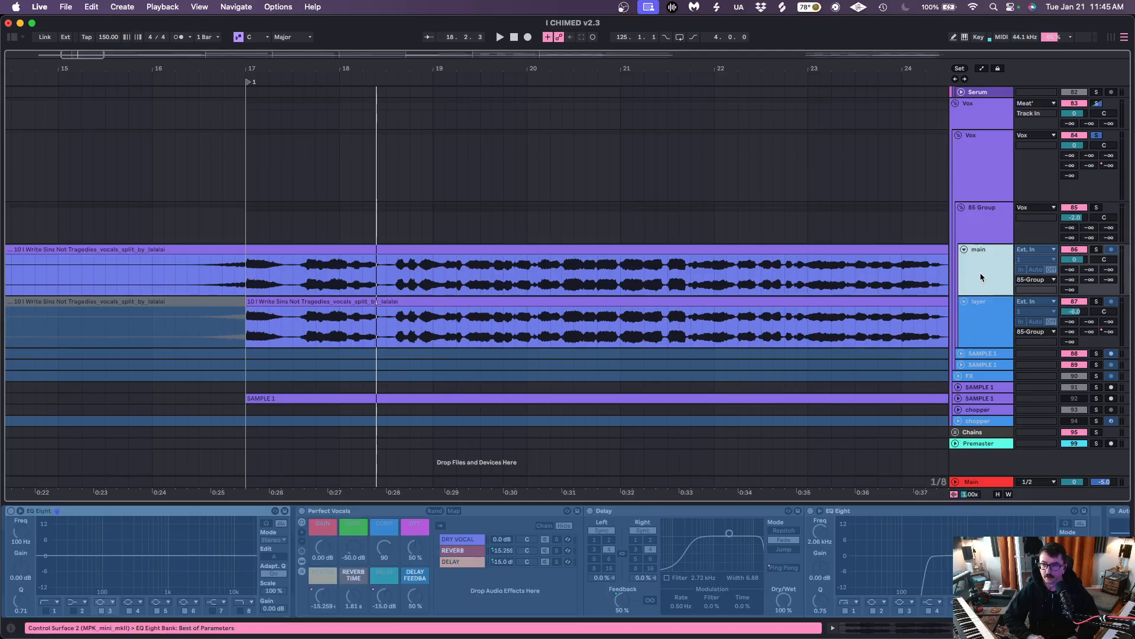
Examine the main vocal's device chain from EQ Eight and Perfect Vocals through Delay, Auto Pan, Auto Filter and Utility
drag(872, 68, 872, 55)
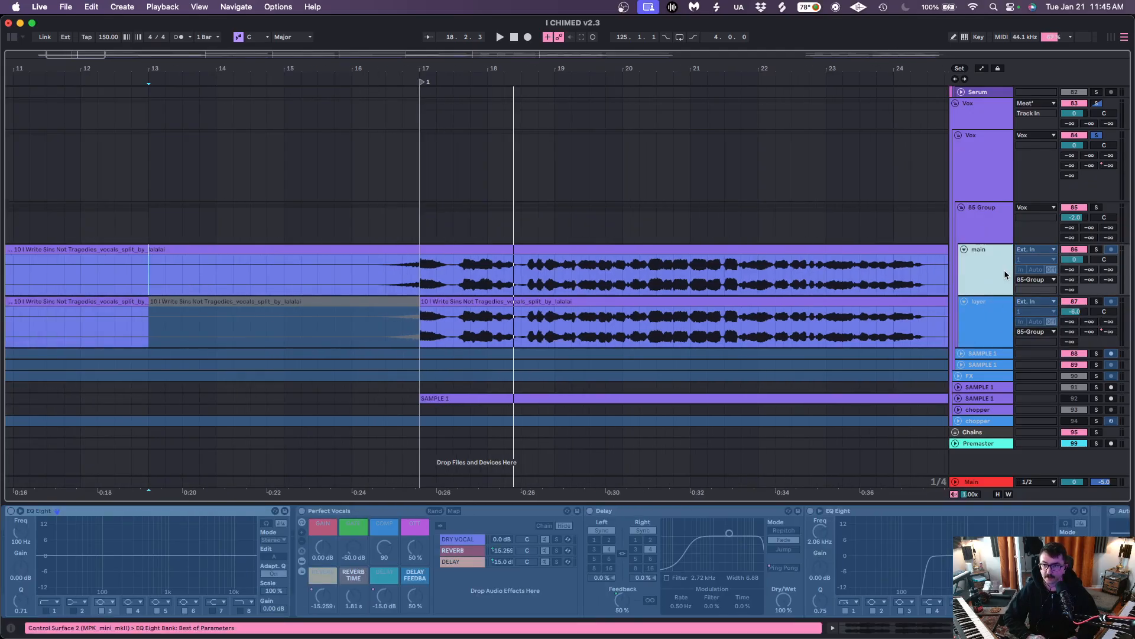
scroll(454, 557, right, 10)
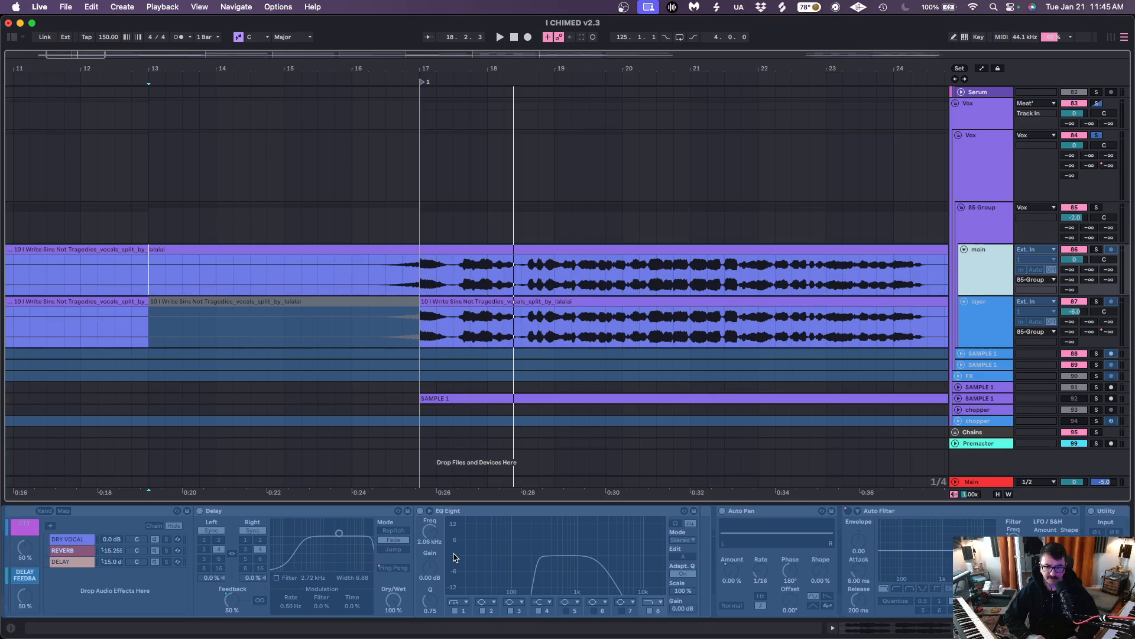
scroll(455, 557, left, 10)
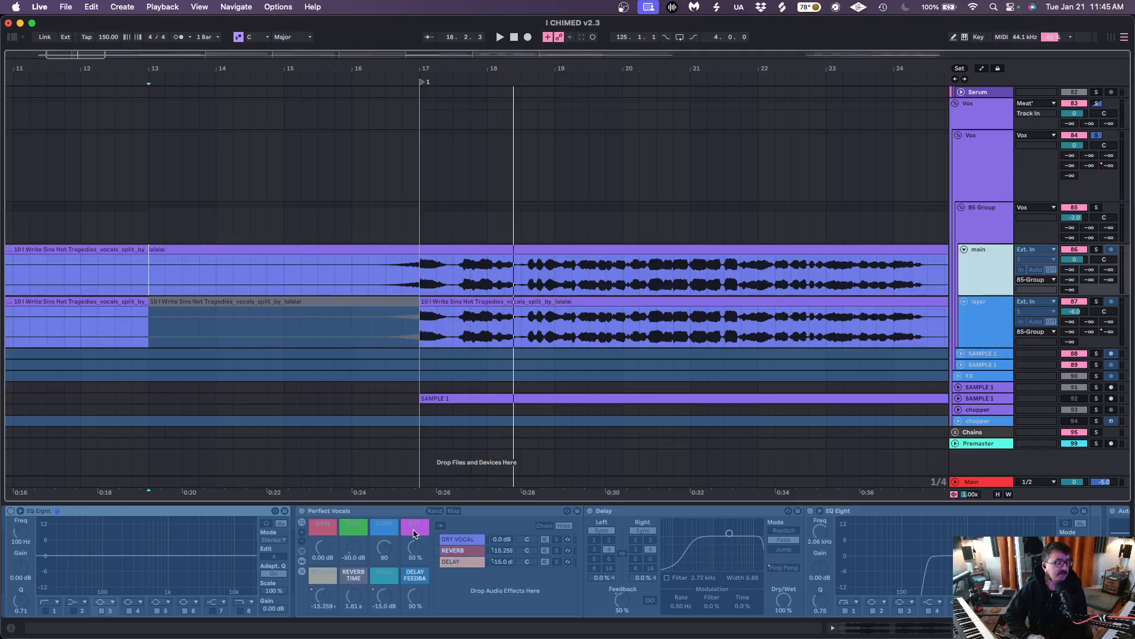
scroll(414, 534, right, 1)
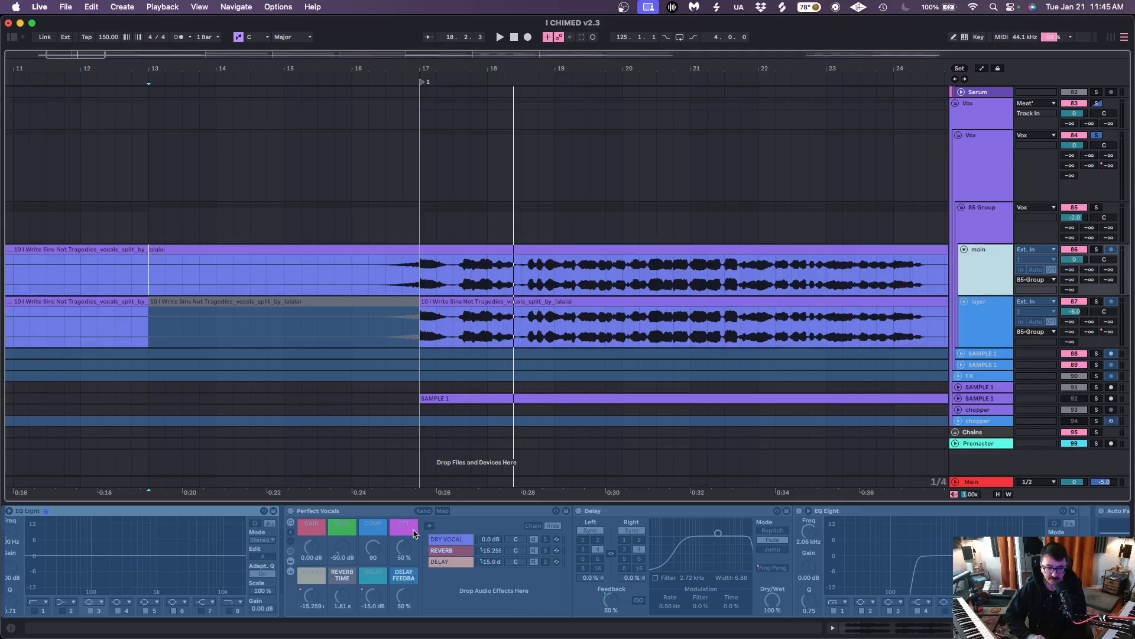
scroll(450, 539, right, 10)
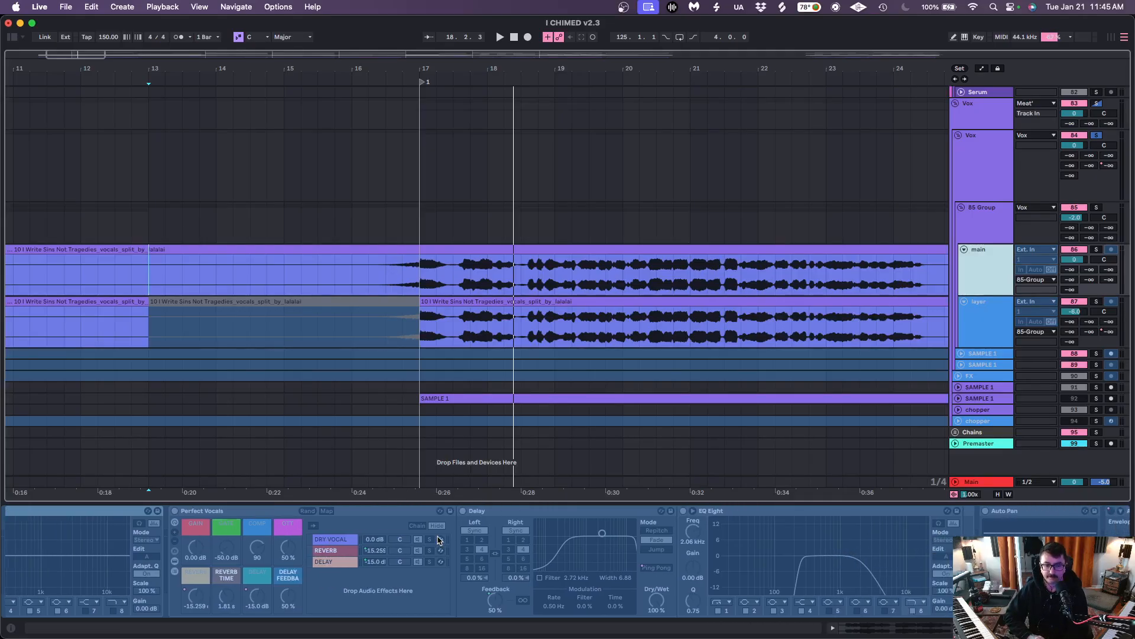
scroll(439, 540, right, 8)
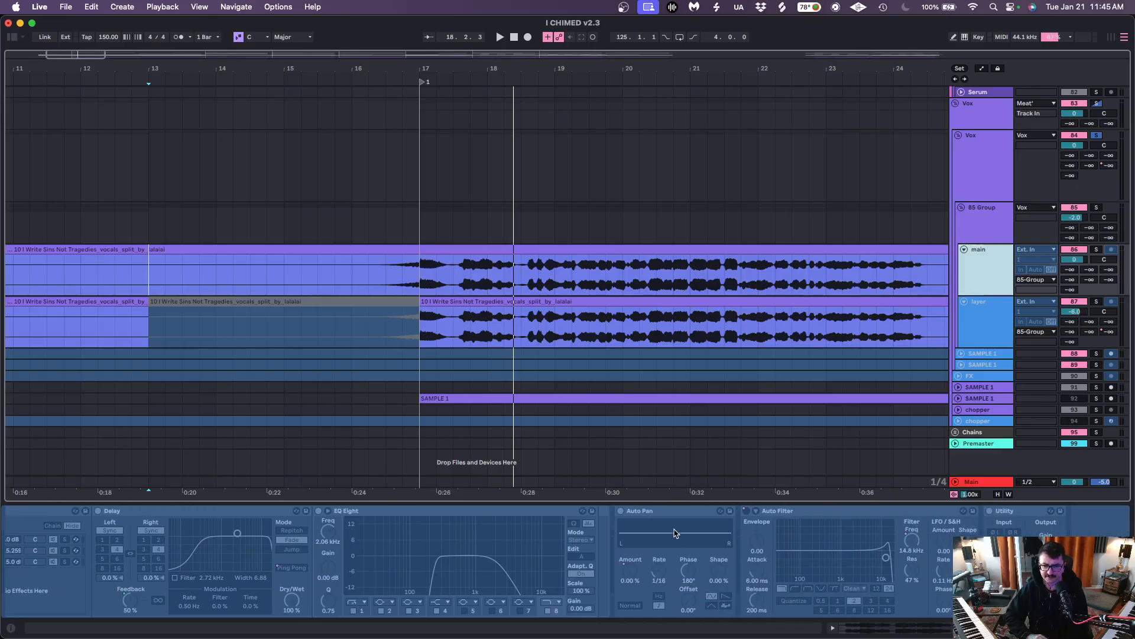
Play the soloed vocals from bar 16.3 and show the devices on the 85 Group
click(391, 279)
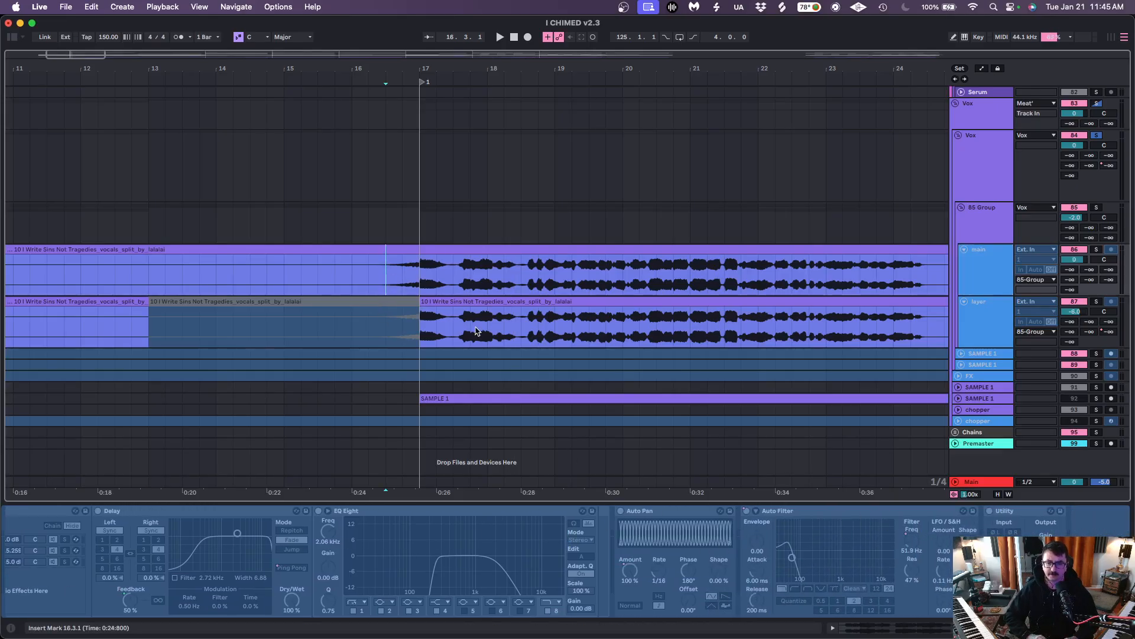
key(space)
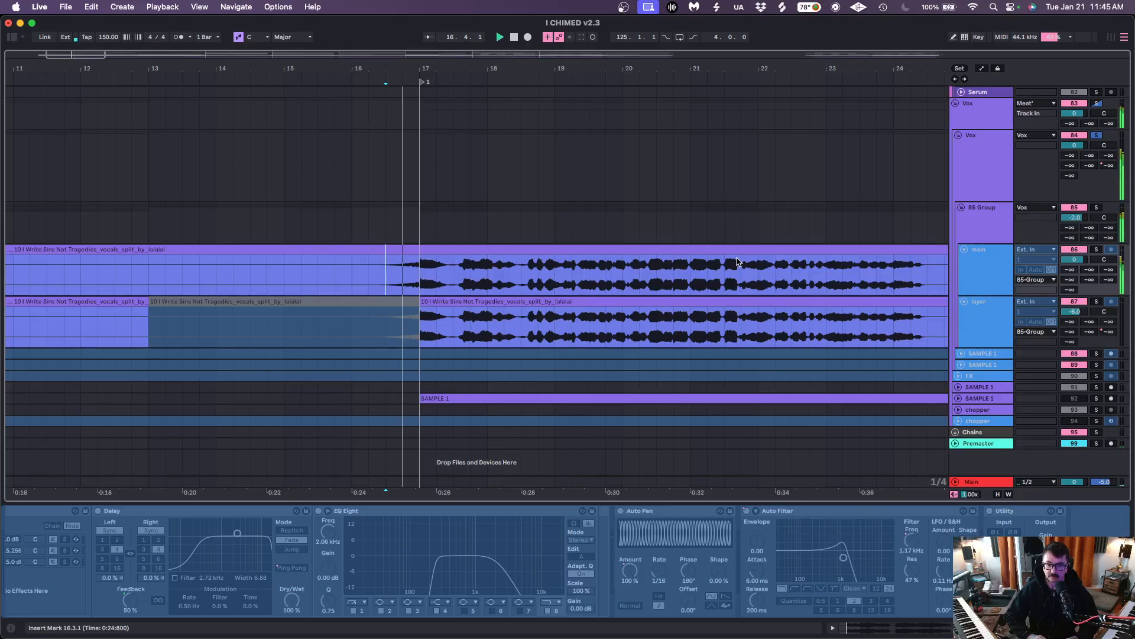
scroll(836, 262, right, 2)
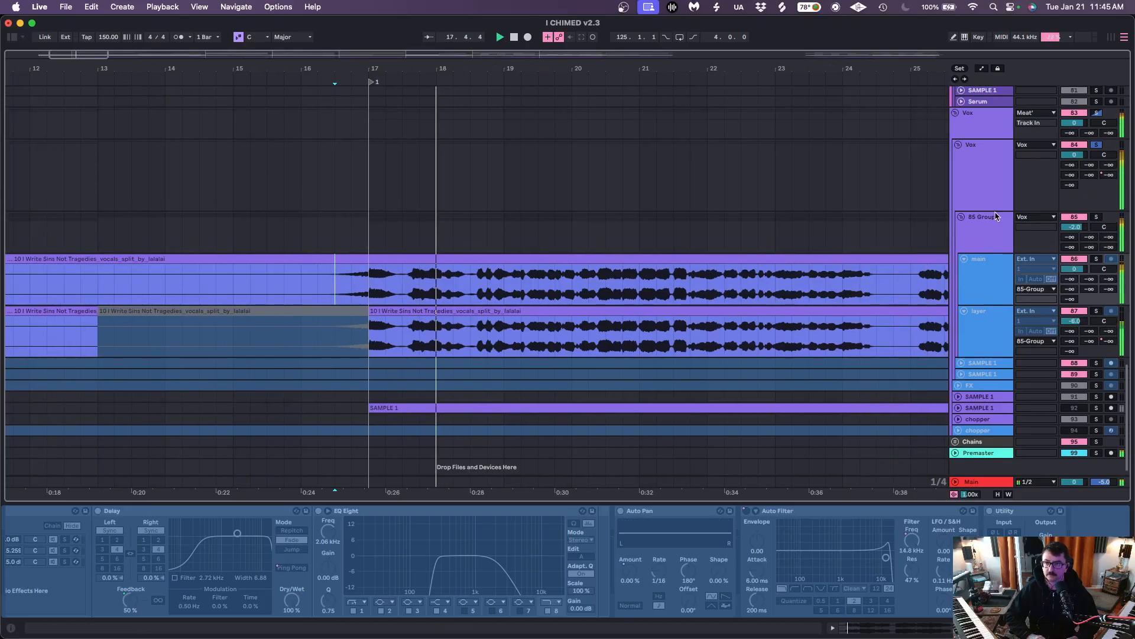
click(975, 223)
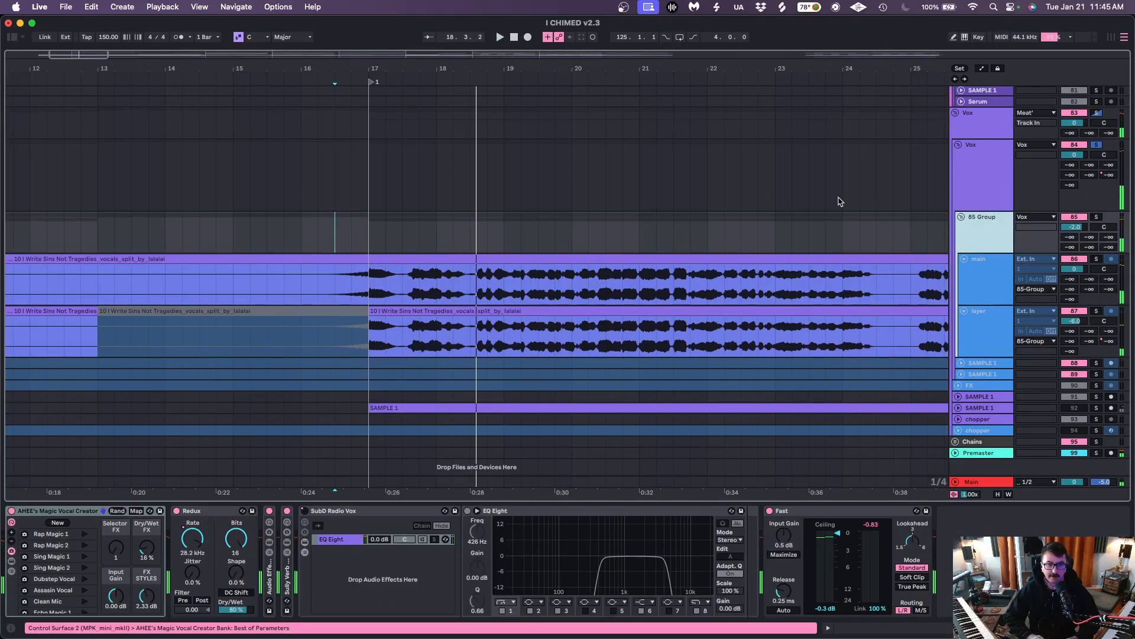
Solo the layer vocal track and audition it from bar 17
click(1004, 348)
click(1098, 311)
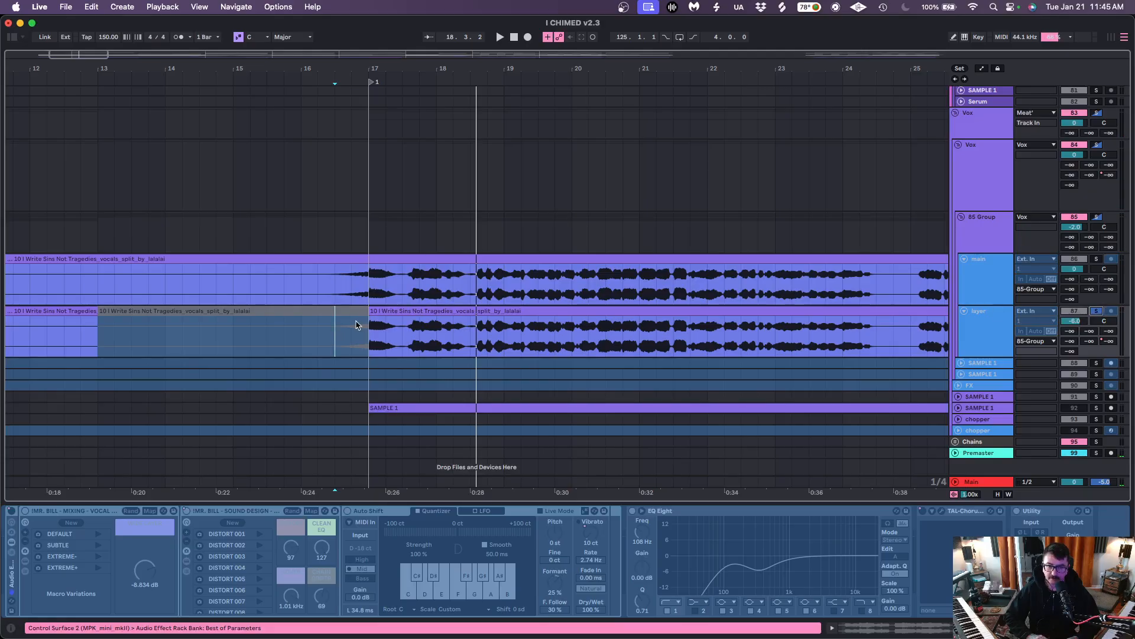
key(space)
scroll(414, 331, right, 3)
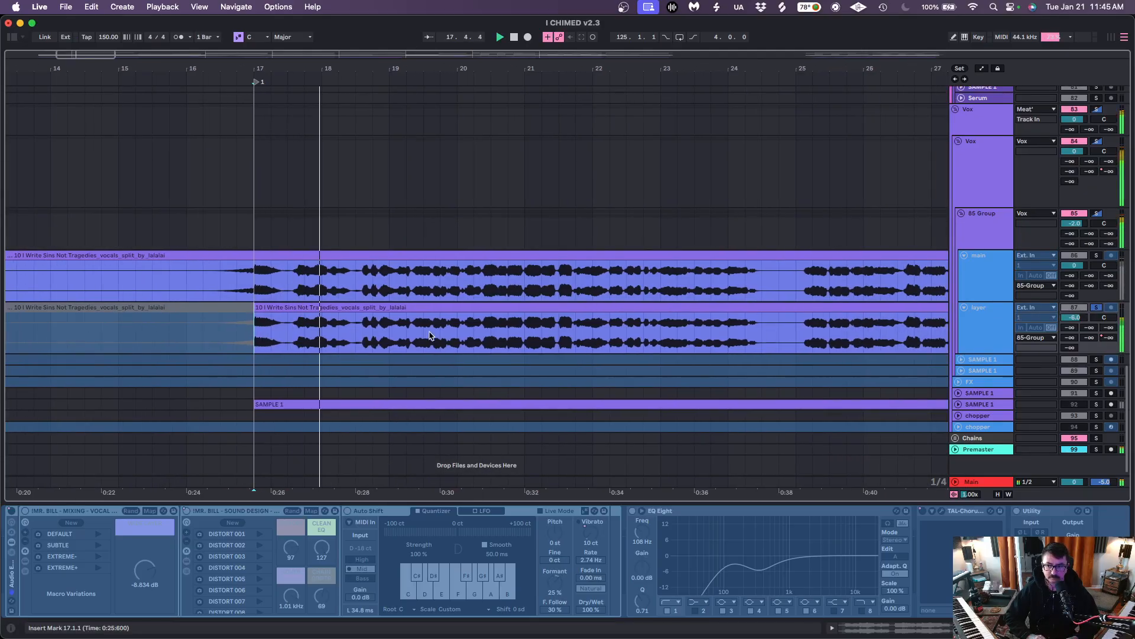
drag(528, 61, 528, 37)
key(space)
Unfreeze the layer vocal track, open its bar 17 clip to view the audio settings, and undo the unfreeze
click(1001, 332)
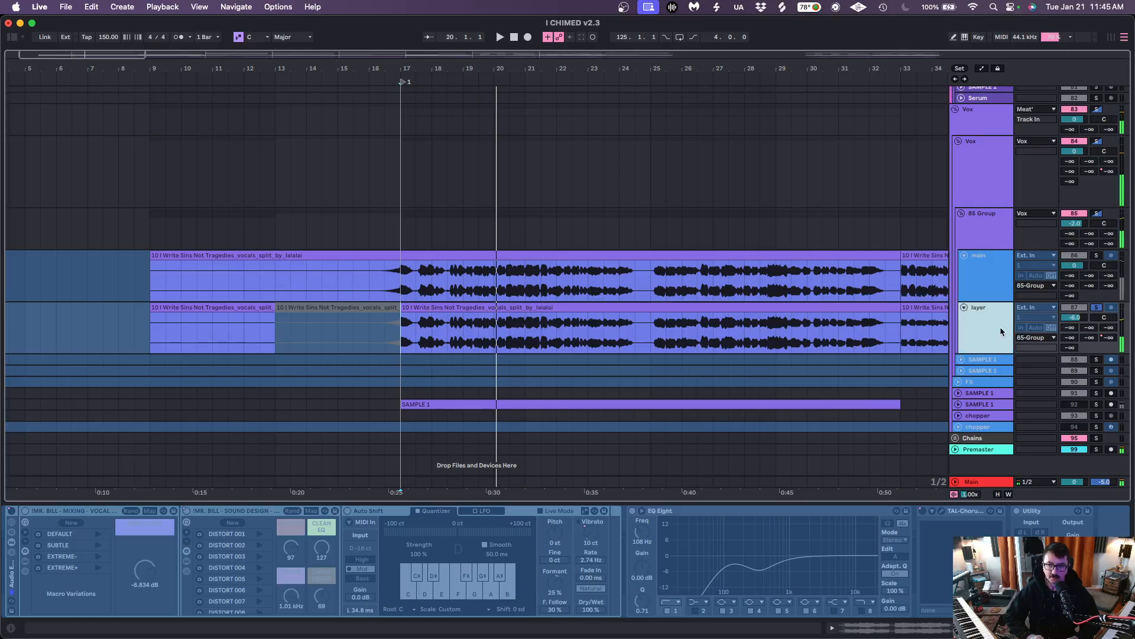
right_click(1002, 332)
click(900, 404)
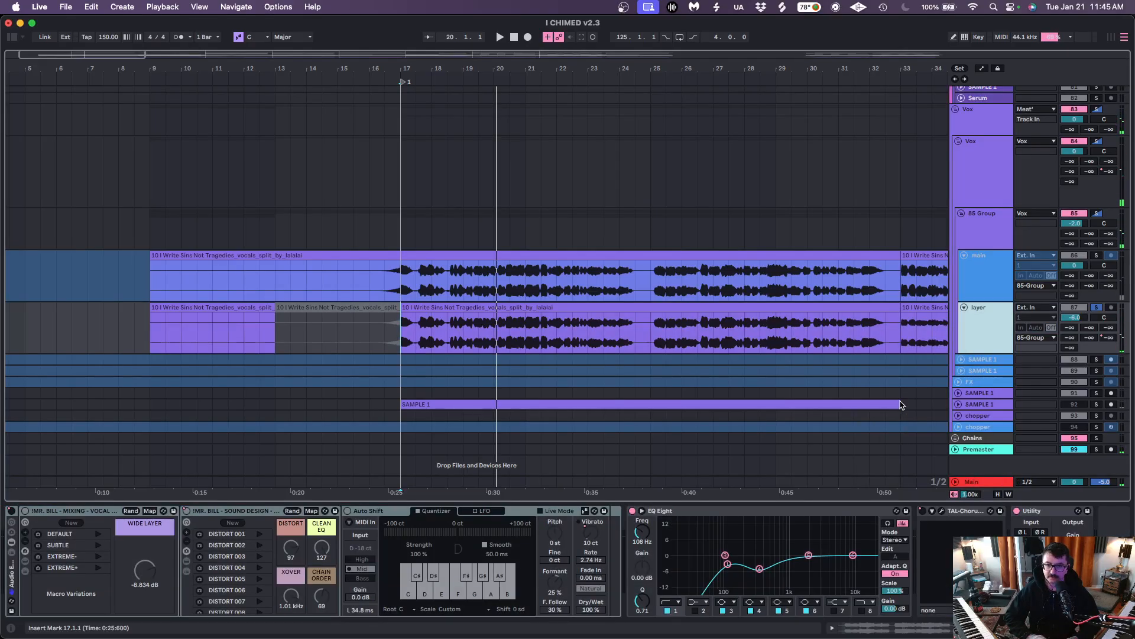
double_click(599, 305)
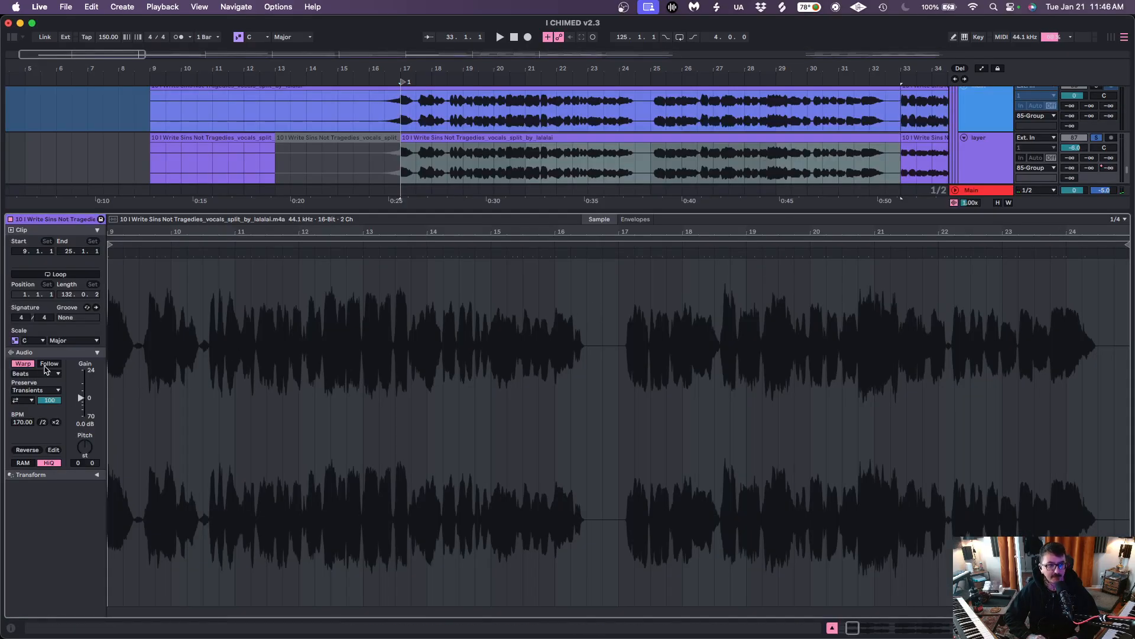
key(super+alt+l)
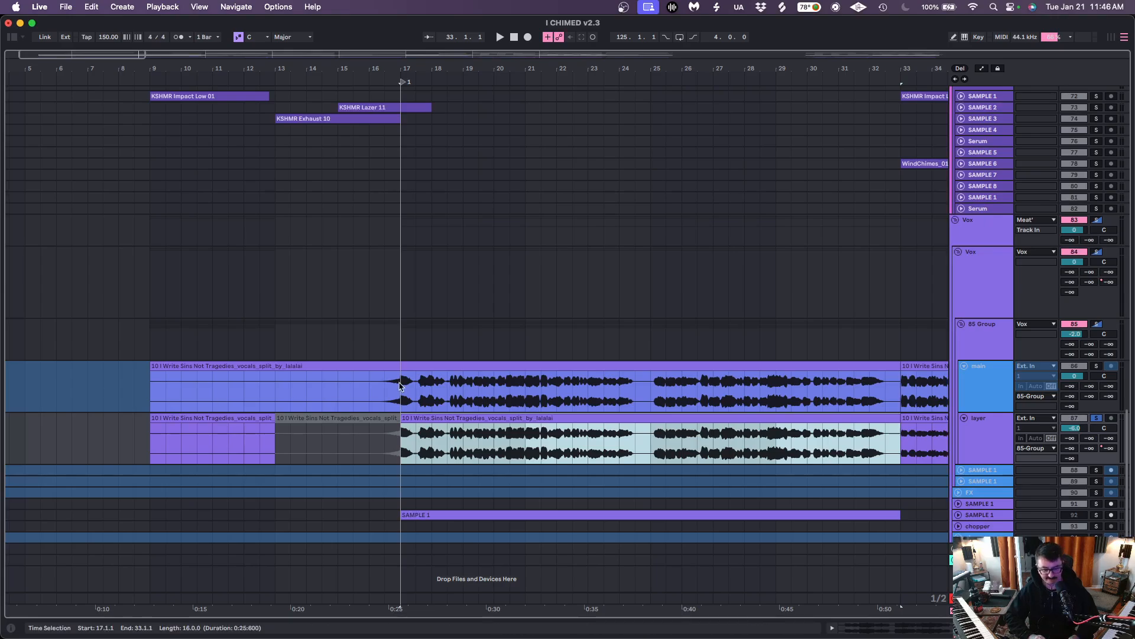
key(super+z)
Briefly replay the soloed layer vocal from bar 17 and view the vocal clips in the sections after bar 33
scroll(753, 368, right, 1)
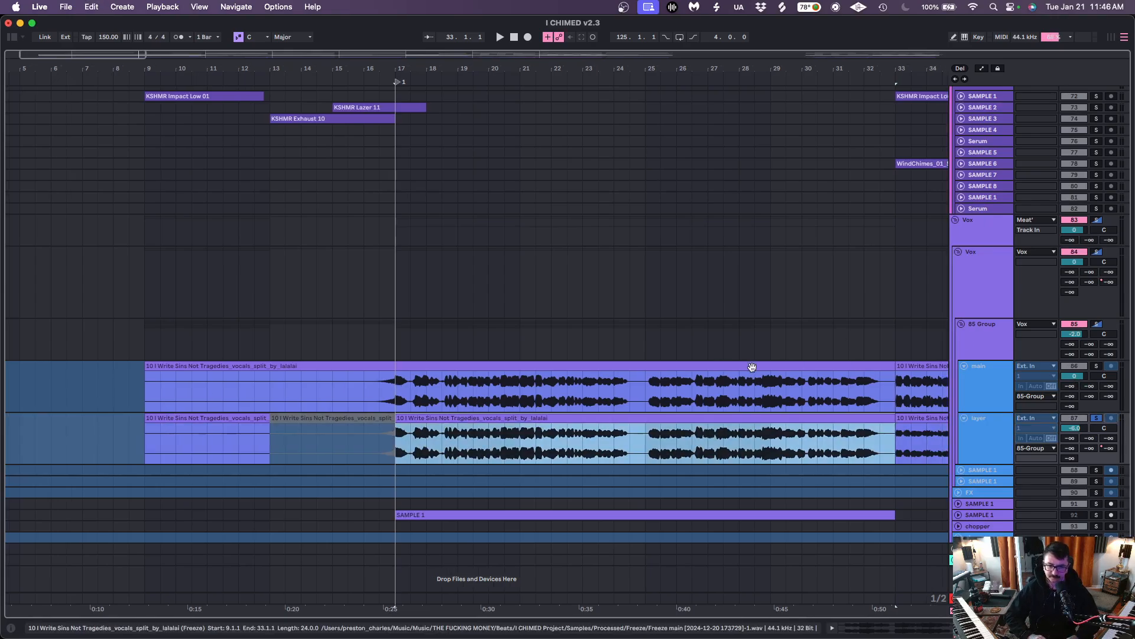
key(space)
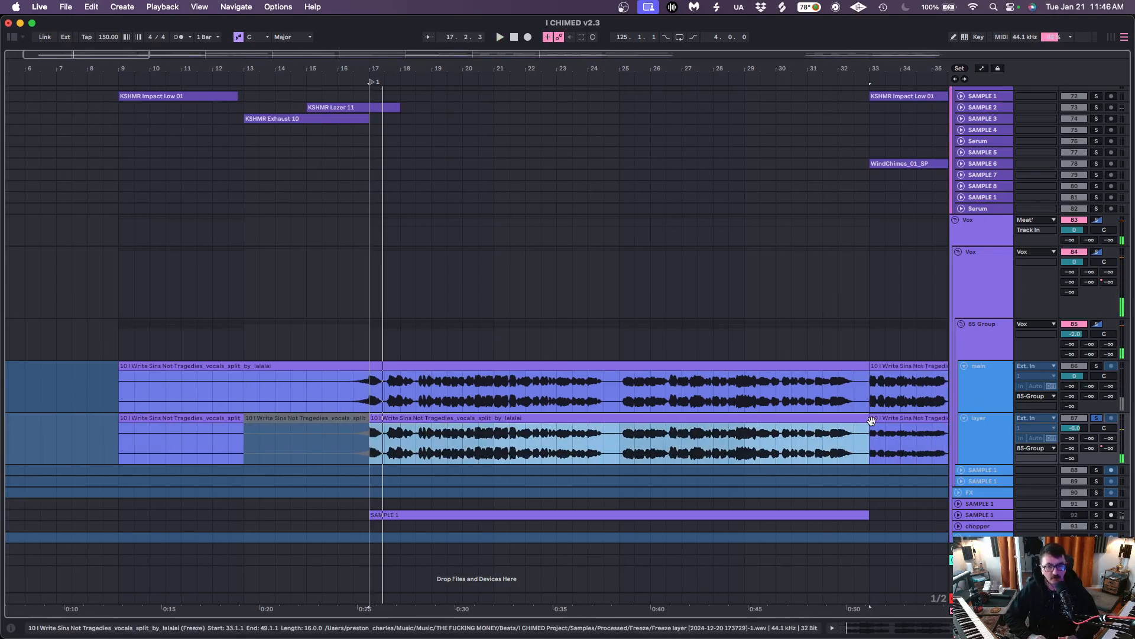
scroll(678, 462, right, 1)
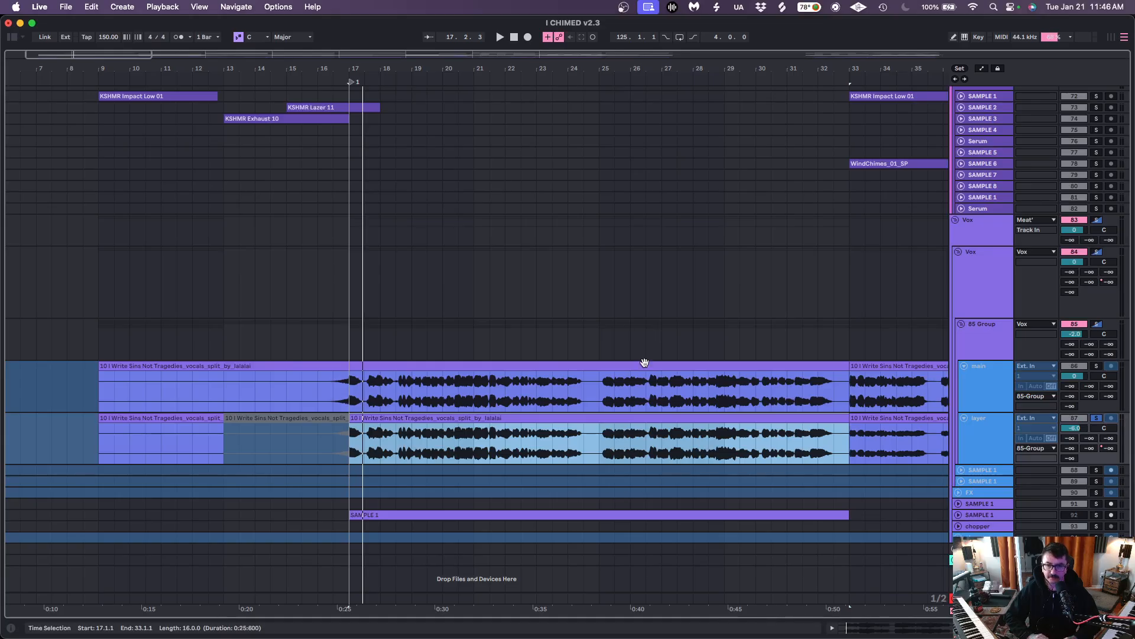
scroll(621, 439, right, 10)
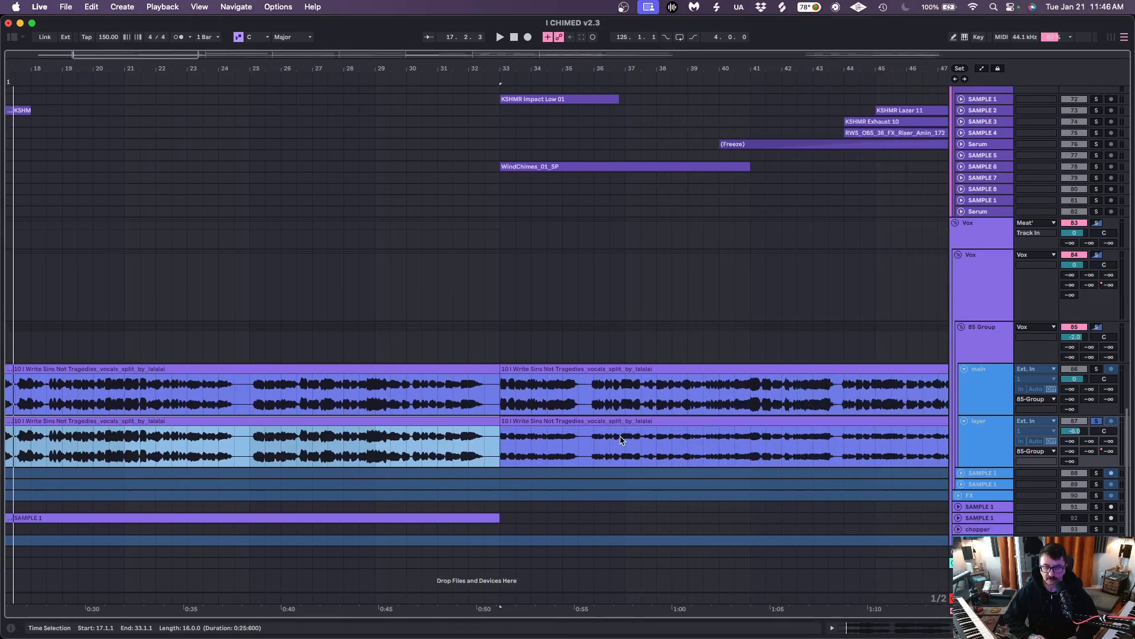
drag(657, 65, 576, 65)
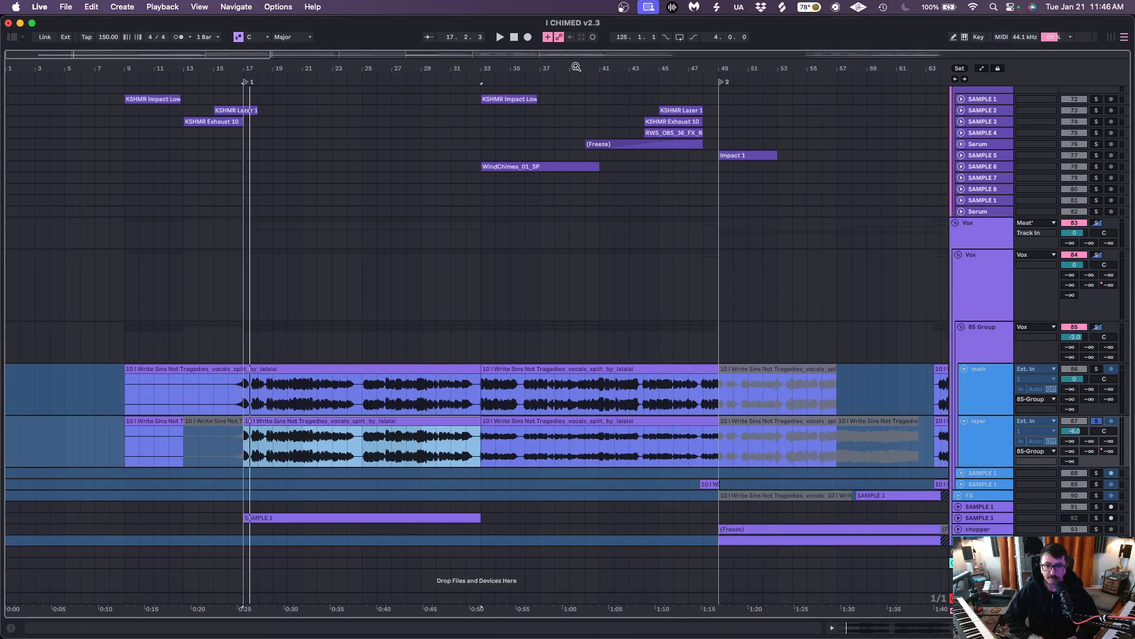
Unfreeze the layer vocal track
scroll(611, 445, right, 1)
click(995, 425)
right_click(985, 426)
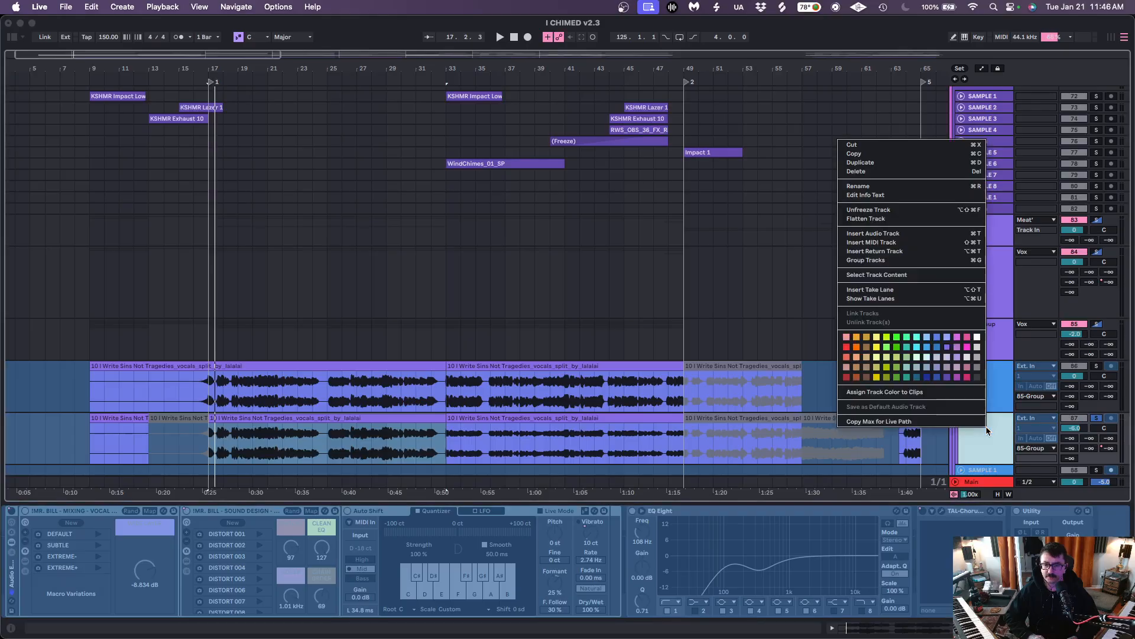
click(923, 211)
Place the insert marker at bar 81 on the layer vocal track, where its next long vocal section starts
scroll(653, 407, down, 5)
scroll(653, 406, right, 15)
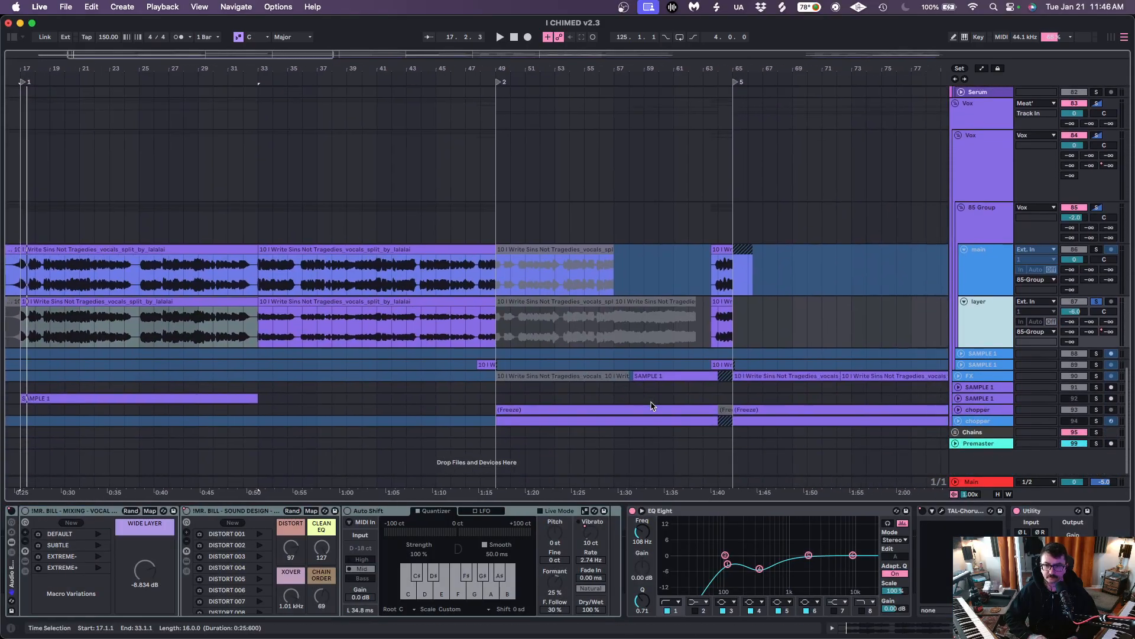
scroll(653, 406, right, 5)
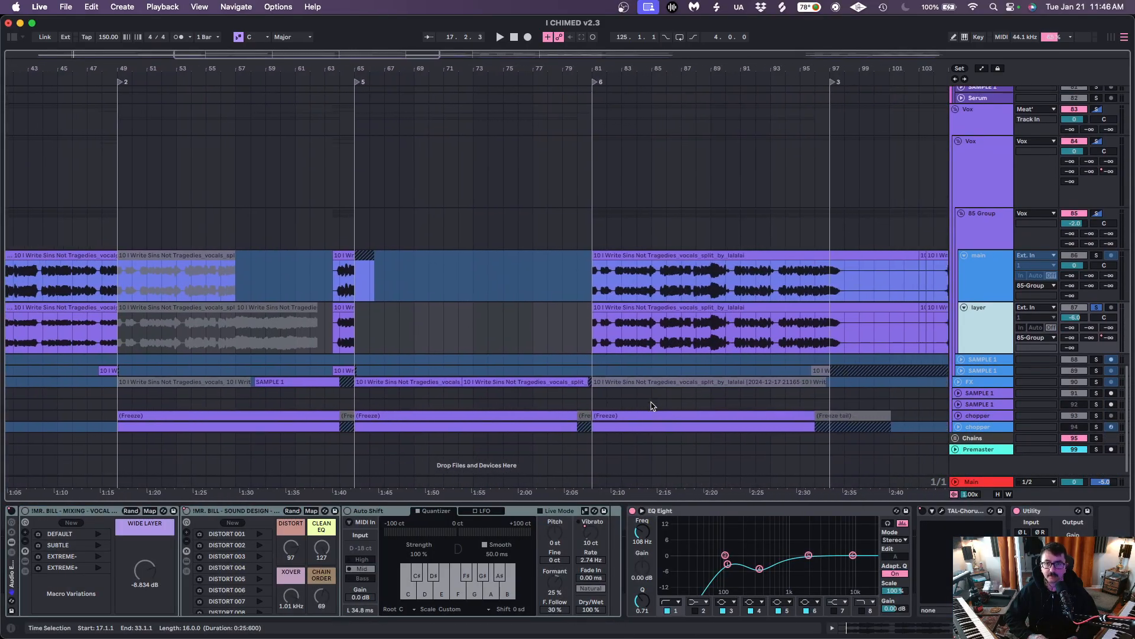
click(588, 336)
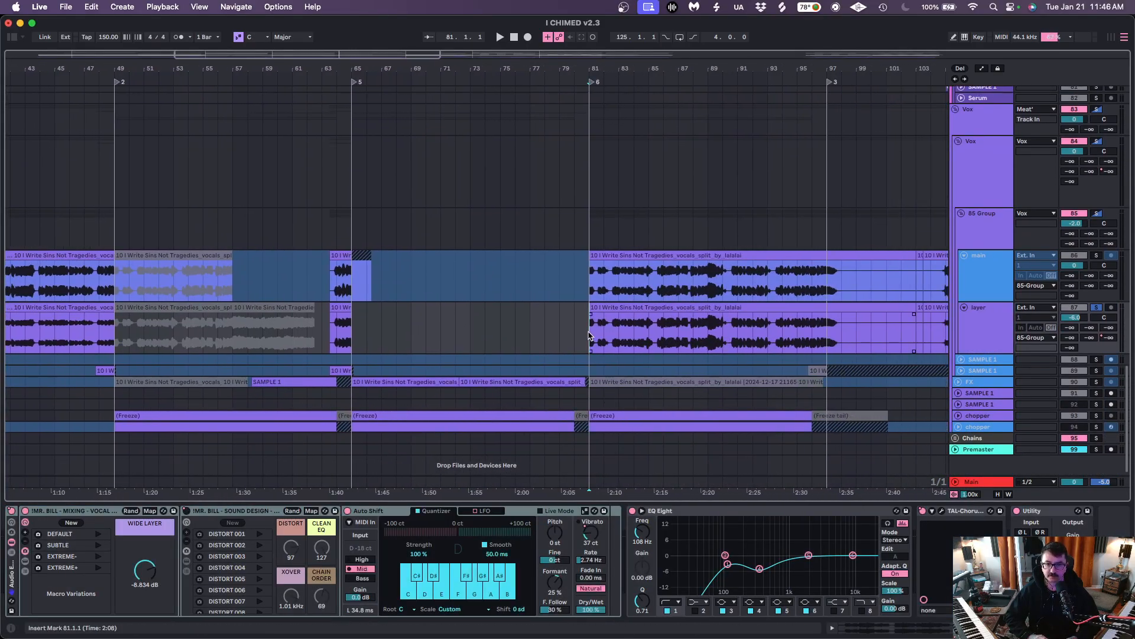
Solo the 85 Group, play both vocals together from bar 81, and select the layer track
click(1097, 214)
key(space)
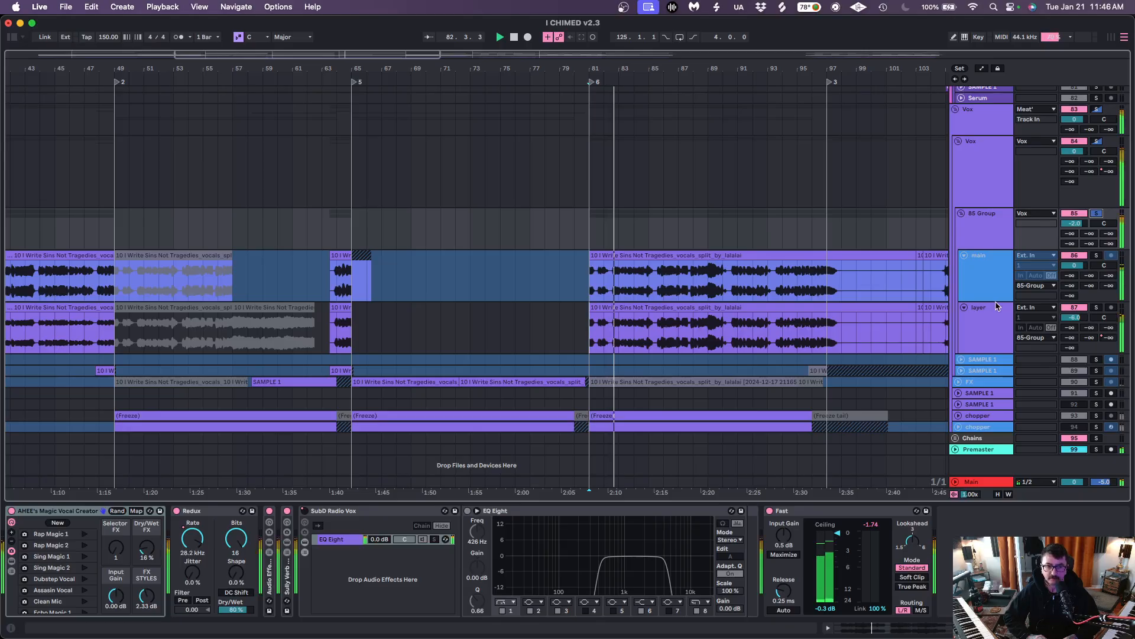
click(997, 321)
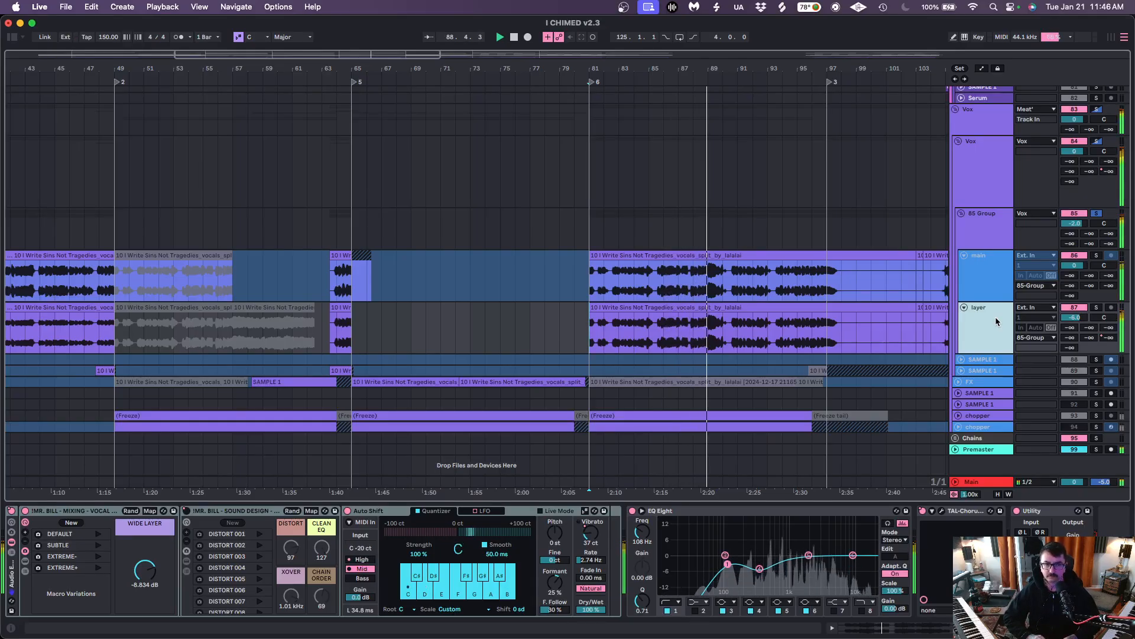
Display the automation lanes and bring up the GOOD DISTORTION rack's Device On automation on the layer vocal track
key(a)
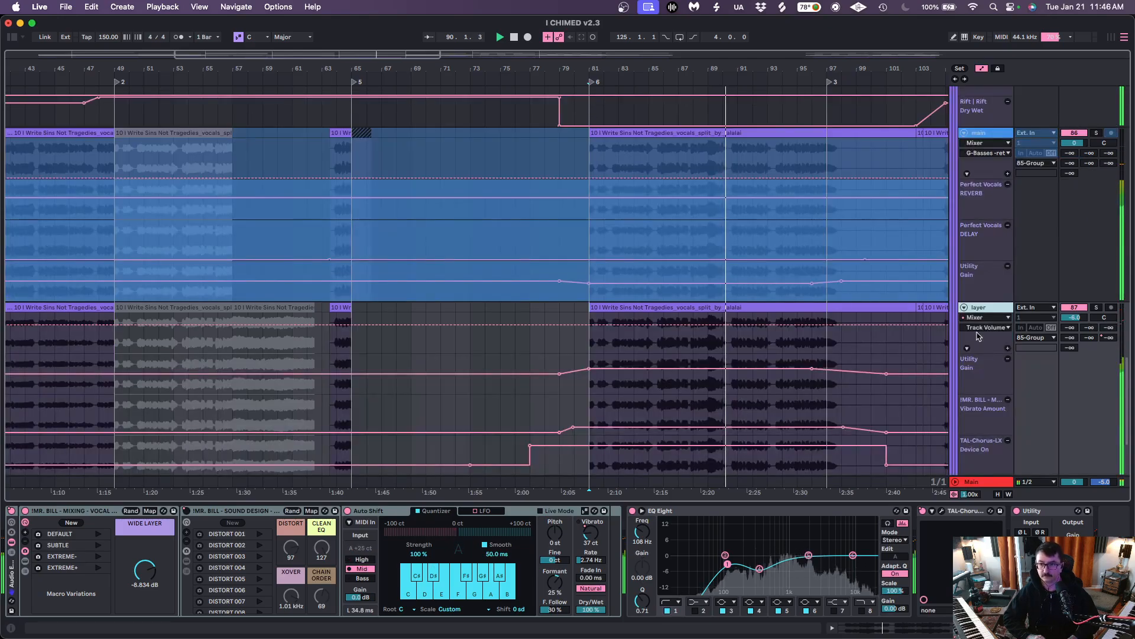
scroll(994, 306, down, 2)
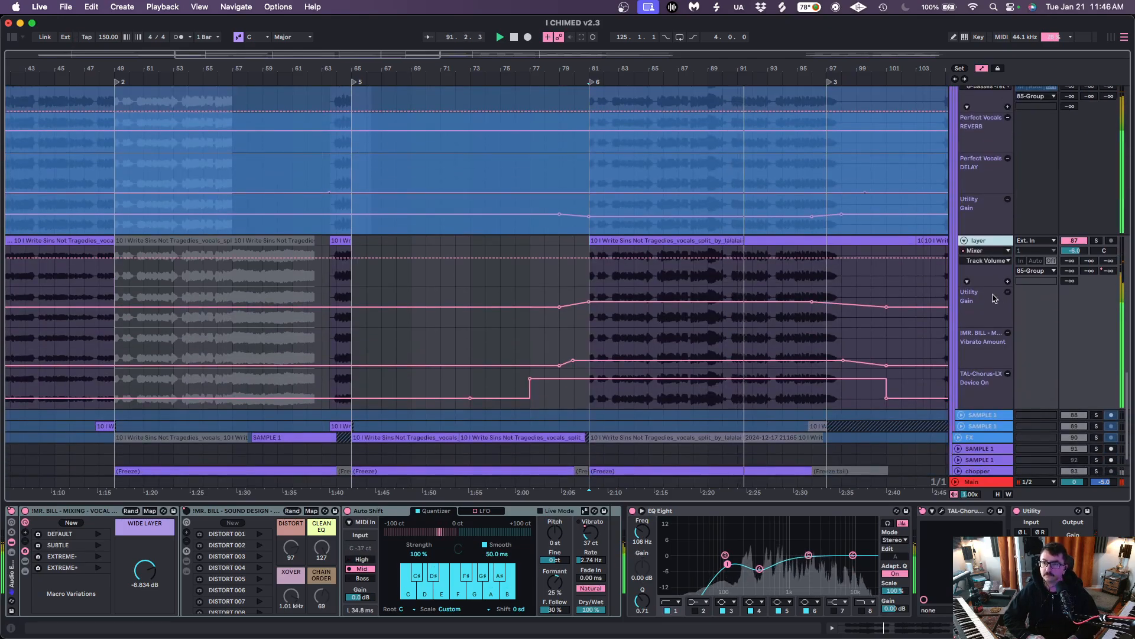
click(986, 250)
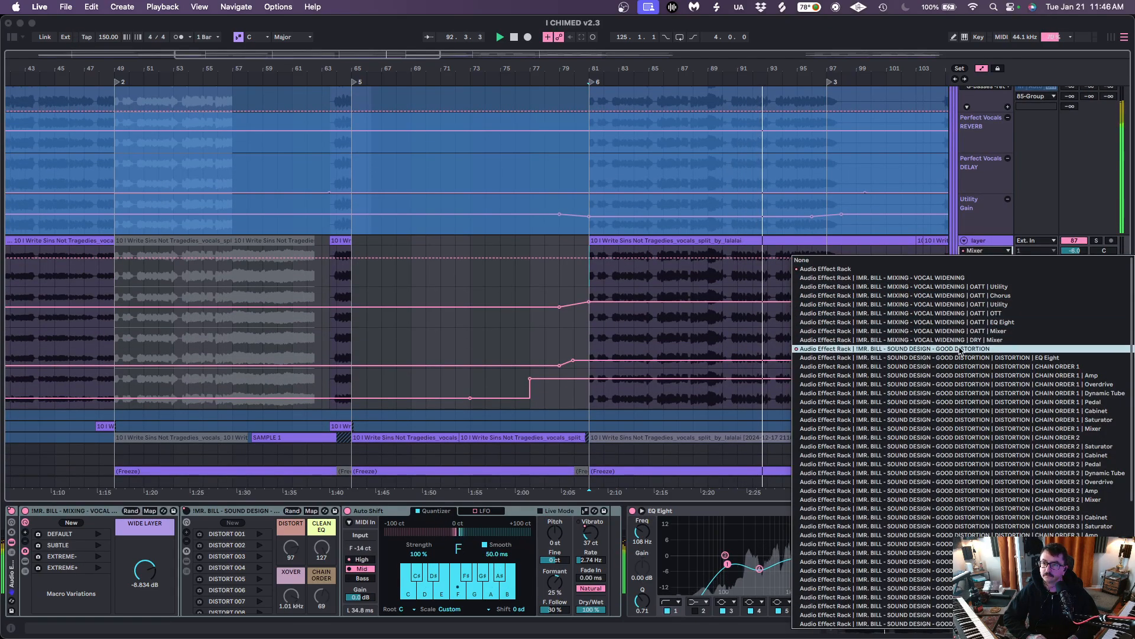
click(982, 349)
click(994, 261)
click(994, 258)
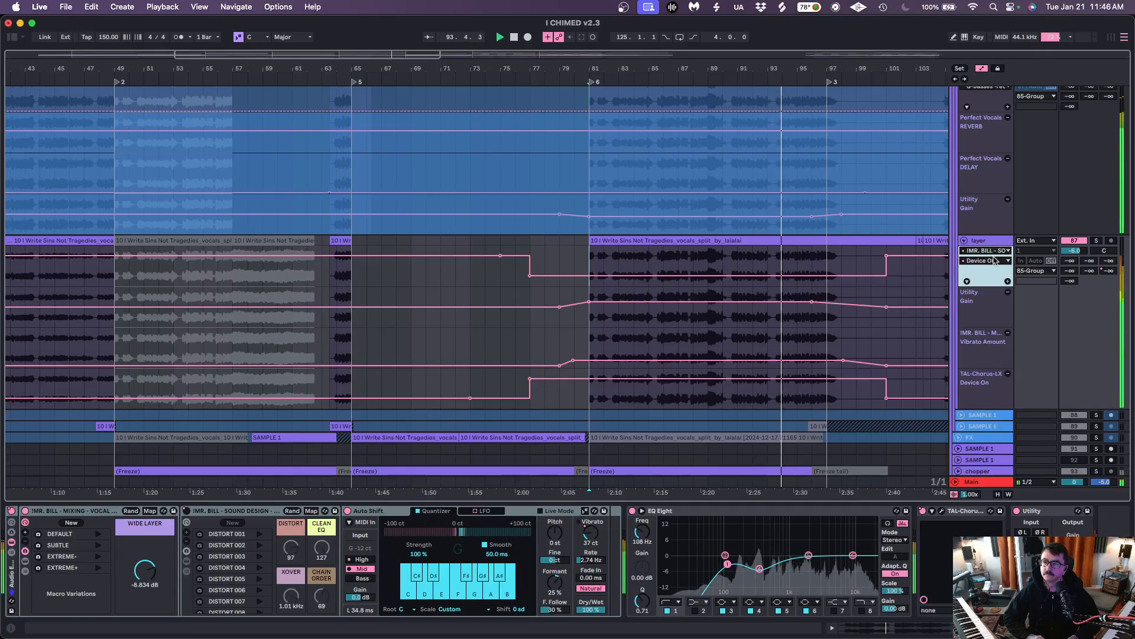
Display Auto Shift's vibrato amount automation on the layer track and select the Auto Shift device
click(994, 251)
scroll(962, 359, down, 10)
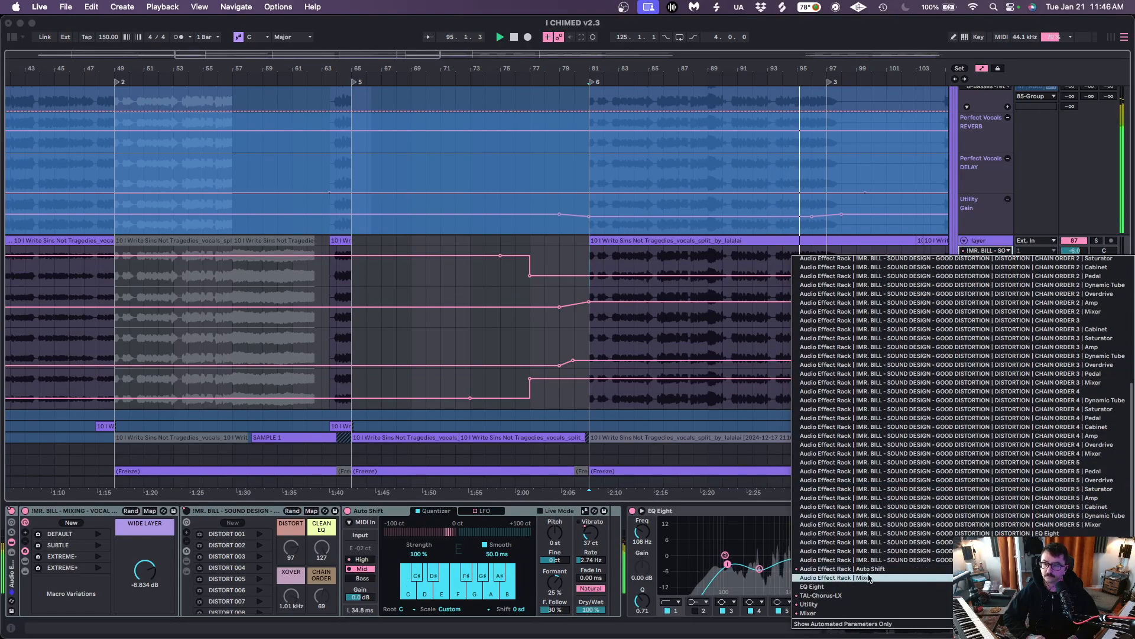
click(877, 569)
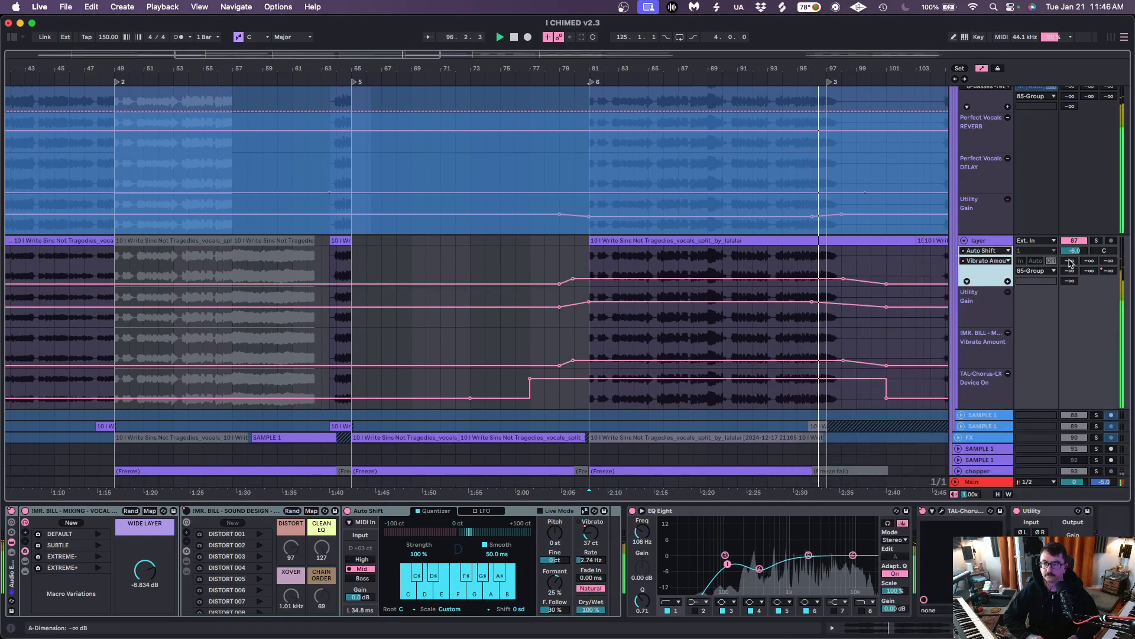
click(590, 321)
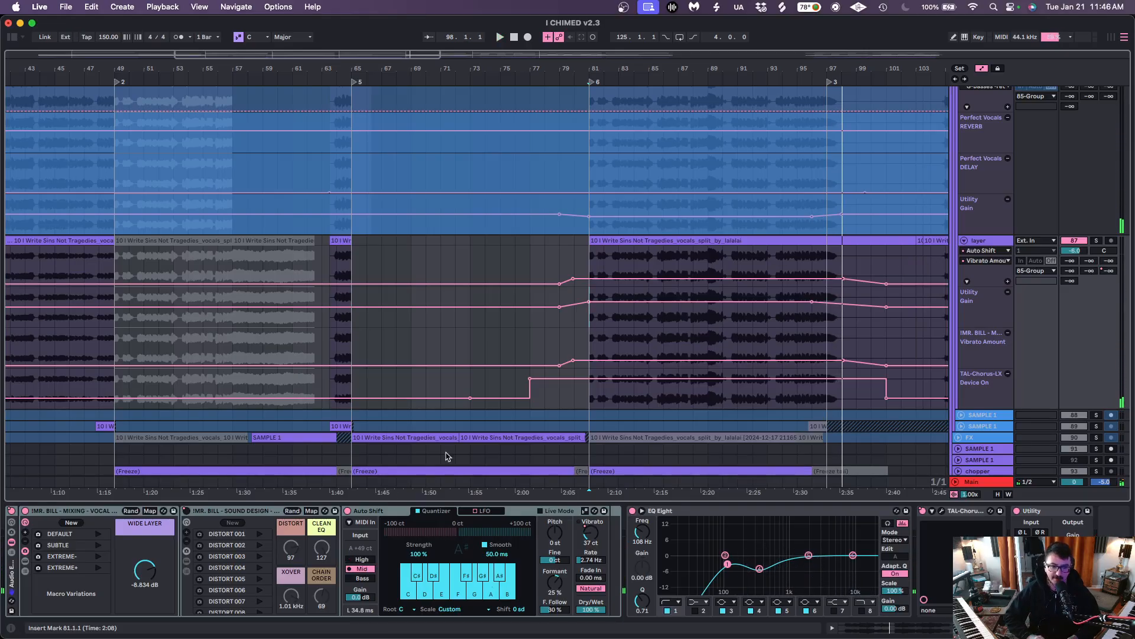
click(370, 513)
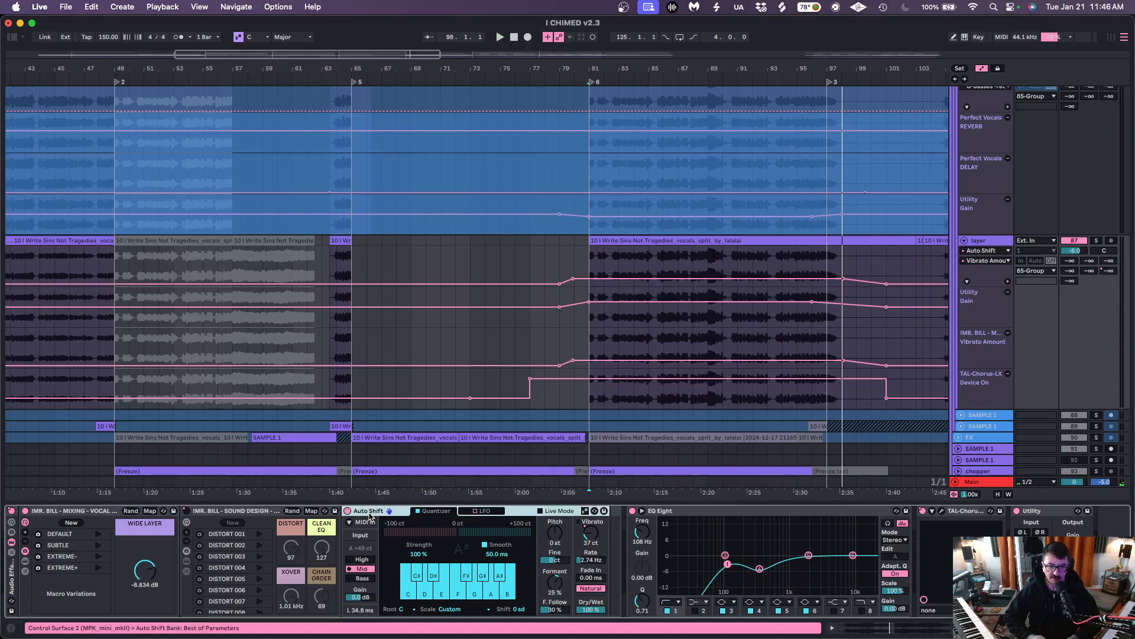
Hide the automation lanes, set the insert marker at bar 81, and undo the unfreezing of the layer vocal track
click(590, 260)
scroll(653, 69, up, 3)
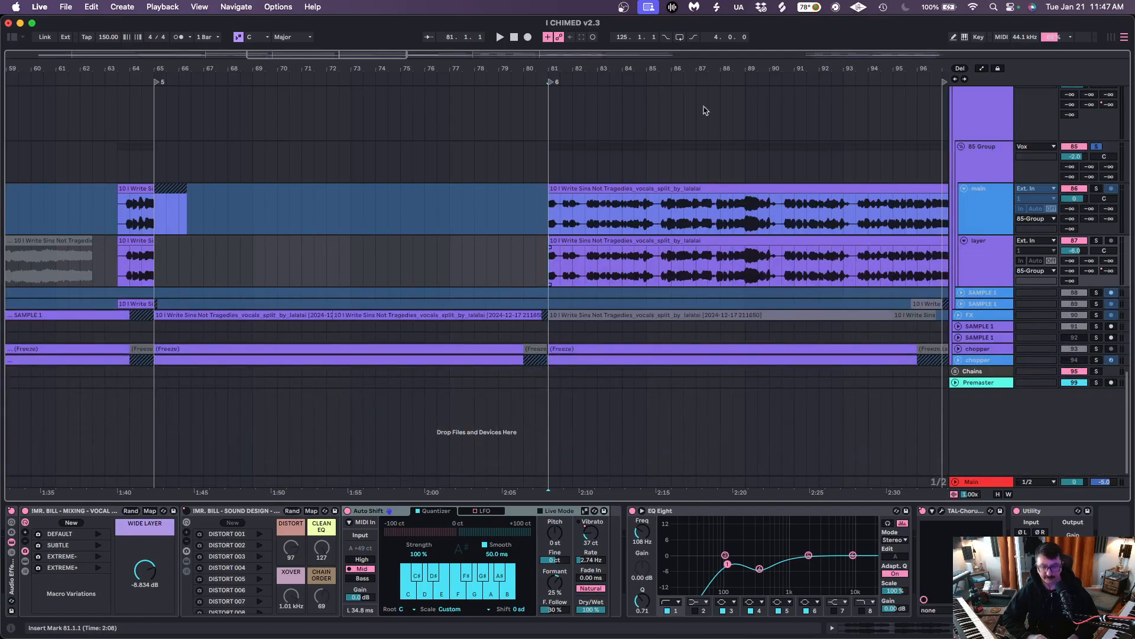
key(super+z)
drag(647, 63, 348, 67)
scroll(263, 249, up, 1)
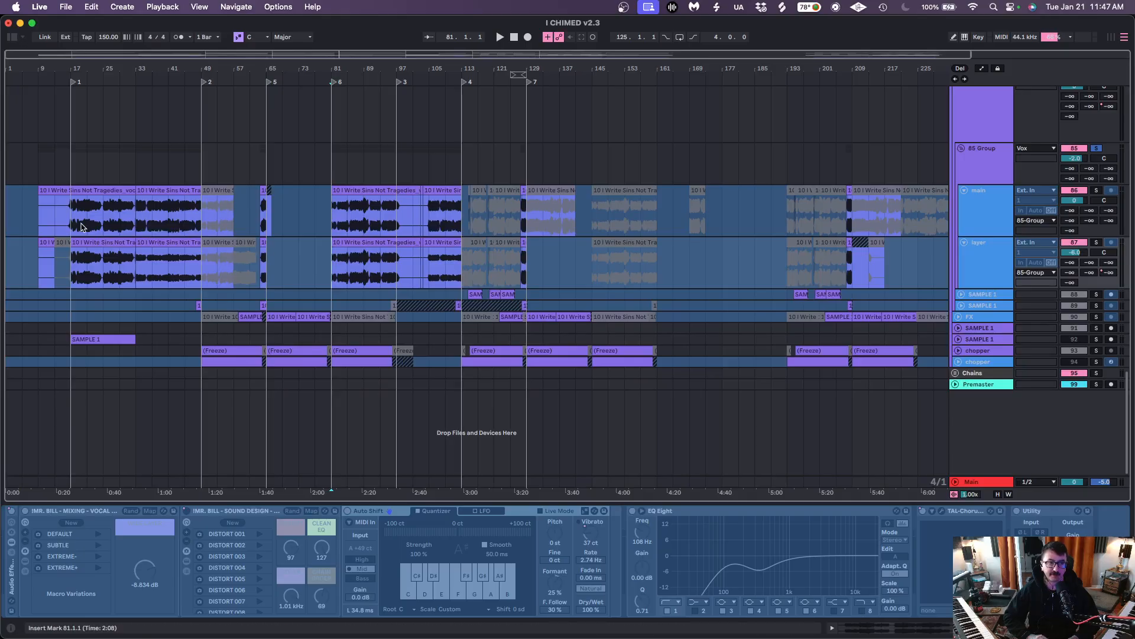
Solo the main vocal track and audition it from bar 81
click(1042, 177)
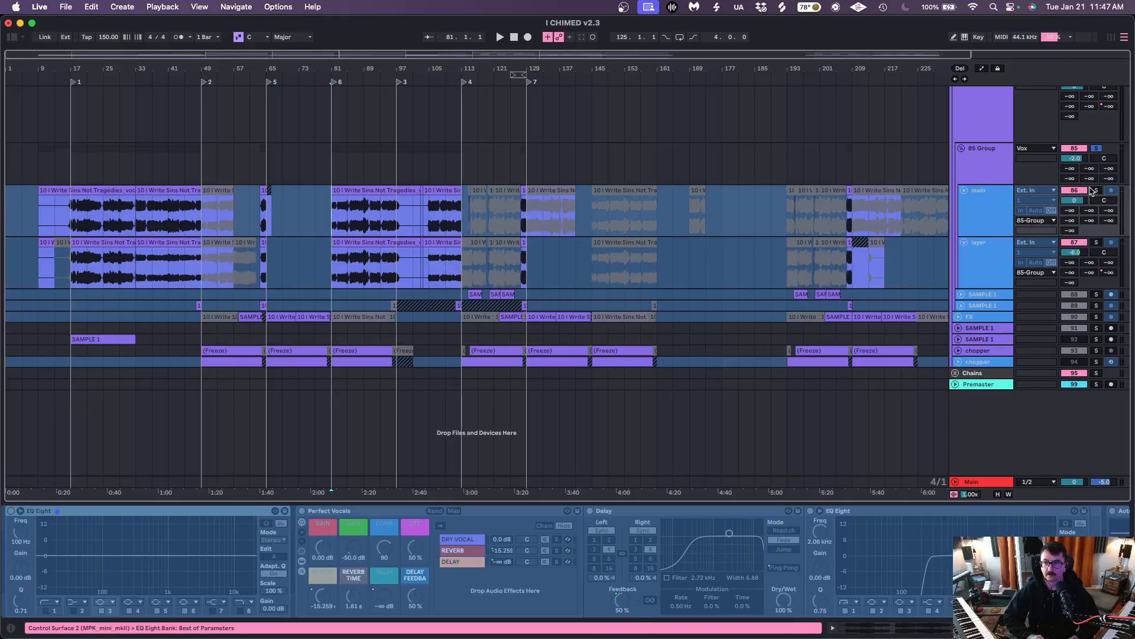
click(1094, 190)
key(space)
drag(319, 69, 322, 70)
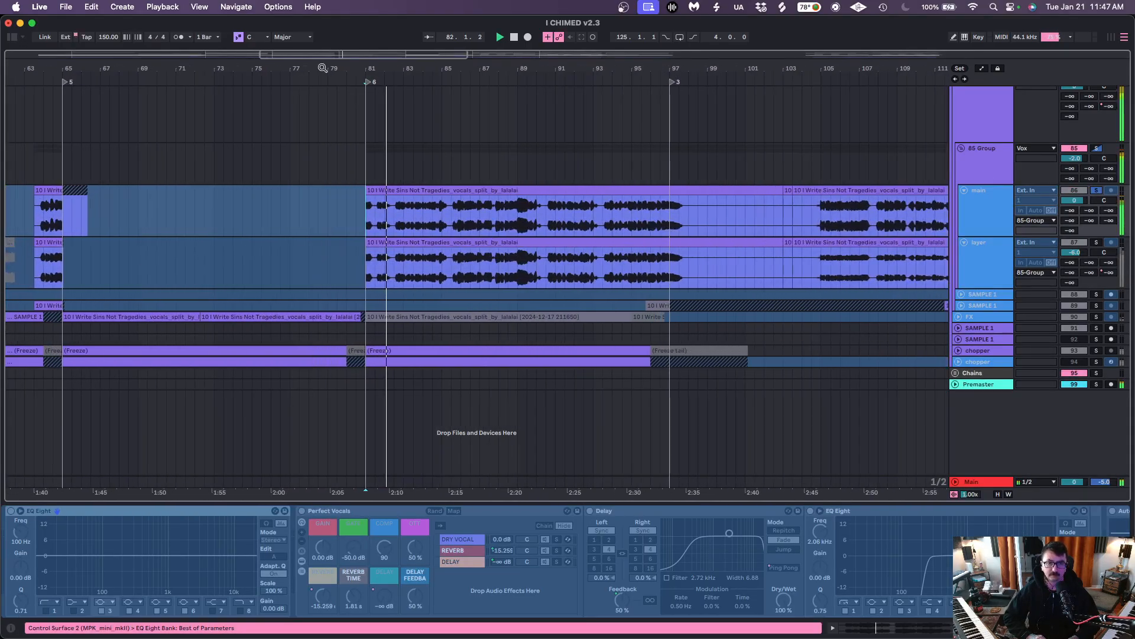
scroll(451, 261, left, 1)
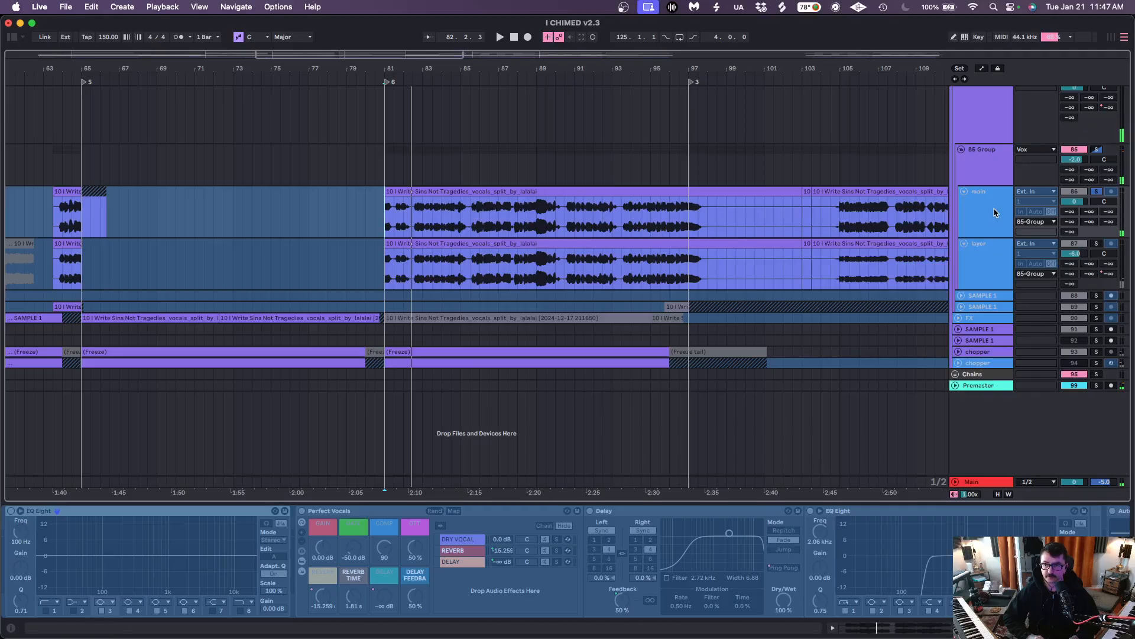
Solo the 85 Group again and play the main and layer vocals together from bar 81
click(994, 213)
click(1097, 150)
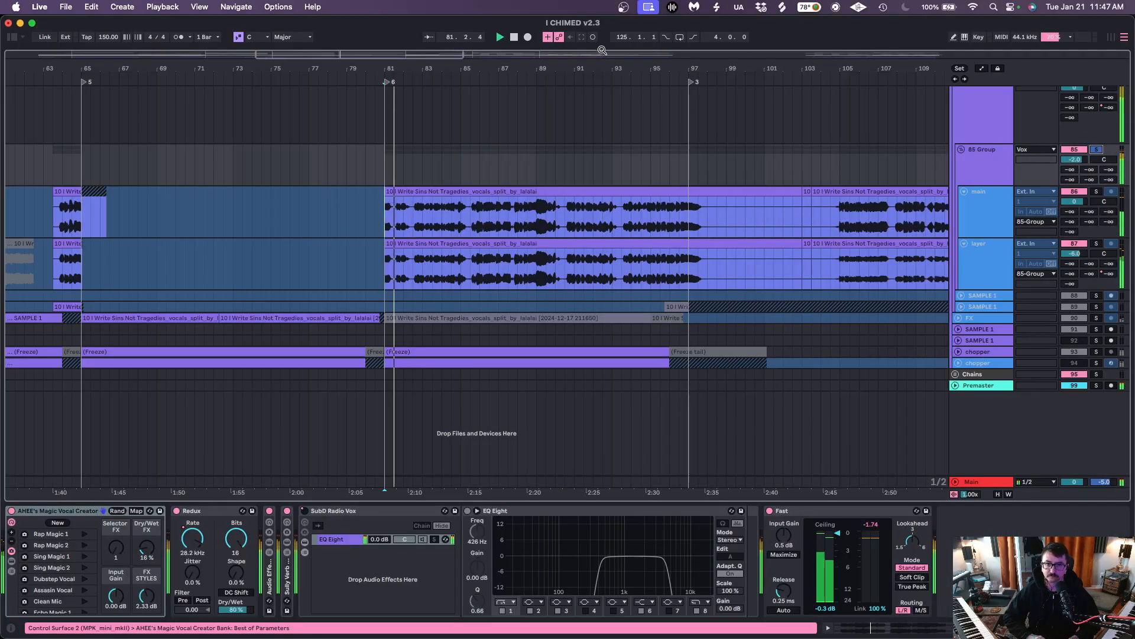
scroll(539, 261, down, 3)
scroll(255, 267, left, 5)
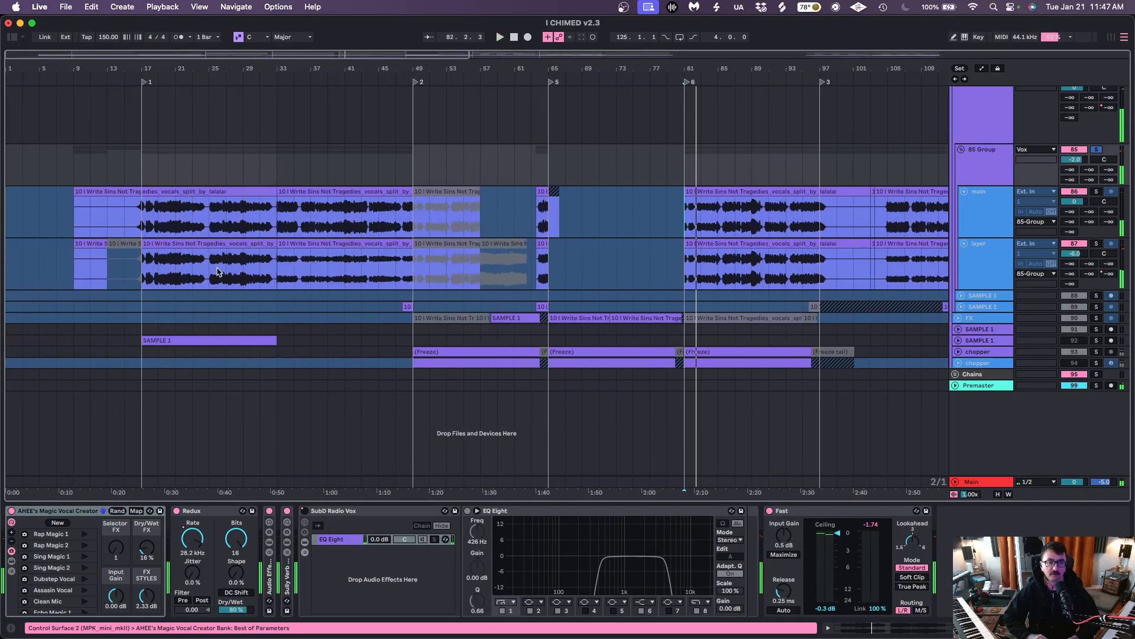
Unfold the SAMPLE 1 track below the layer vocal, solo it, and audition its short vocal clip leading into bar 49
click(217, 272)
click(964, 307)
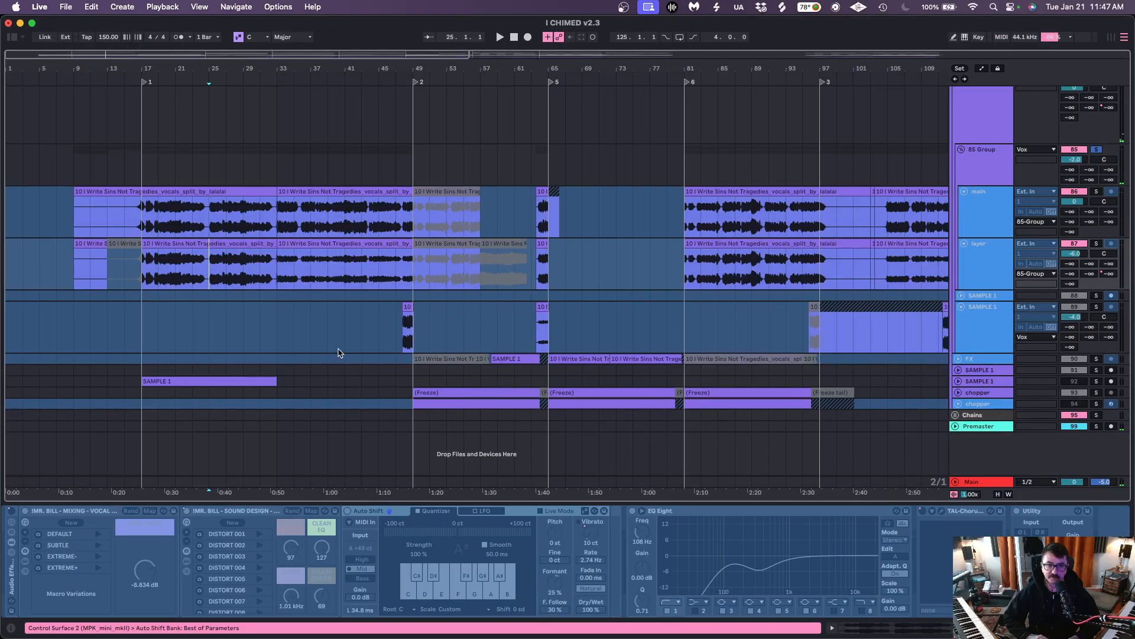
click(403, 335)
click(1097, 306)
key(space)
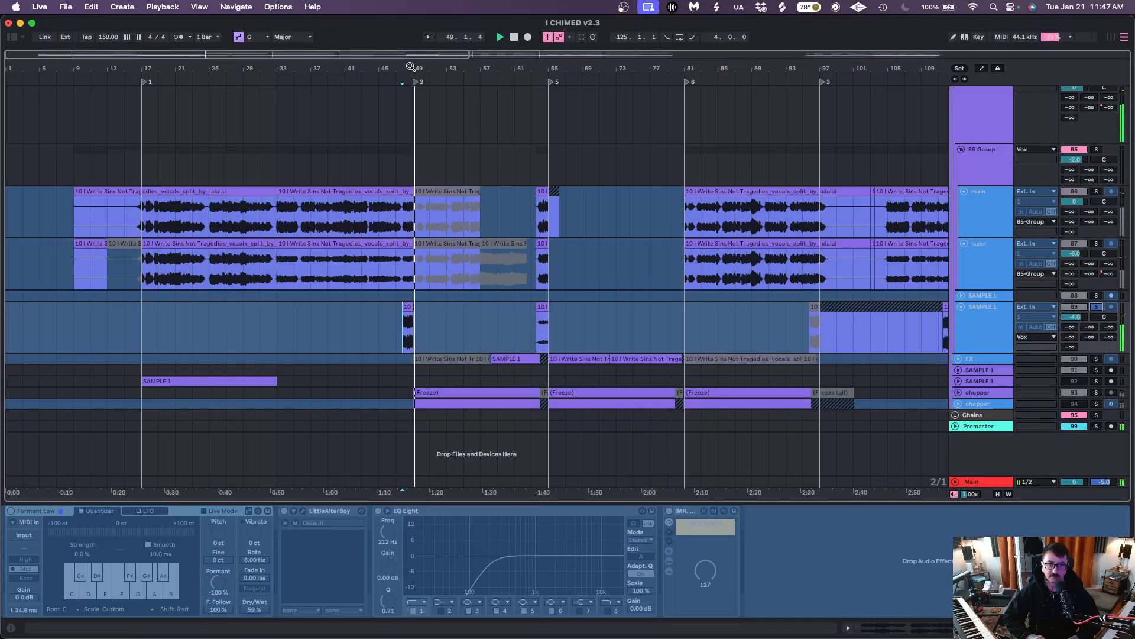
key(space)
drag(411, 67, 424, 358)
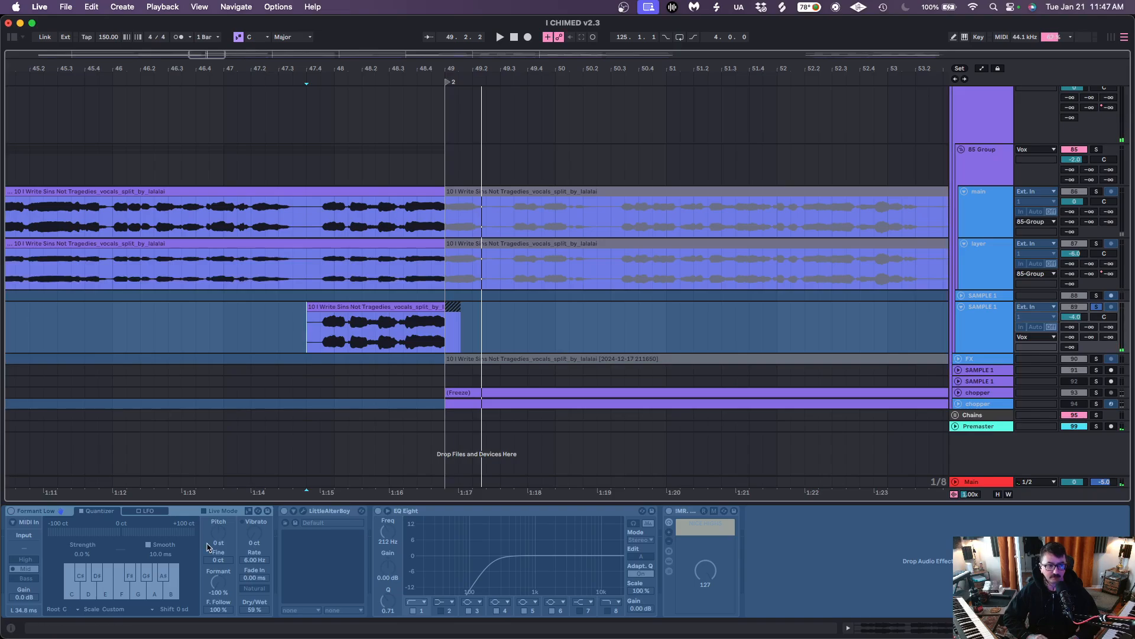
Unfreeze the soloed SAMPLE 1 track and inspect its Formant Low and LittleAlterBoy devices
right_click(999, 312)
click(923, 381)
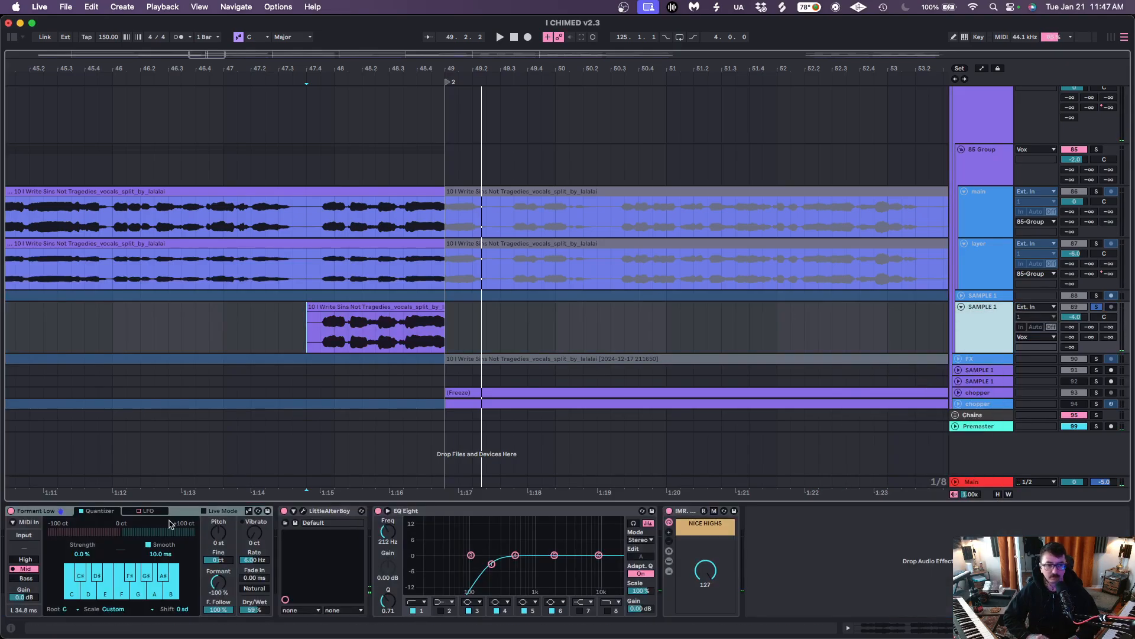
click(53, 514)
click(334, 512)
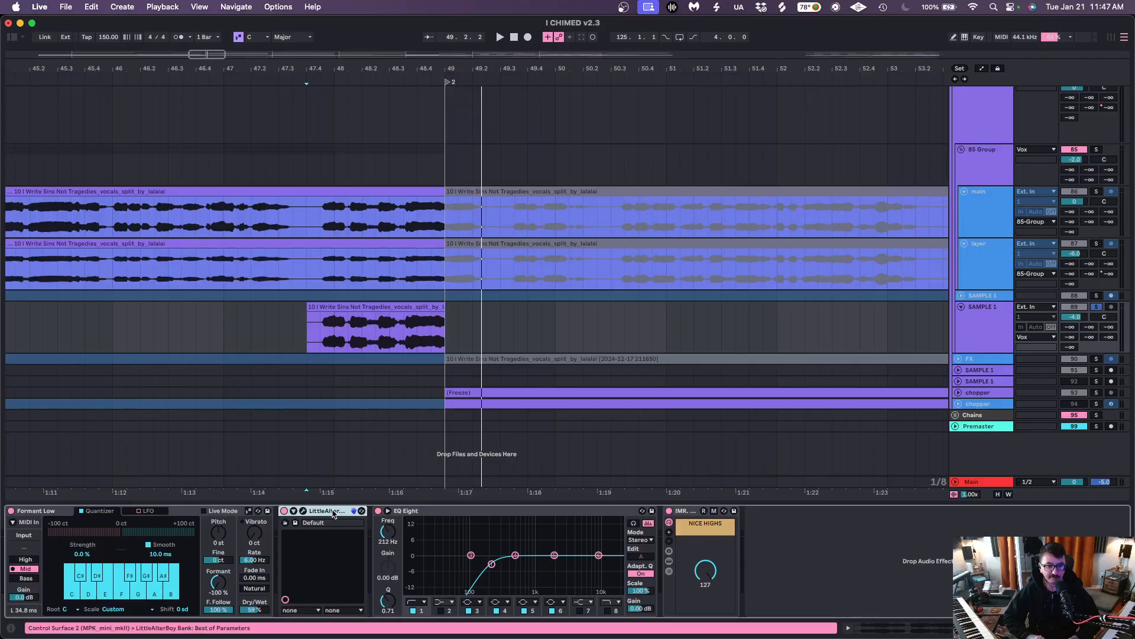
Replay the soloed SAMPLE 1 clip before bar 49 and return the track to its frozen state
key(space)
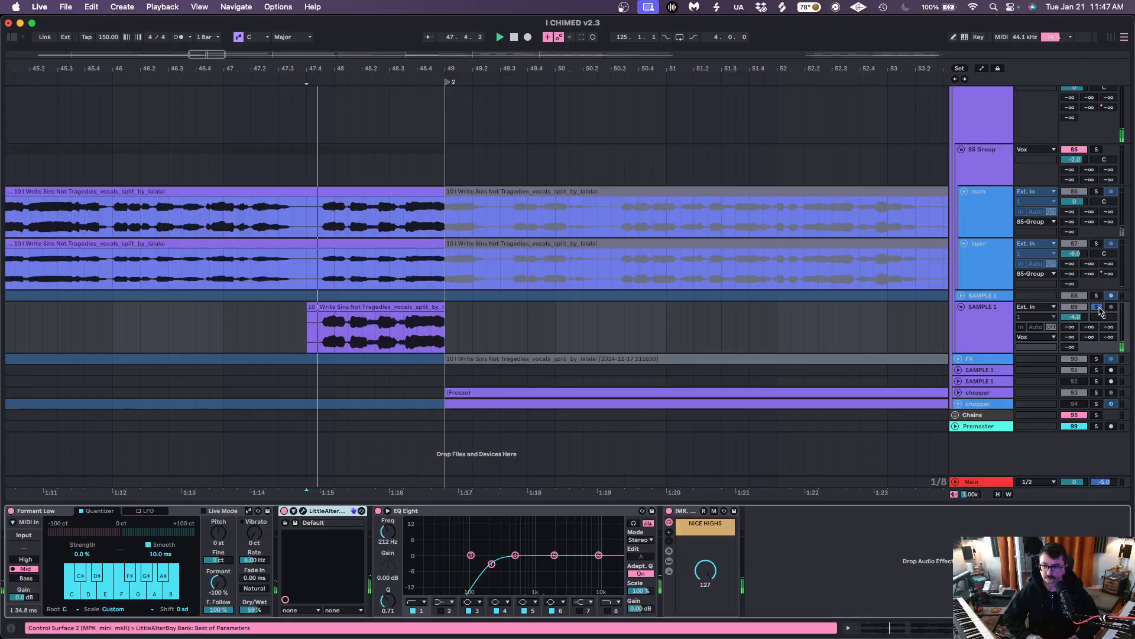
key(space)
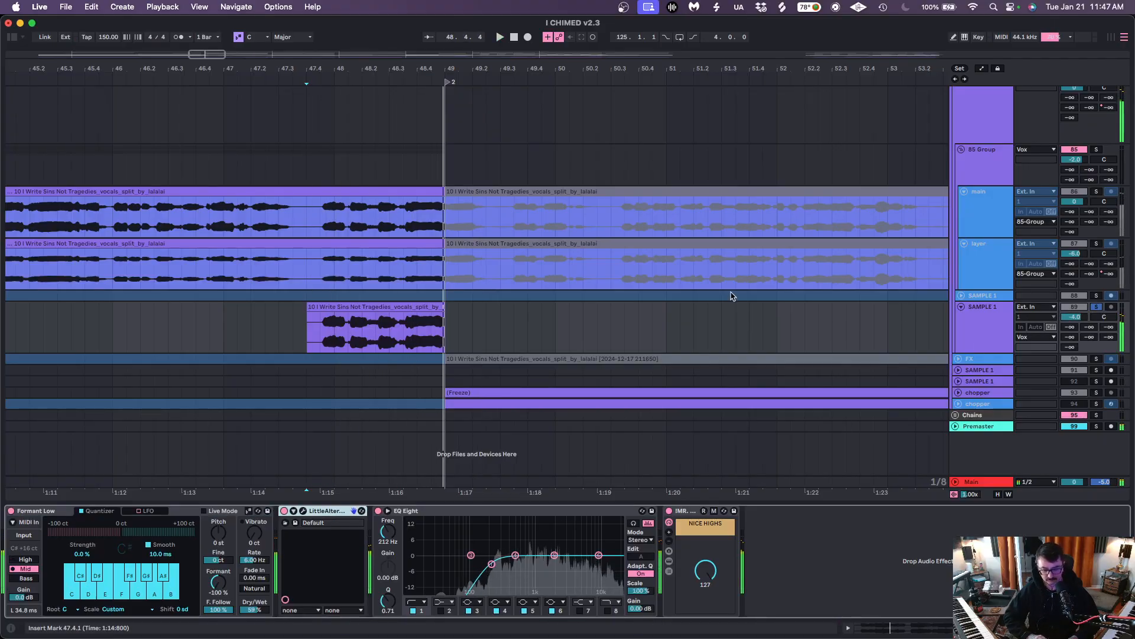
click(733, 299)
drag(409, 71, 410, 41)
drag(431, 323, 896, 311)
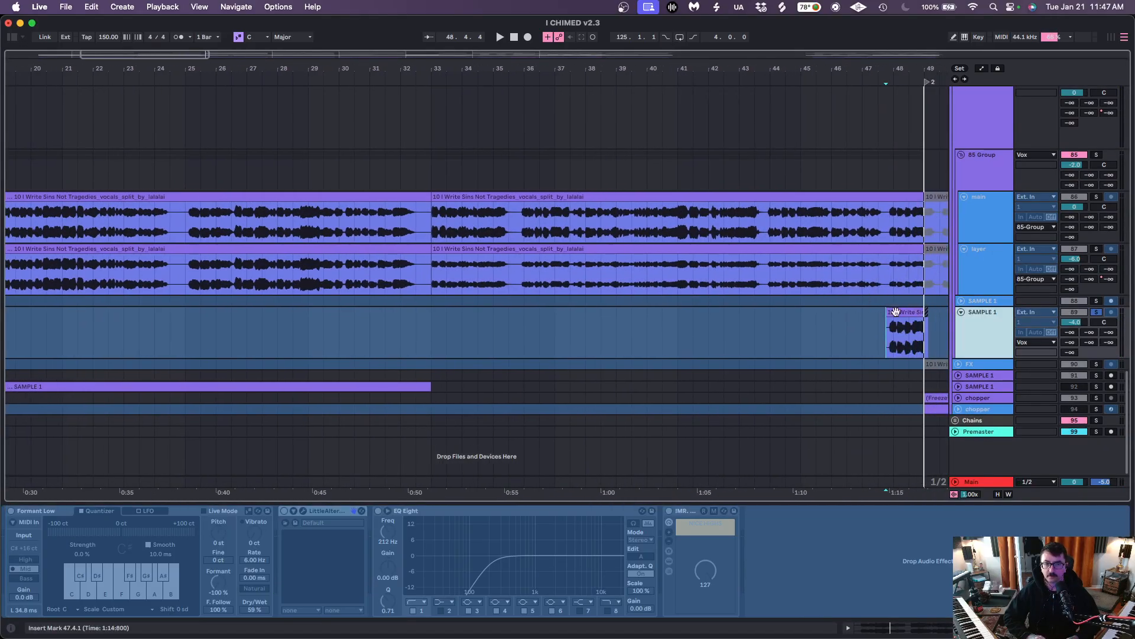
Unfold the frozen audio chopper track and place the insert marker at bar 49, where its first clip starts
click(959, 398)
drag(775, 69, 743, 71)
scroll(779, 379, right, 5)
scroll(779, 379, down, 1)
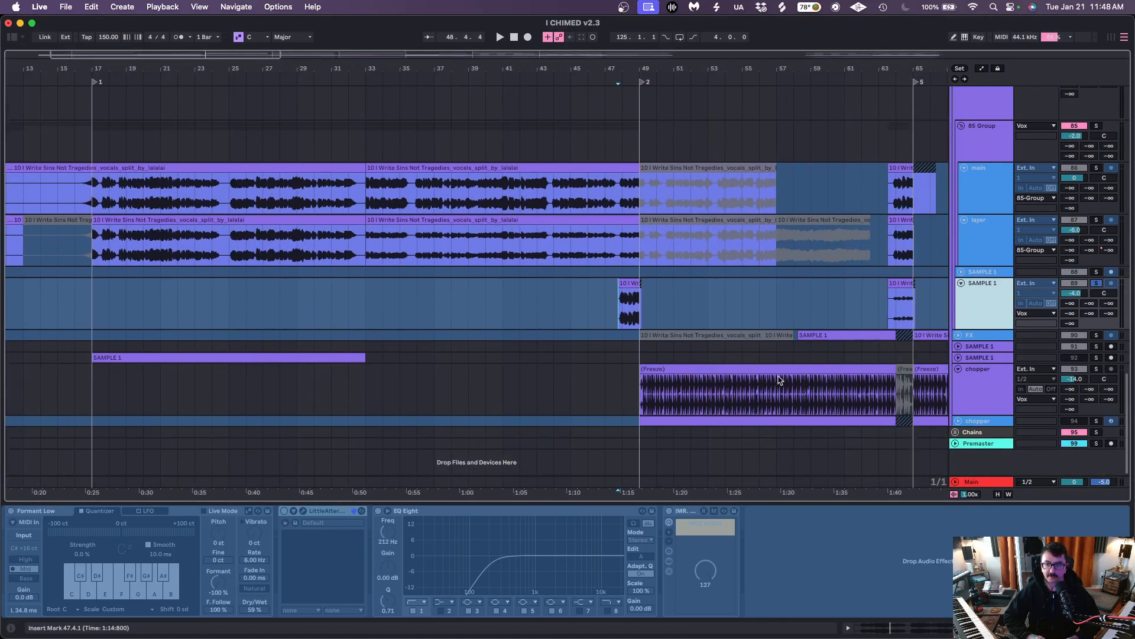
scroll(779, 378, right, 2)
click(562, 385)
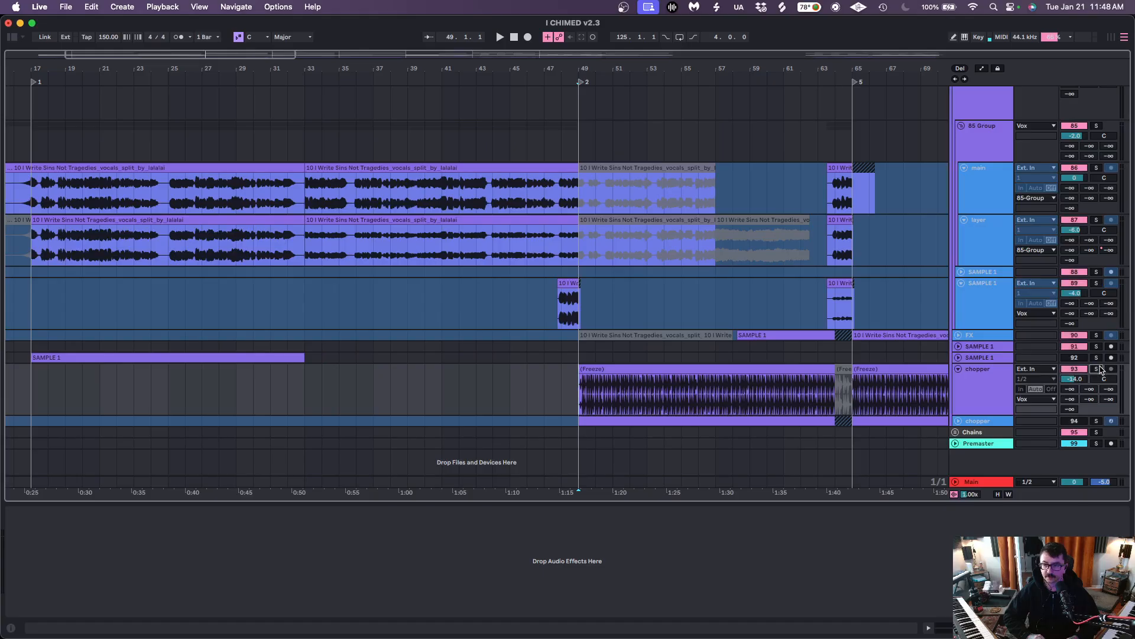
Solo the audio chopper track, play it from bar 49, and unfold the MIDI chopper track below it
key(space)
scroll(1082, 371, right, 2)
key(Right)
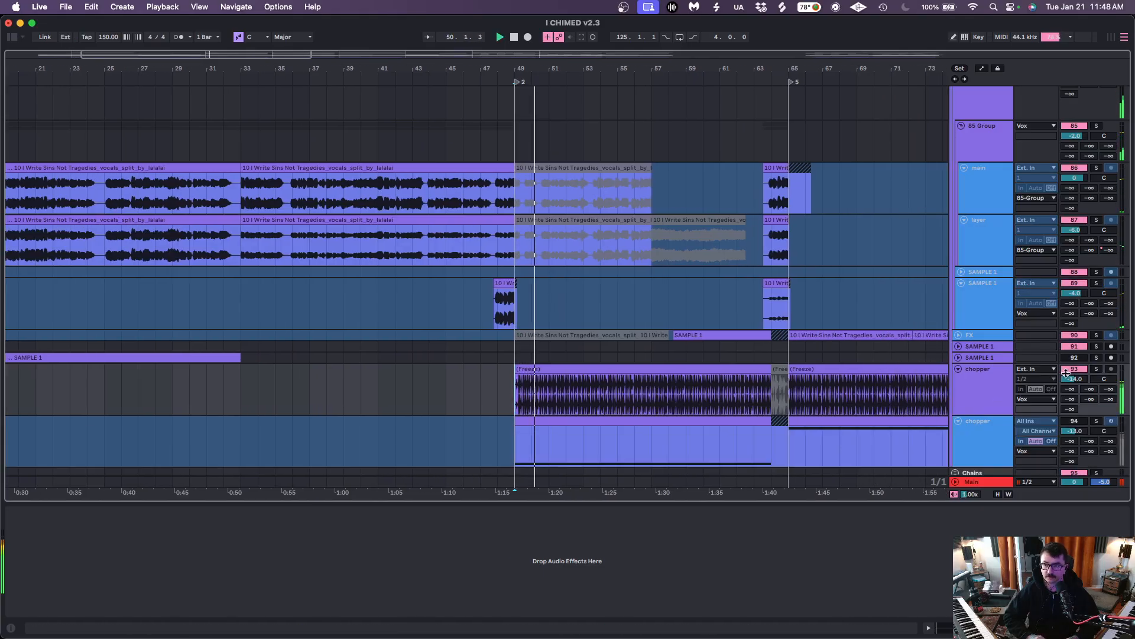
scroll(819, 330, down, 3)
scroll(824, 331, right, 2)
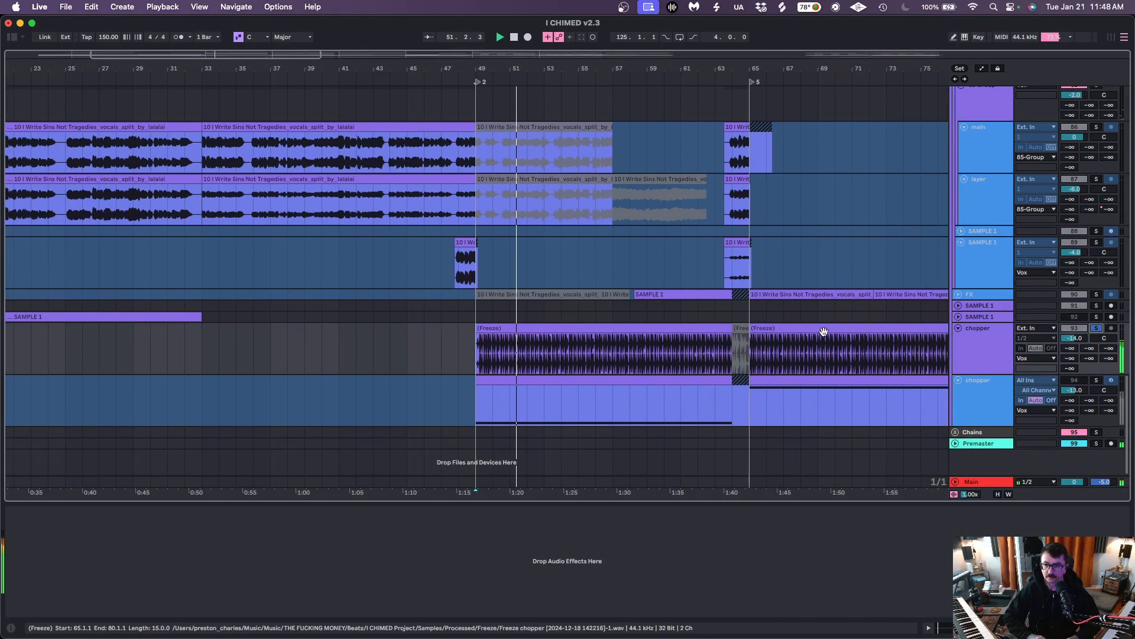
Solo the MIDI chopper track, audition it from bar 49, and look through its device chain from the sampler onward
click(1069, 382)
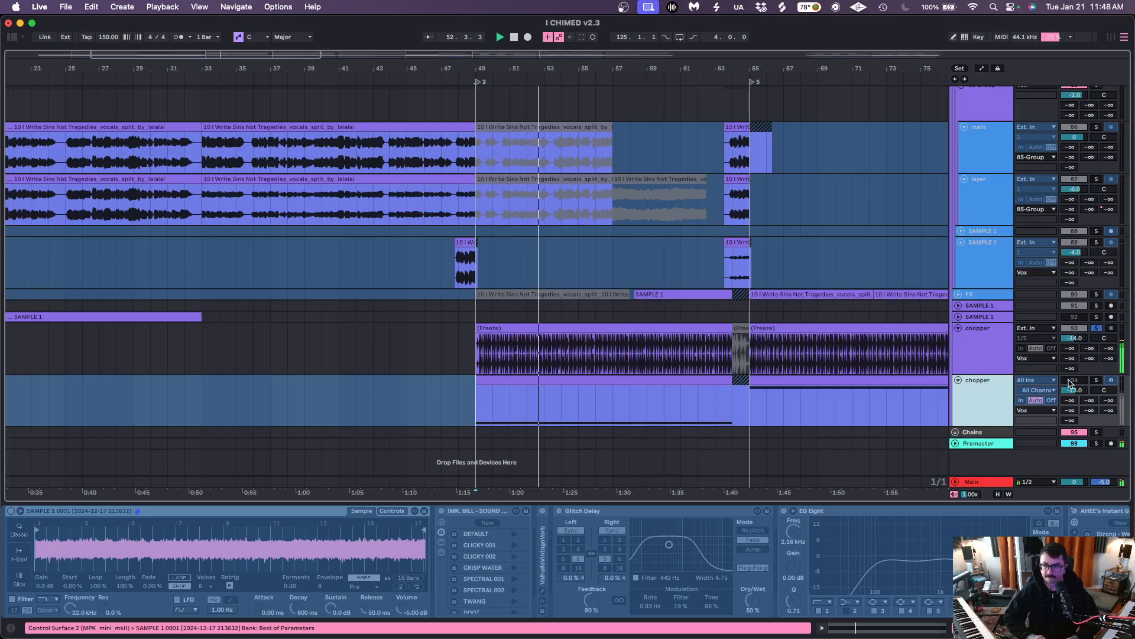
click(1097, 380)
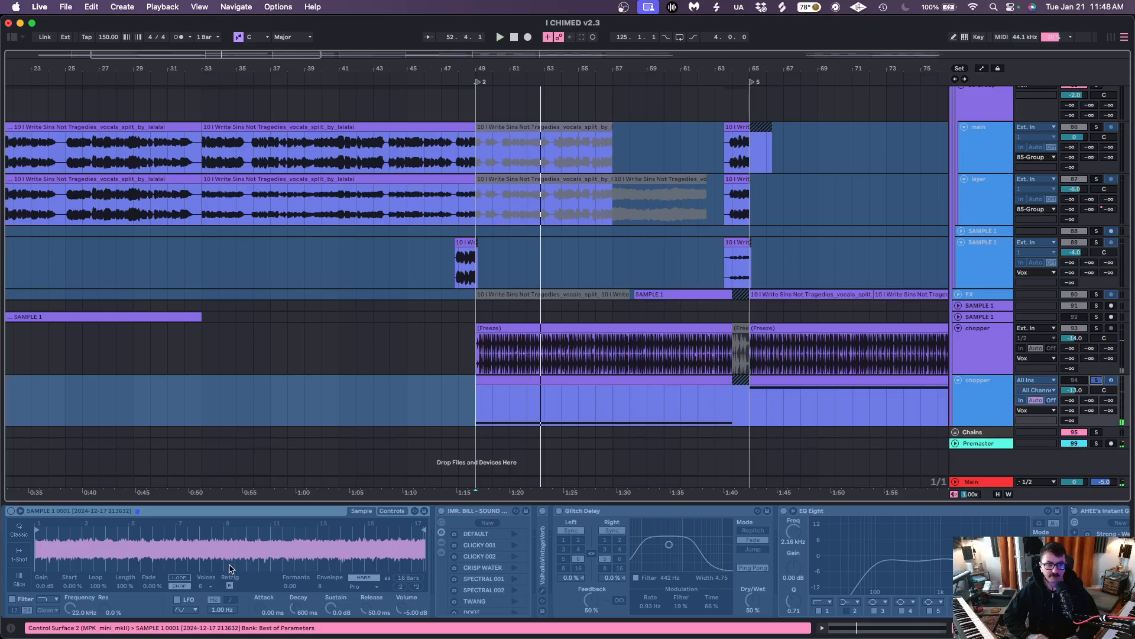
key(space)
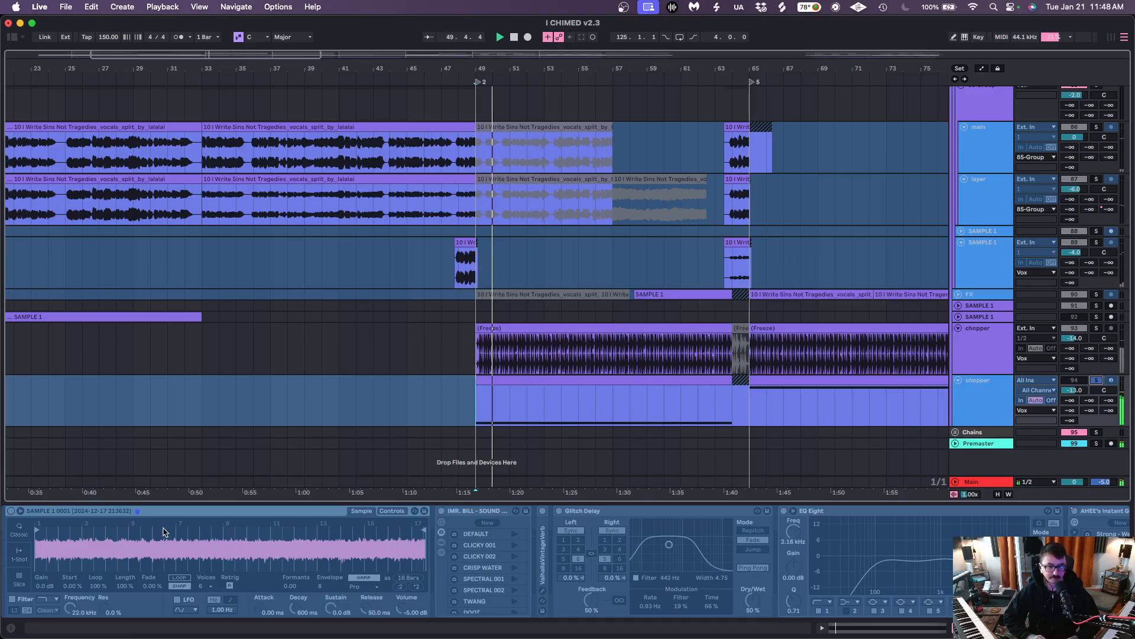
key(space)
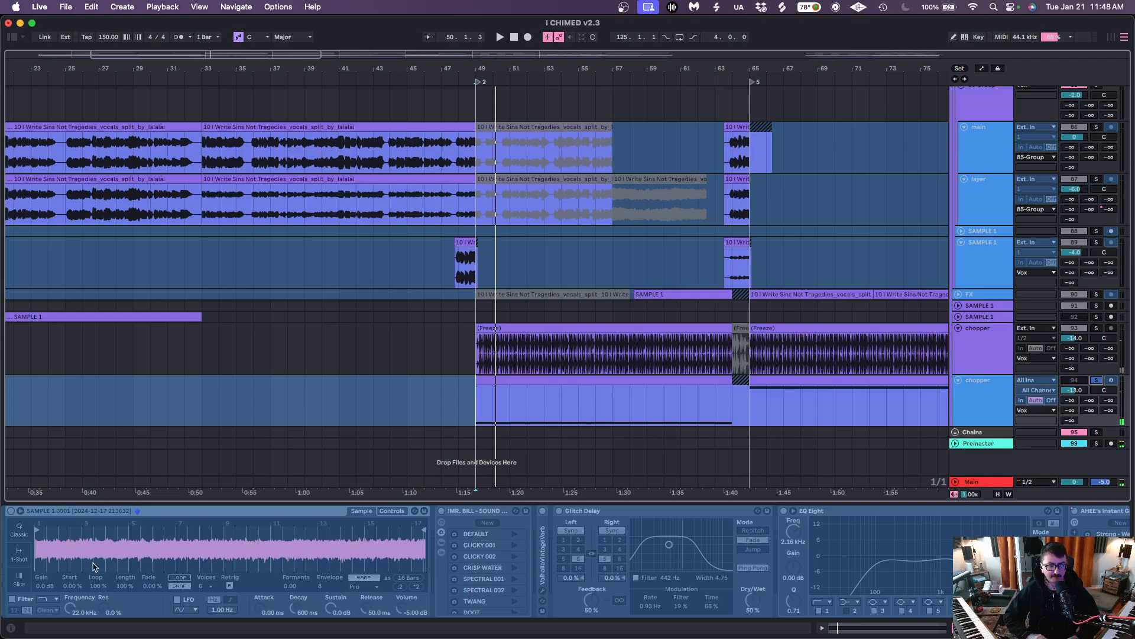
scroll(386, 569, right, 1)
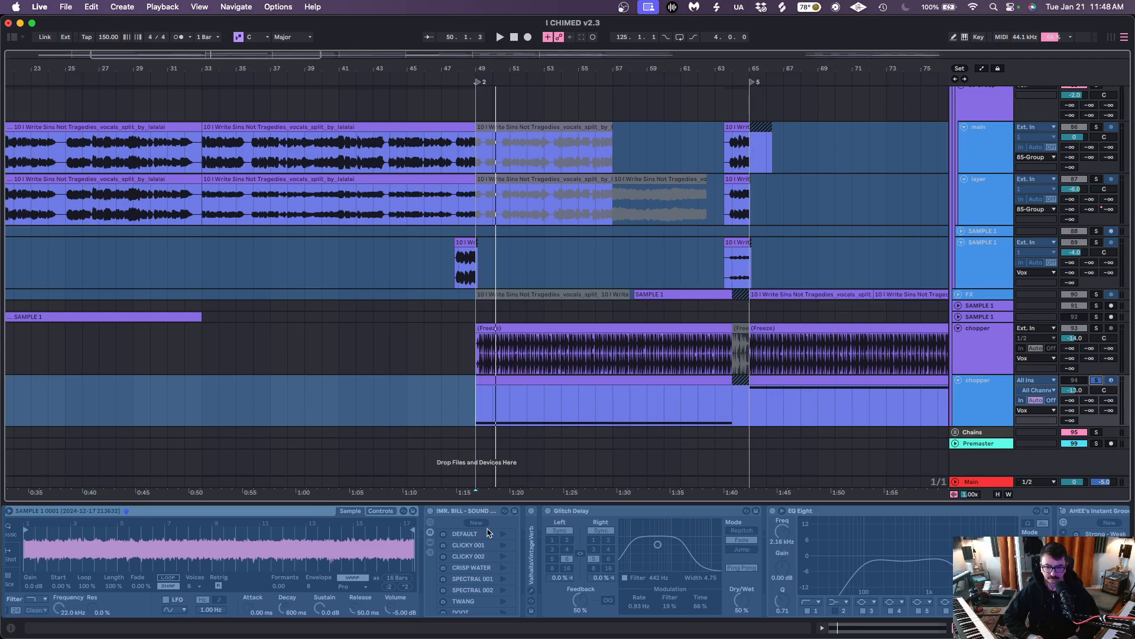
scroll(490, 533, right, 8)
scroll(807, 549, right, 2)
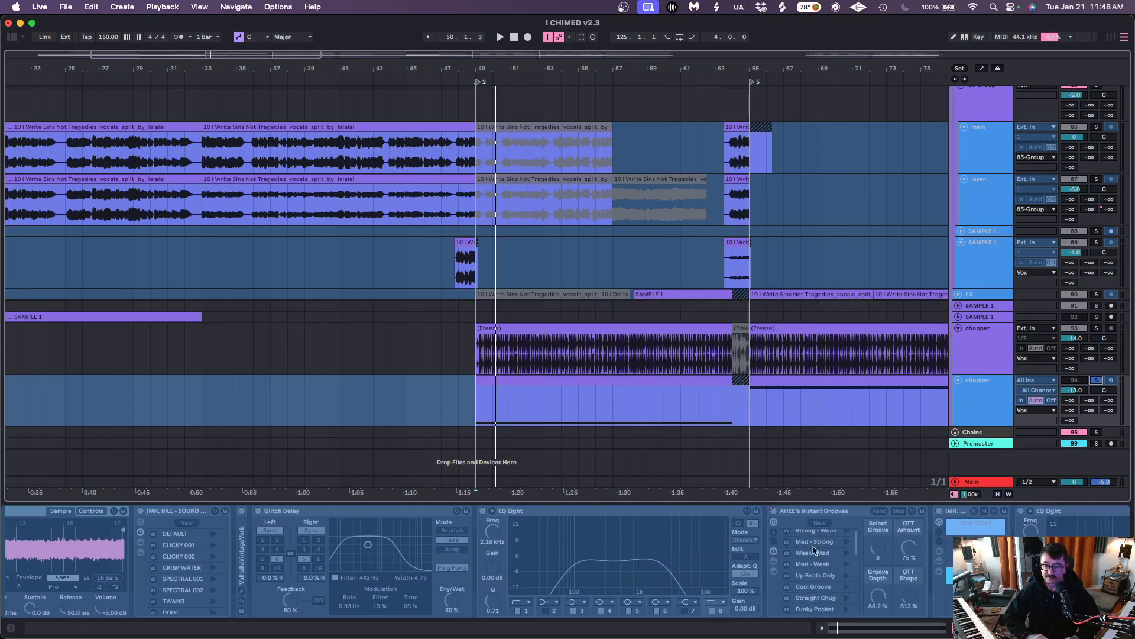
Replay the soloed MIDI chopper track from bar 49, then take it out of solo
scroll(807, 549, left, 2)
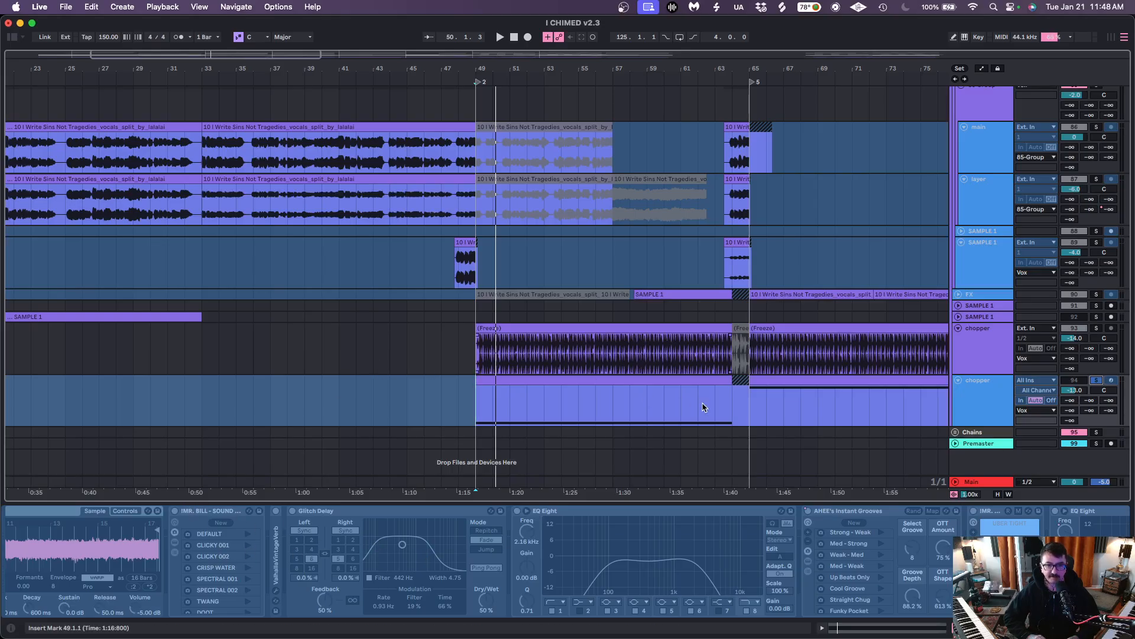
drag(492, 69, 492, 106)
key(space)
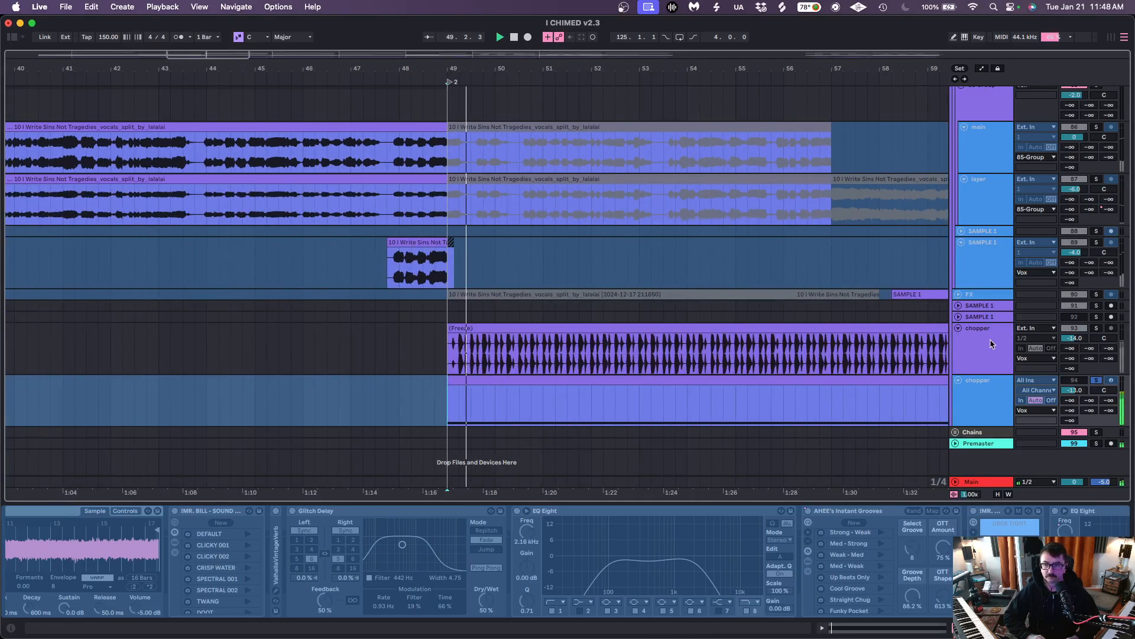
click(1096, 381)
Go back up to the LEADS group, selecting the FX group at bar 45 on the way, and fold the guitar and chords tracks
scroll(644, 201, up, 8)
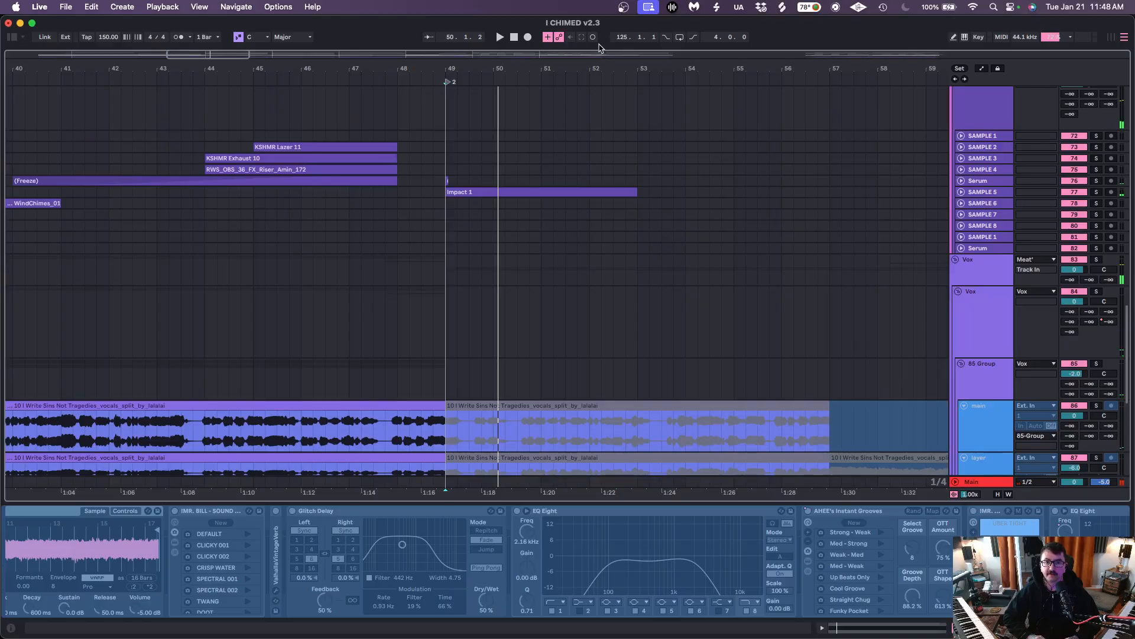
drag(593, 67, 593, 30)
scroll(597, 301, up, 5)
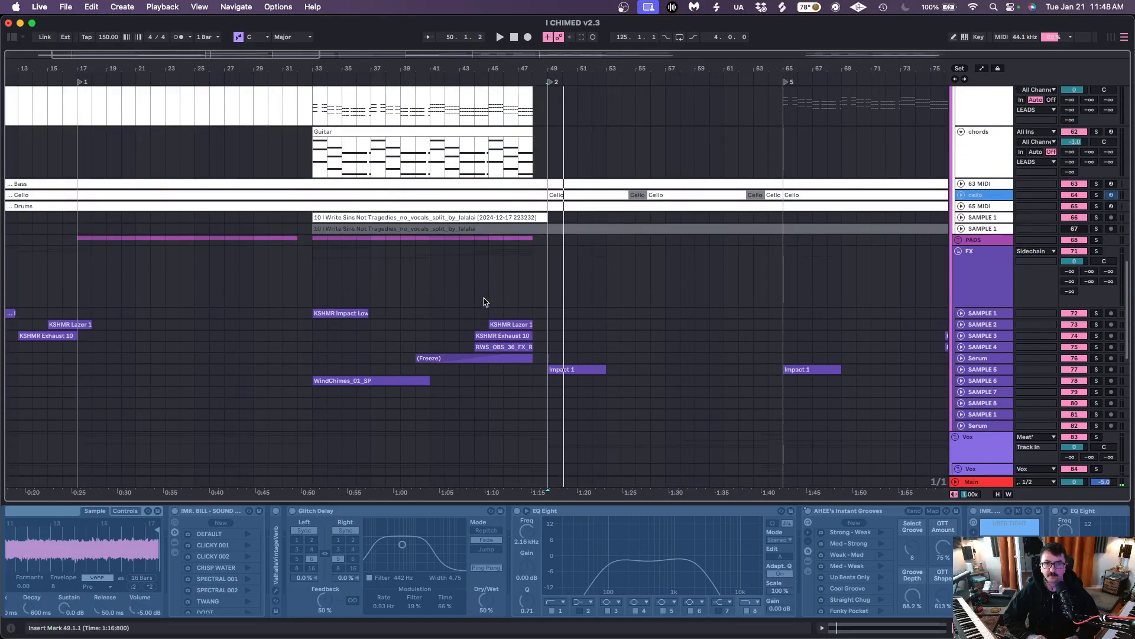
click(490, 293)
scroll(491, 292, left, 2)
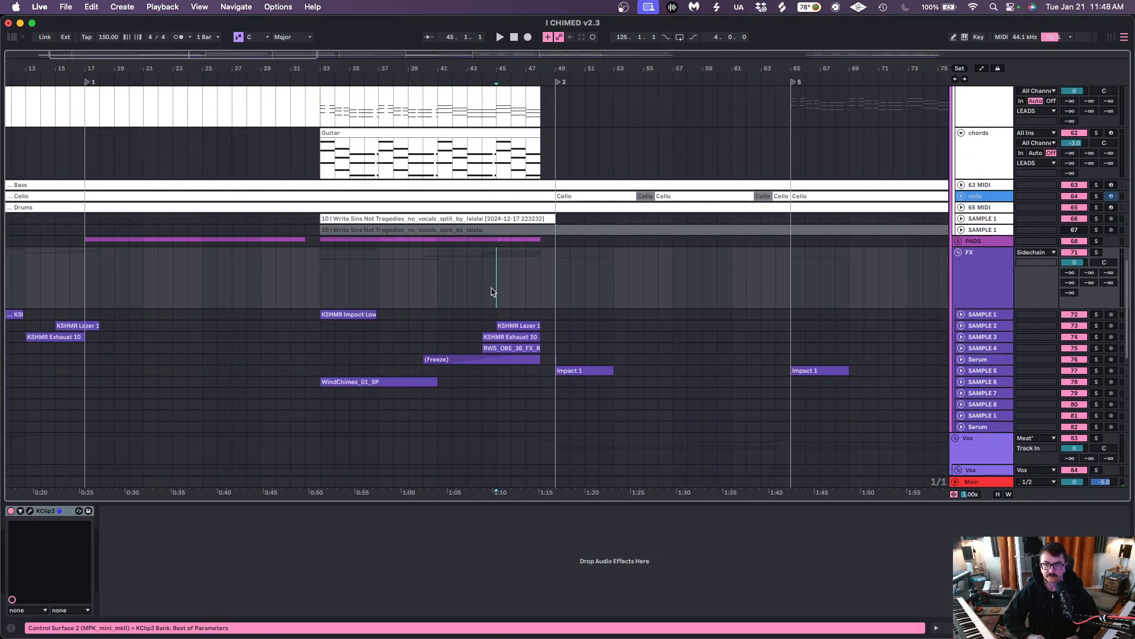
scroll(492, 292, up, 5)
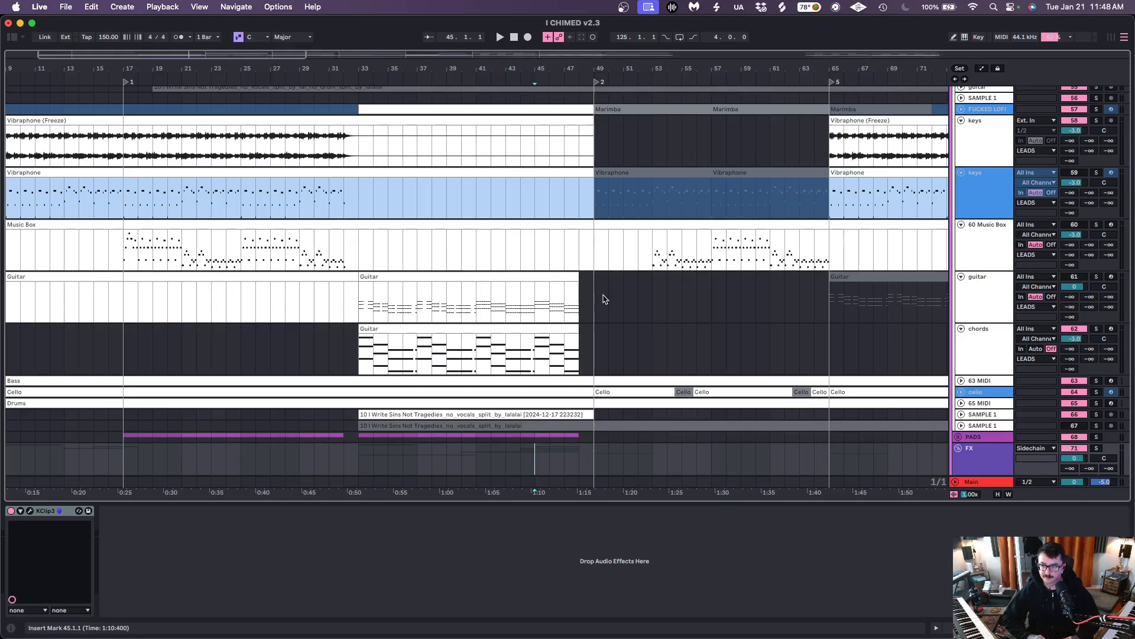
click(961, 276)
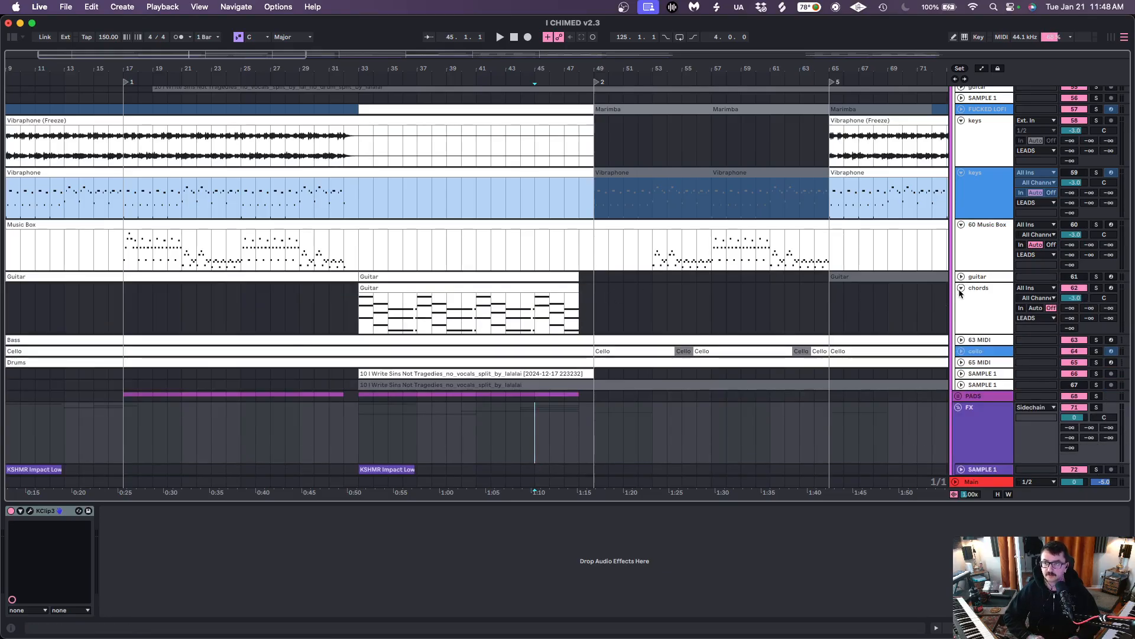
click(961, 288)
Unfold the deactivated FUCKED LOFI track above the keys and show the device chain of the main track at bar 30
scroll(963, 260, up, 3)
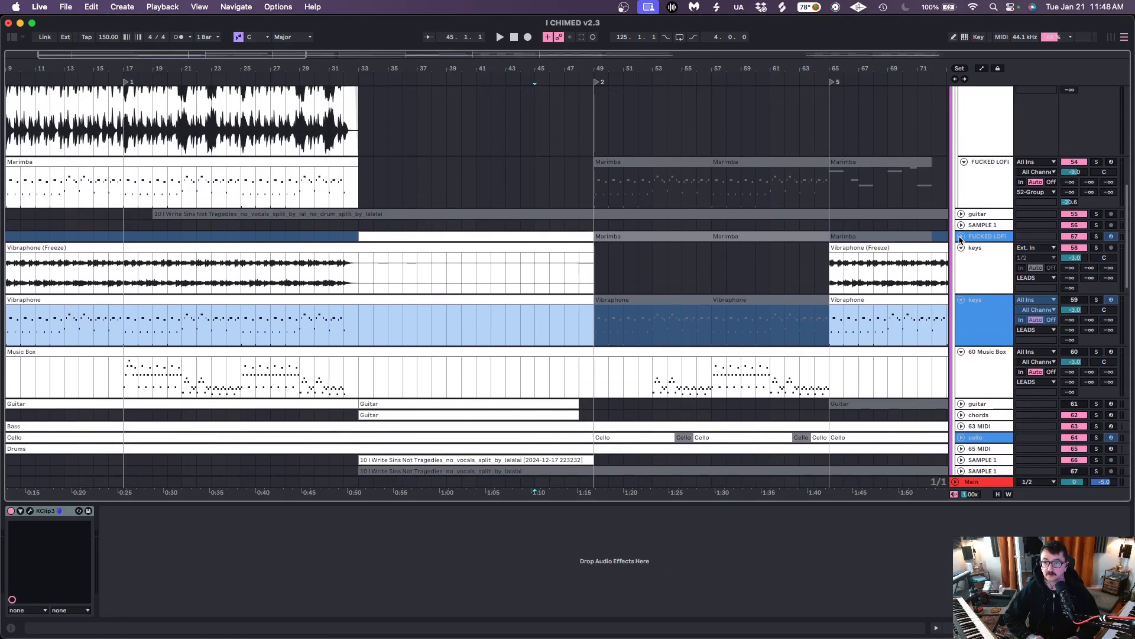
click(962, 236)
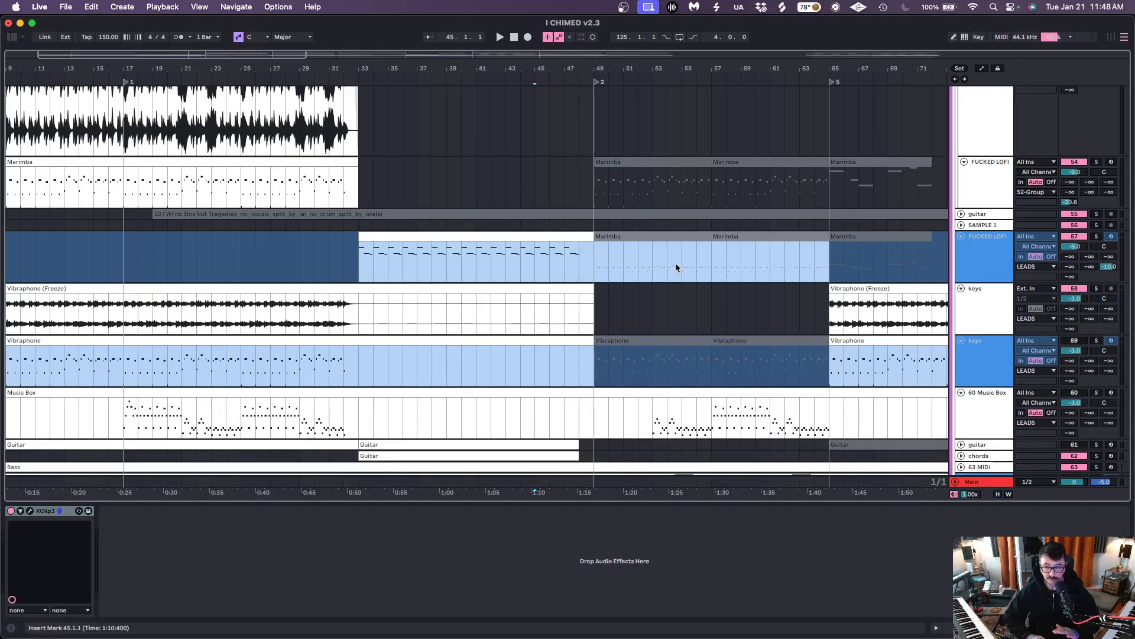
scroll(676, 267, left, 4)
scroll(676, 267, up, 2)
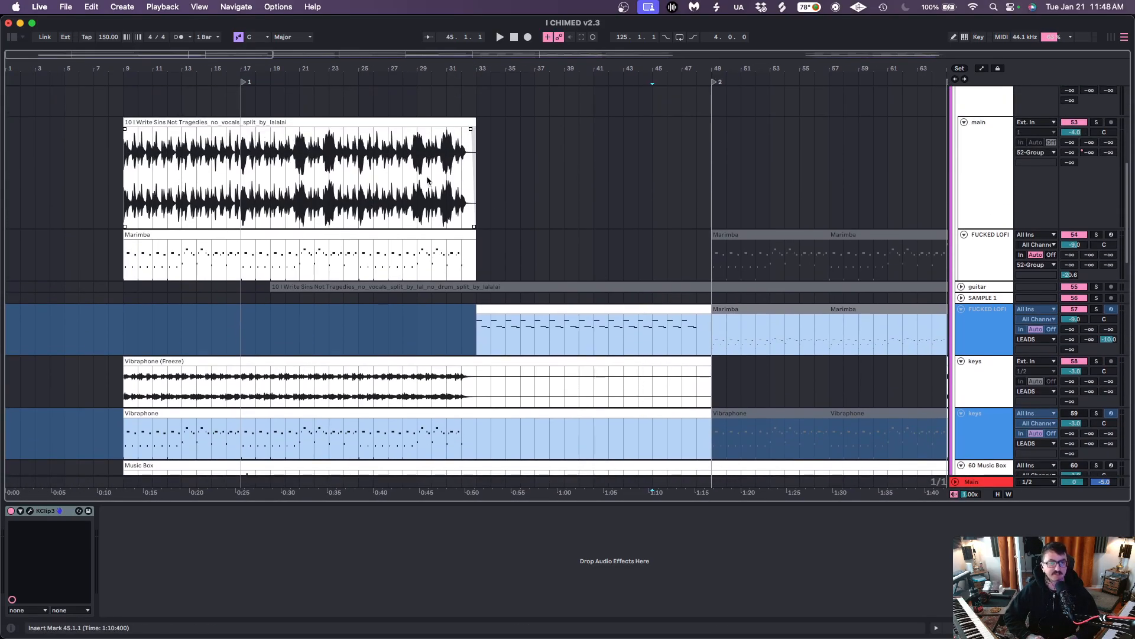
click(432, 182)
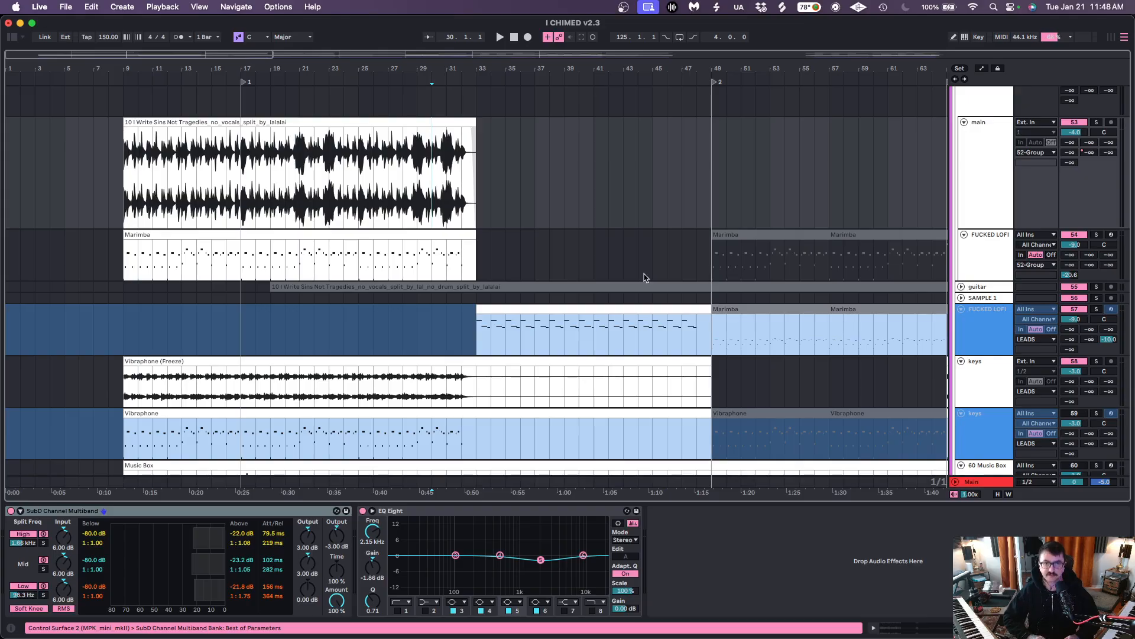
Play the full mix from bar 31 on the 52 Group track, then restart playback from bar 16
scroll(644, 278, up, 4)
scroll(645, 277, right, 1)
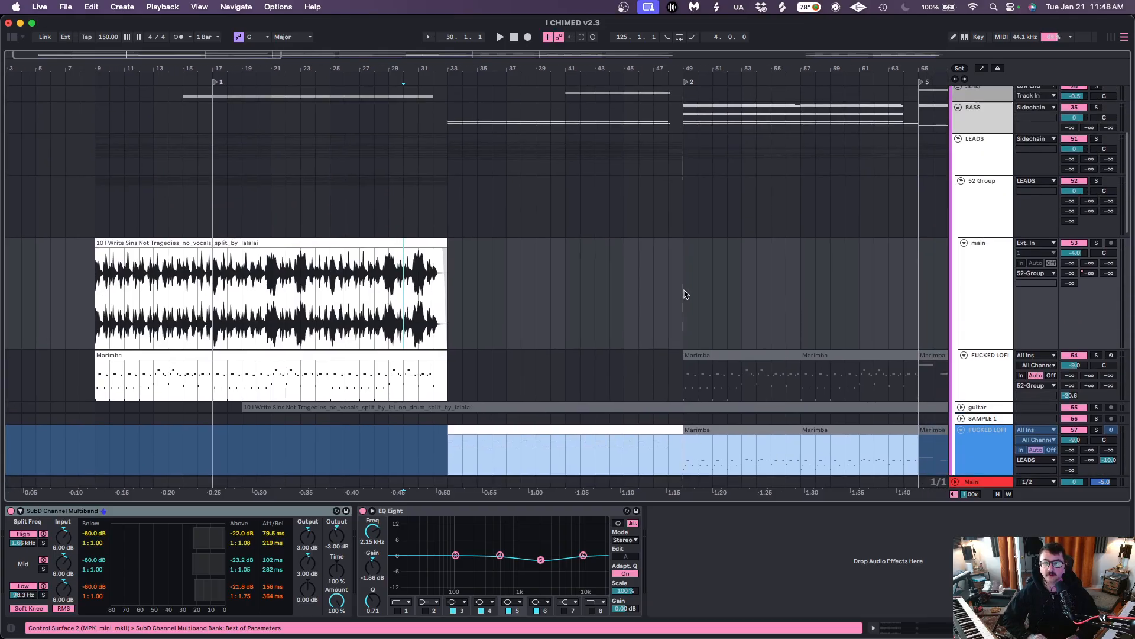
click(421, 211)
key(space)
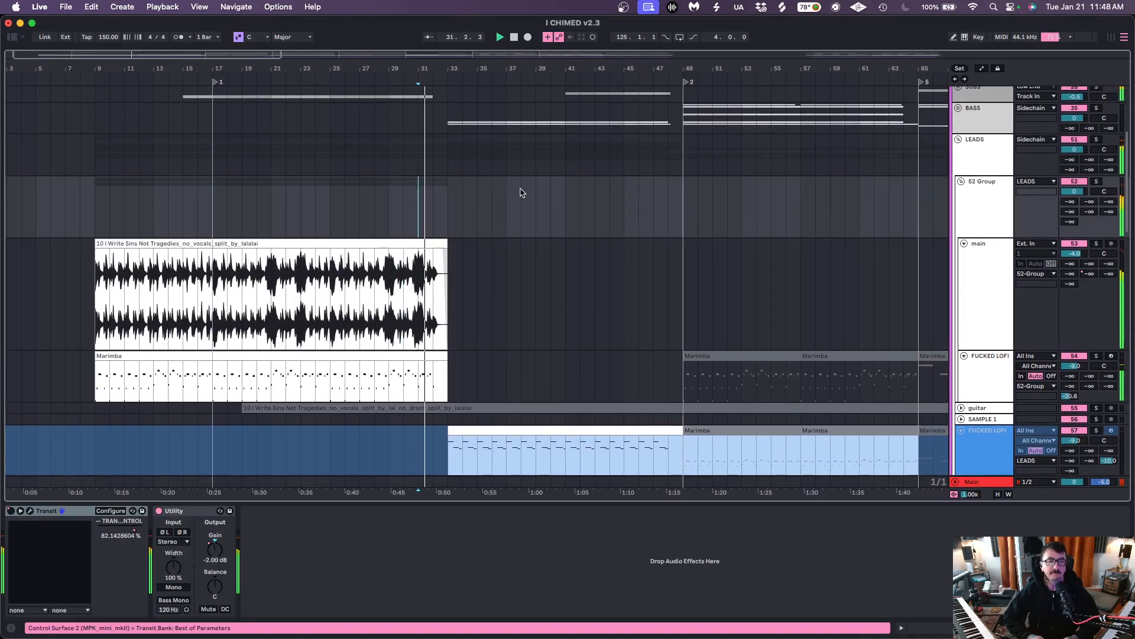
scroll(520, 192, up, 1)
scroll(520, 192, left, 1)
click(226, 215)
Unfold the BASS and SUBS groups, then unfold the Operator and BASS 1 tracks inside SUBS
scroll(223, 215, up, 5)
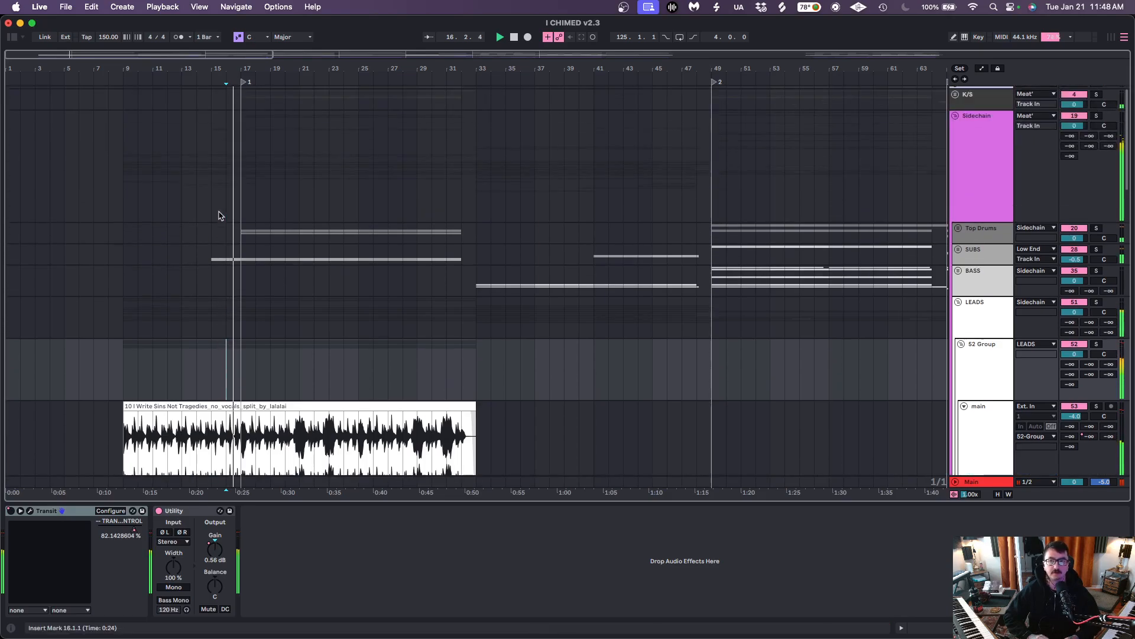
click(959, 271)
scroll(962, 274, down, 1)
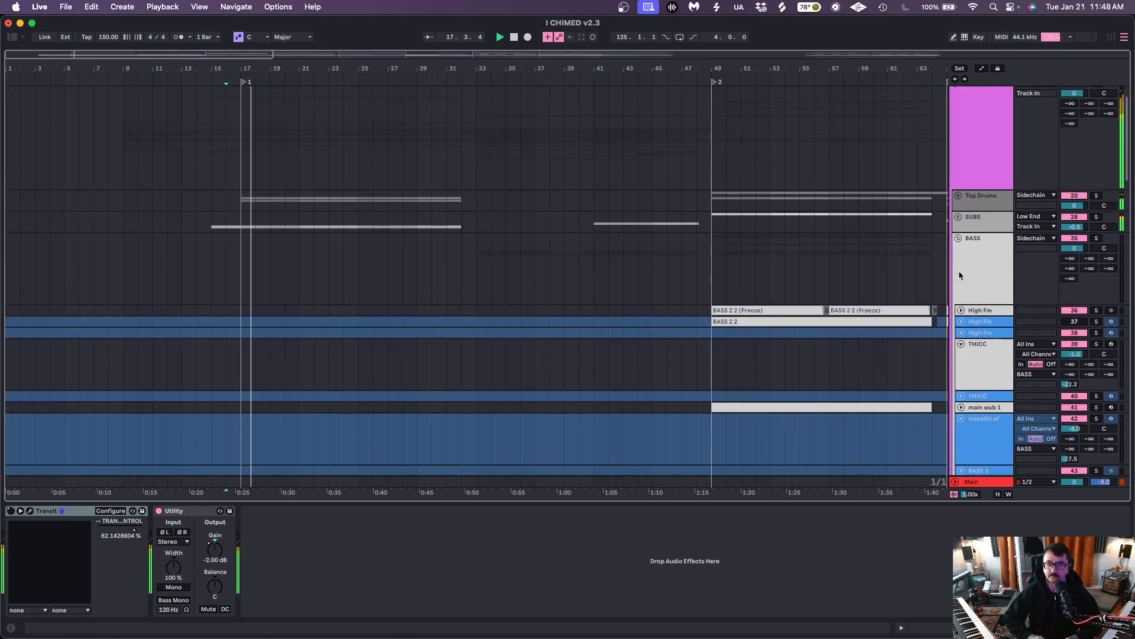
click(958, 219)
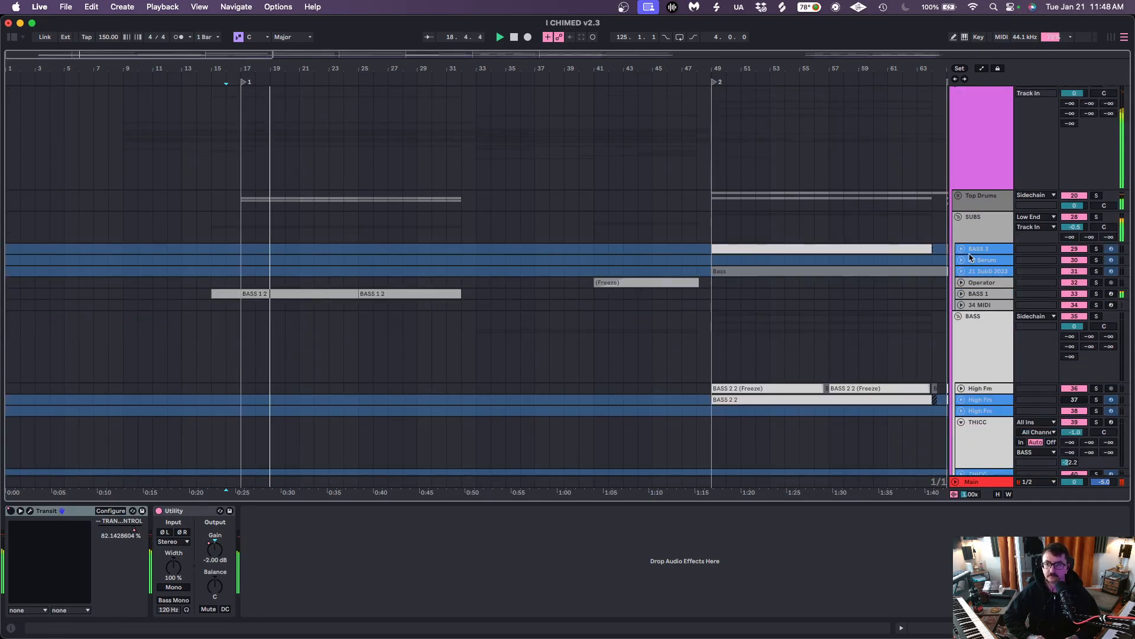
click(962, 283)
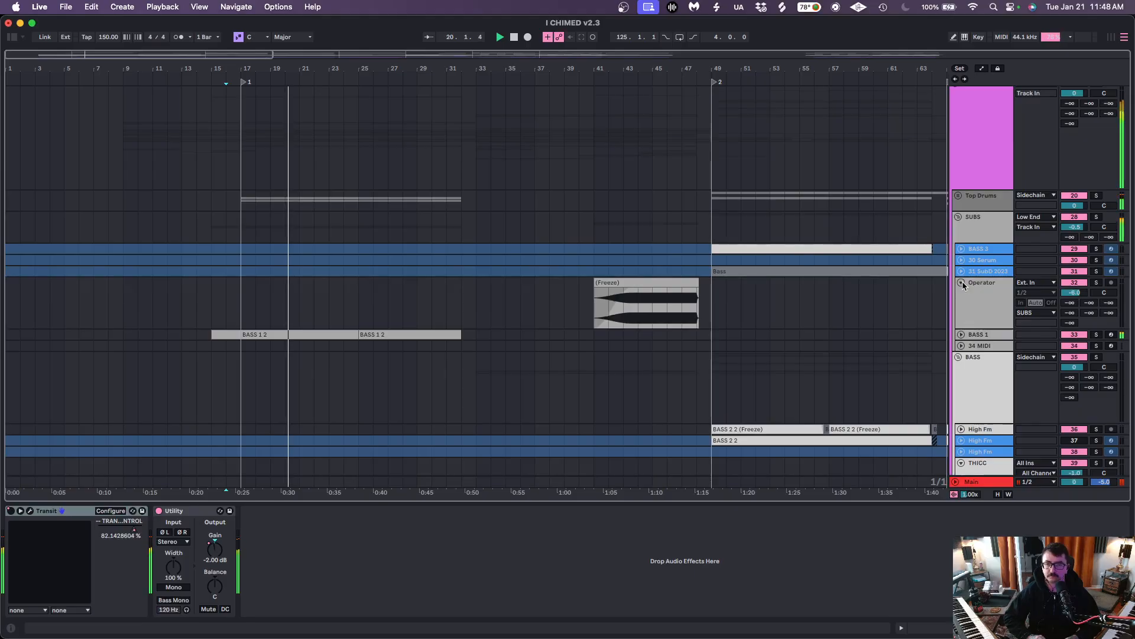
click(970, 334)
click(961, 335)
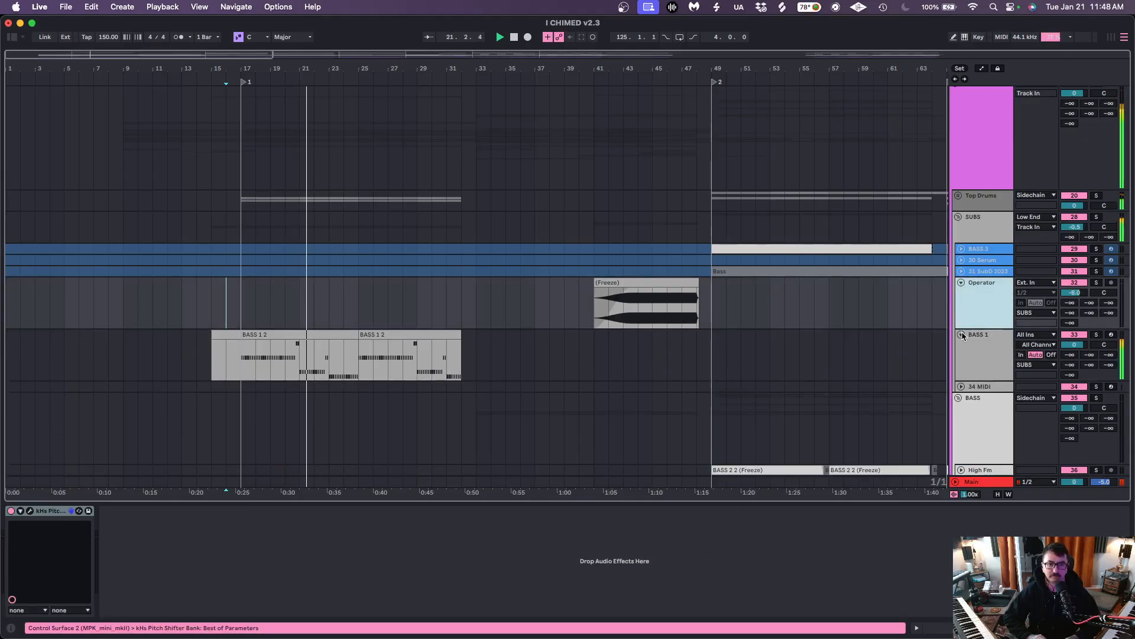
Solo the BASS 1 track during playback and inspect its Saturator and EQ Eight devices
click(1096, 334)
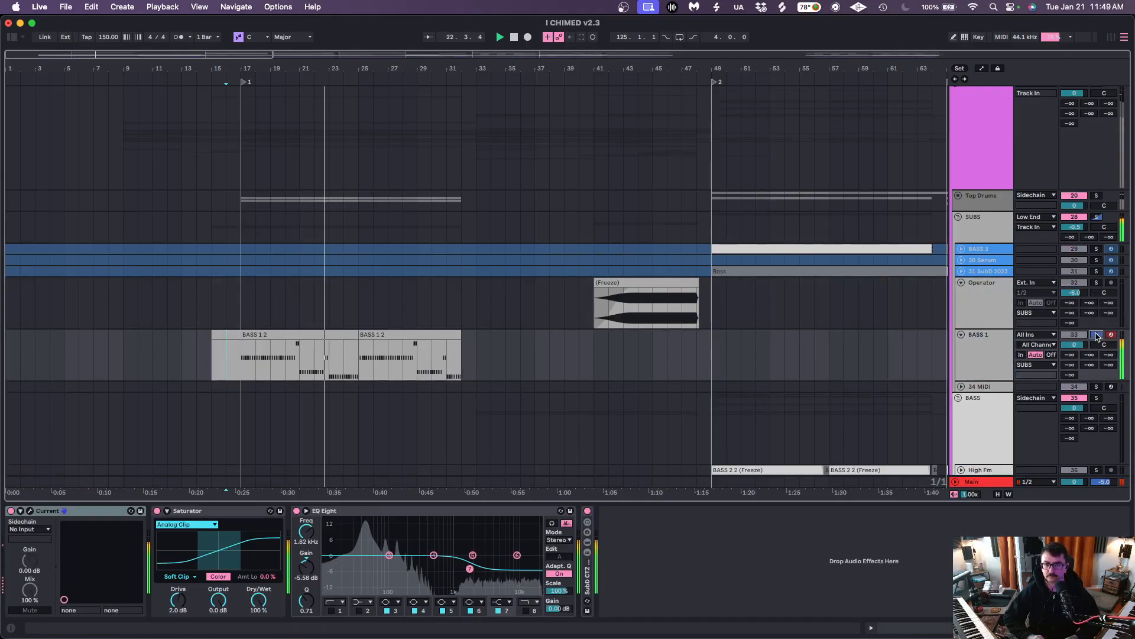
scroll(446, 314, down, 3)
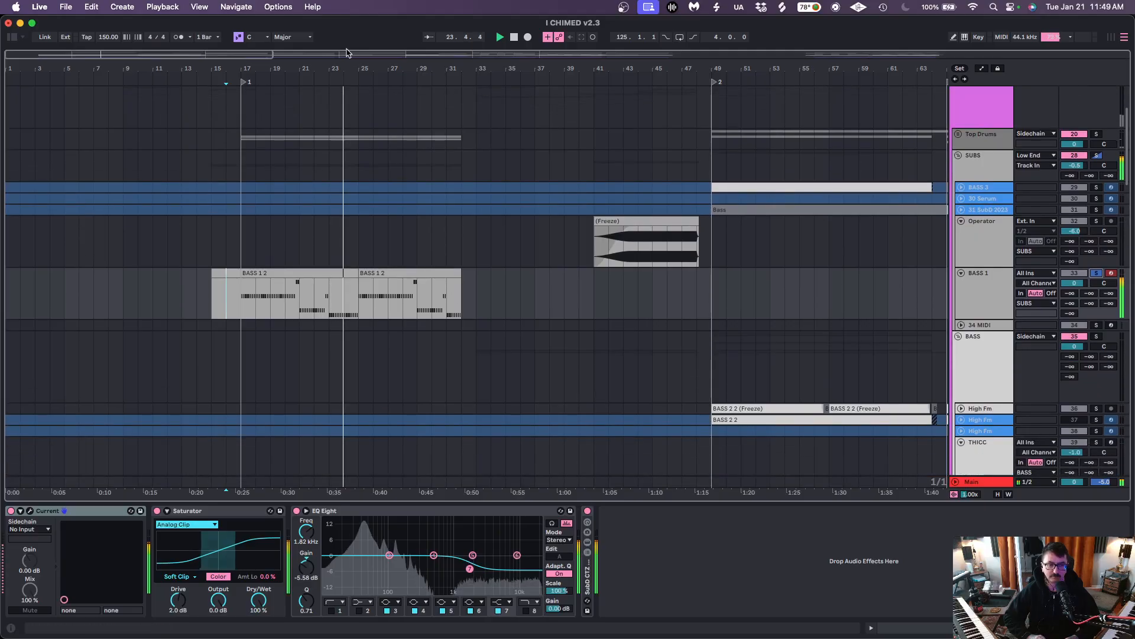
drag(308, 68, 308, 97)
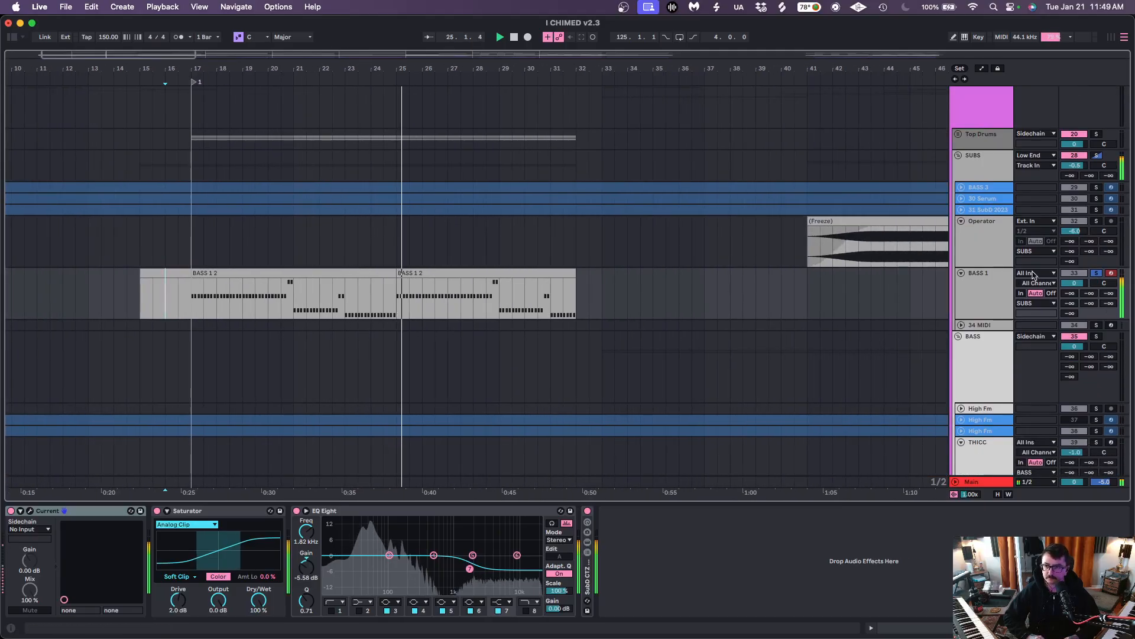
click(192, 512)
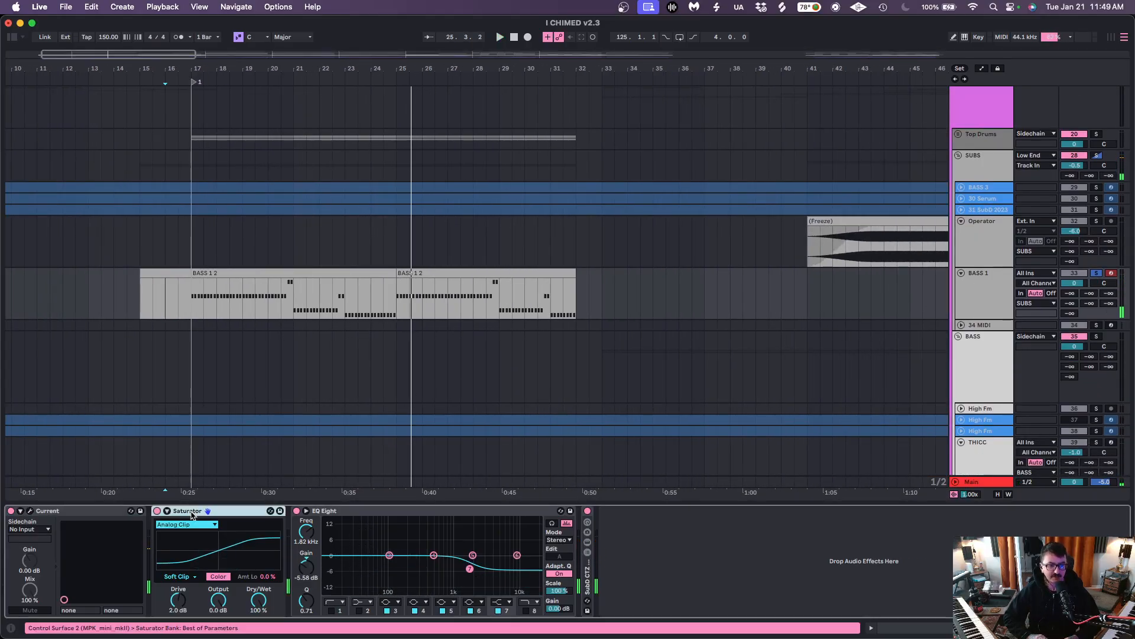
click(415, 512)
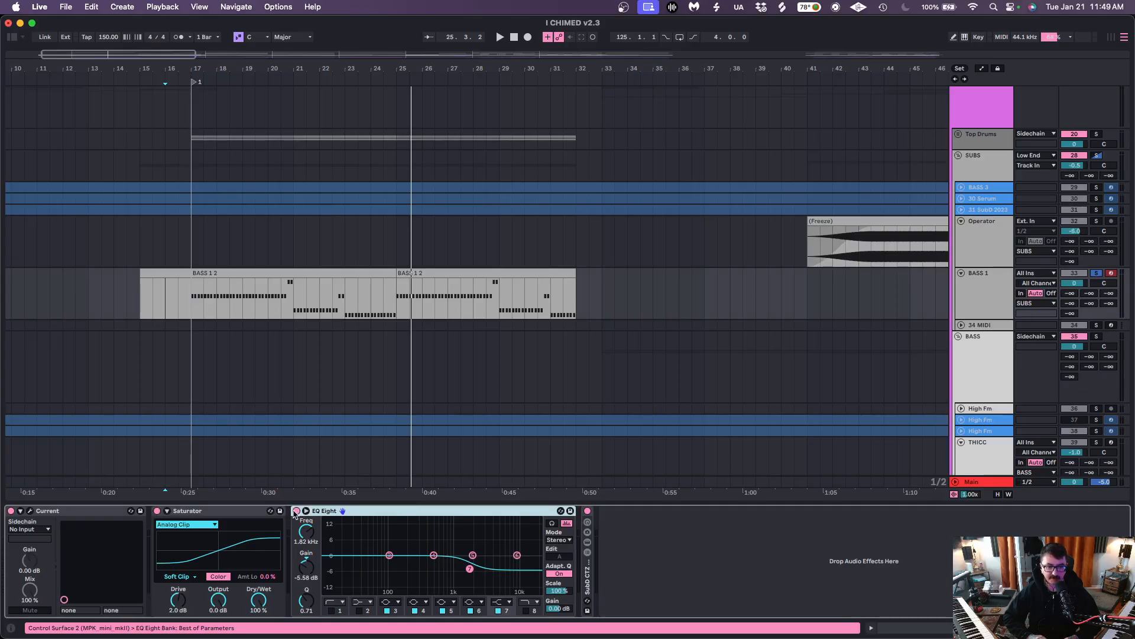
Play the soloed BASS 1 track from bar 17, comparing the sound with its EQ Eight bypassed and re-enabled
click(192, 296)
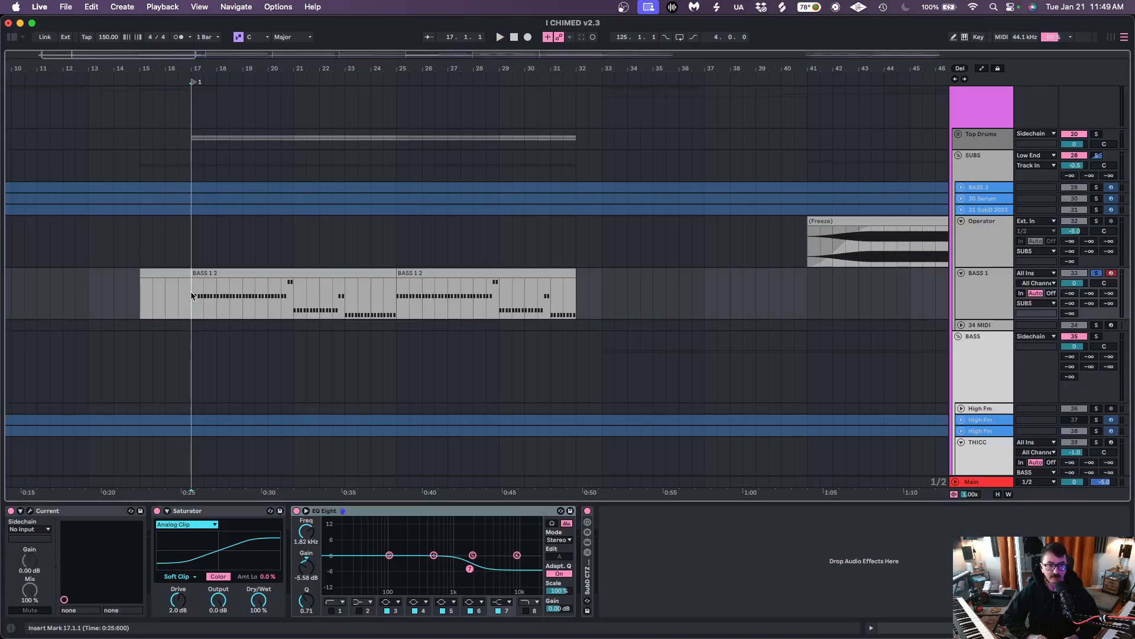
key(space)
click(296, 511)
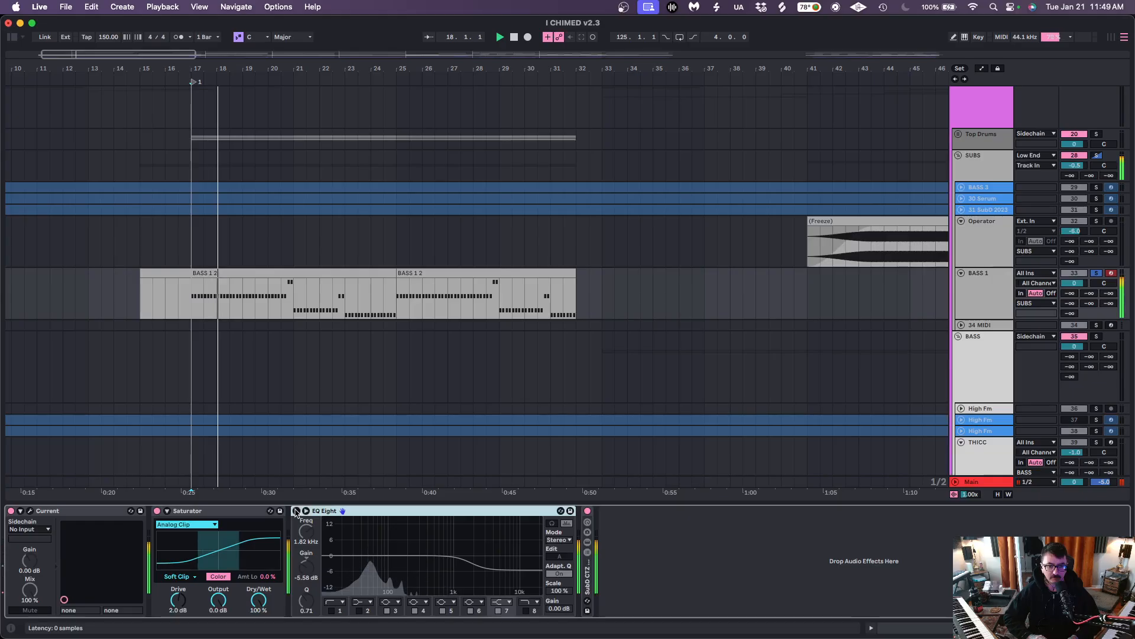
click(296, 511)
Solo and unfold the Top Drums group, then unfold its AUXHAT and AUXHAT2 tracks
scroll(536, 384, up, 2)
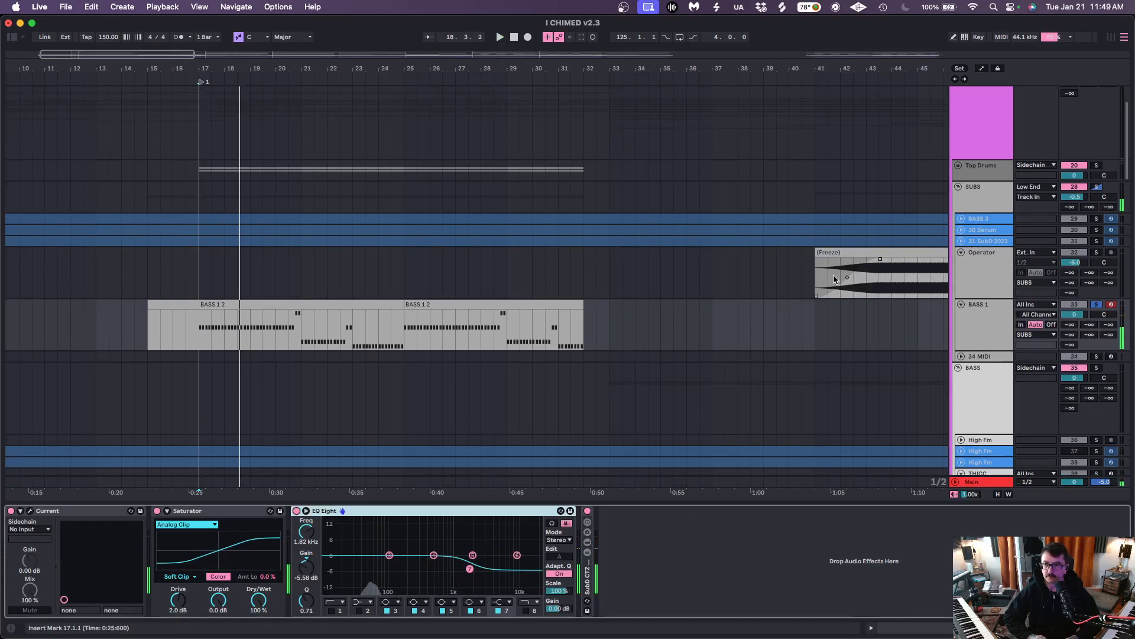
click(985, 171)
click(959, 167)
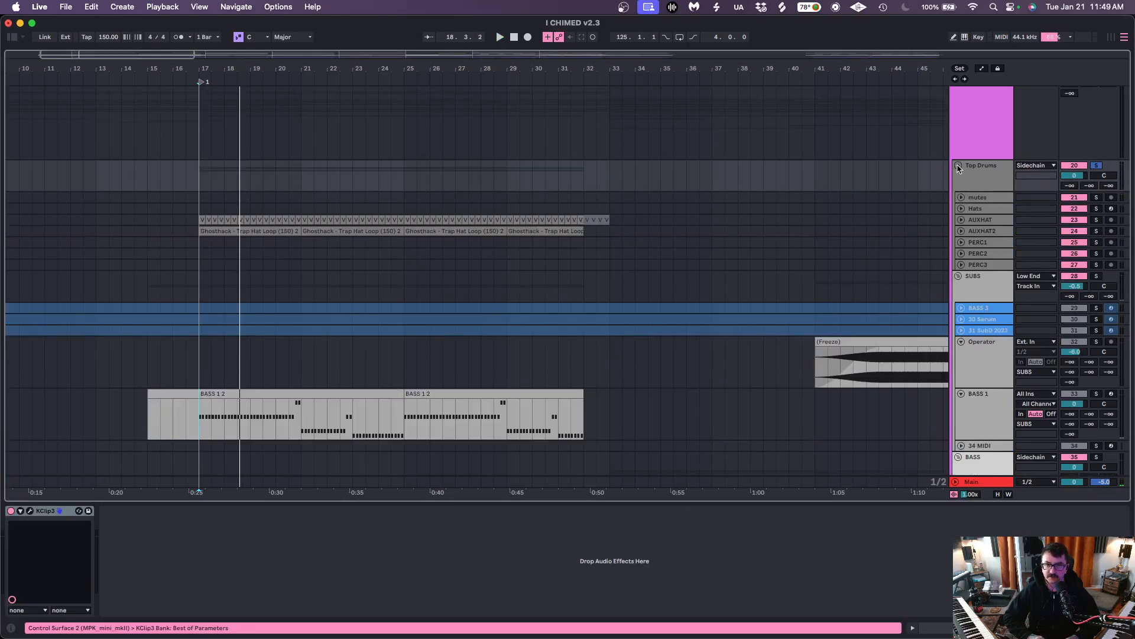
click(962, 232)
click(962, 223)
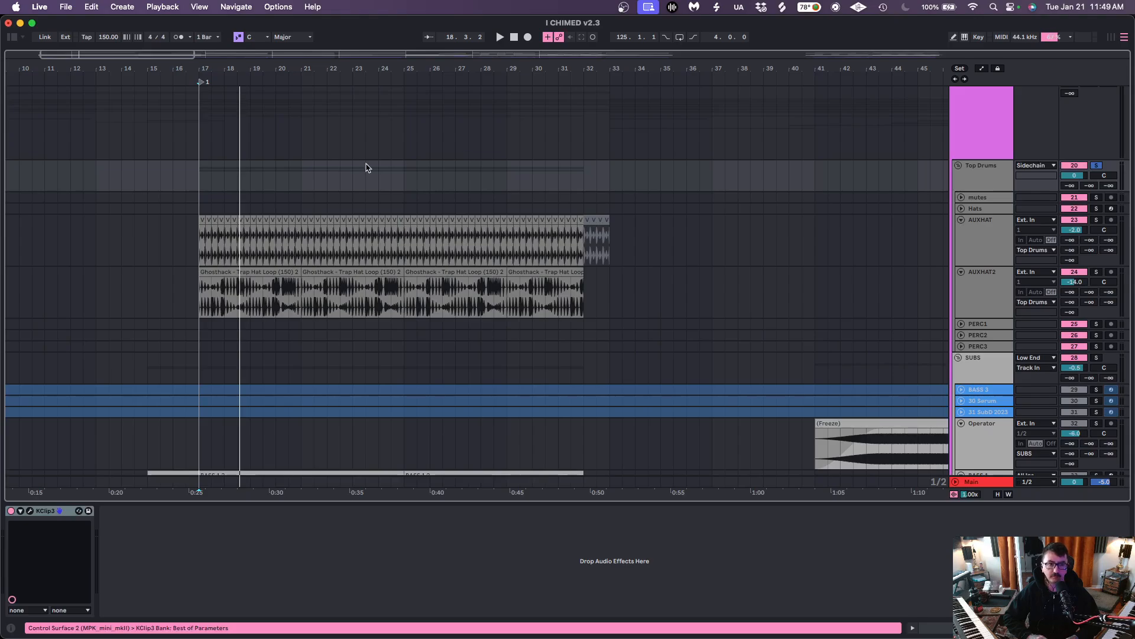
Audition the soloed Top Drums group from bar 17 and inspect the EQ Eight on AUXHAT2 and on AUXHAT
key(space)
key(plus)
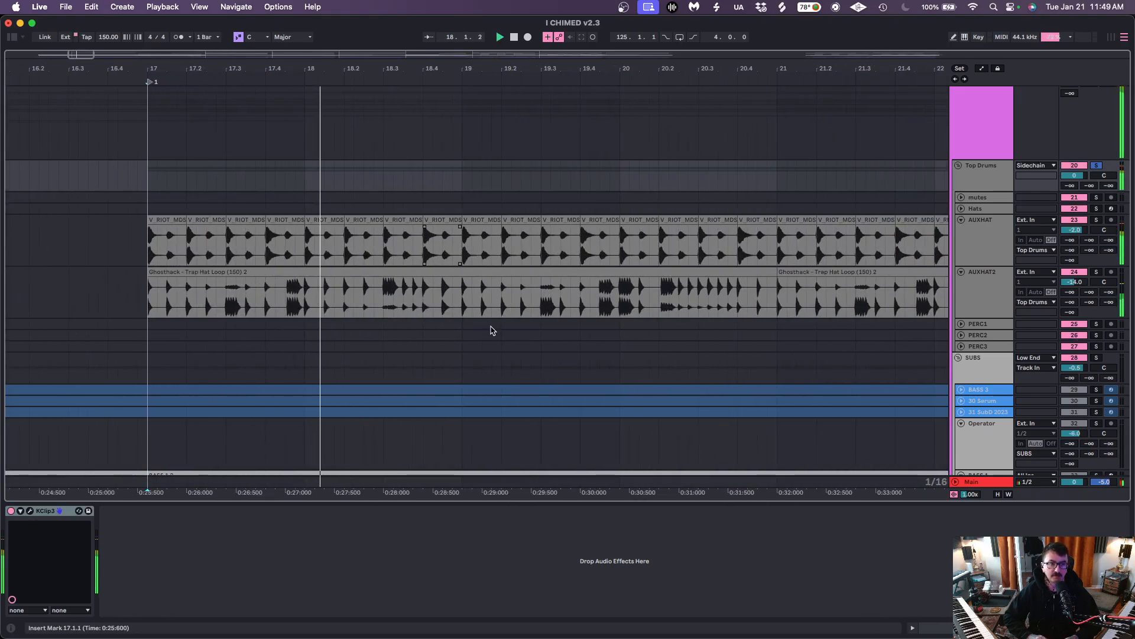
click(984, 277)
key(plus)
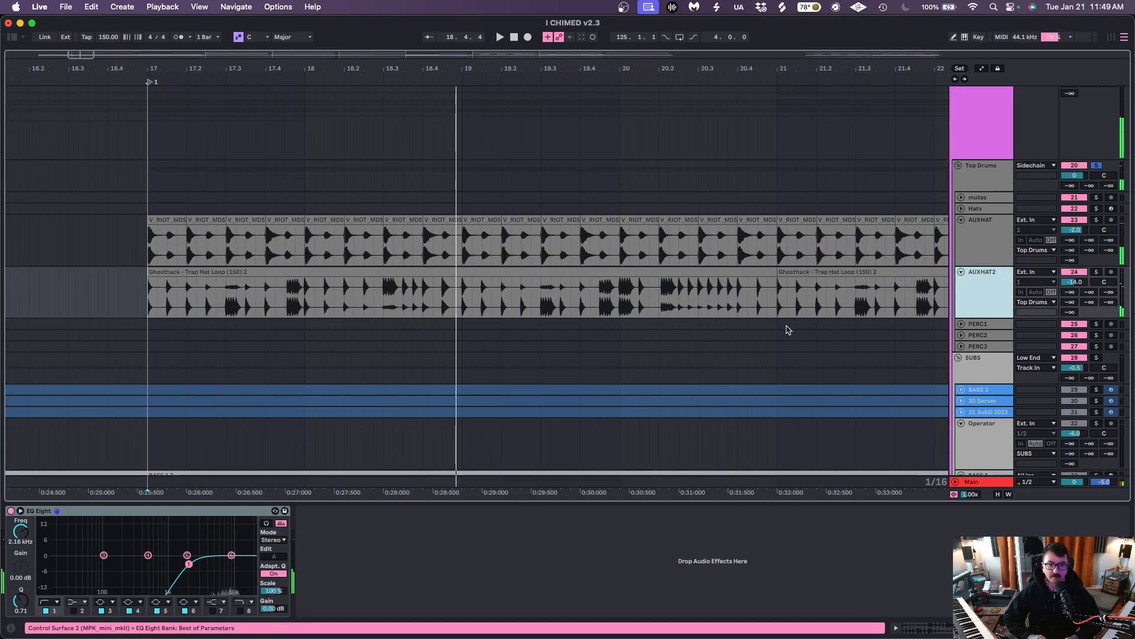
scroll(785, 329, right, 5)
click(986, 249)
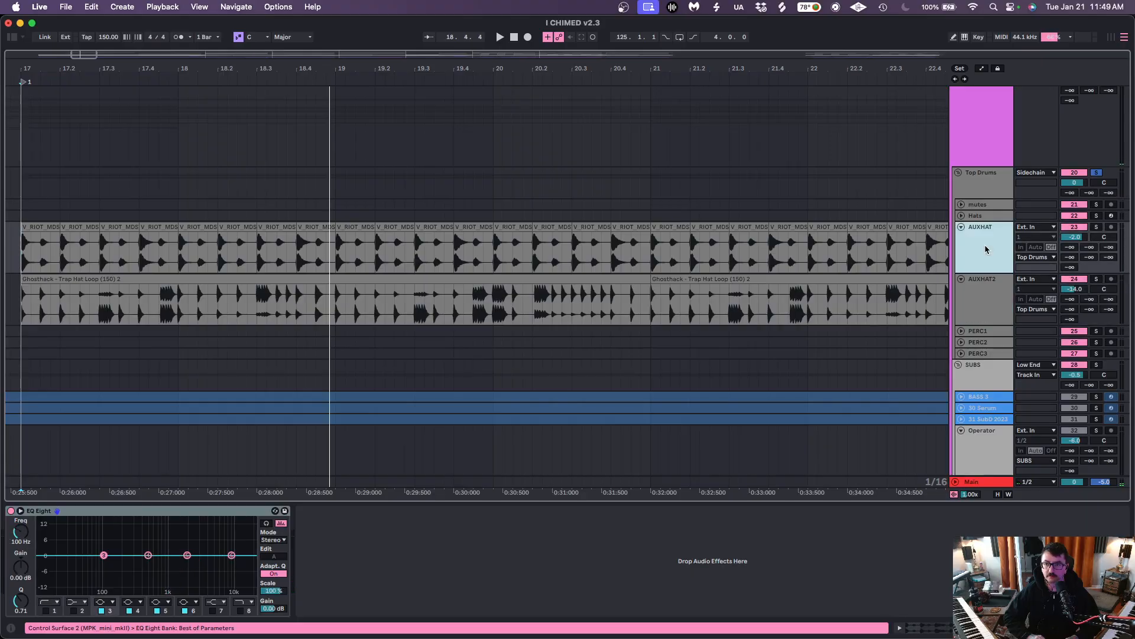
Unfold and solo the K/S group, play it from bar 17, and solo the Kicks subgroup inside it
drag(809, 68, 747, 65)
scroll(674, 241, right, 10)
scroll(674, 241, up, 3)
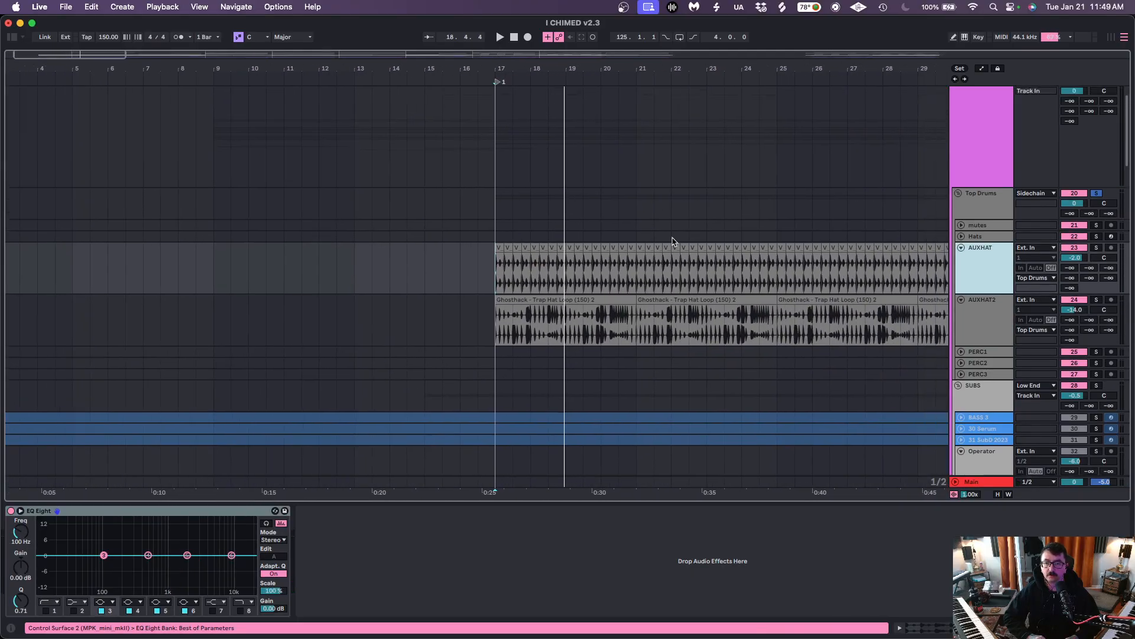
click(955, 103)
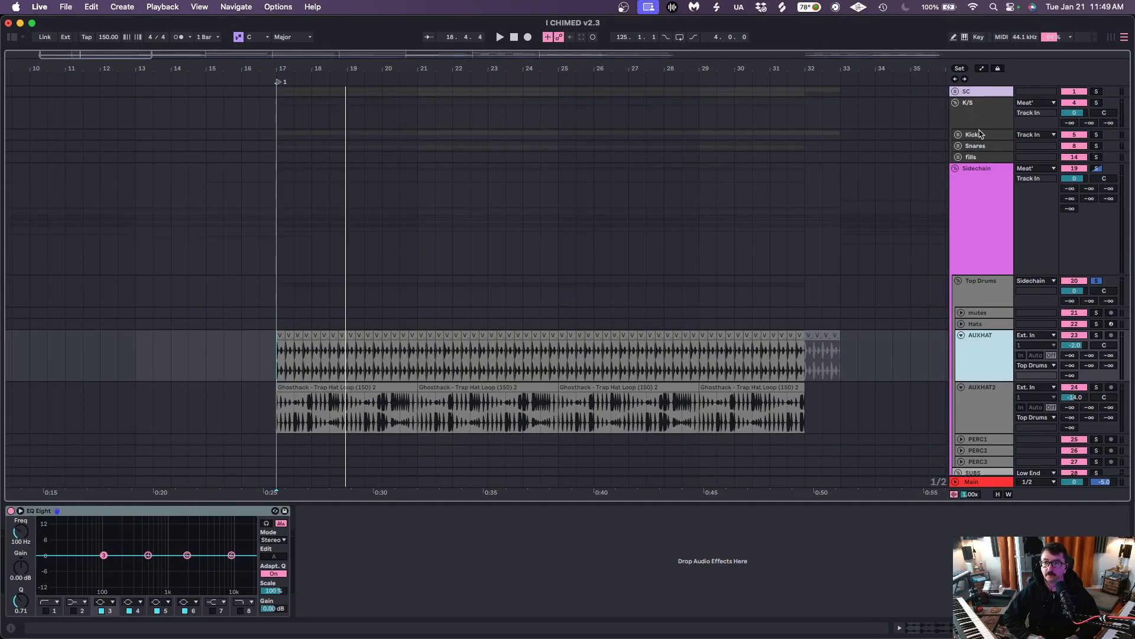
click(1097, 104)
key(space)
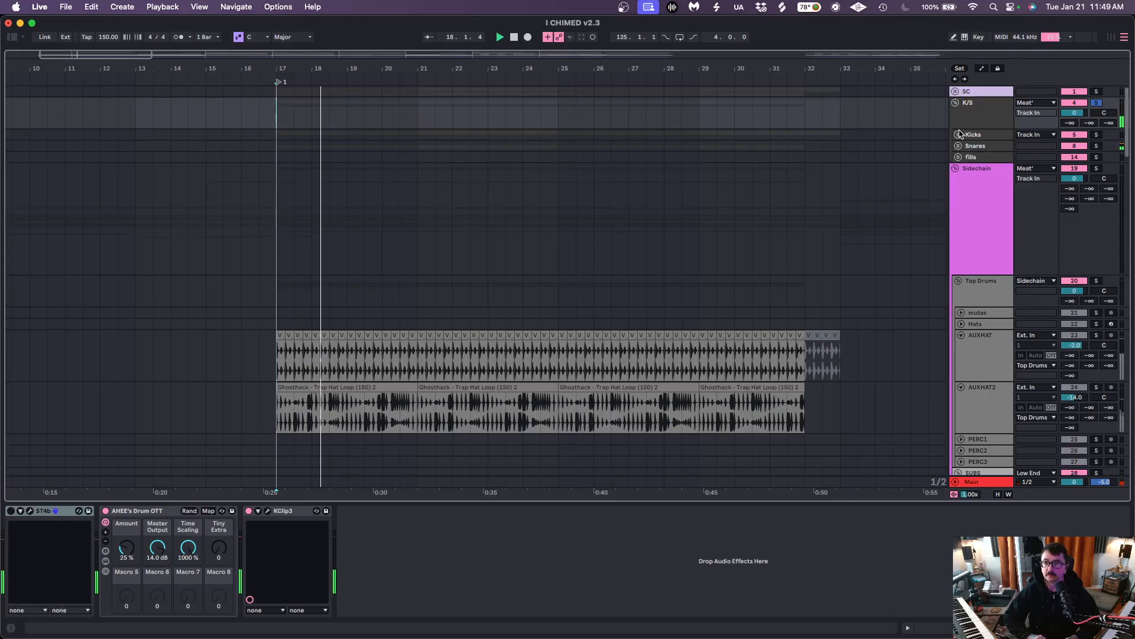
click(1097, 134)
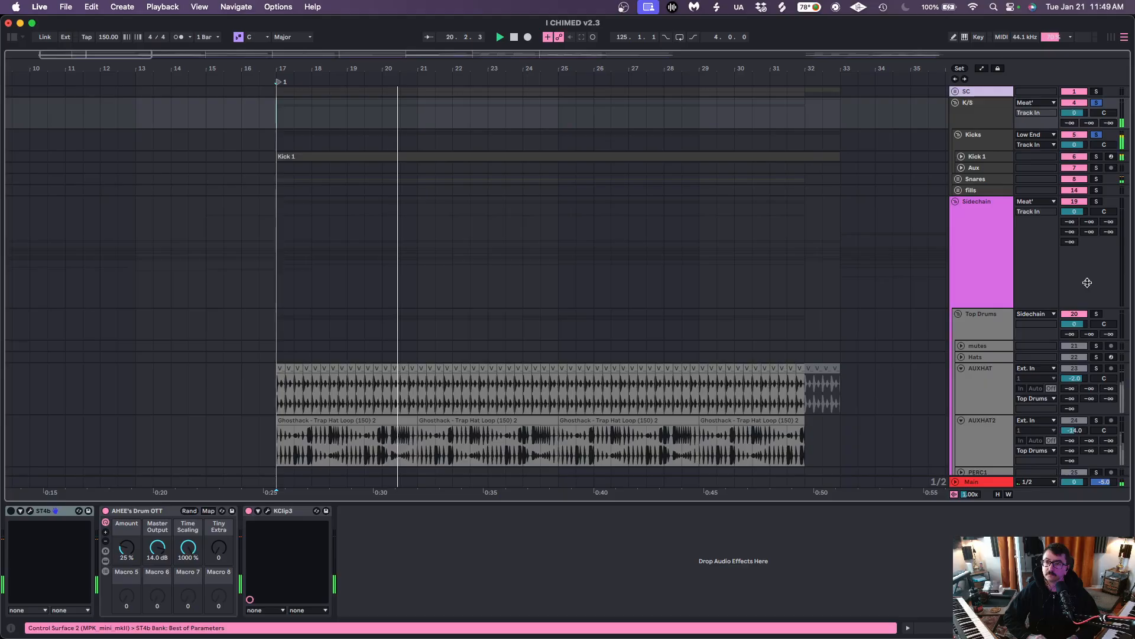
Audition the soloed Top Drums group together with the kicks, and place the insert marker at bar 49 on the Sidechain group
click(1097, 314)
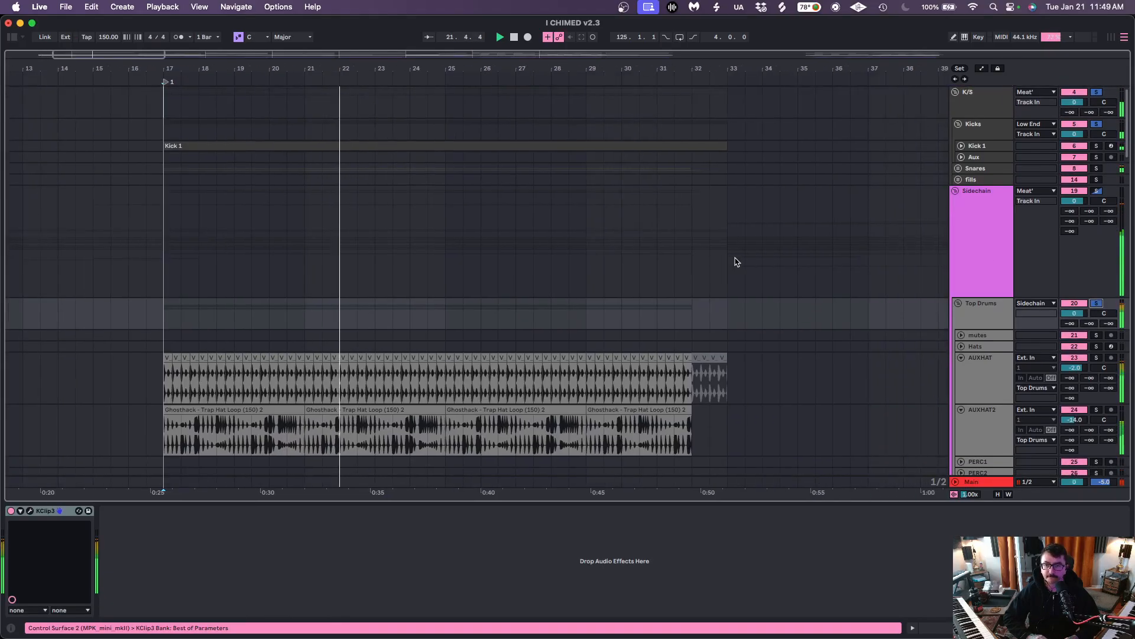
scroll(736, 262, right, 10)
scroll(737, 261, down, 1)
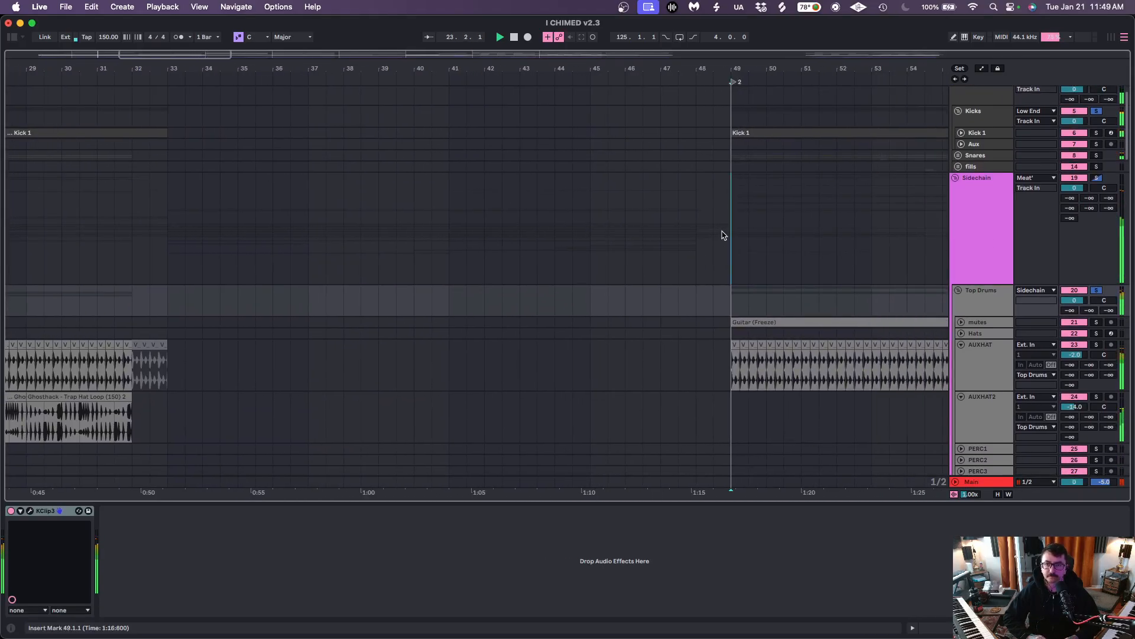
click(722, 235)
scroll(734, 231, right, 3)
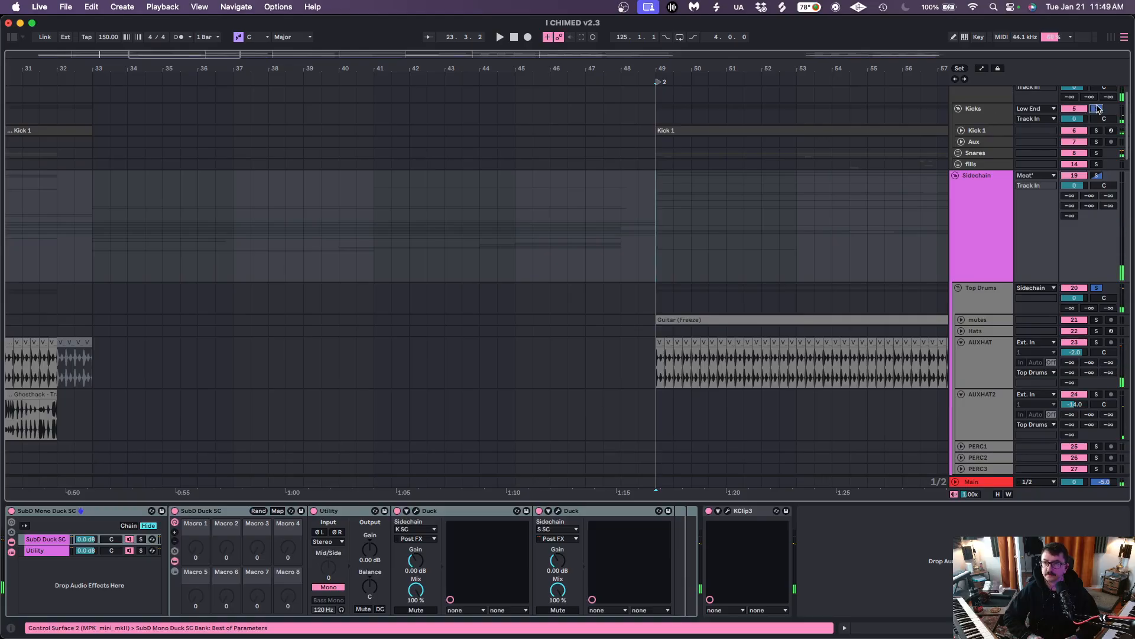
Clear the drum solos and place the insert marker at bar 49 in the BASS group
drag(642, 67, 641, 47)
scroll(668, 231, down, 10)
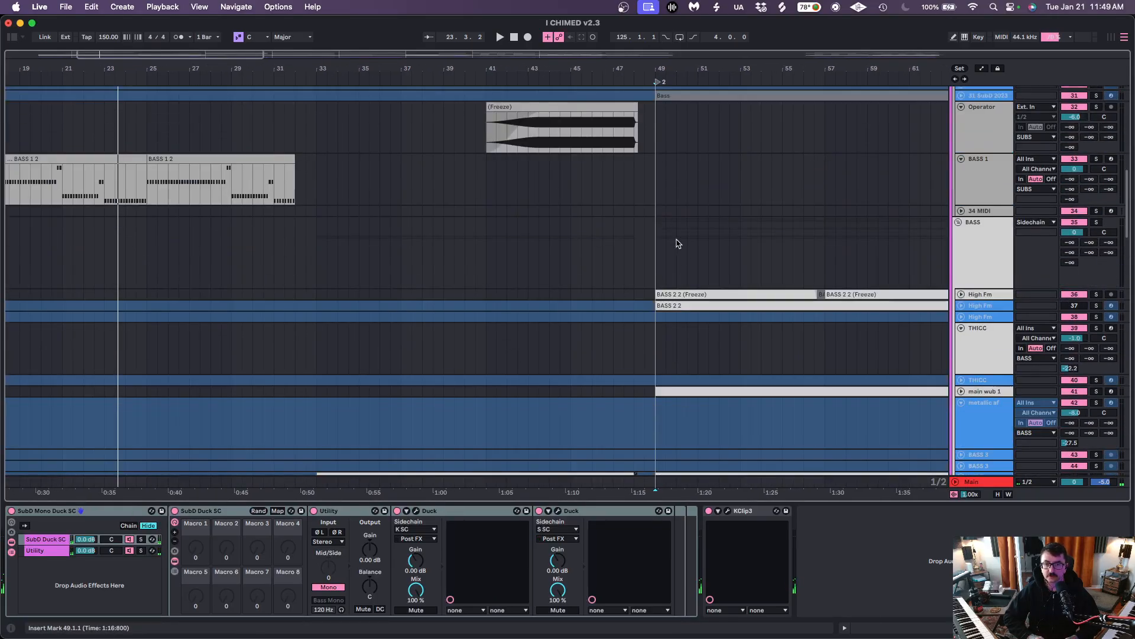
scroll(682, 255, right, 3)
scroll(682, 255, right, 3)
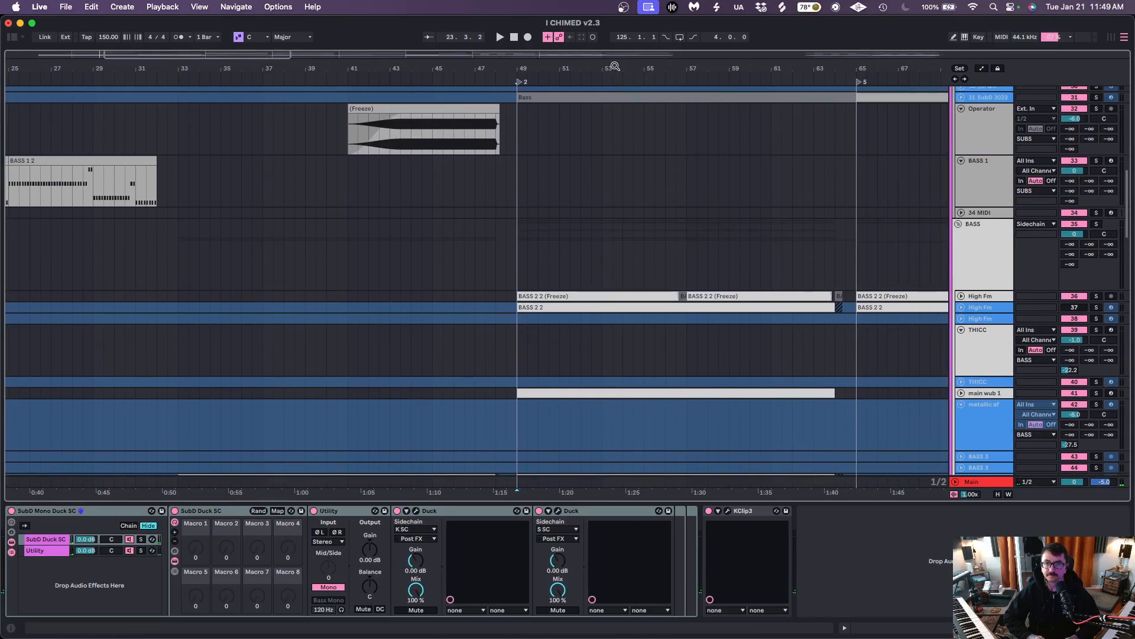
drag(616, 66, 614, 67)
click(525, 240)
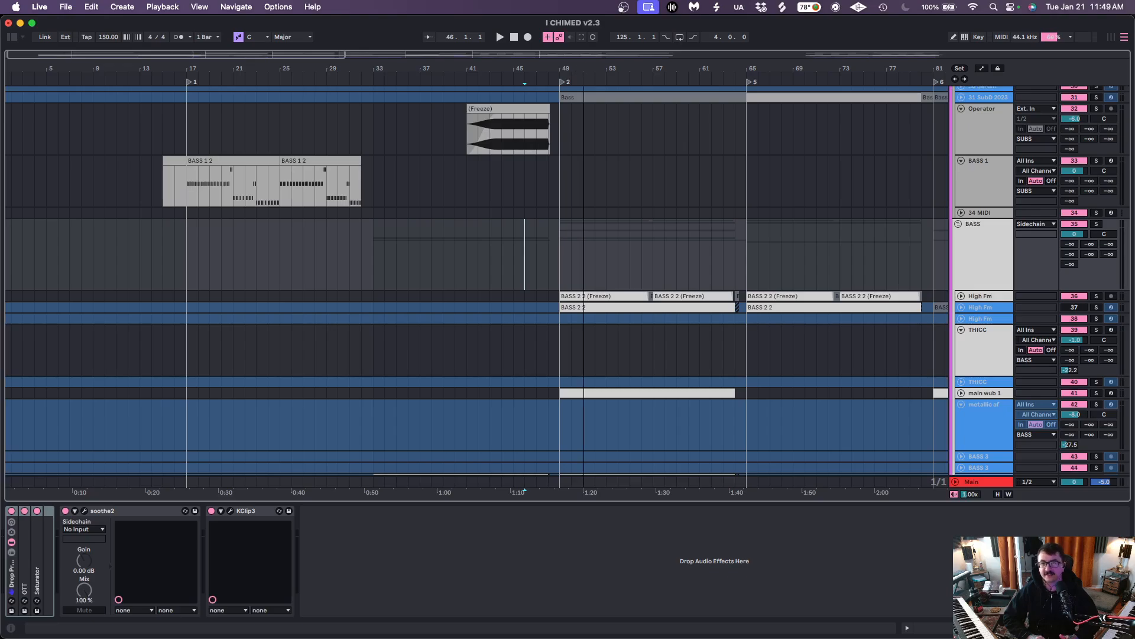
drag(584, 65, 585, 69)
click(528, 260)
scroll(527, 259, right, 3)
scroll(527, 258, down, 1)
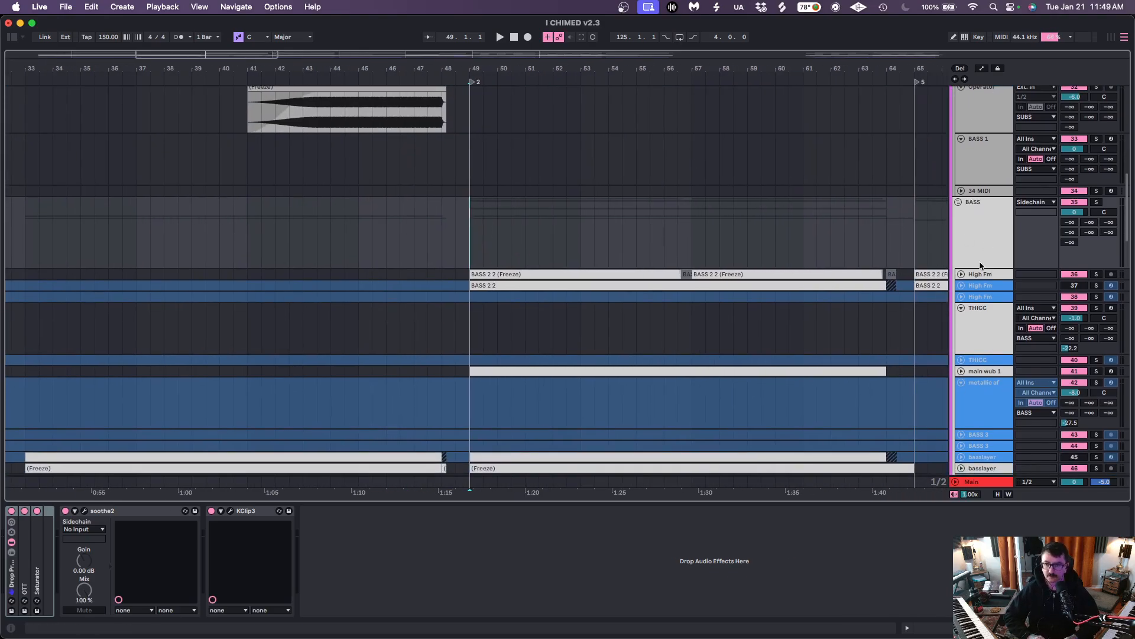
Unfold the MIDI High Fm track holding the BASS 2 2 clips and play it soloed from bar 49
click(962, 285)
click(995, 299)
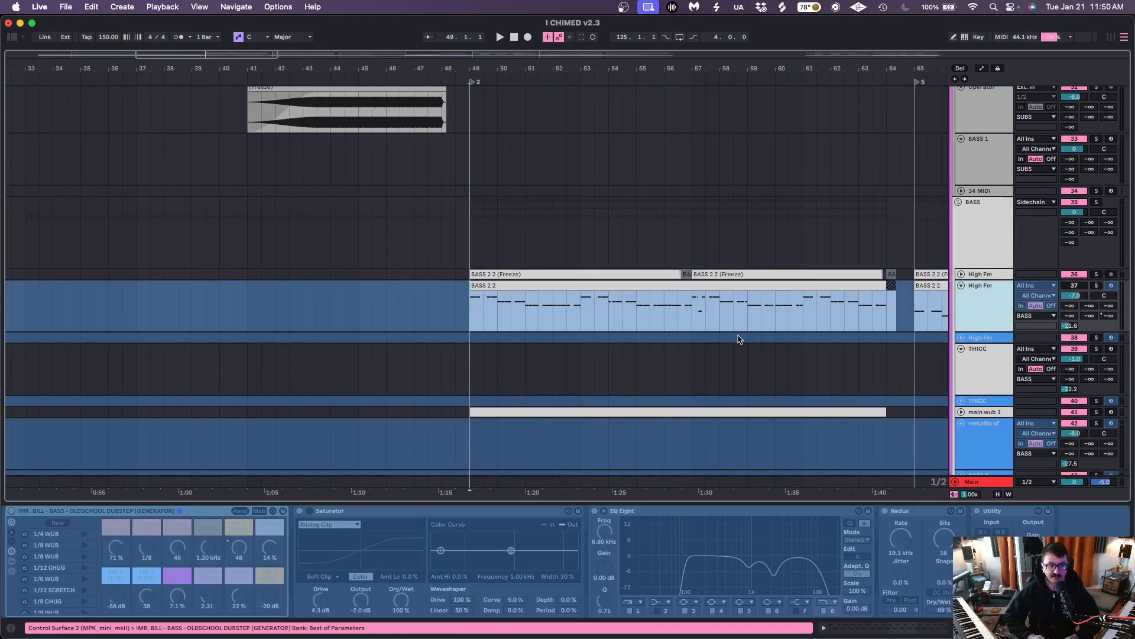
scroll(738, 340, right, 2)
scroll(738, 340, down, 1)
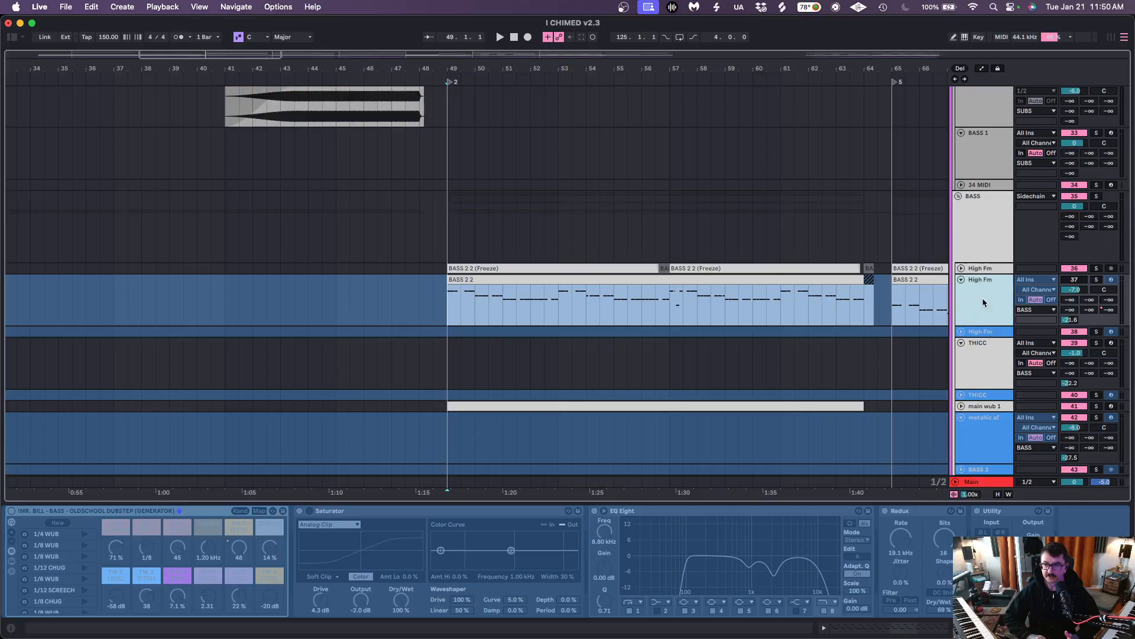
click(1099, 279)
key(space)
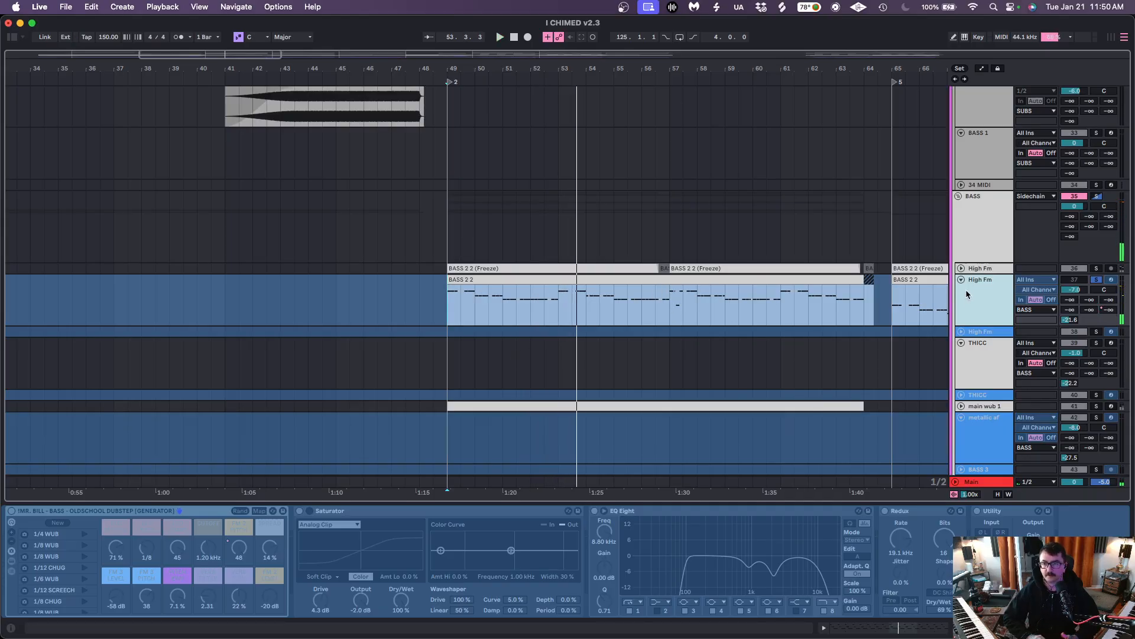
Unfold the frozen audio High Fm track and play it soloed from bar 49
click(961, 270)
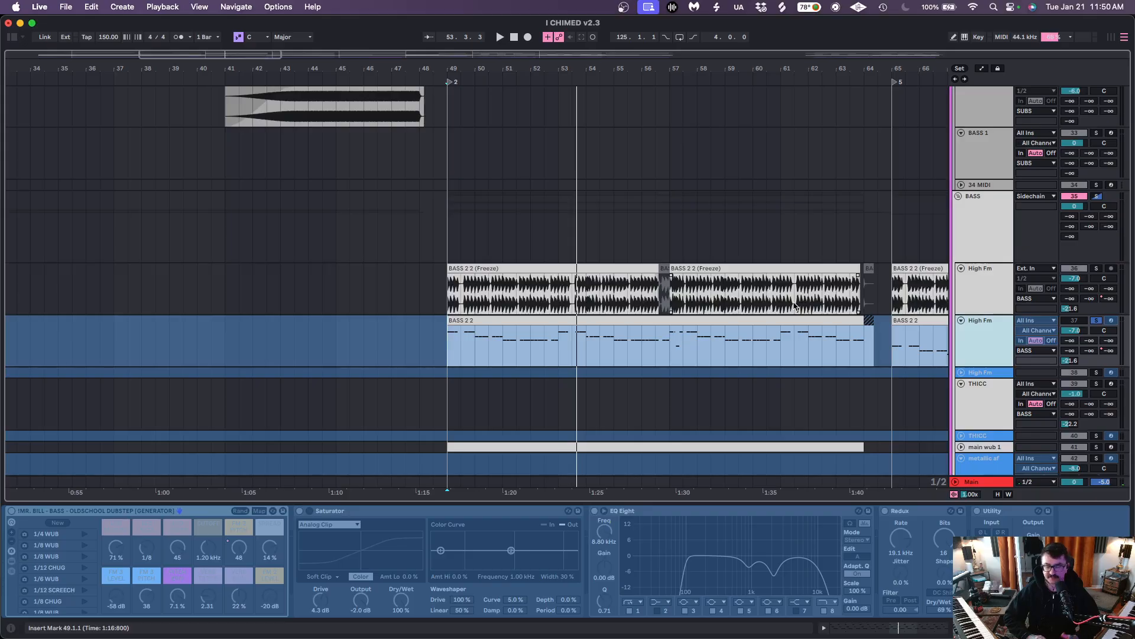
click(993, 286)
click(1097, 269)
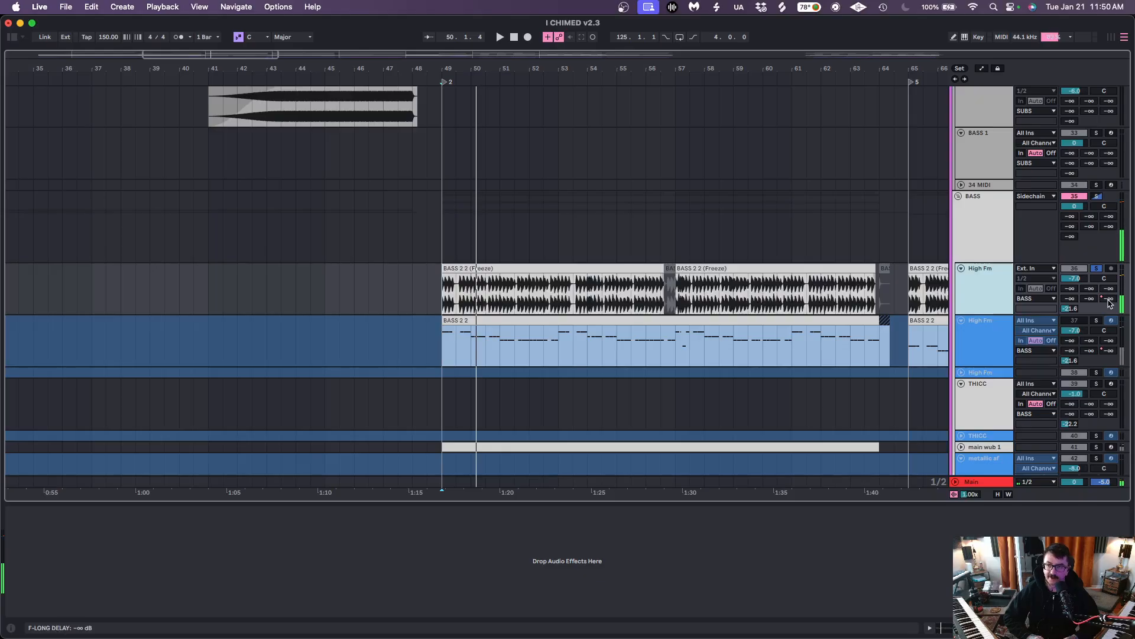
Show the automation lanes and return tracks to examine the F-LONG DELAY send automation on the audio High Fm track
key(a)
scroll(685, 246, right, 6)
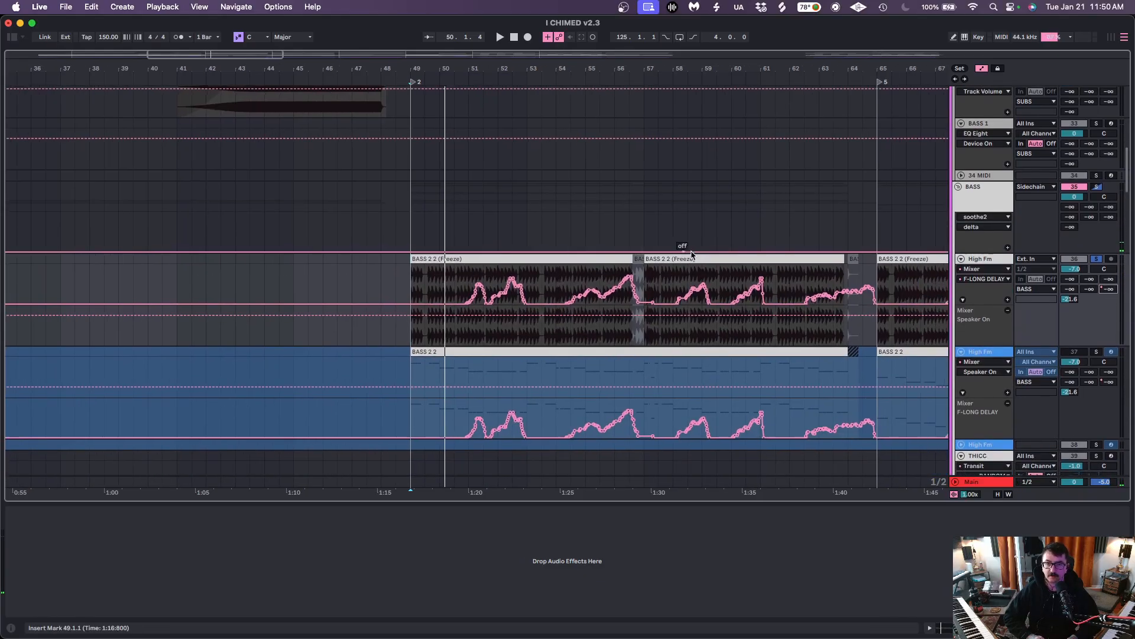
key(alt+super+r)
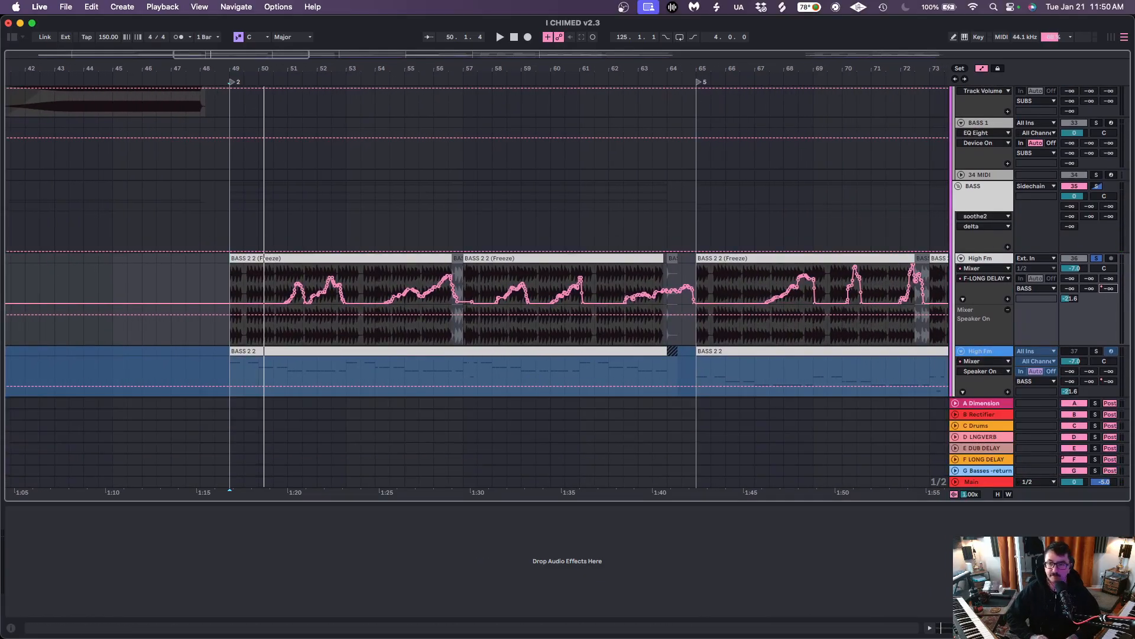
Inspect the F LONG DELAY return's devices and audition its delay from bar 51, soloing the return during playback
click(996, 461)
key(space)
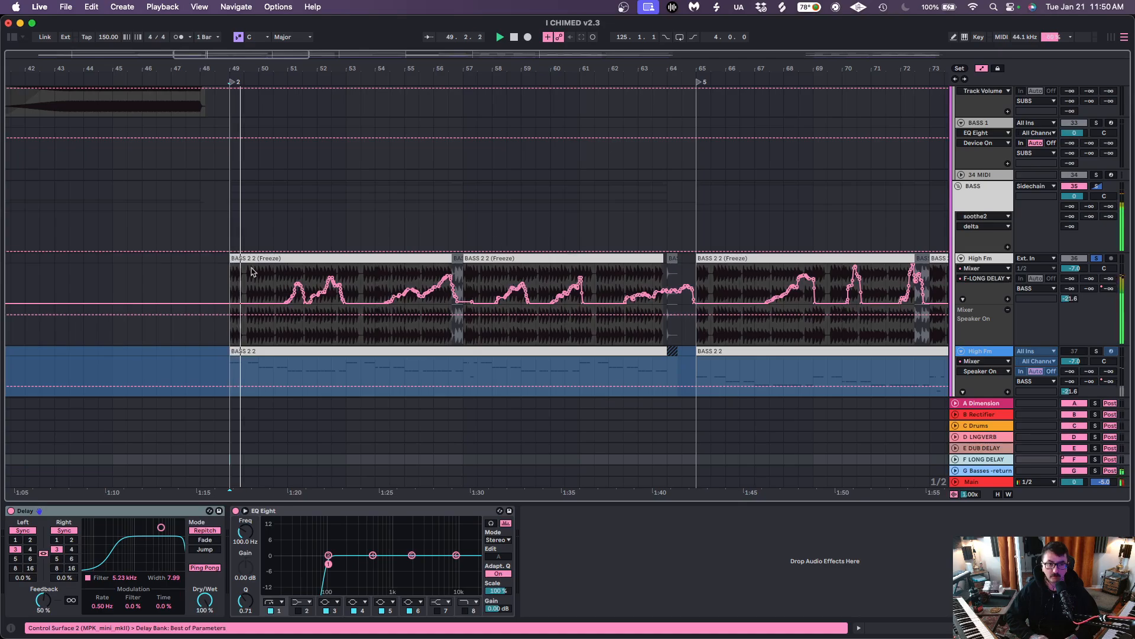
click(281, 278)
click(979, 457)
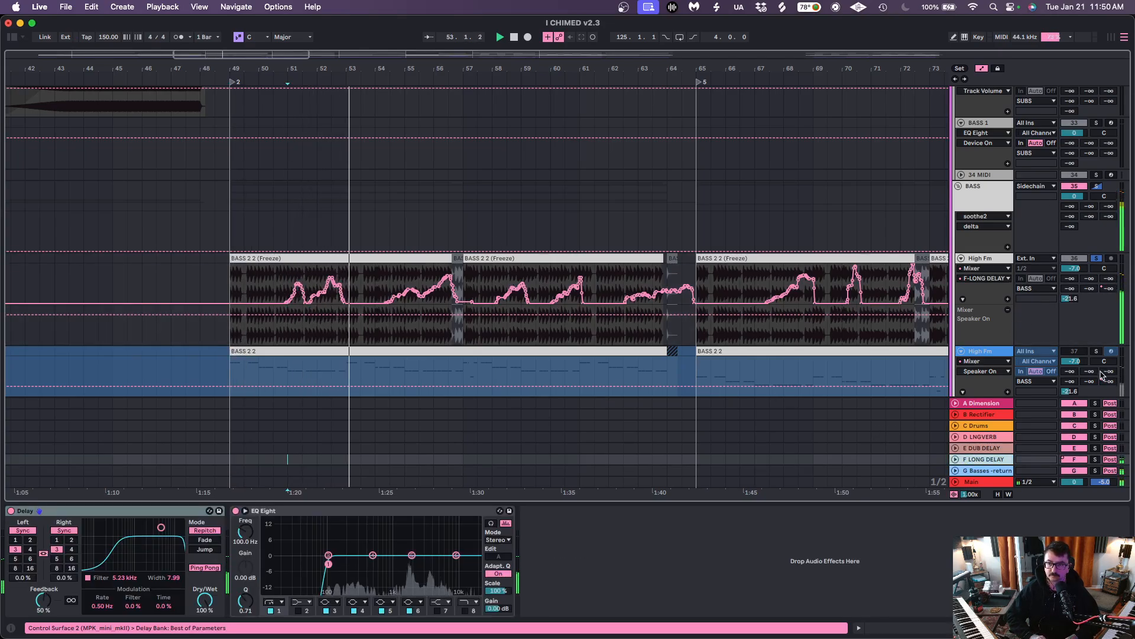
click(1096, 460)
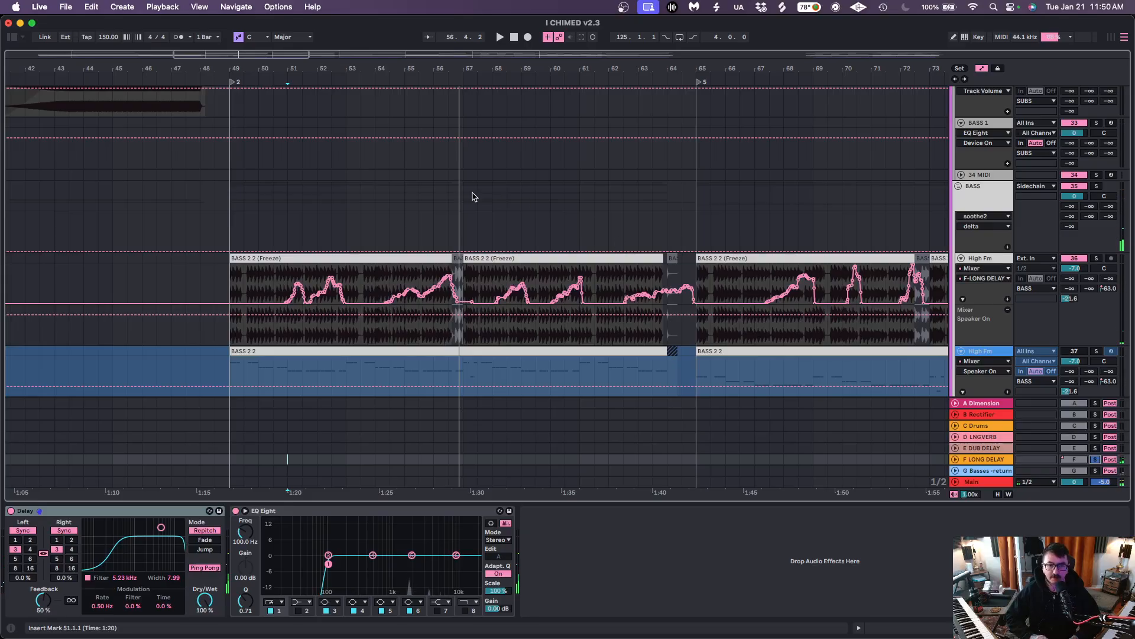
Hide the automation lanes, return the insert marker to bar 49 on the MIDI High Fm track, and unsolo F LONG DELAY
key(a)
scroll(473, 197, down, 2)
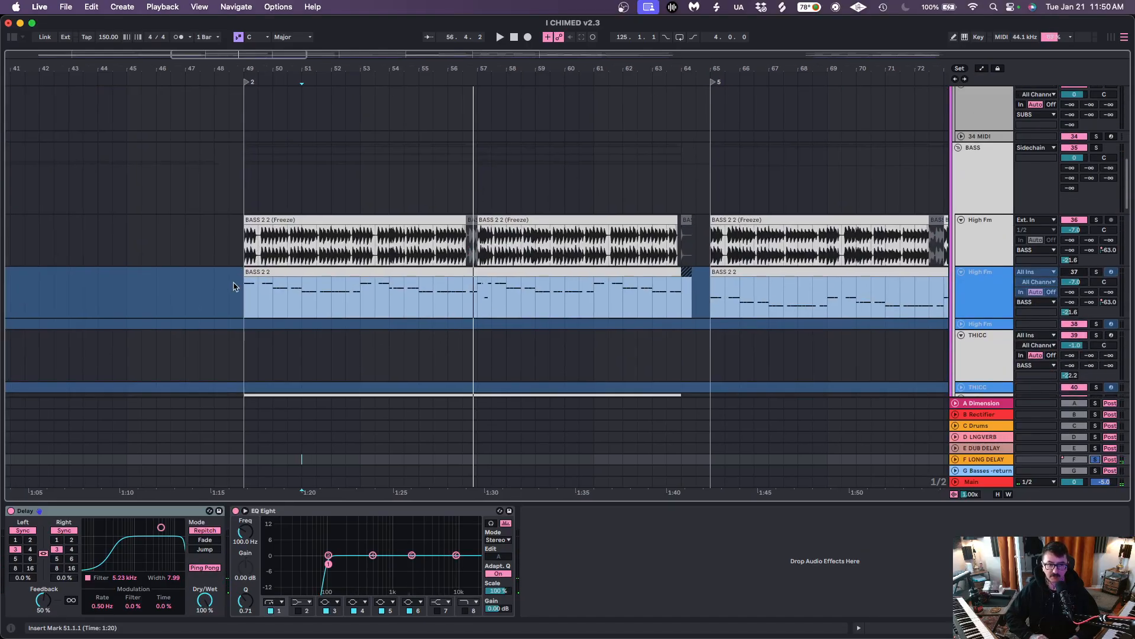
click(245, 300)
scroll(244, 300, down, 2)
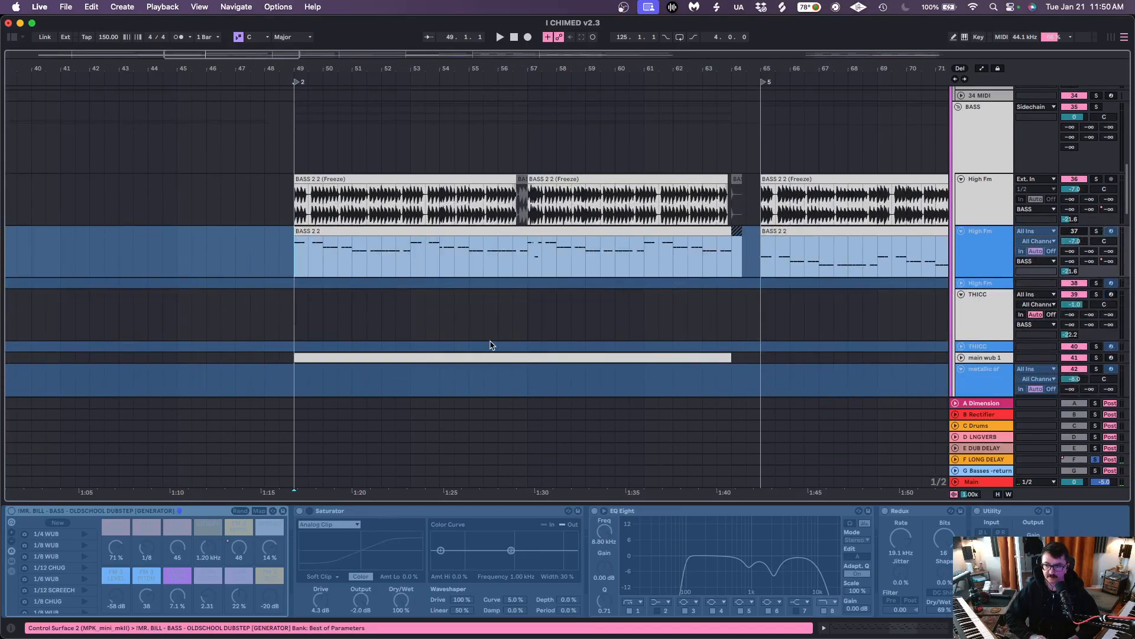
click(1095, 461)
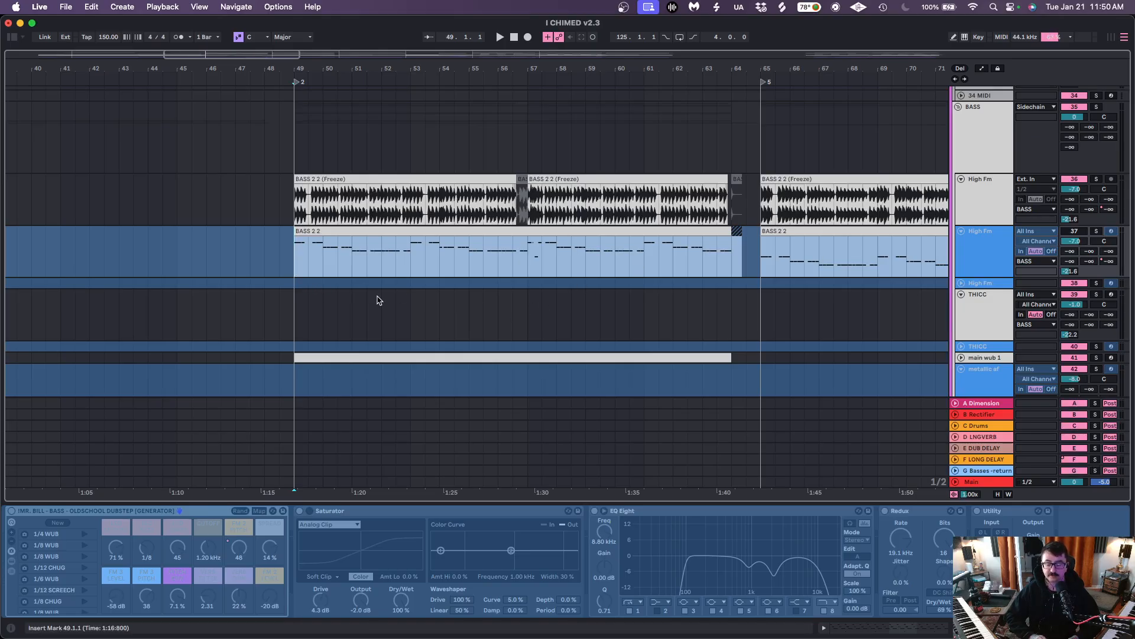
Look over the tracks in the BASS group, then solo the group and play it from bar 49
scroll(378, 300, down, 10)
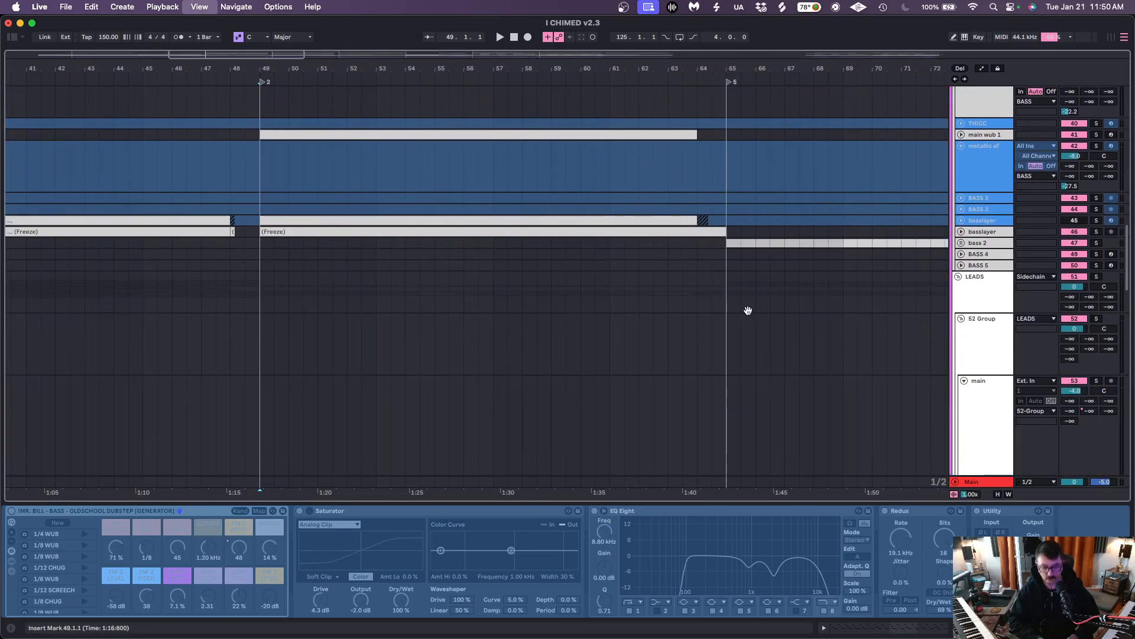
click(255, 251)
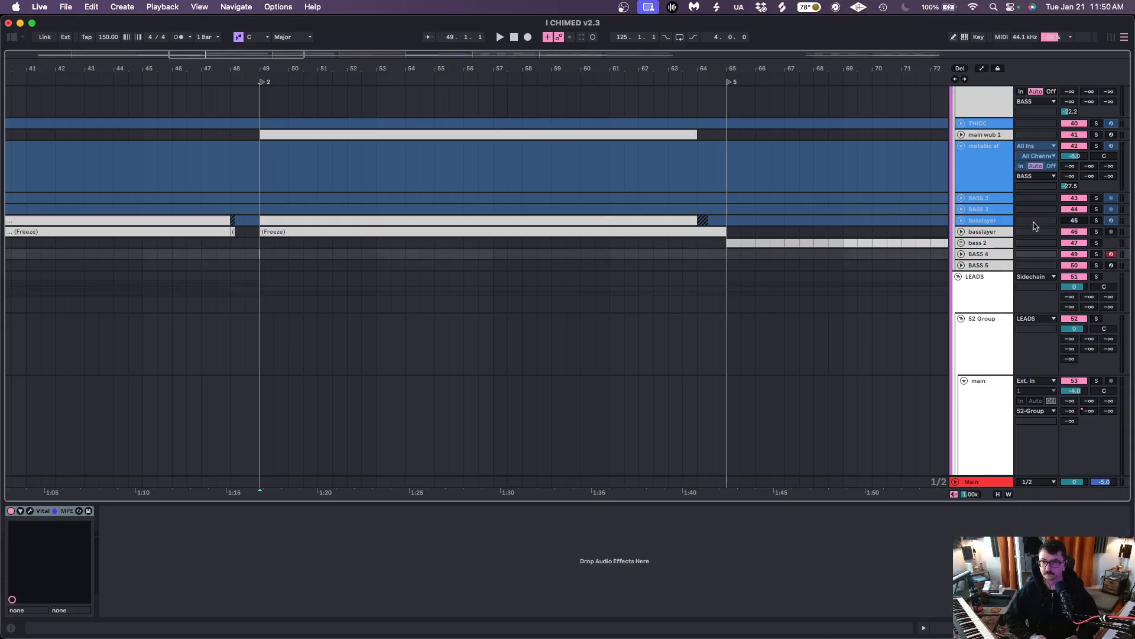
scroll(958, 231, up, 10)
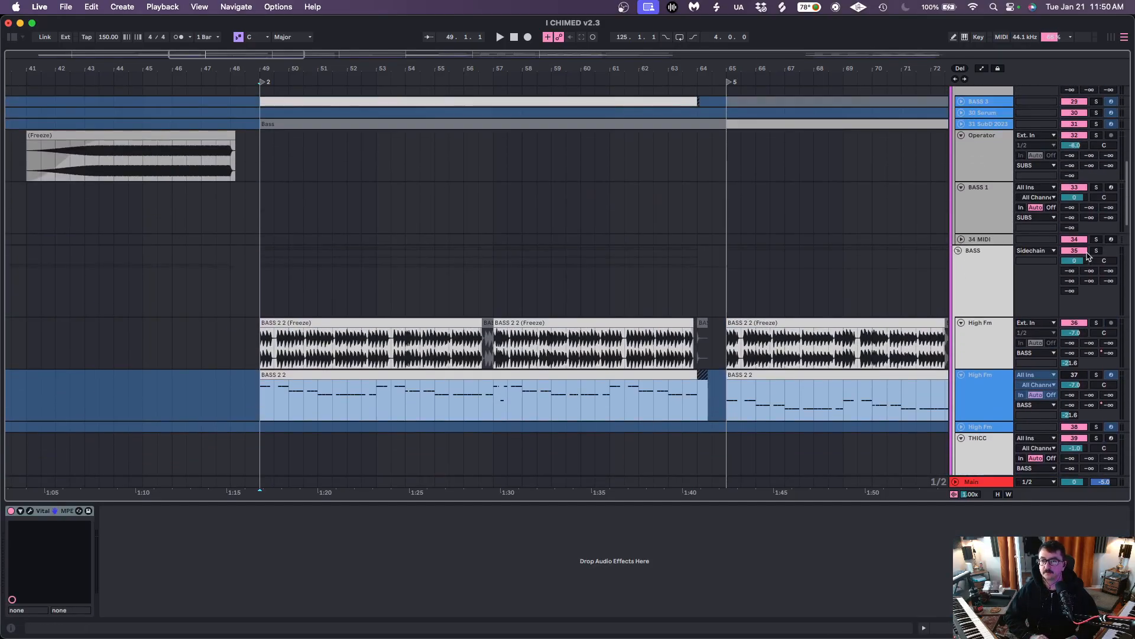
click(1097, 250)
scroll(595, 240, down, 5)
key(space)
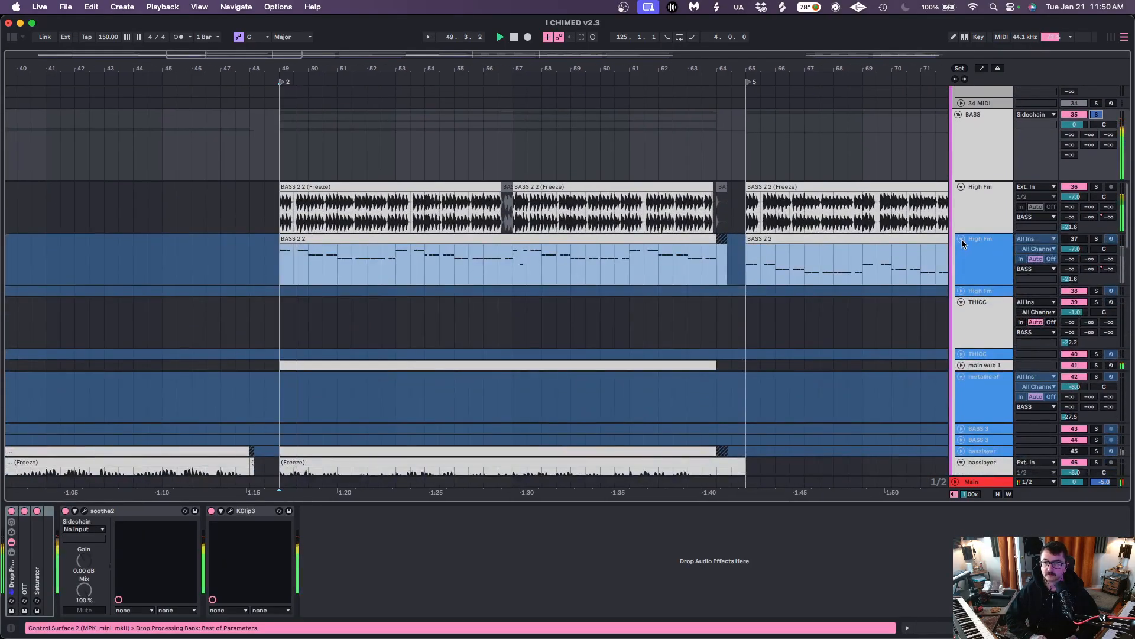
scroll(963, 241, down, 5)
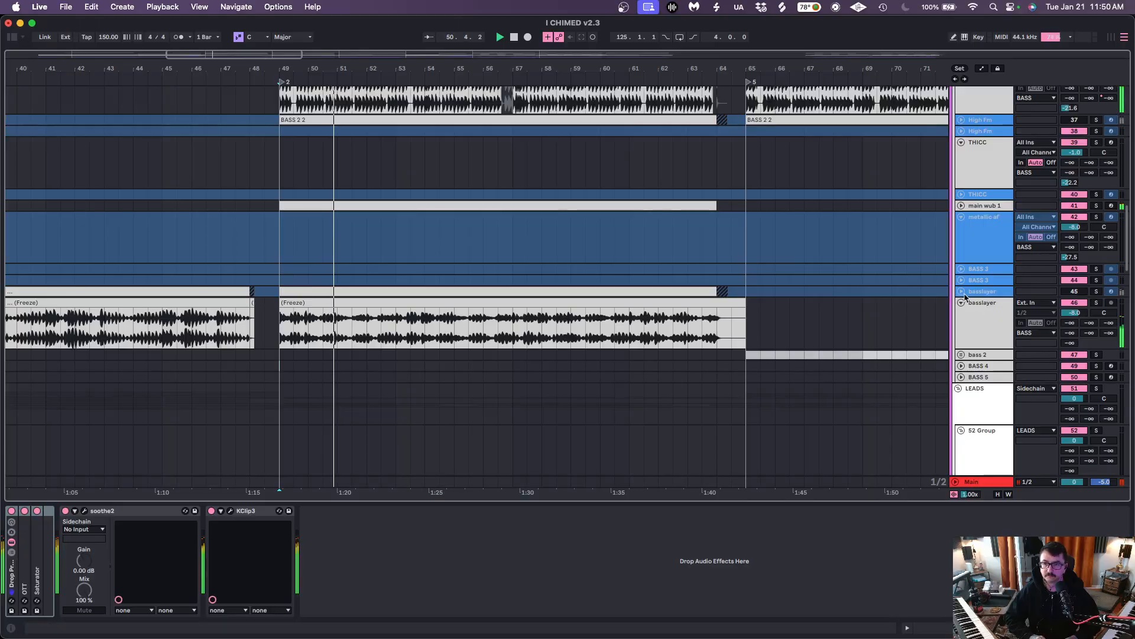
Unfold the frozen MIDI basslayer track and play it soloed from bar 49
click(962, 292)
click(984, 313)
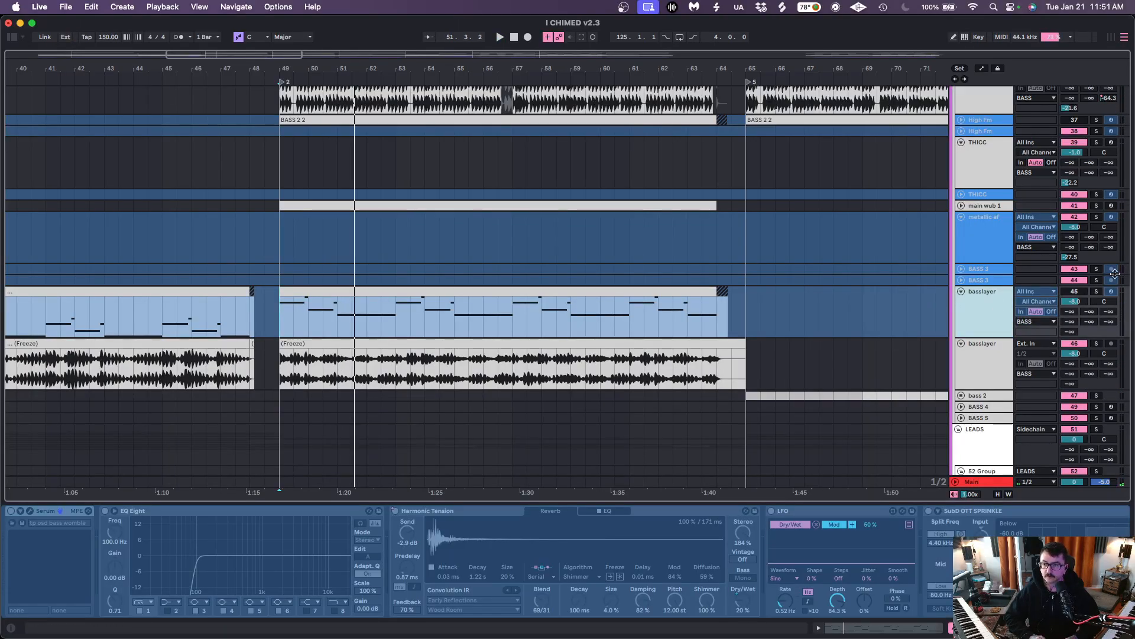
click(1096, 292)
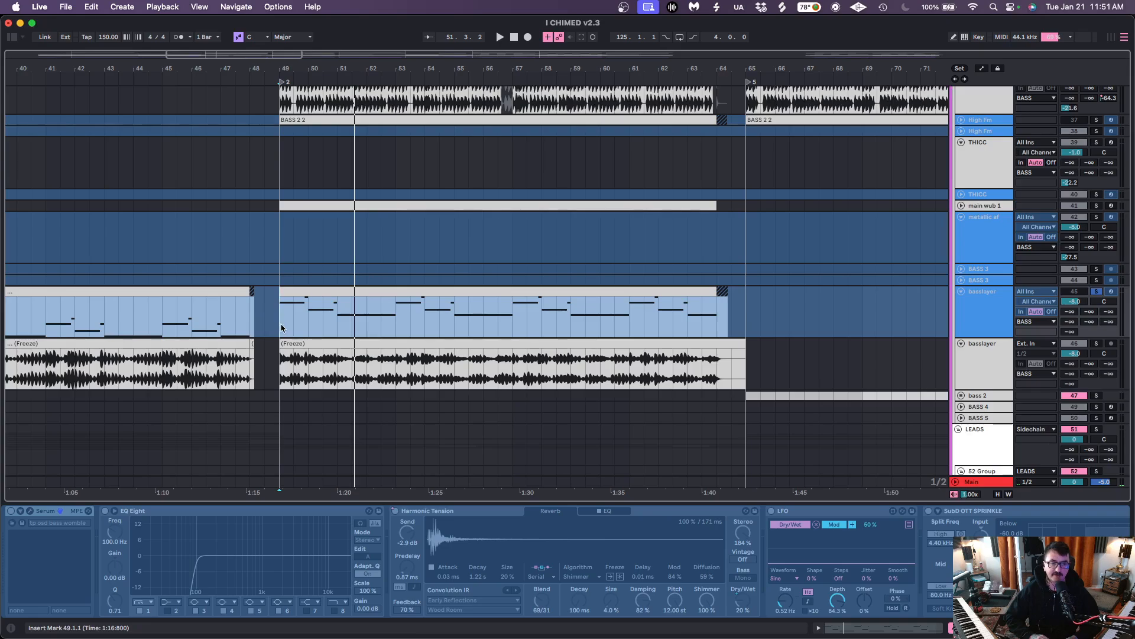
key(space)
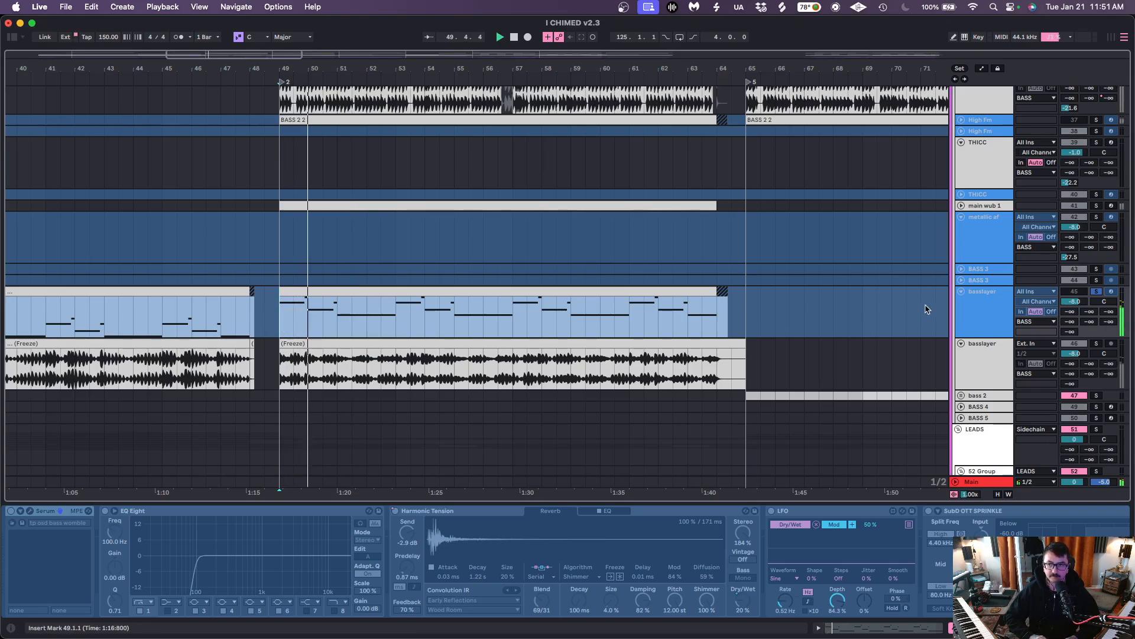
Unfreeze the MIDI basslayer track and inspect its device chain from Serum through the final EQ Eight and Utility
right_click(980, 311)
click(1019, 378)
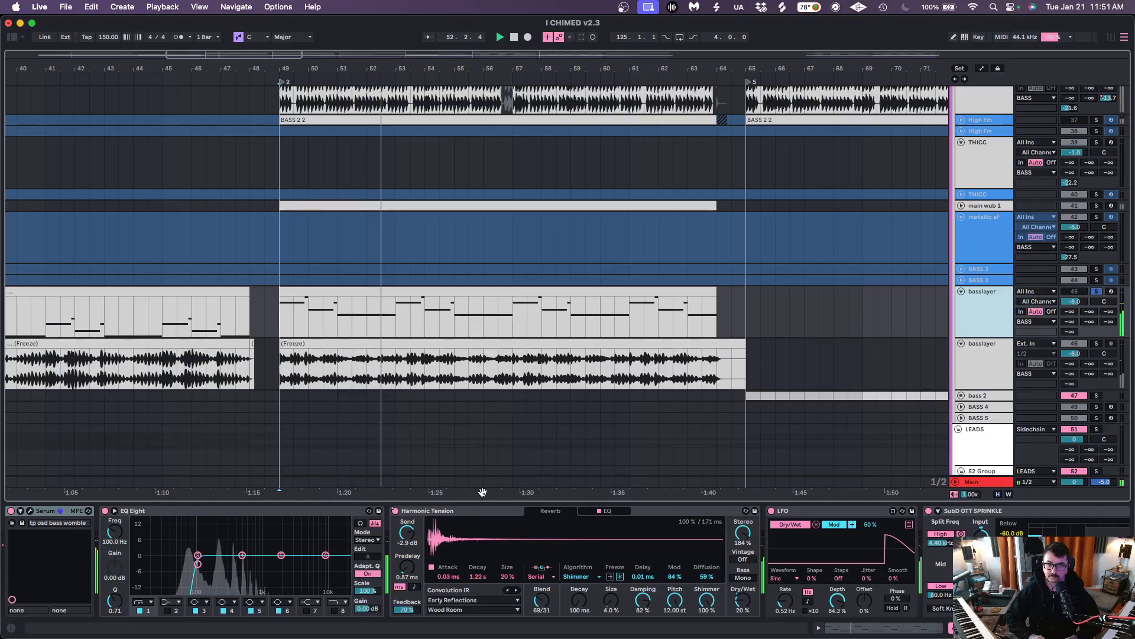
scroll(439, 514, right, 10)
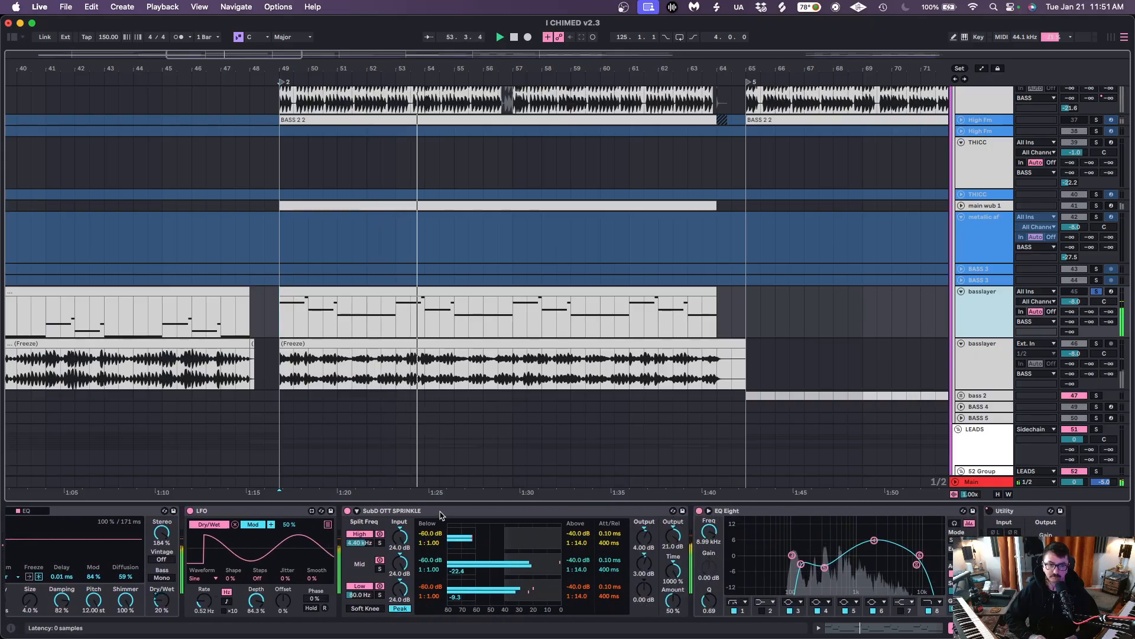
scroll(440, 515, left, 10)
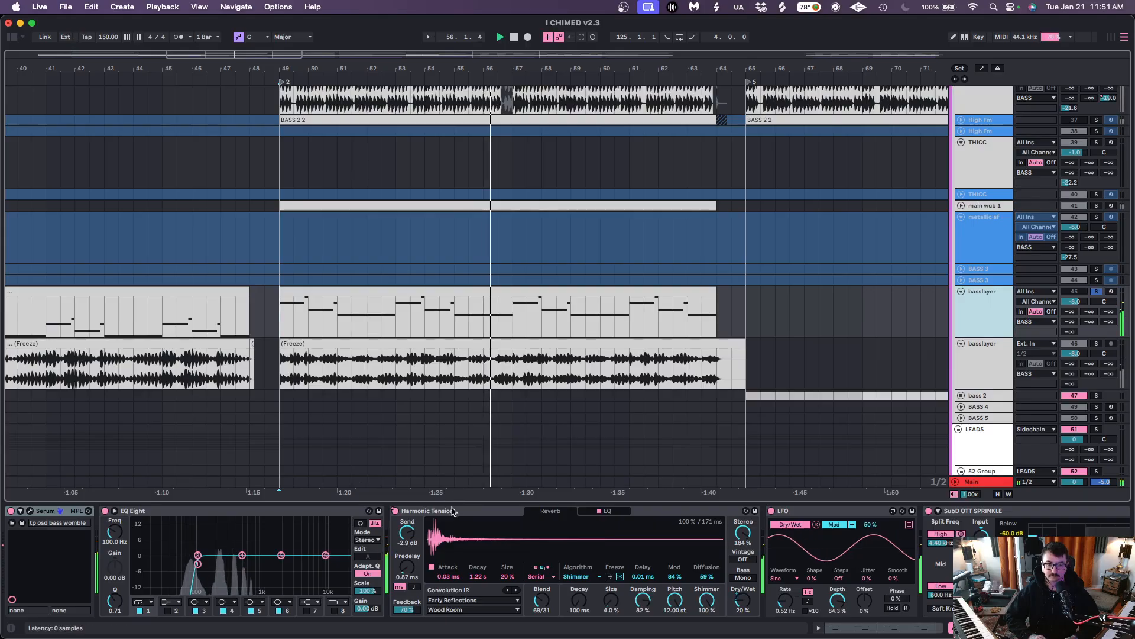
Select the Harmonic Tension reverb on basslayer and play the track from bar 49 with the reverb bypassed
click(450, 511)
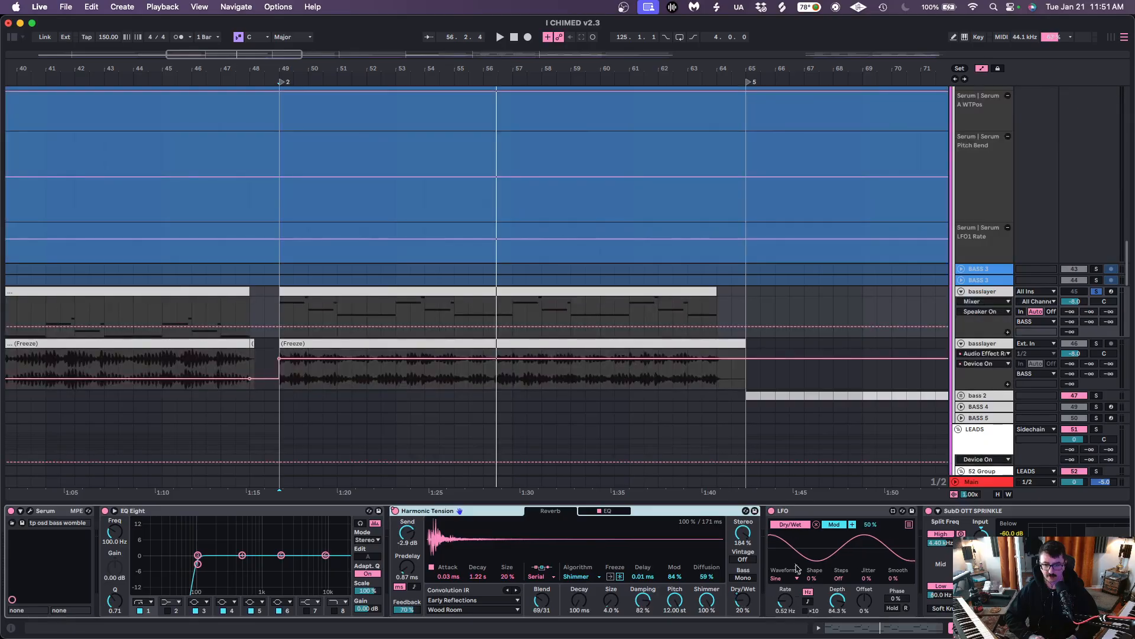
scroll(811, 514, right, 3)
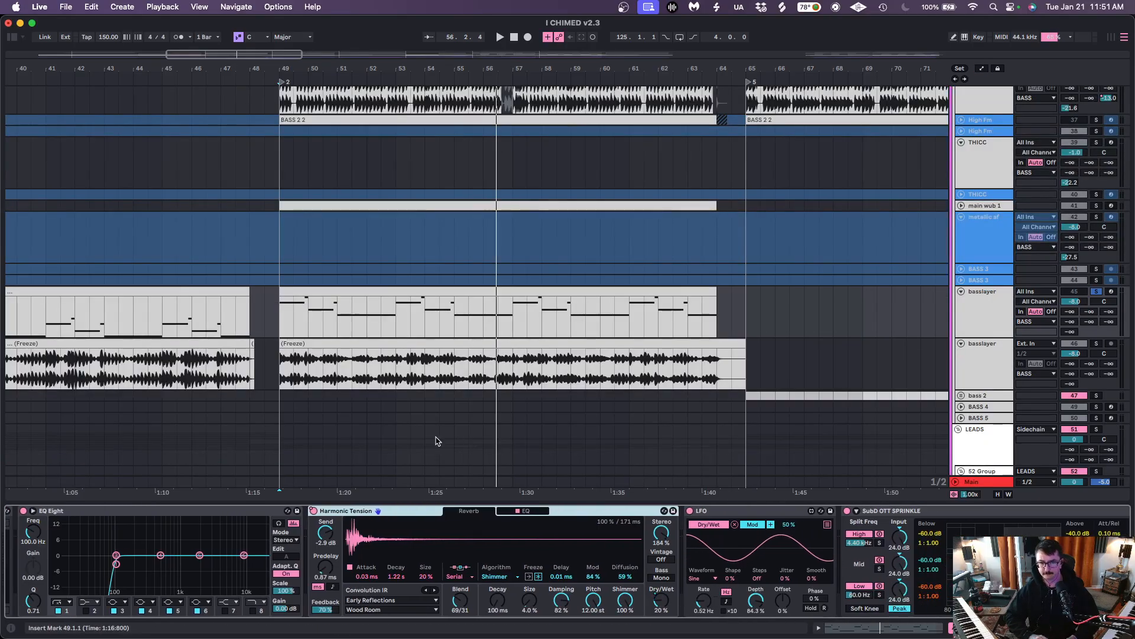
key(space)
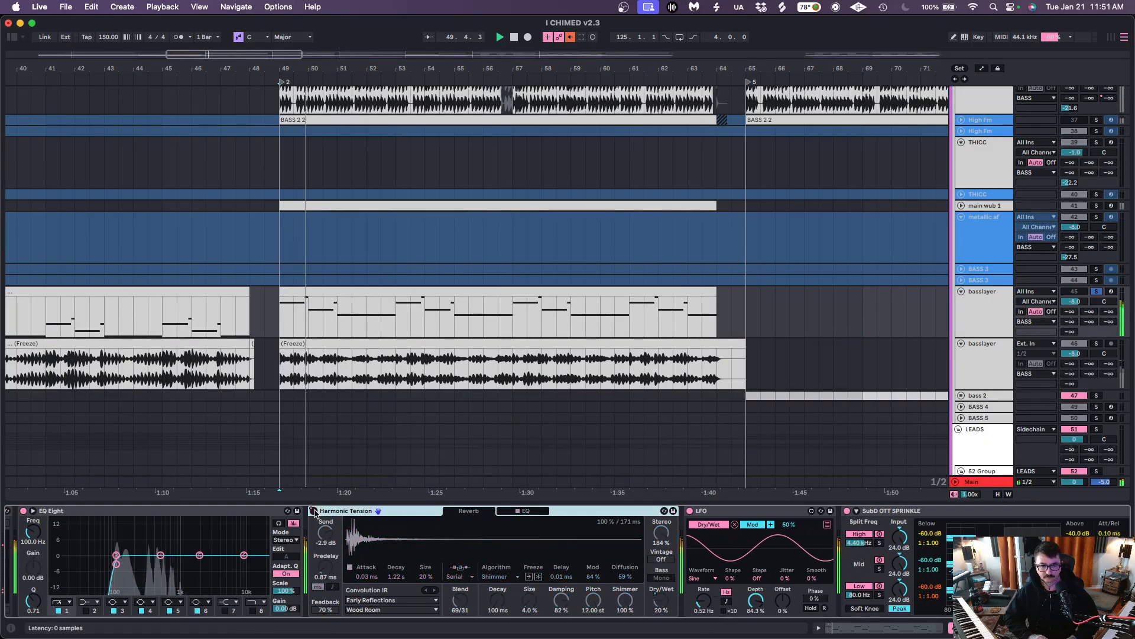
scroll(224, 499, left, 3)
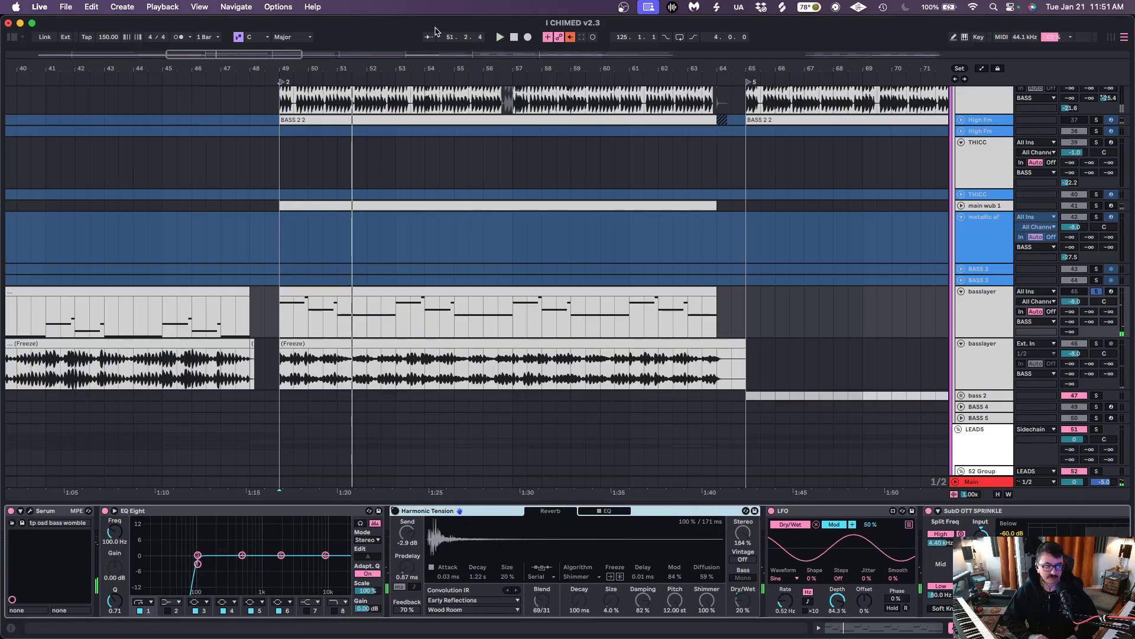
Restore the overridden automation, turning the Harmonic Tension reverb back on, and review the rest of the basslayer device chain
click(570, 37)
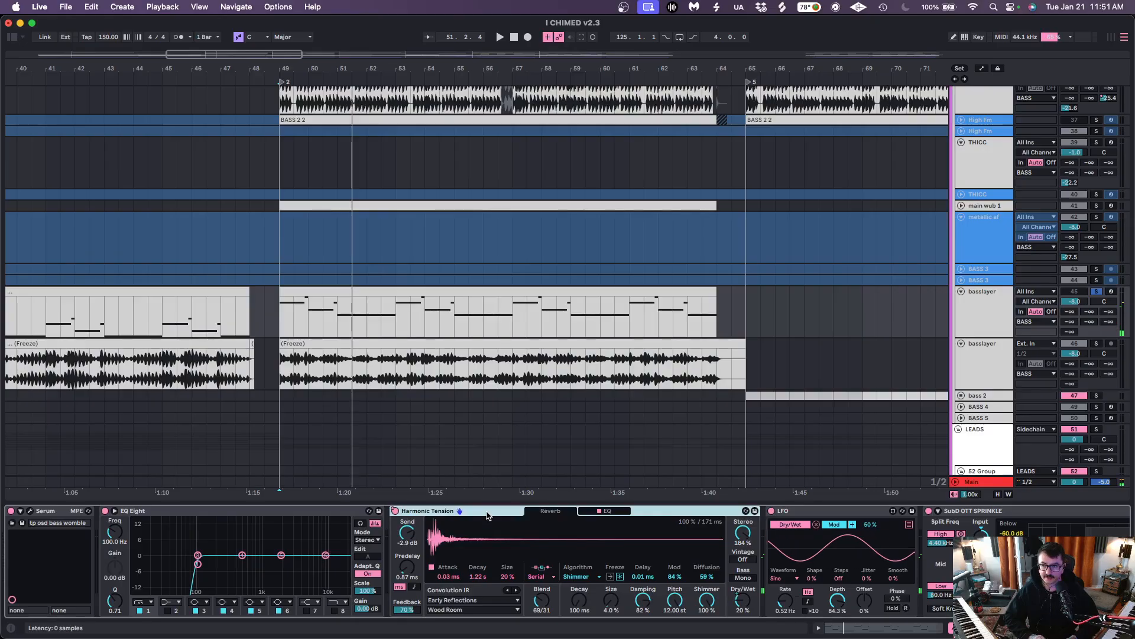
scroll(499, 414, right, 5)
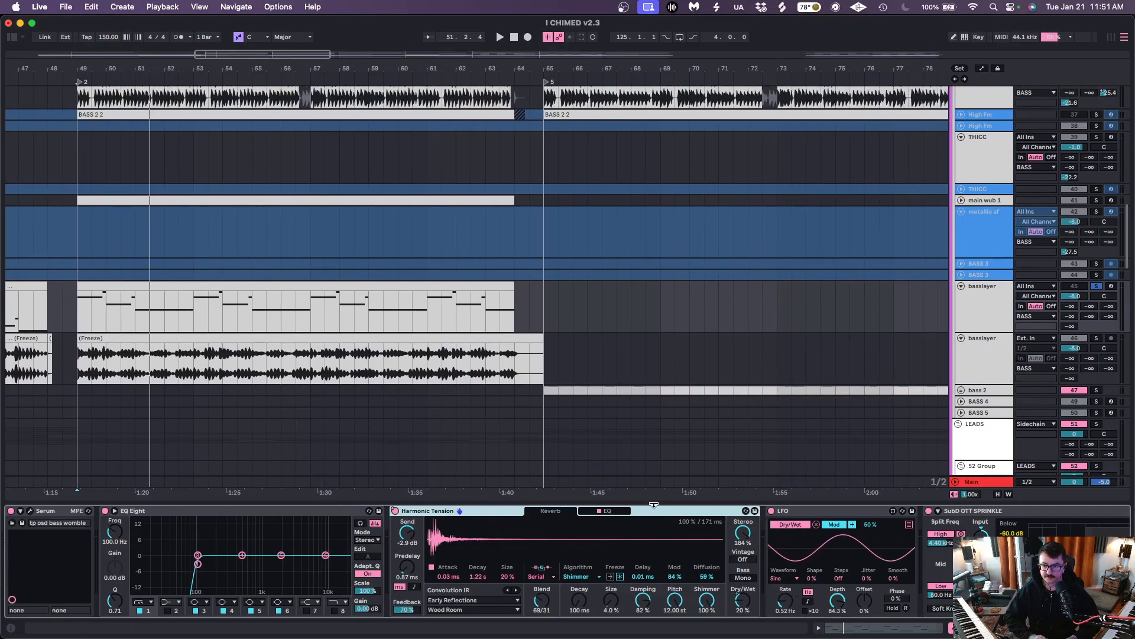
scroll(670, 518, right, 10)
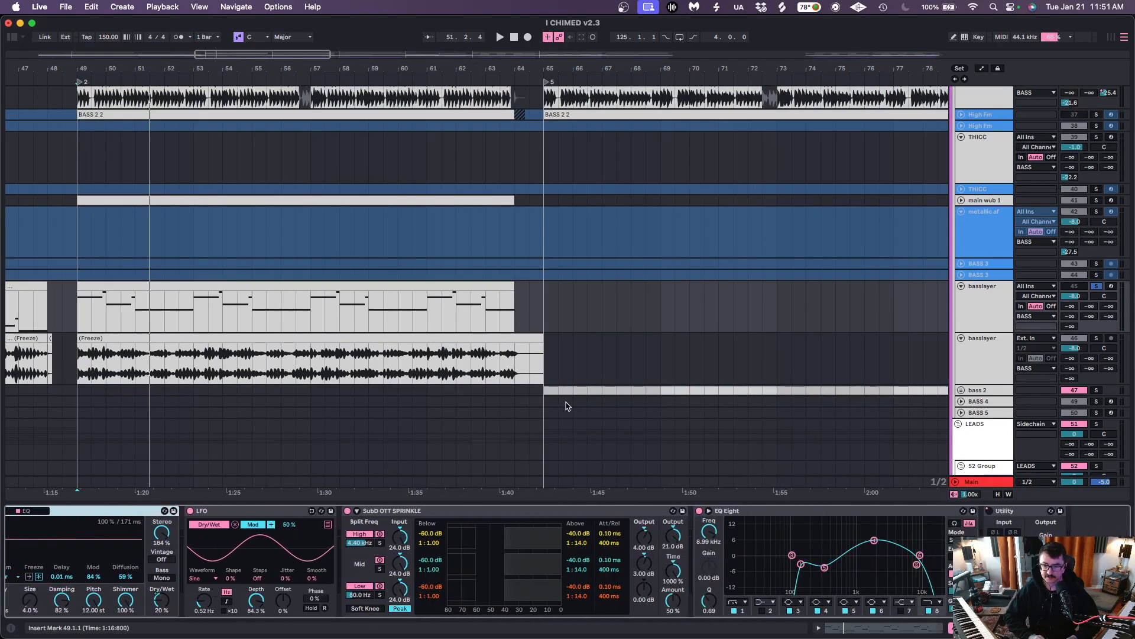
scroll(567, 406, left, 8)
Solo the frozen basslayer audio track instead of the MIDI one and play it from bar 49
click(981, 354)
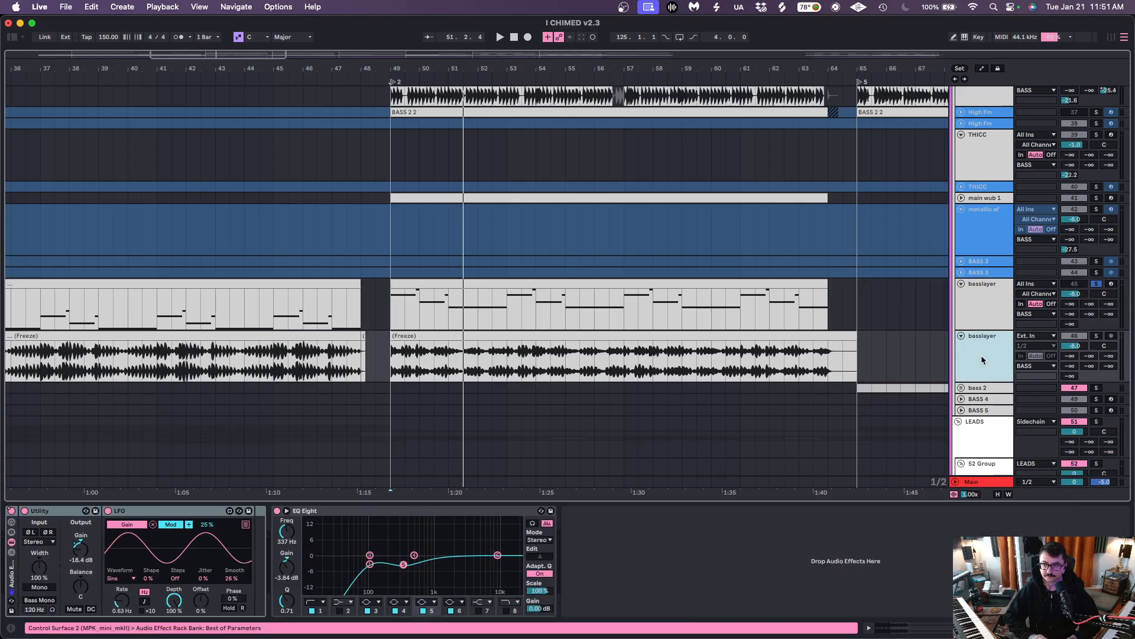
click(1097, 284)
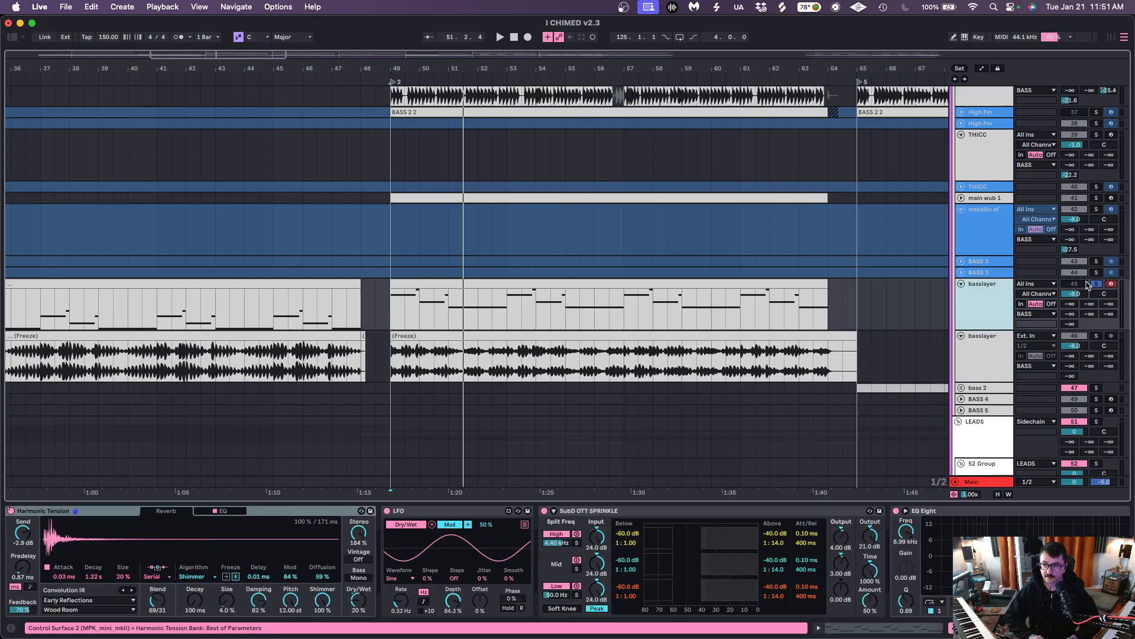
click(1097, 336)
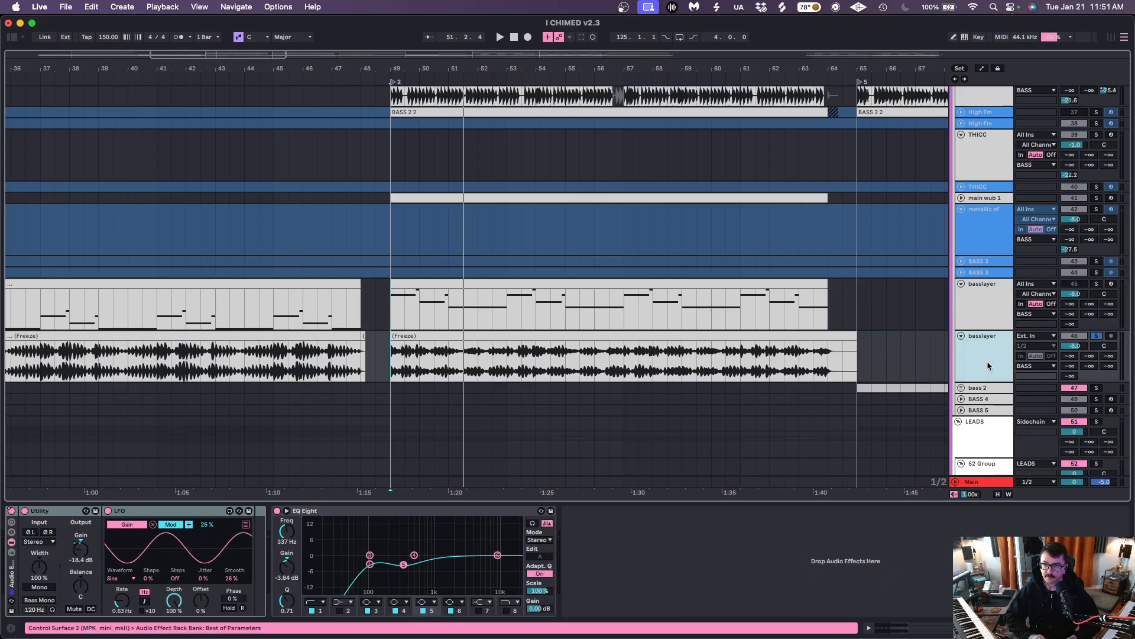
key(space)
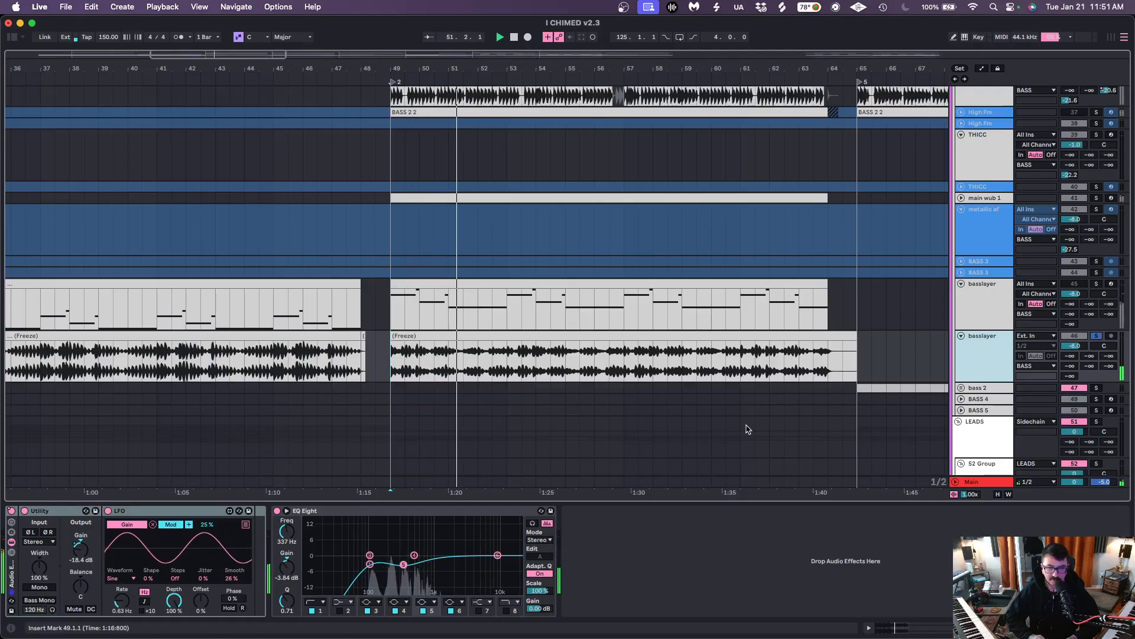
Solo the BASS group during playback, then unfold main wub 1, view its device chain and solo that track
scroll(967, 282, up, 5)
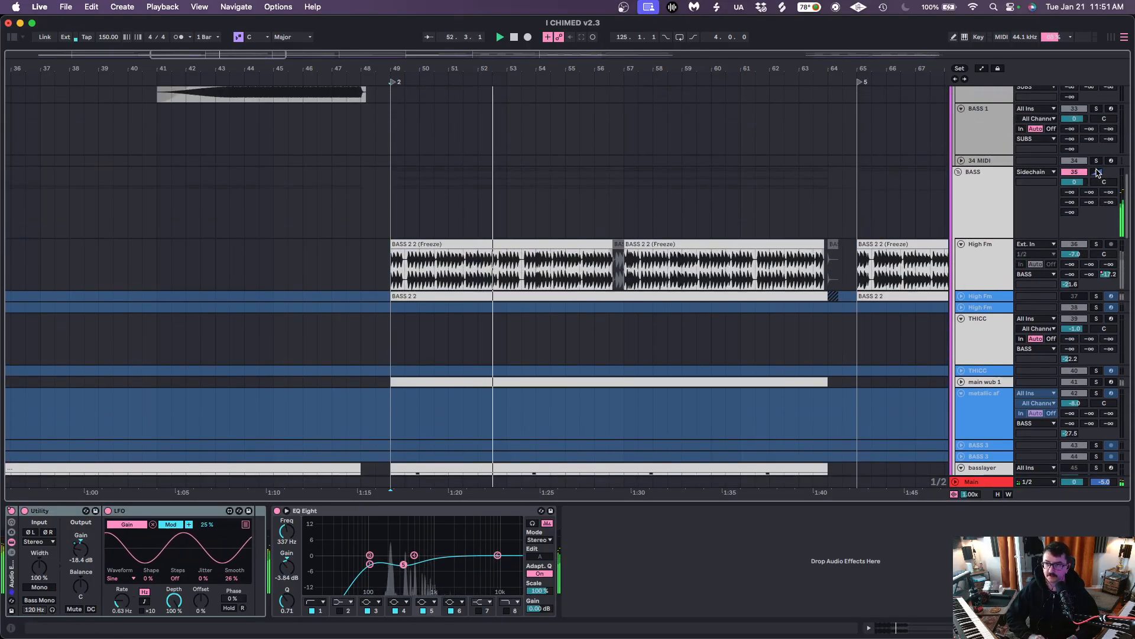
click(1097, 172)
scroll(848, 261, down, 5)
click(962, 235)
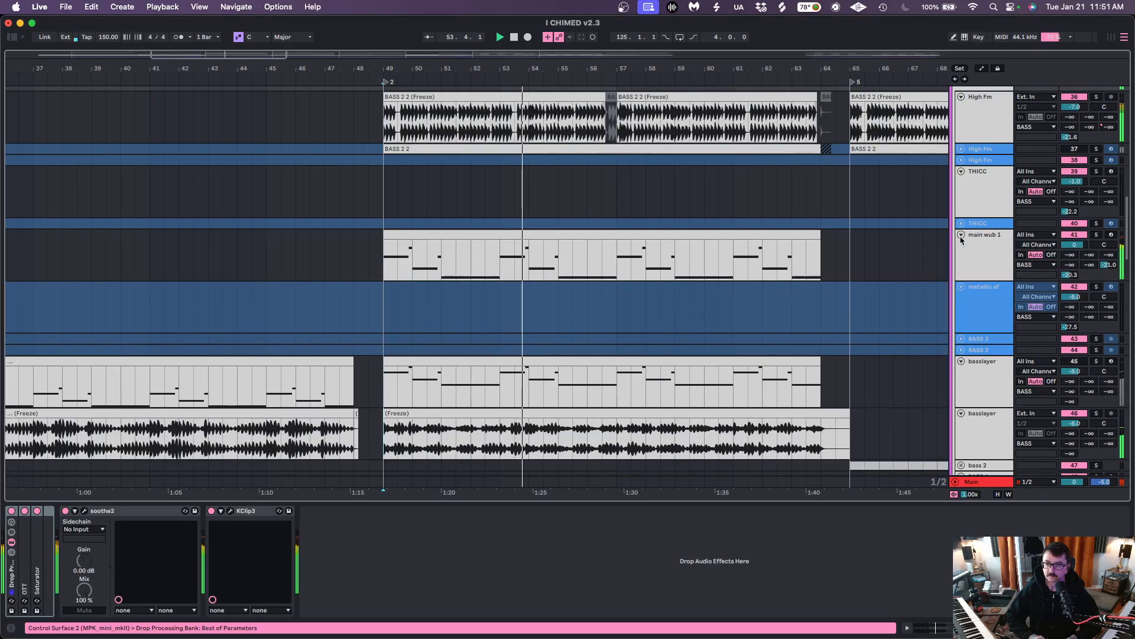
click(986, 251)
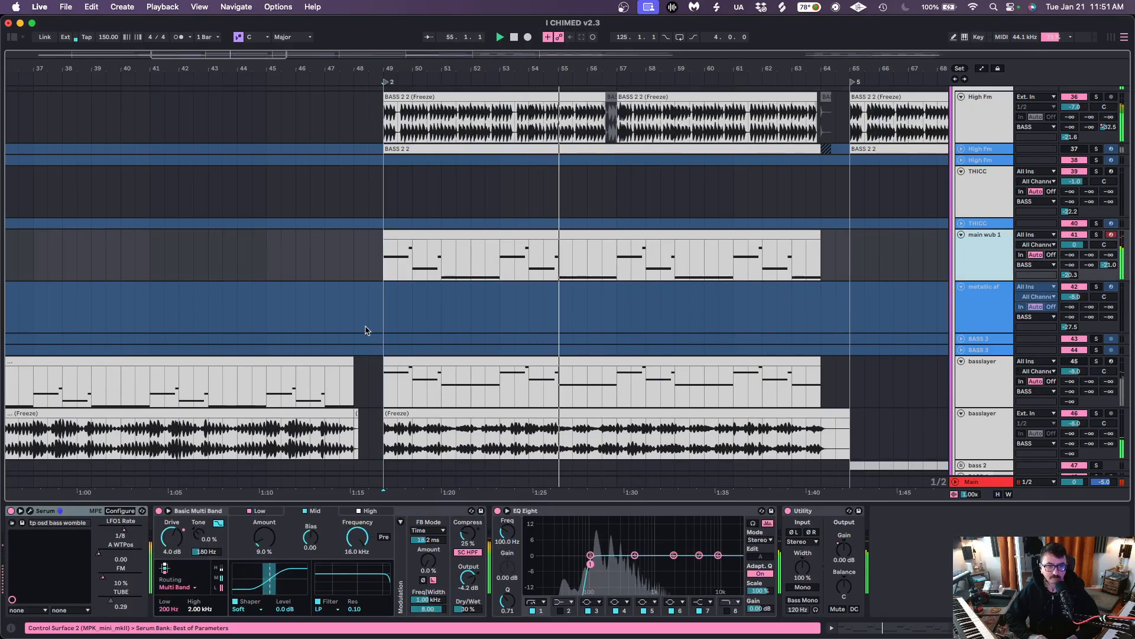
click(1097, 235)
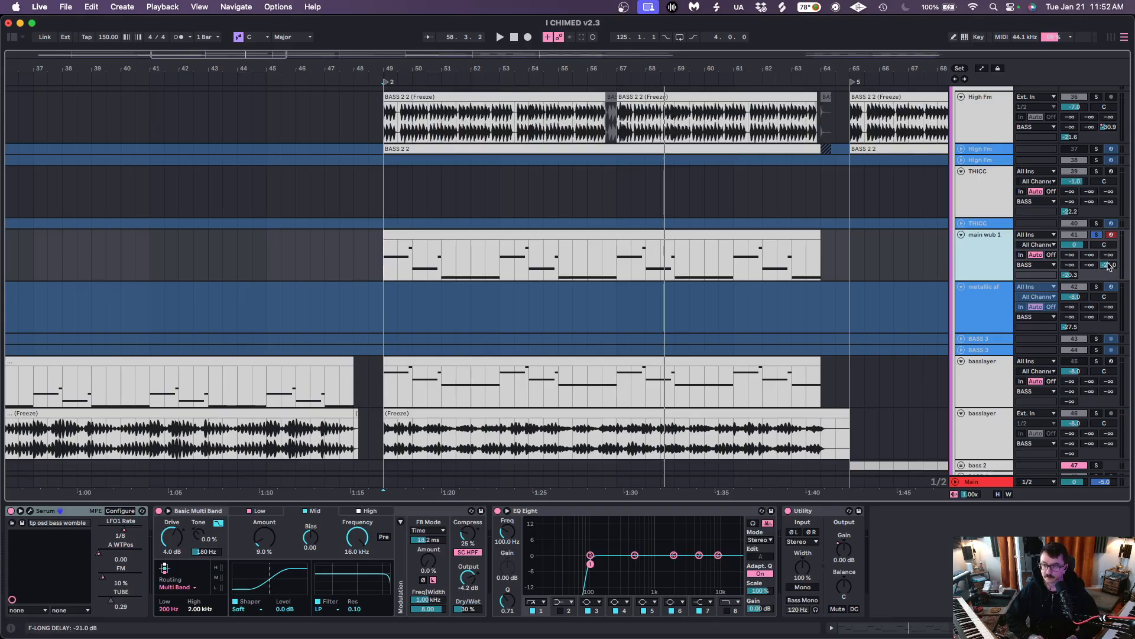
Show the return tracks, unfold the G Basses-return track and inspect its rack, including the Overdrive and Delay devices
key(super+alt+r)
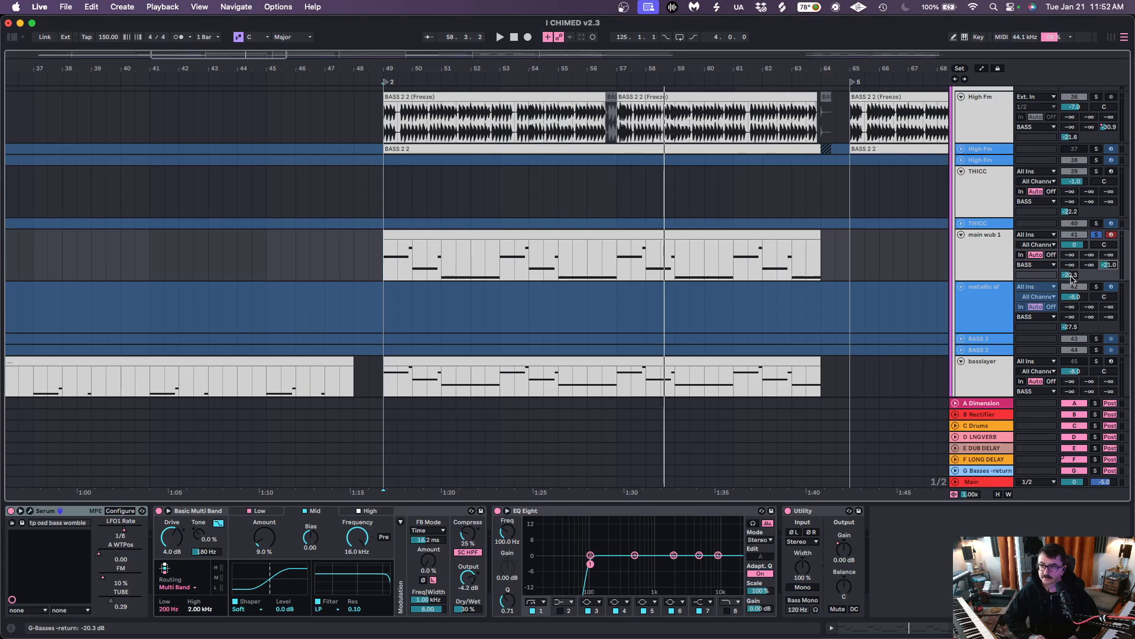
click(958, 471)
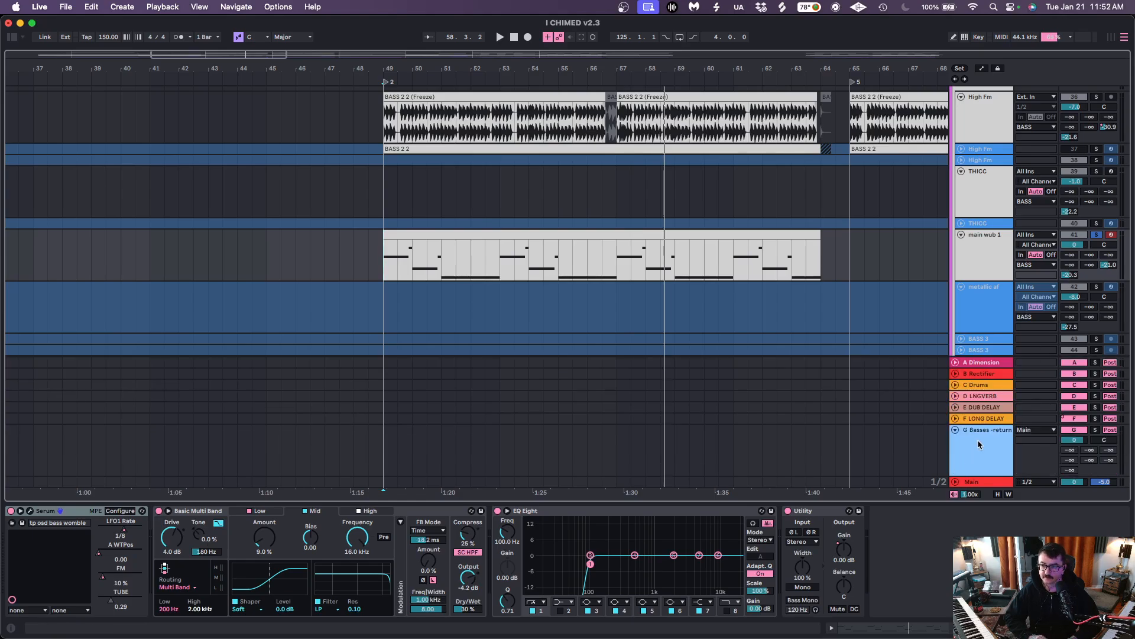
click(986, 433)
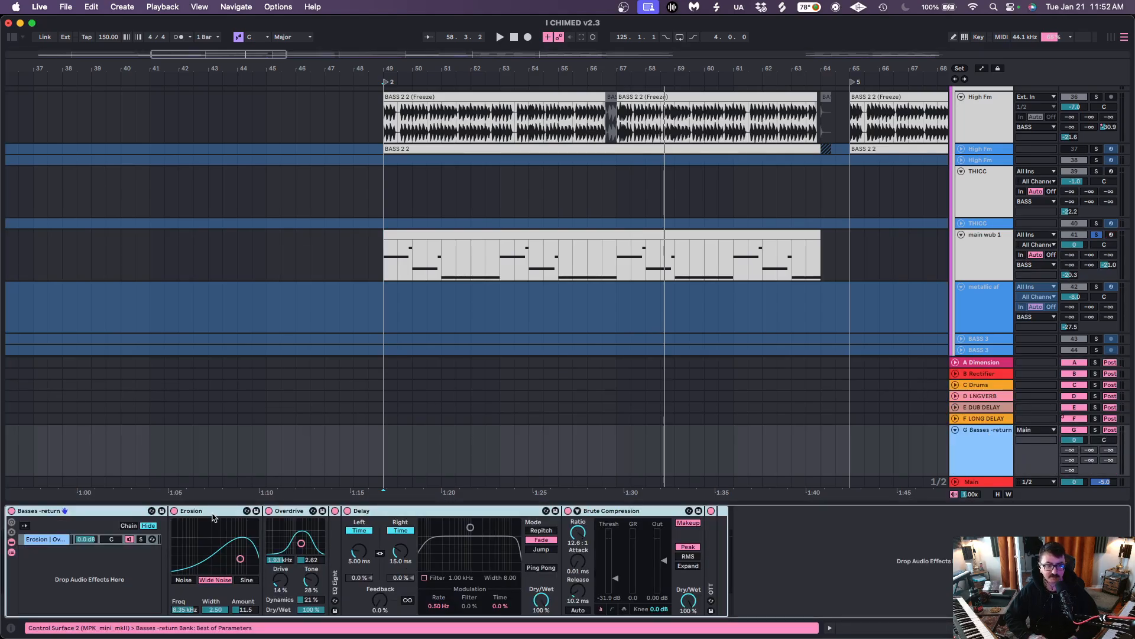
click(287, 511)
click(442, 512)
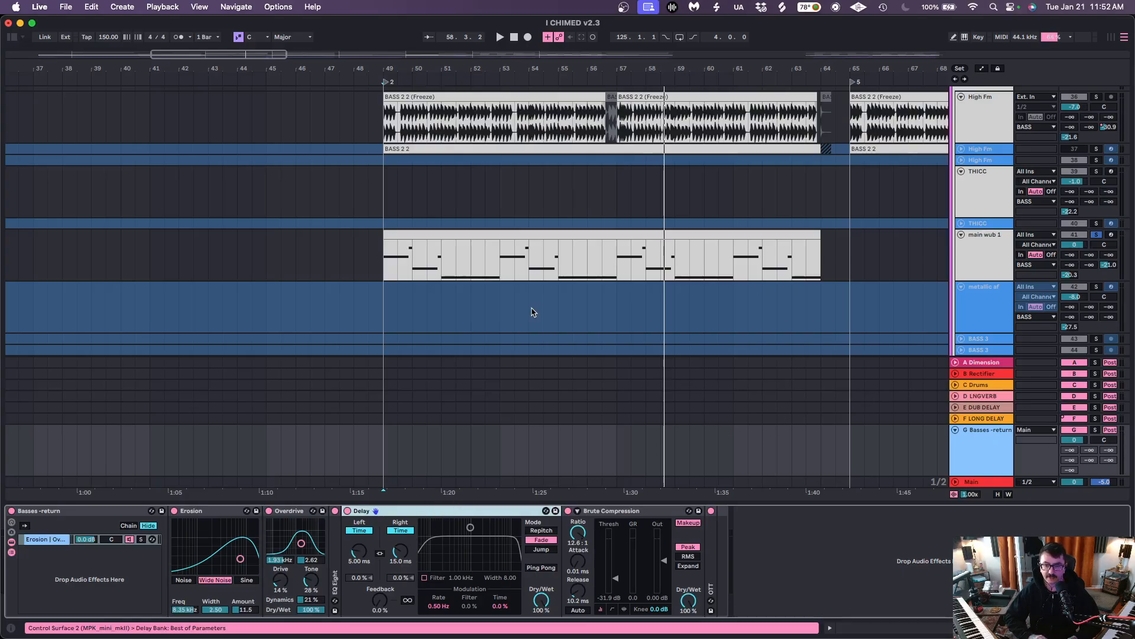
Play from bar 49 with the Basses-return track soloed, then fold it and hide the return tracks
key(space)
click(1095, 430)
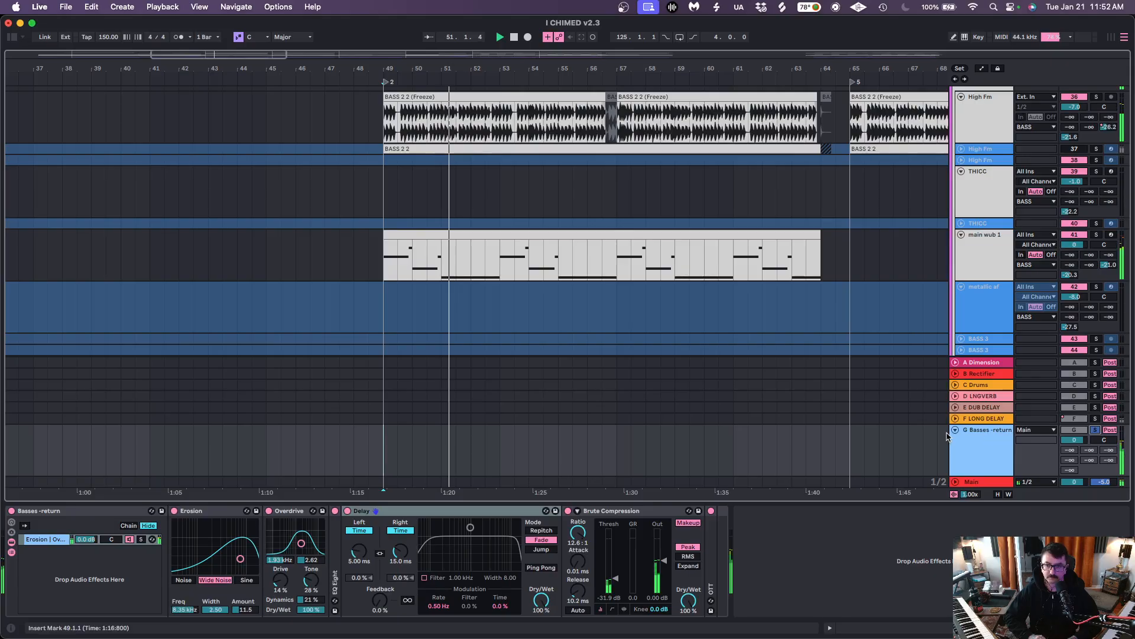
click(955, 430)
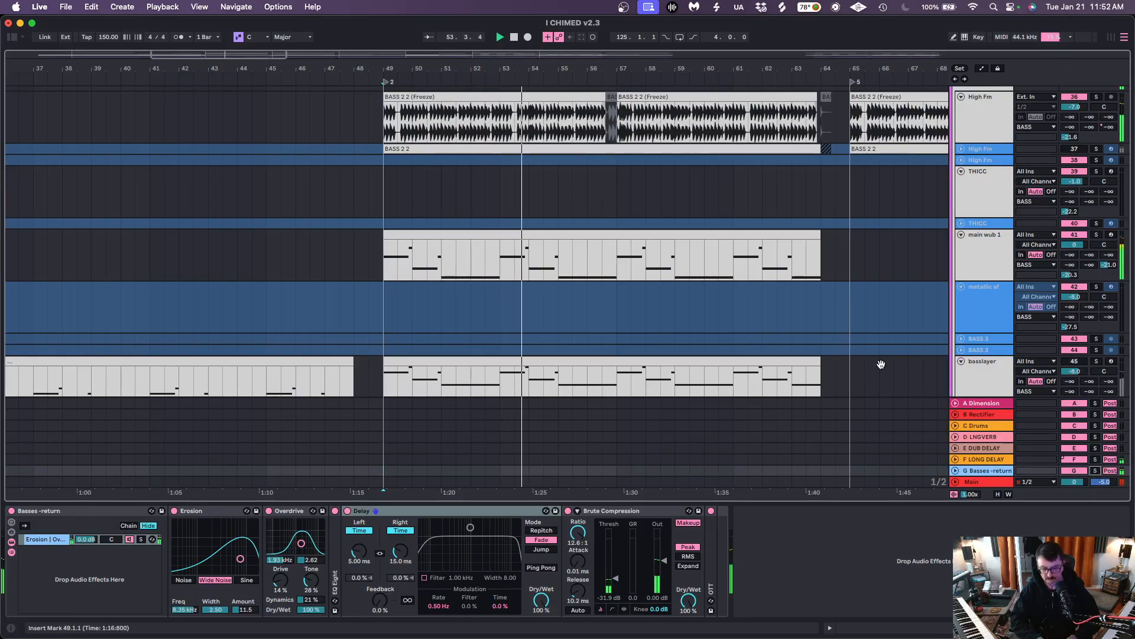
key(super+alt+r)
Look over the lead, FX, bass and drum tracks during full-mix playback, then unfold the Snares group and stop
scroll(727, 290, down, 10)
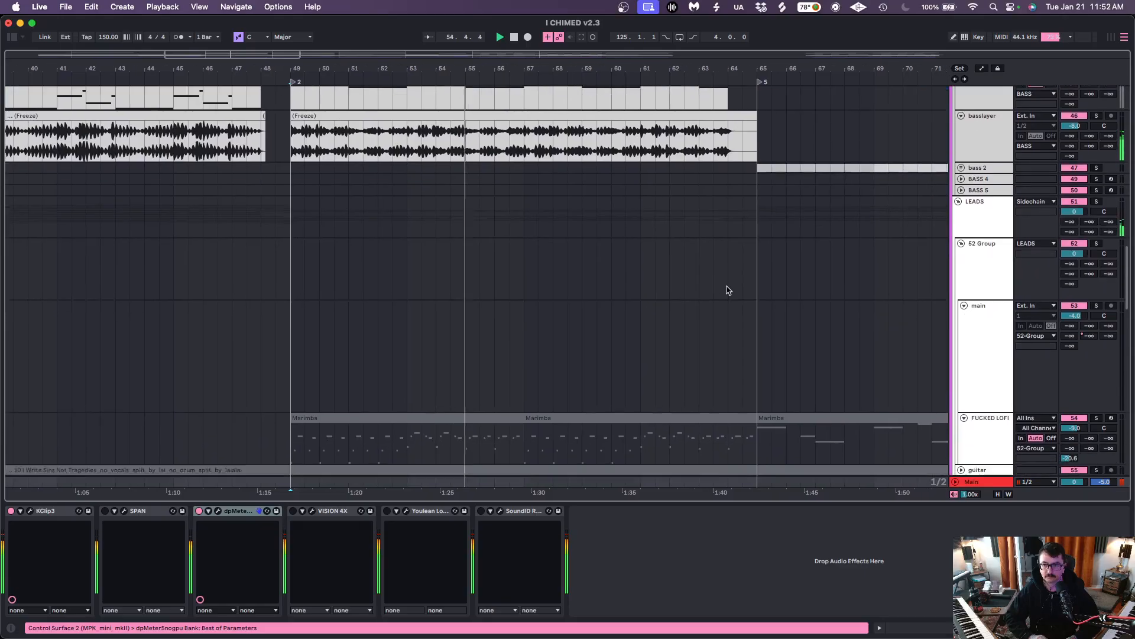
scroll(727, 290, down, 8)
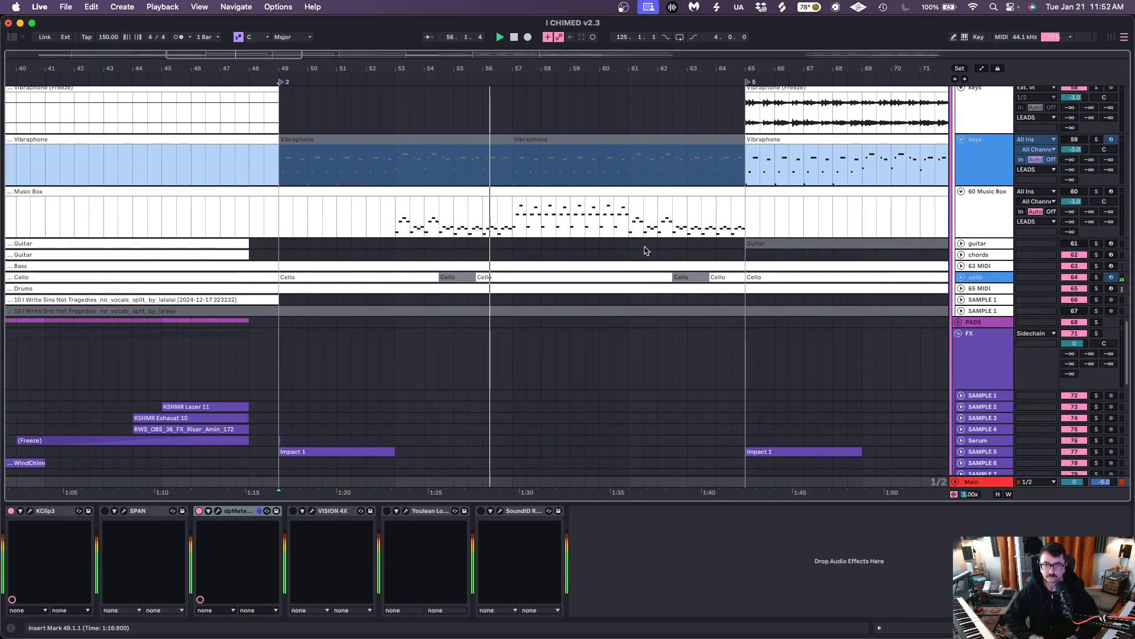
scroll(645, 250, up, 15)
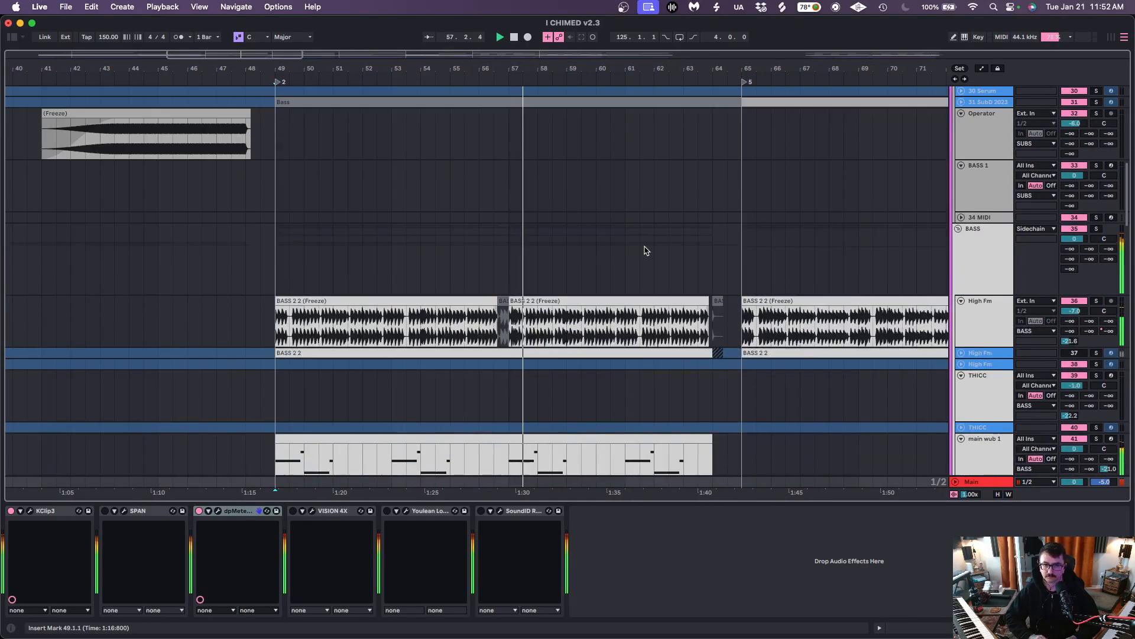
scroll(646, 250, up, 15)
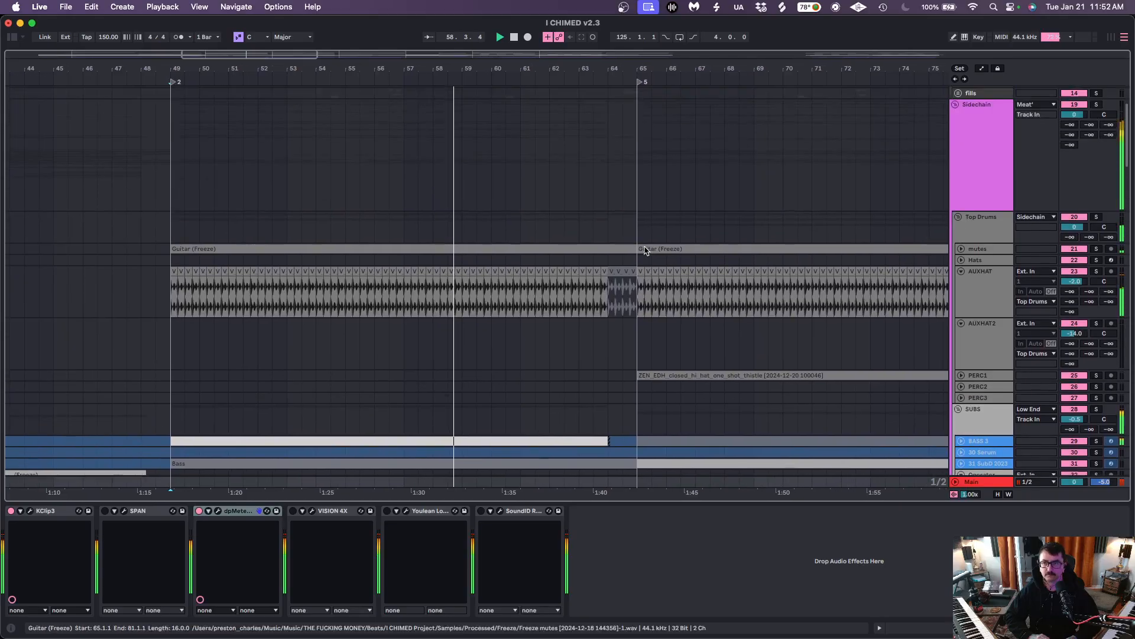
click(959, 180)
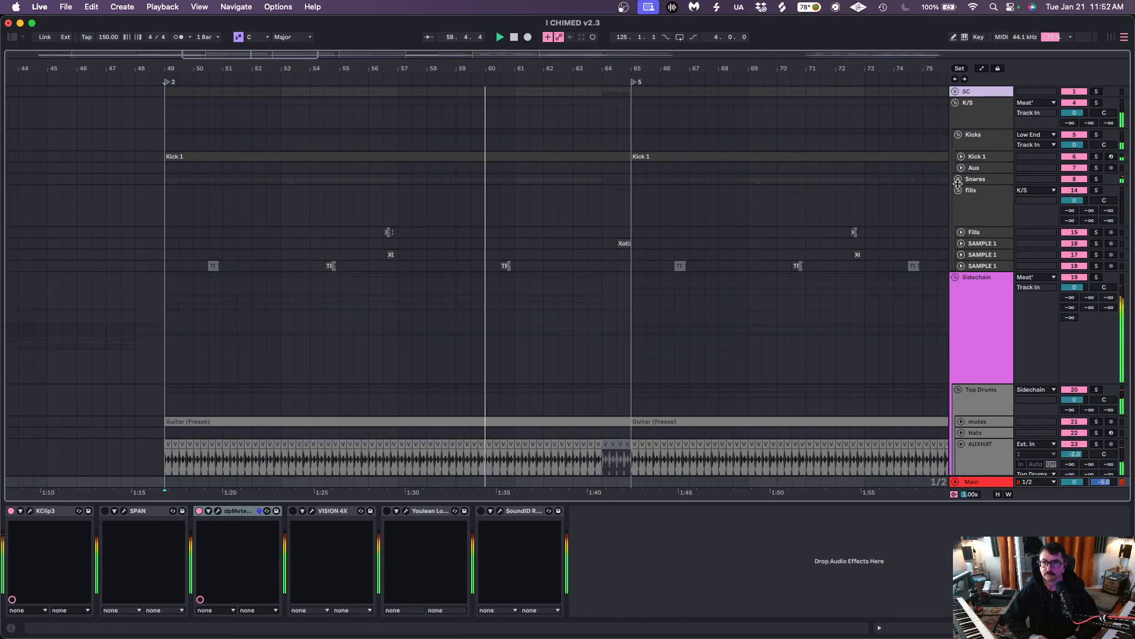
key(space)
Set the insert marker at 56.3 before the drum fill and inspect the device chains of the fill tracks and fills group
drag(371, 65, 441, 319)
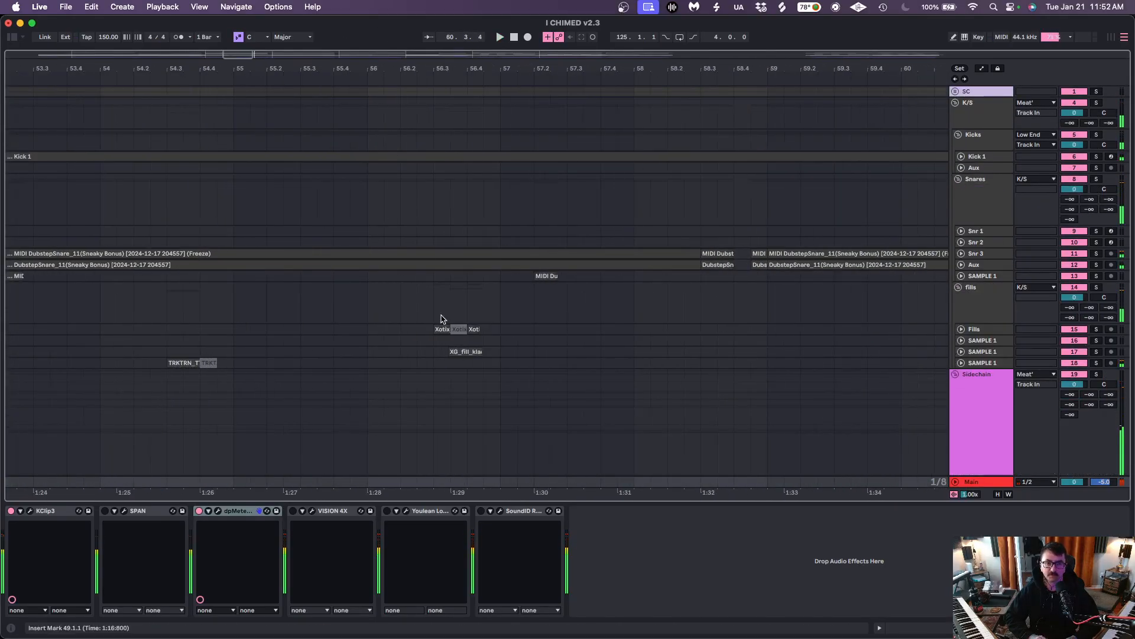
click(407, 314)
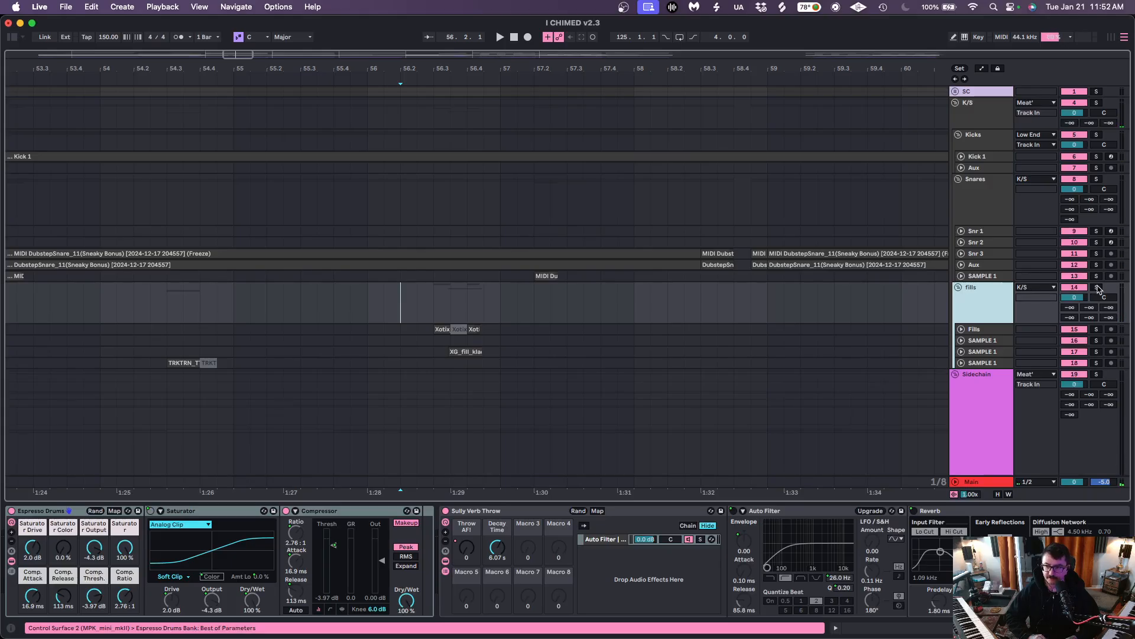
drag(486, 68, 425, 344)
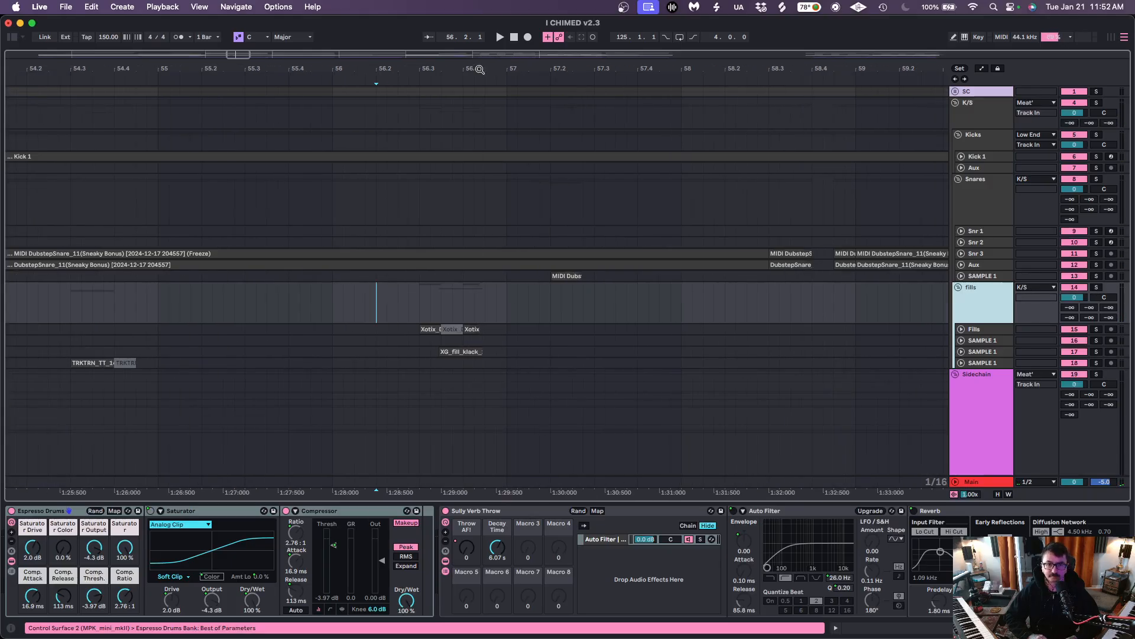
click(419, 341)
click(984, 351)
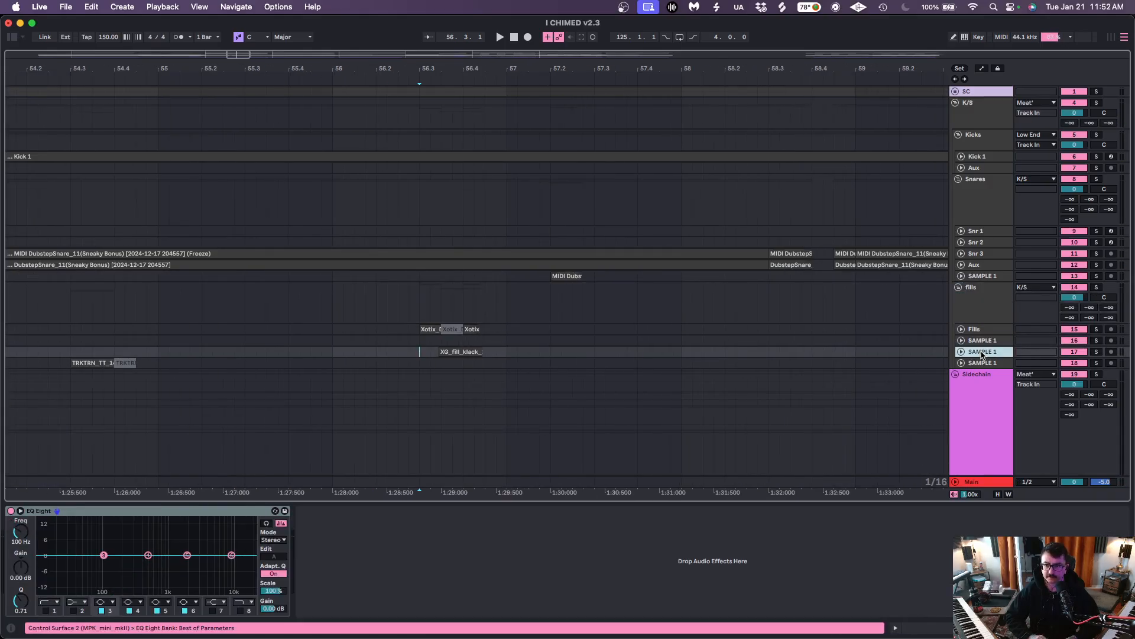
click(982, 330)
click(983, 310)
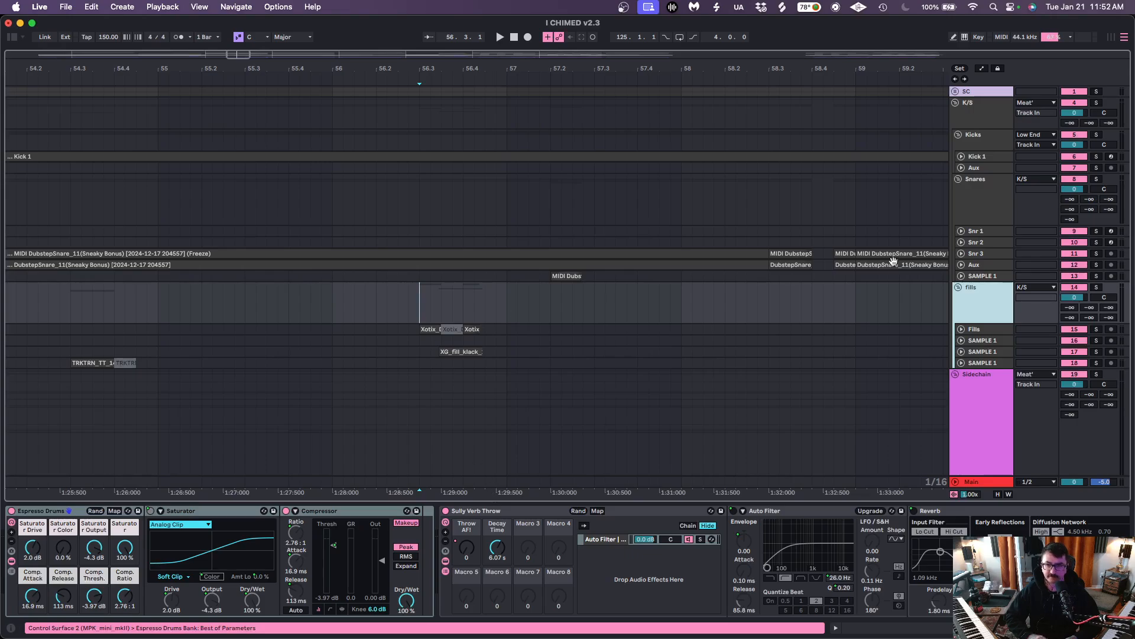
Play the fills group soloed from 56.3, then unsolo it and replay the fill in the full mix
click(1097, 288)
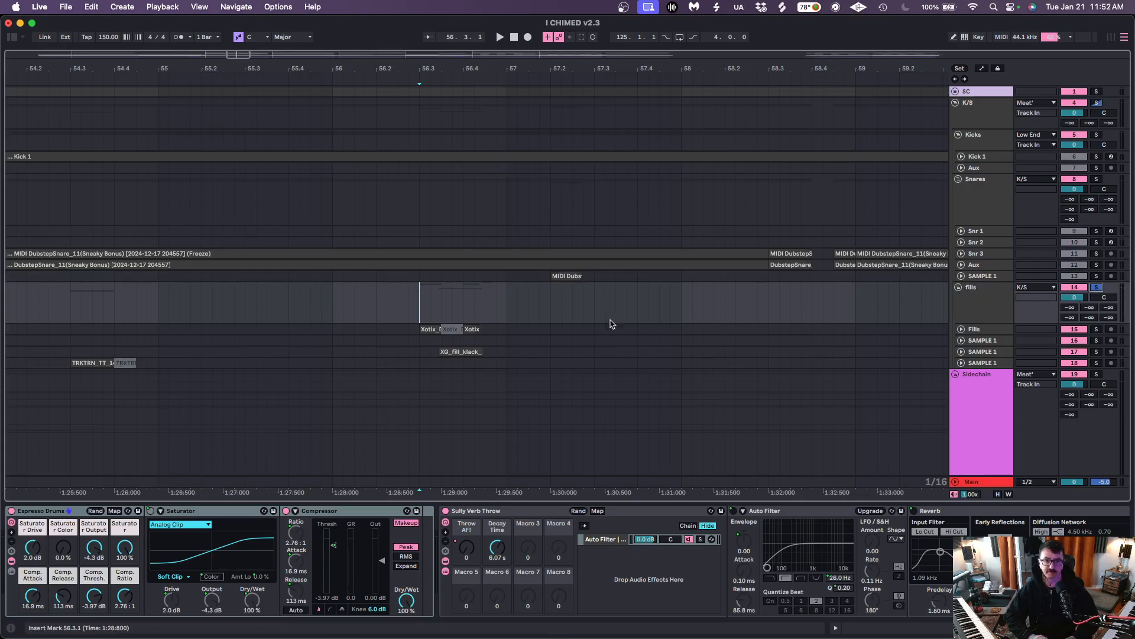
key(space)
key(space)
key(space)
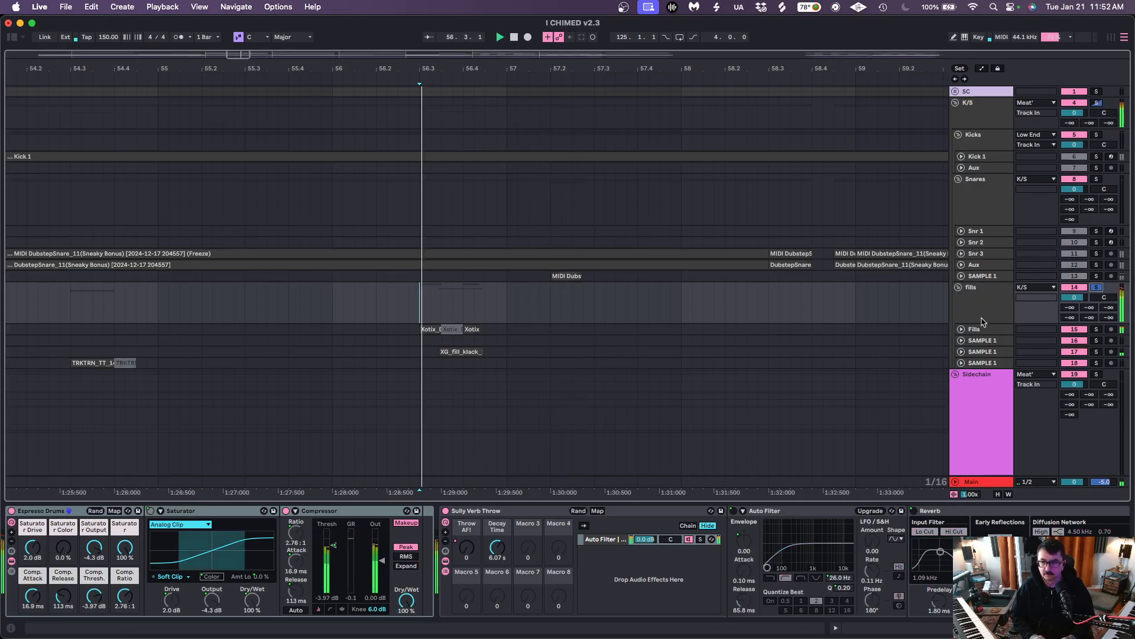
click(1097, 288)
key(space)
key(space)
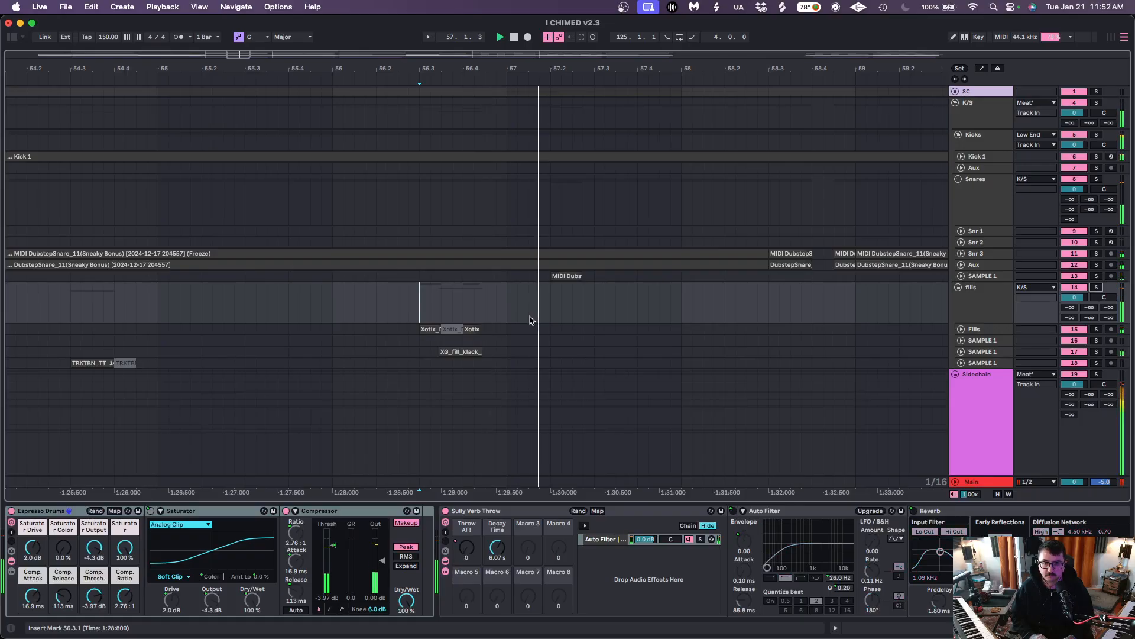
Unfold the SAMPLE 1 track in the Snares group, stop playback and look at its clips around bars 57 to 61
scroll(835, 307, down, 1)
scroll(835, 307, right, 2)
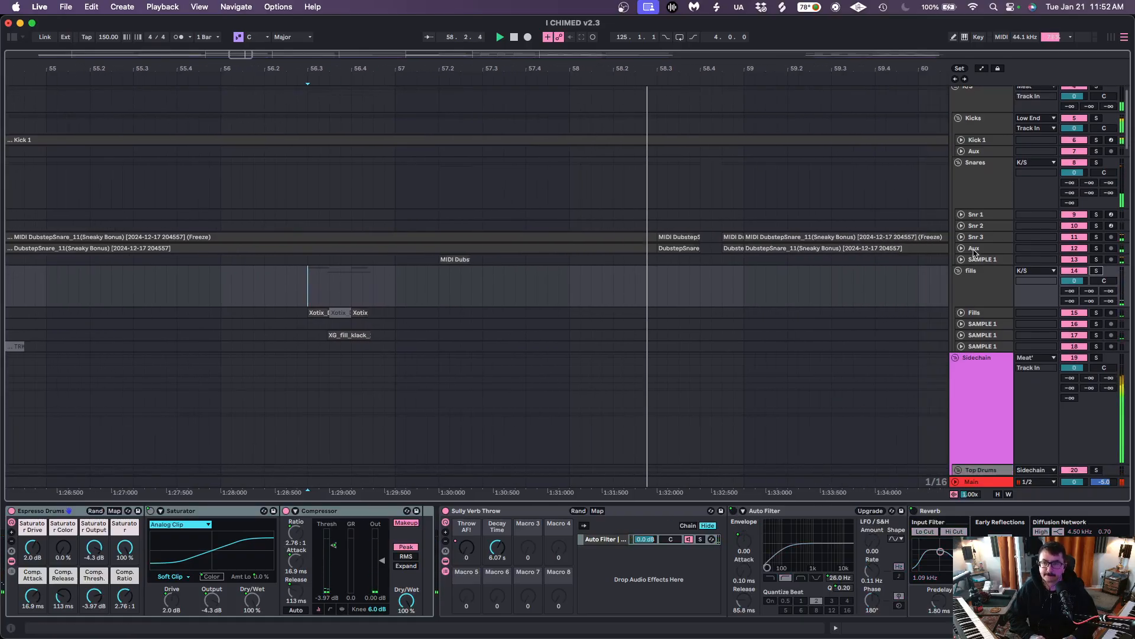
click(961, 259)
key(space)
scroll(547, 286, right, 7)
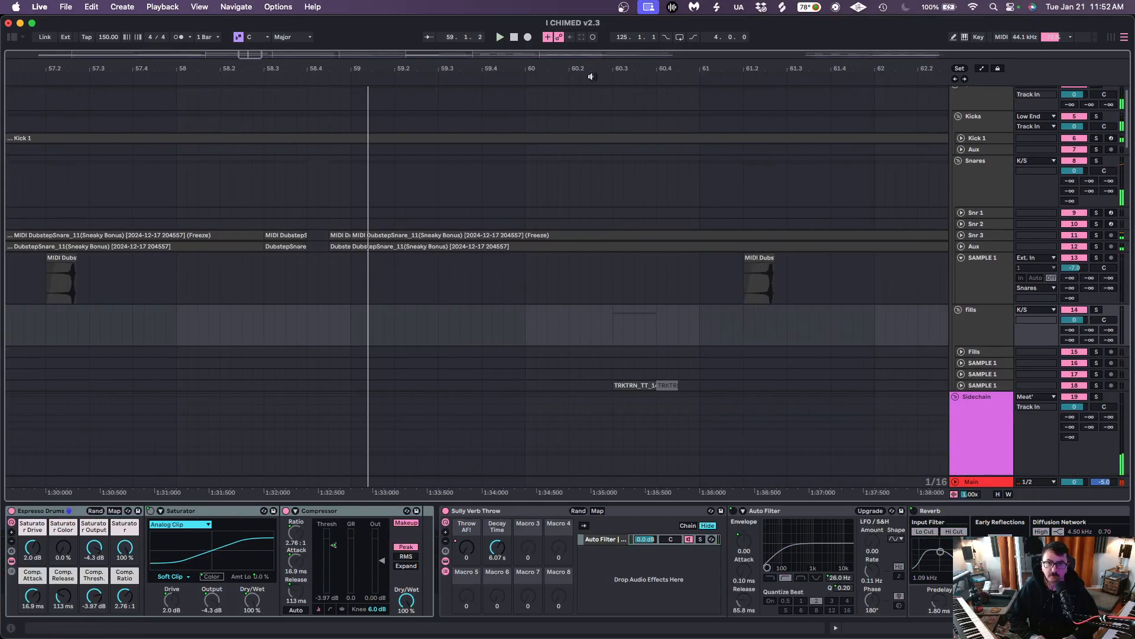
Play the arrangement from bar 63 into the section at bar 65, looking down through the bass, lead and vocal tracks
drag(591, 73, 646, 50)
scroll(643, 335, down, 8)
scroll(644, 335, down, 10)
scroll(591, 272, right, 2)
scroll(655, 176, down, 8)
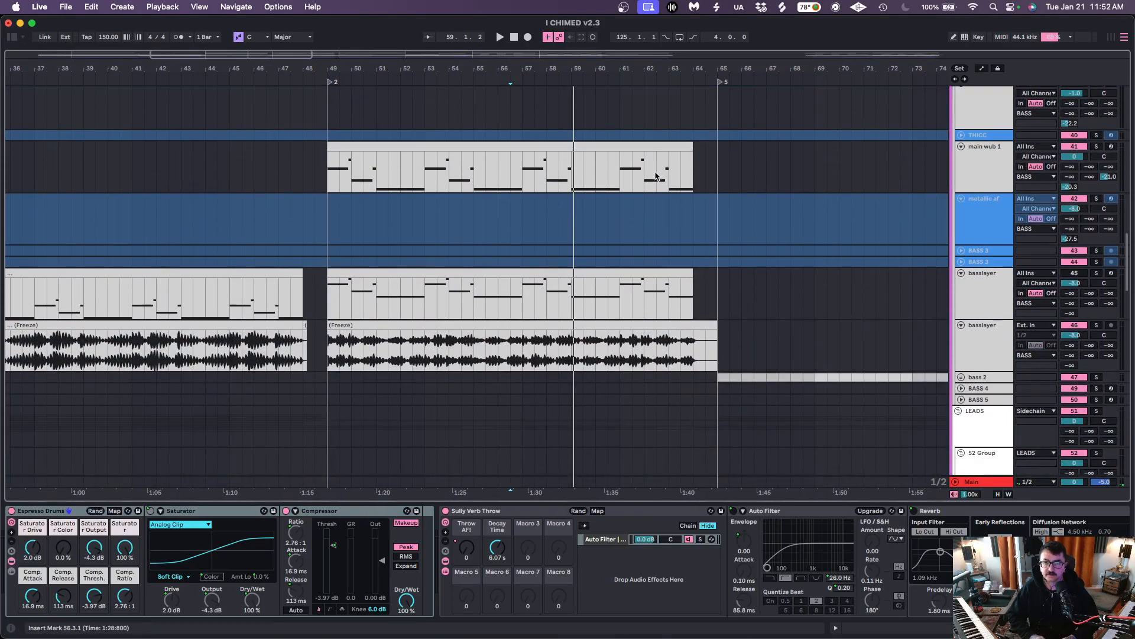
click(671, 221)
scroll(674, 223, down, 8)
scroll(683, 224, right, 3)
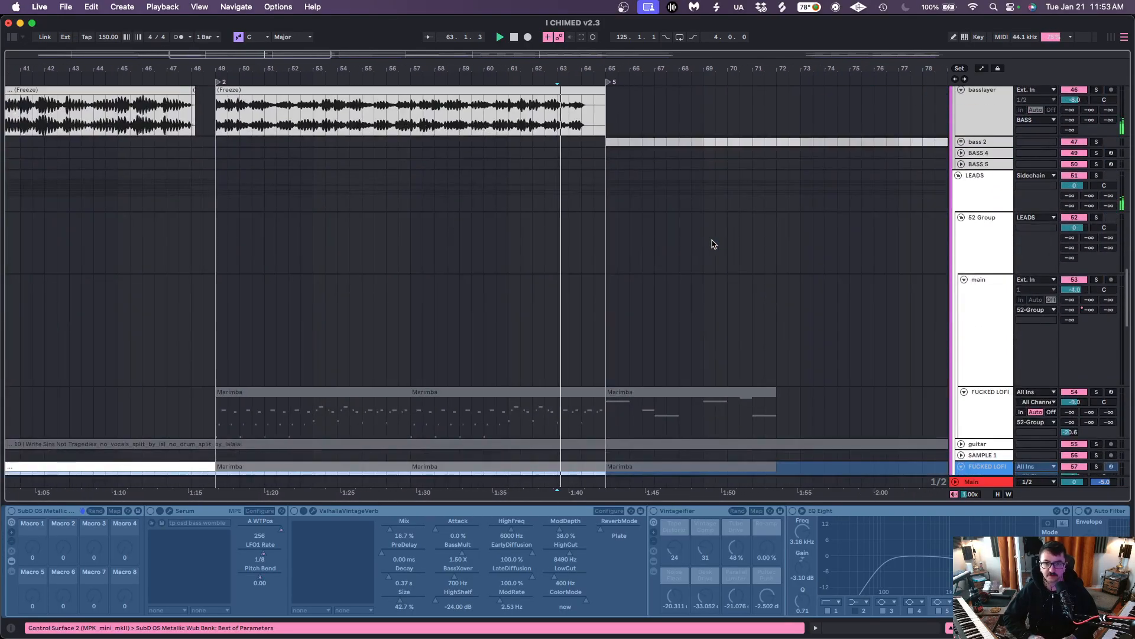
scroll(714, 244, up, 4)
scroll(714, 244, right, 2)
scroll(623, 280, down, 11)
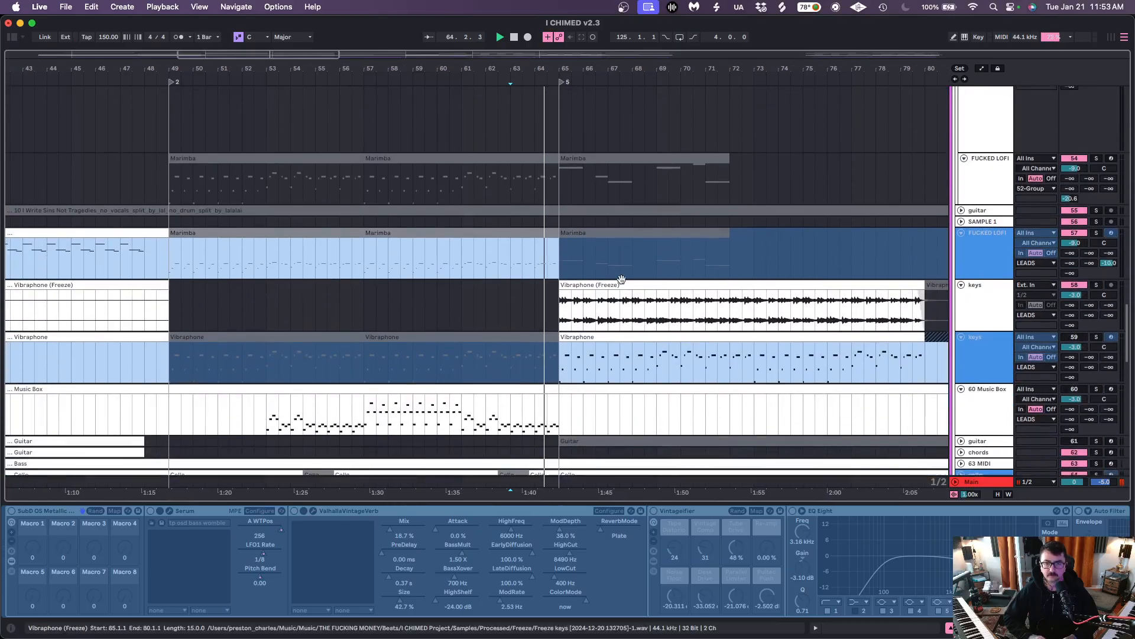
scroll(621, 279, down, 15)
scroll(654, 268, right, 1)
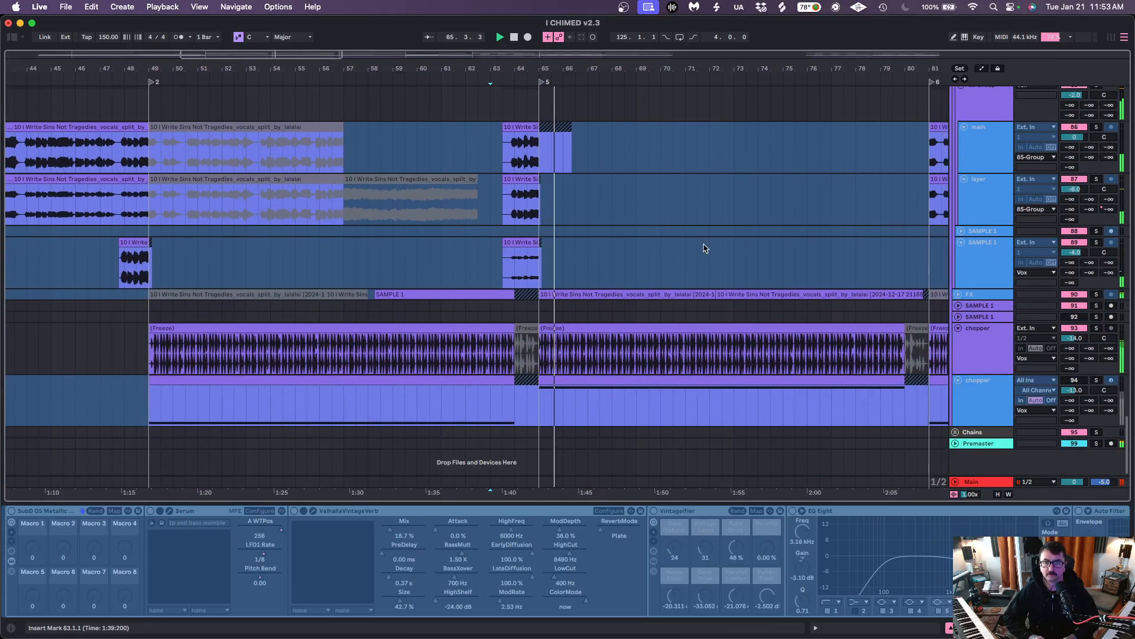
Unfold the vocal FX track, play it soloed through bar 65 onward and view its device chain
click(958, 294)
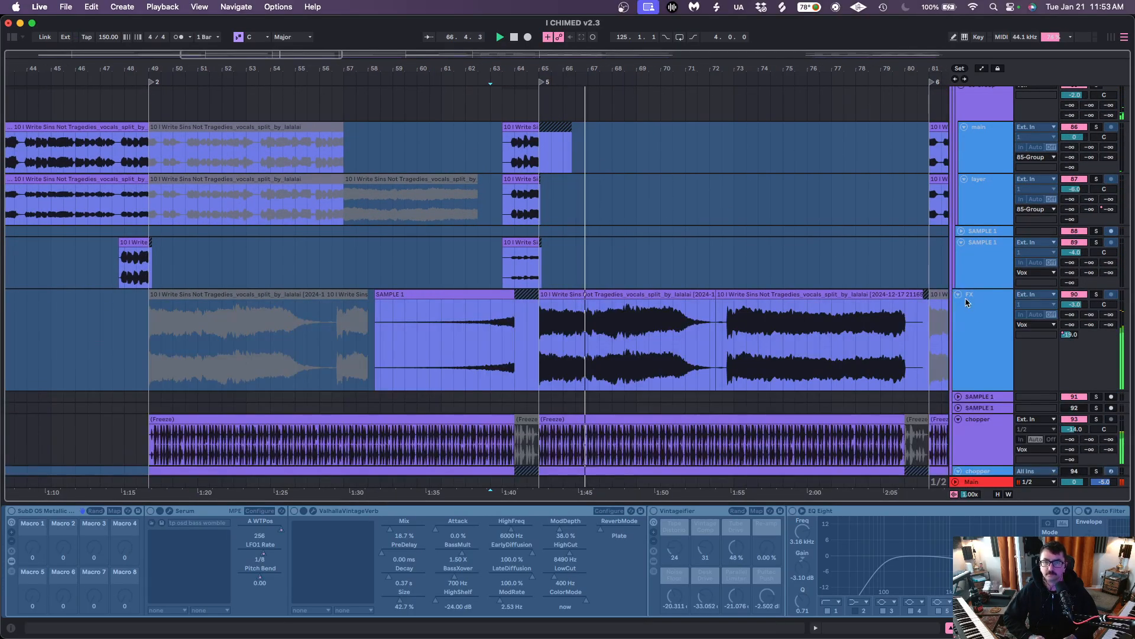
click(975, 312)
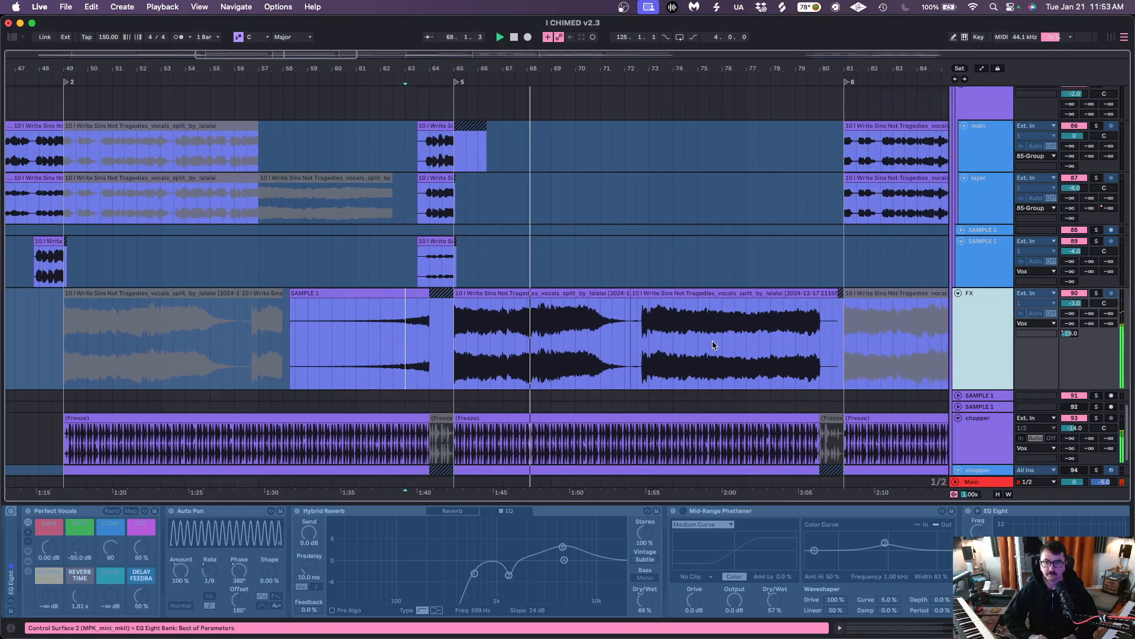
click(1097, 294)
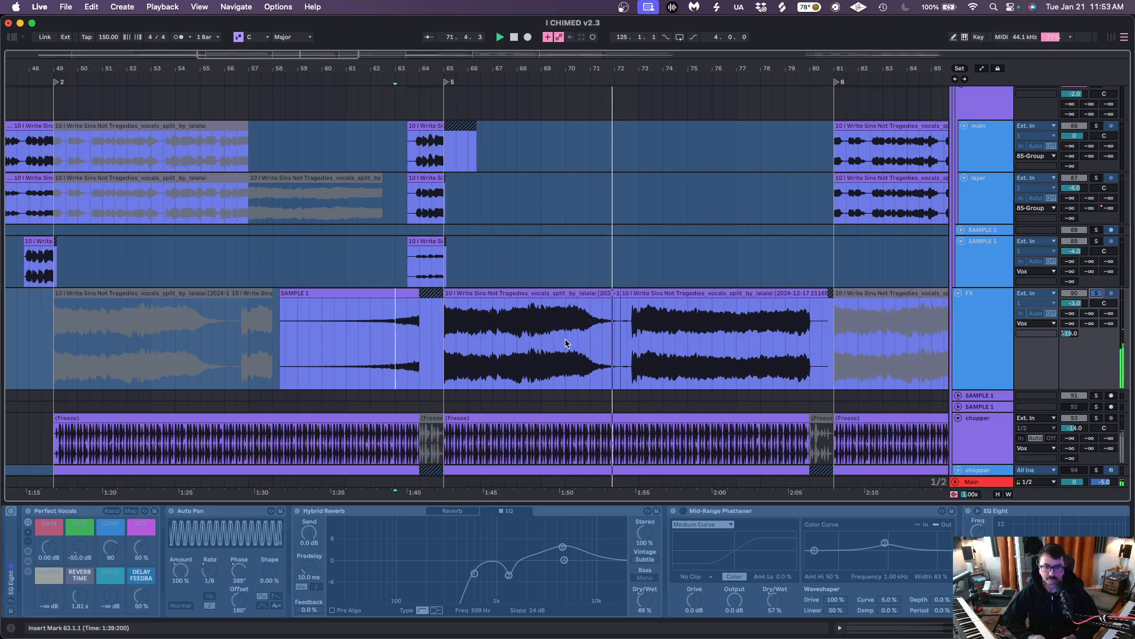
click(970, 322)
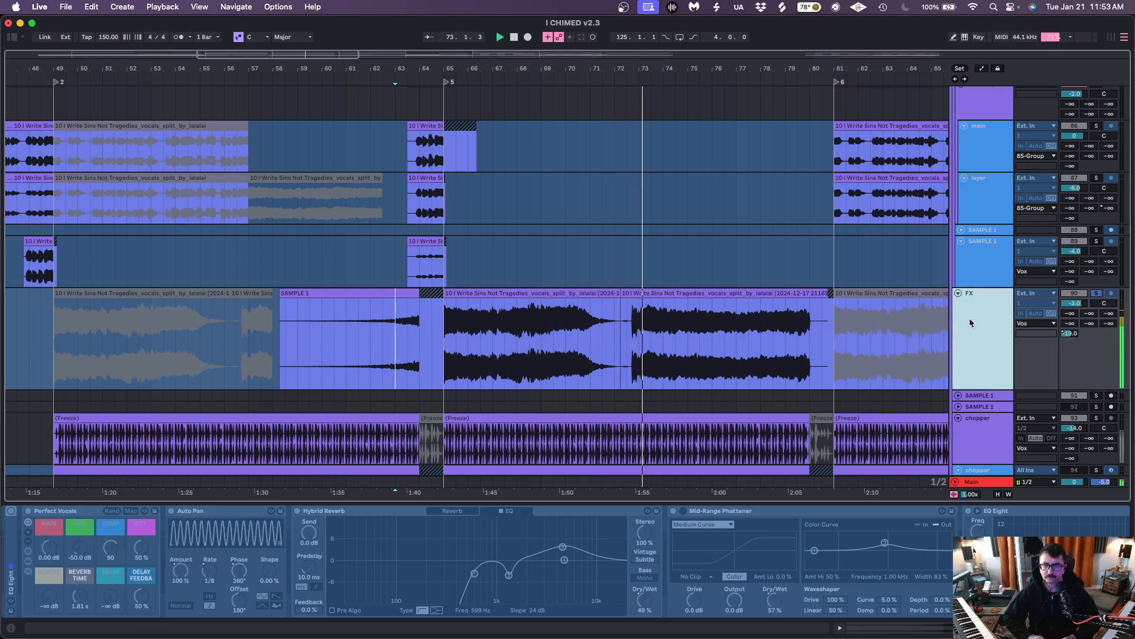
Unfreeze the FX track and place the insert marker at bar 65, where its first active vocal clip begins
right_click(970, 322)
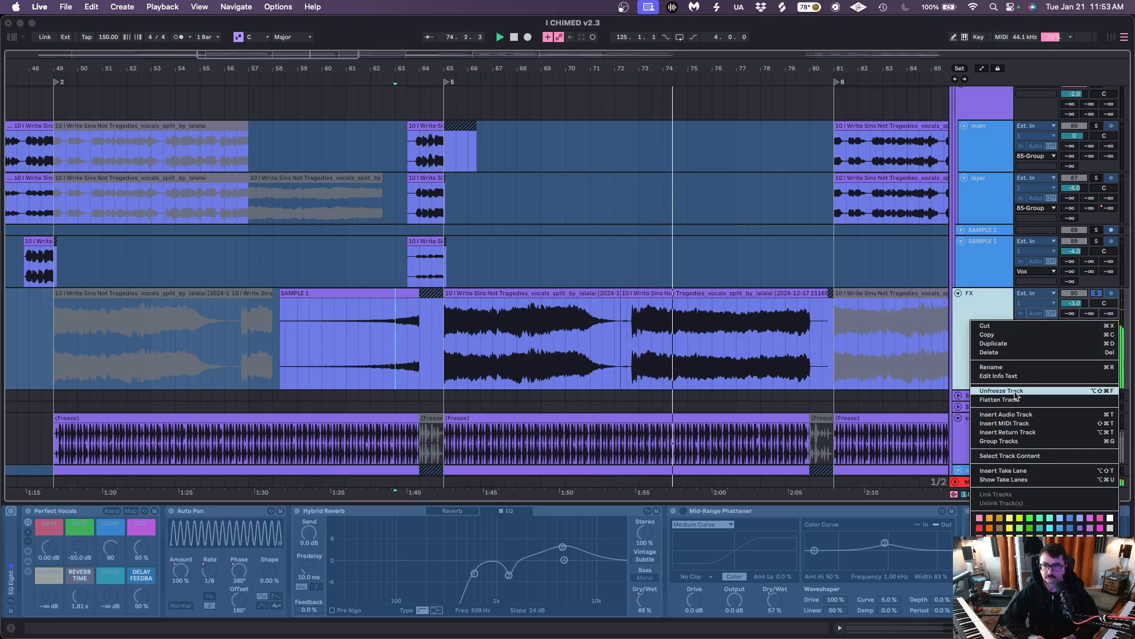
click(1005, 398)
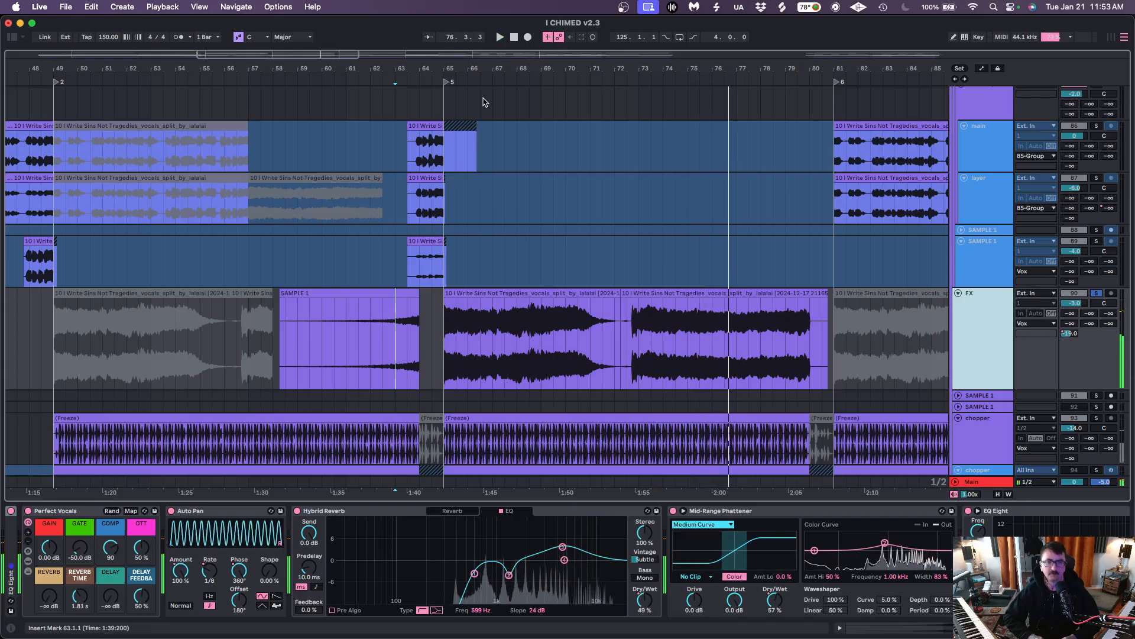
drag(455, 60, 513, 305)
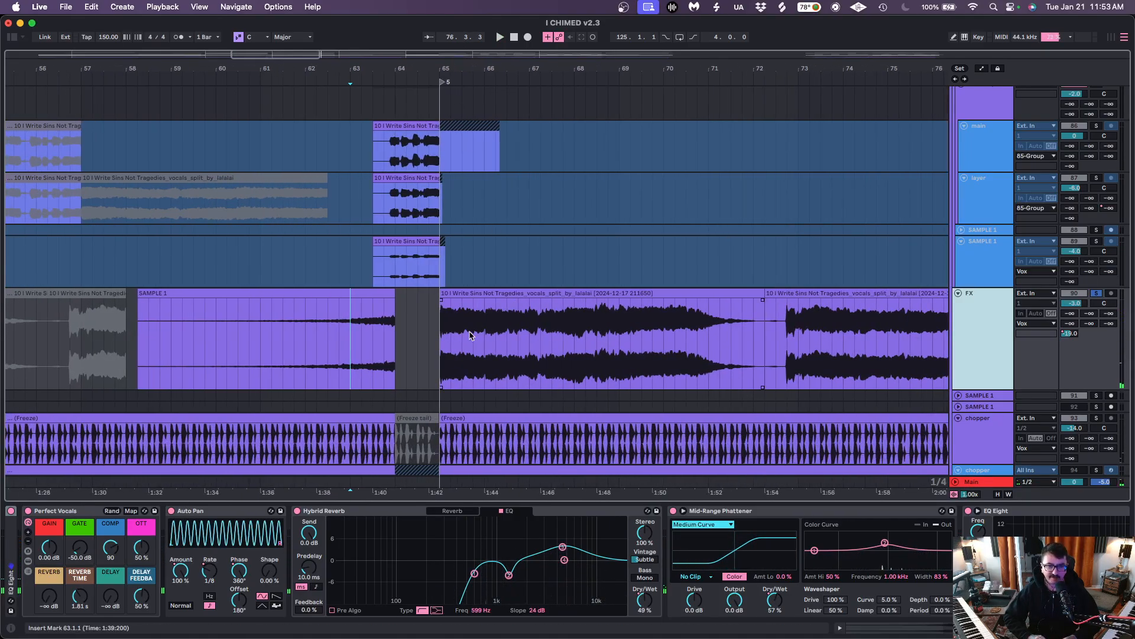
click(441, 344)
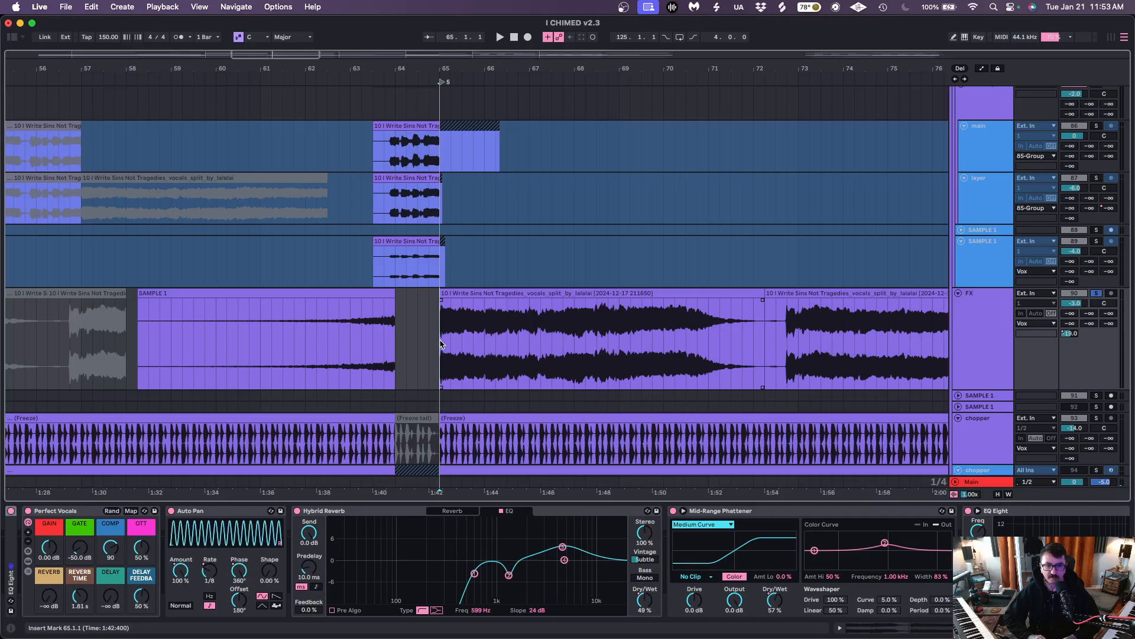
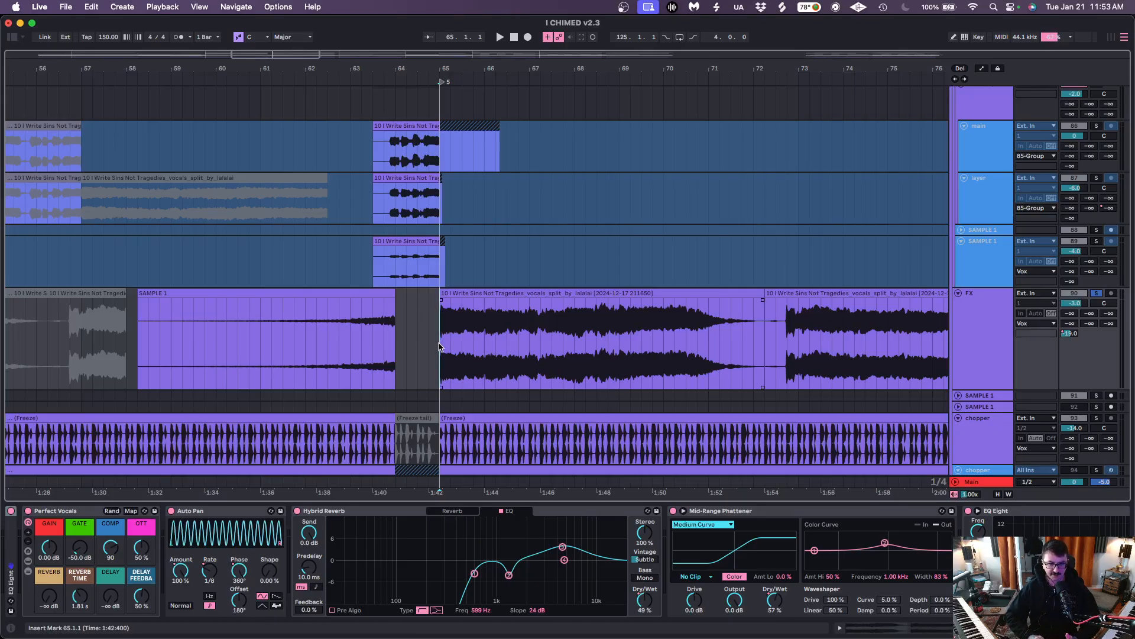
Show the automation lanes and display the Auto Pan Amount automation on the FX track
scroll(506, 155, right, 2)
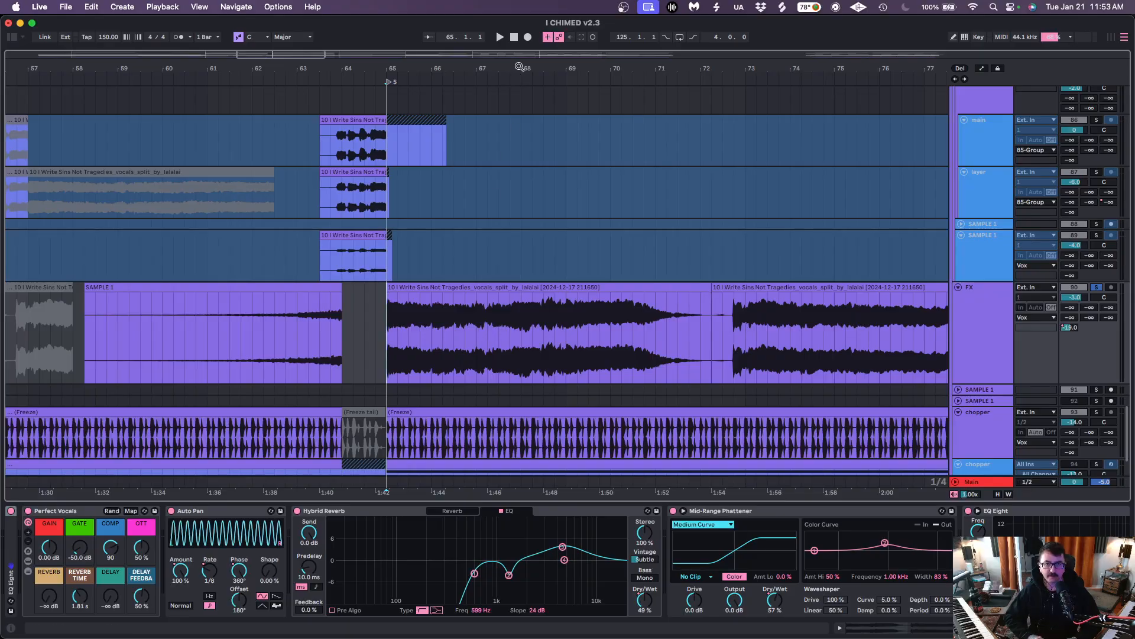
drag(519, 67, 513, 93)
key(a)
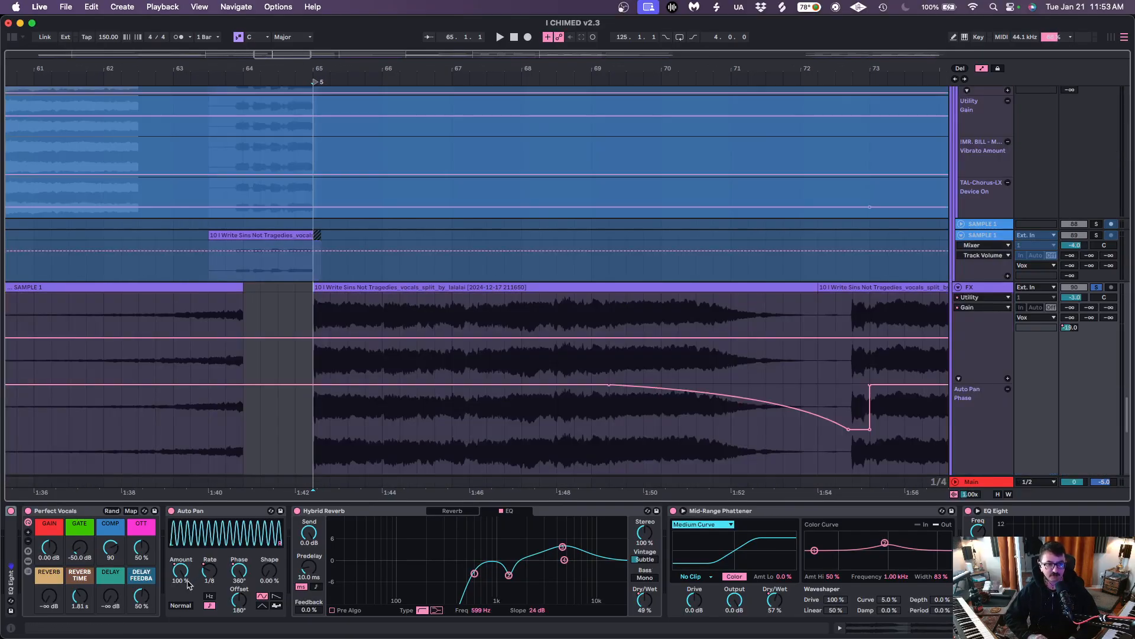
click(180, 571)
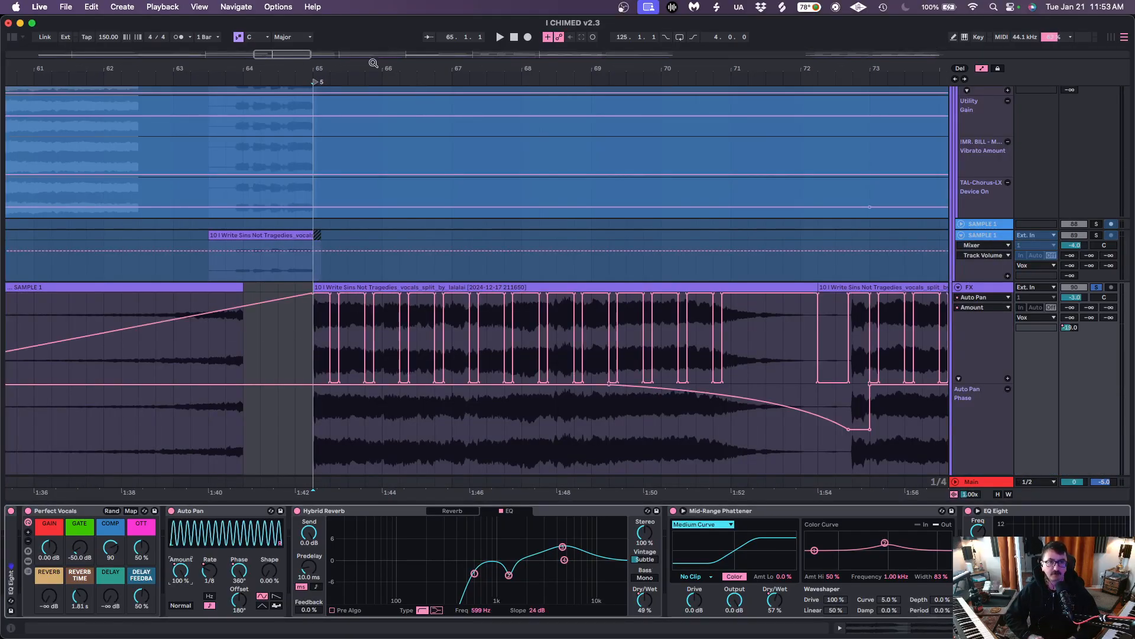
Play the soloed FX vocal from bar 65 to hear the stepped Auto Pan Amount automation
drag(373, 62, 369, 68)
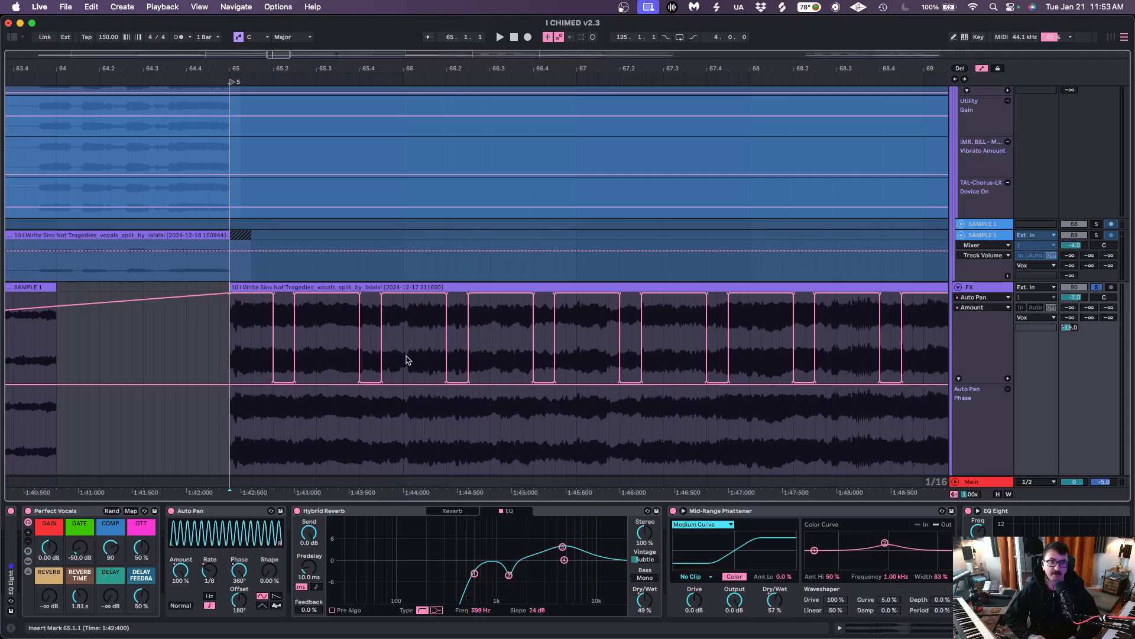
key(space)
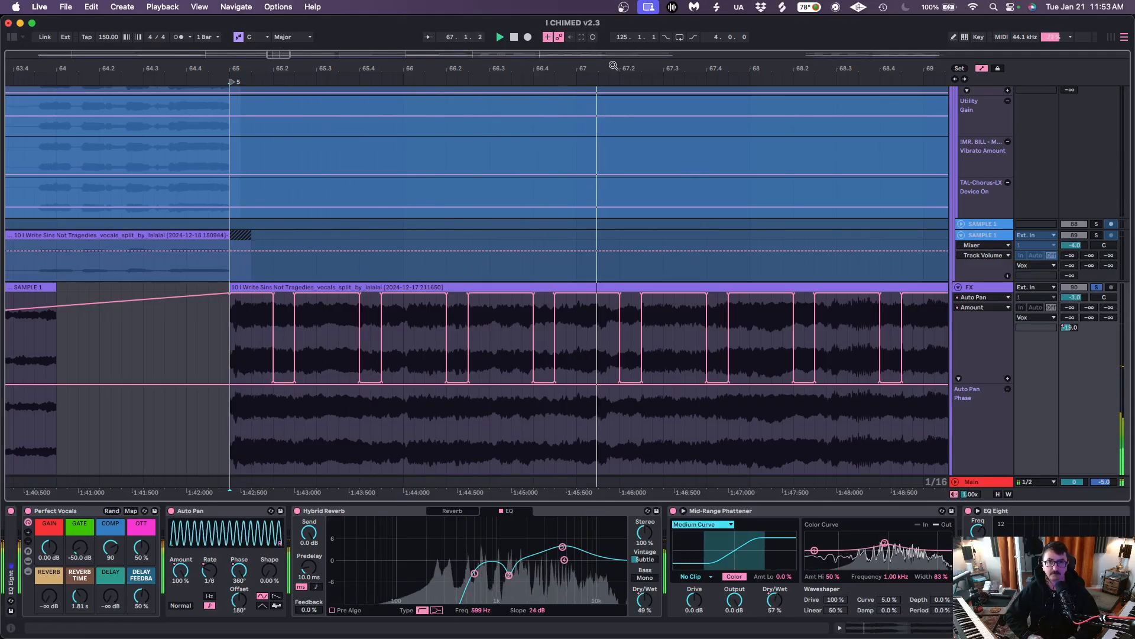
drag(610, 64, 610, 35)
scroll(765, 208, right, 5)
key(space)
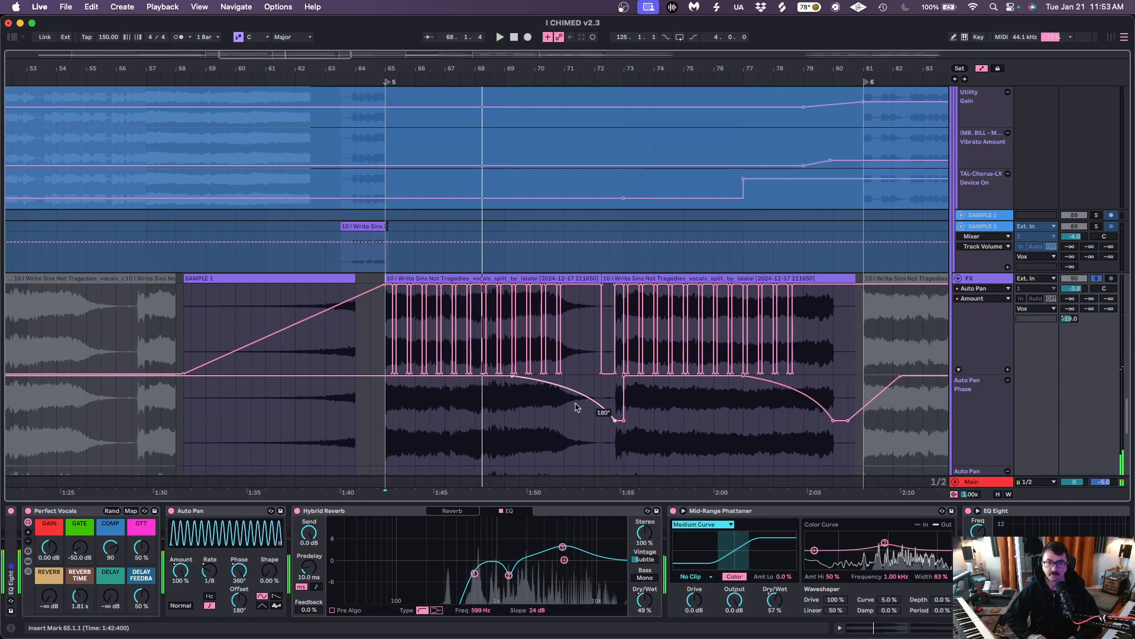
Play the FX vocal from 69.3.1, where the Auto Pan Phase curve starts to fall
click(525, 419)
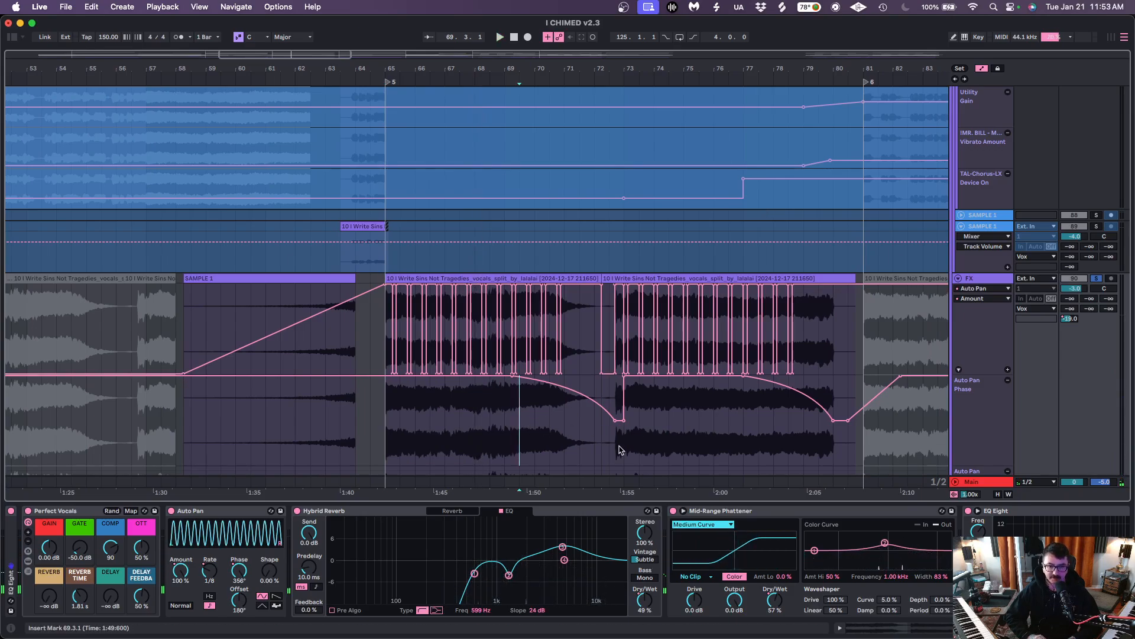
key(space)
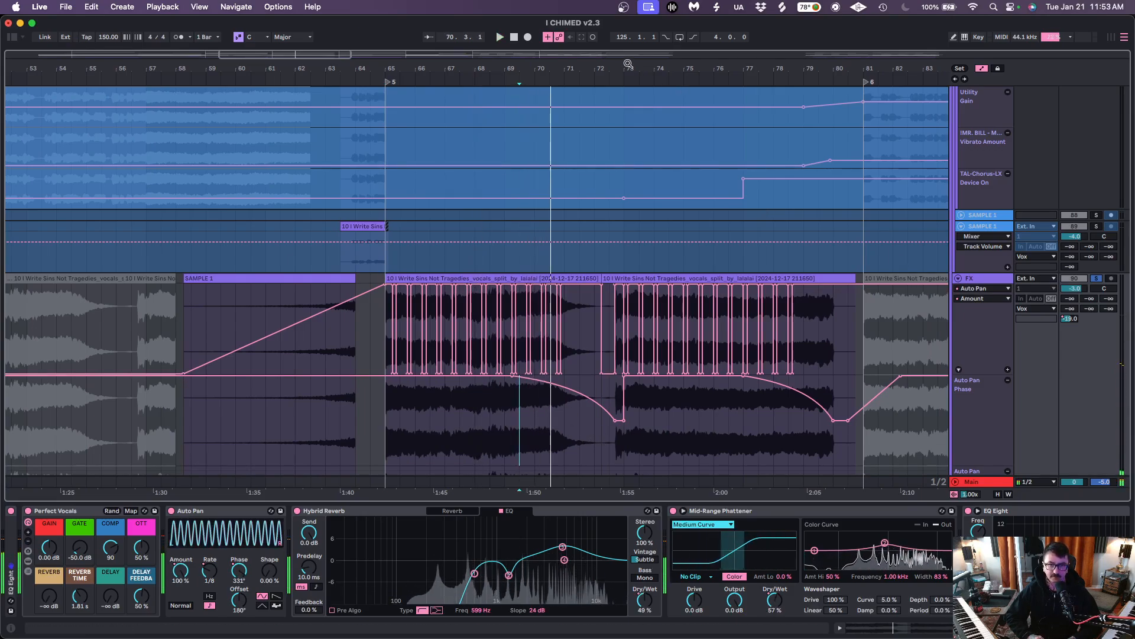
drag(628, 64, 628, 83)
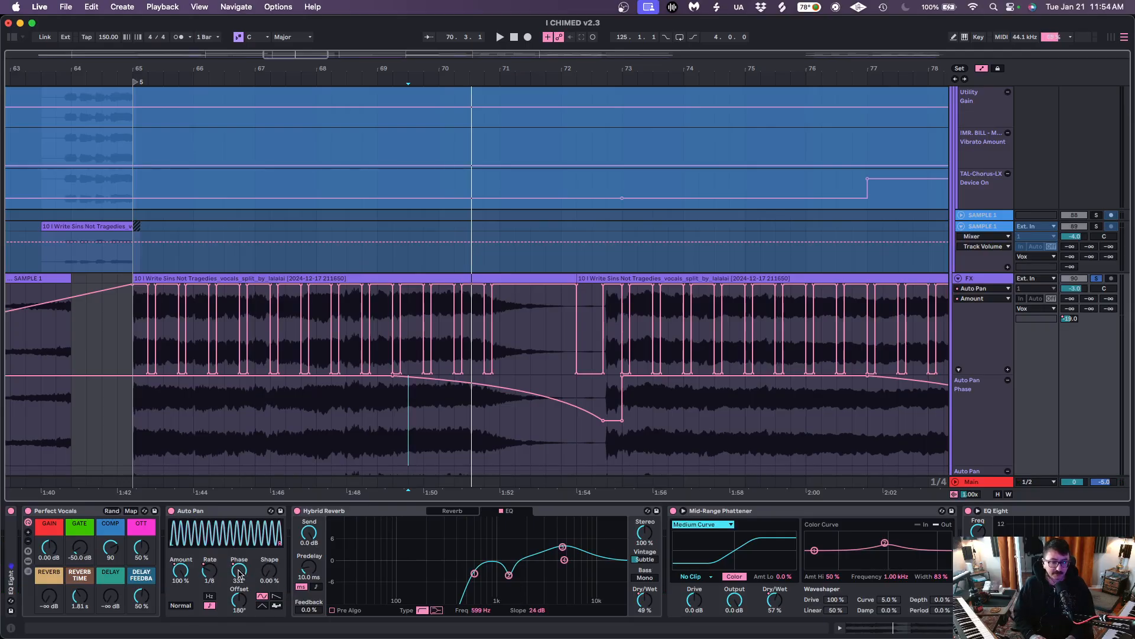
Audition the start of the second FX vocal phrase from 72.4.1
click(607, 438)
key(space)
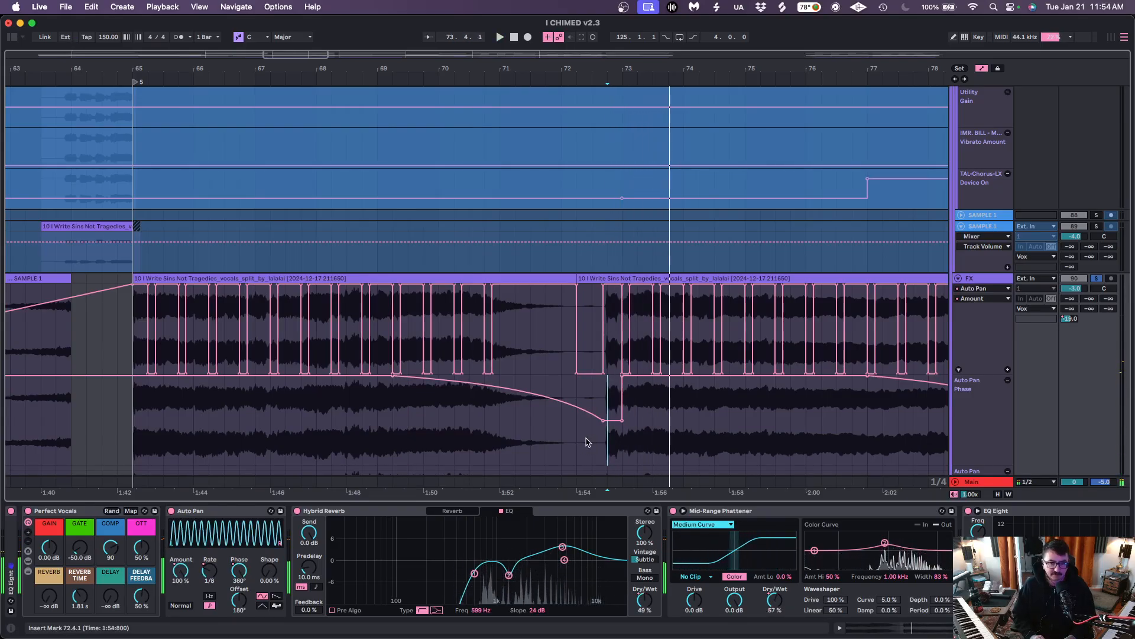
click(592, 441)
key(space)
click(607, 445)
key(space)
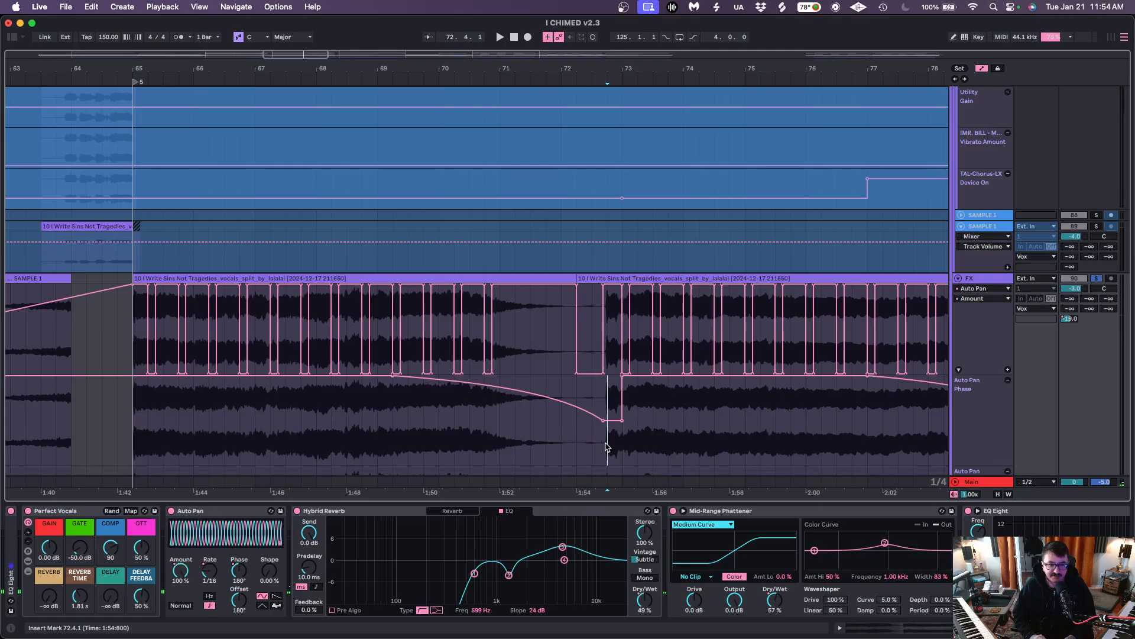
Play the FX vocal from 69.4.1 through the transition into the second phrase
scroll(352, 463, left, 5)
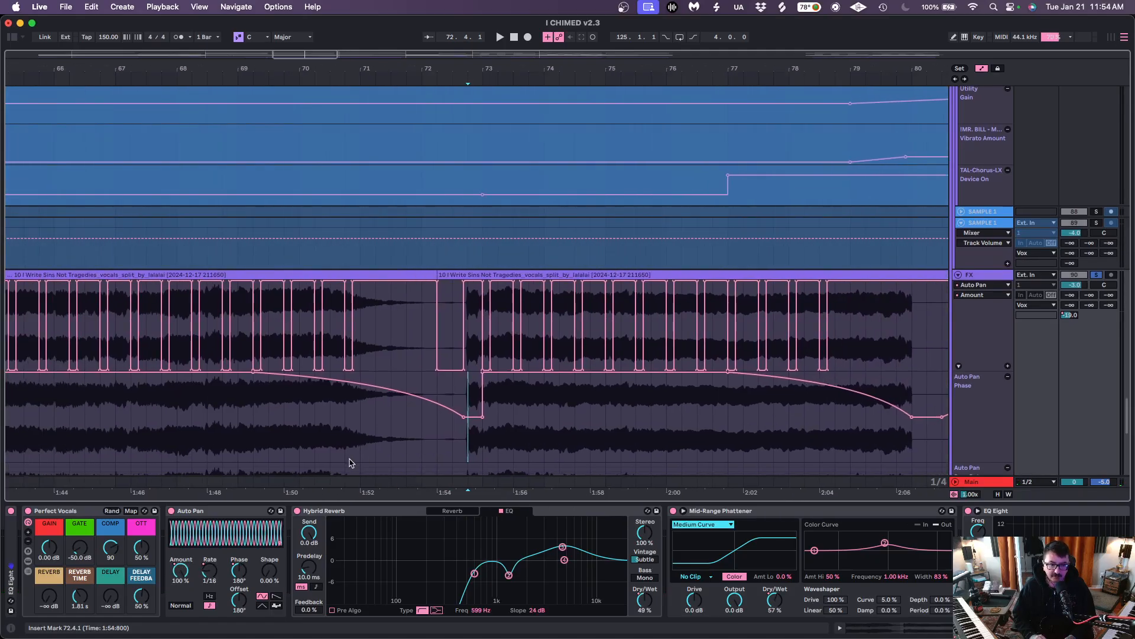
click(339, 419)
key(space)
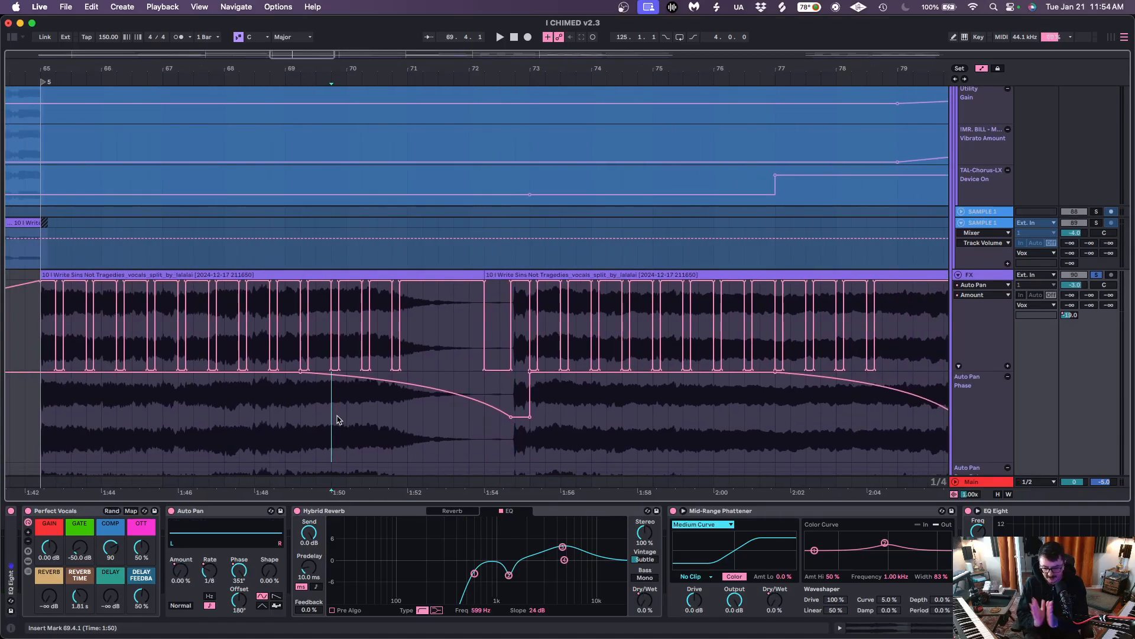
key(space)
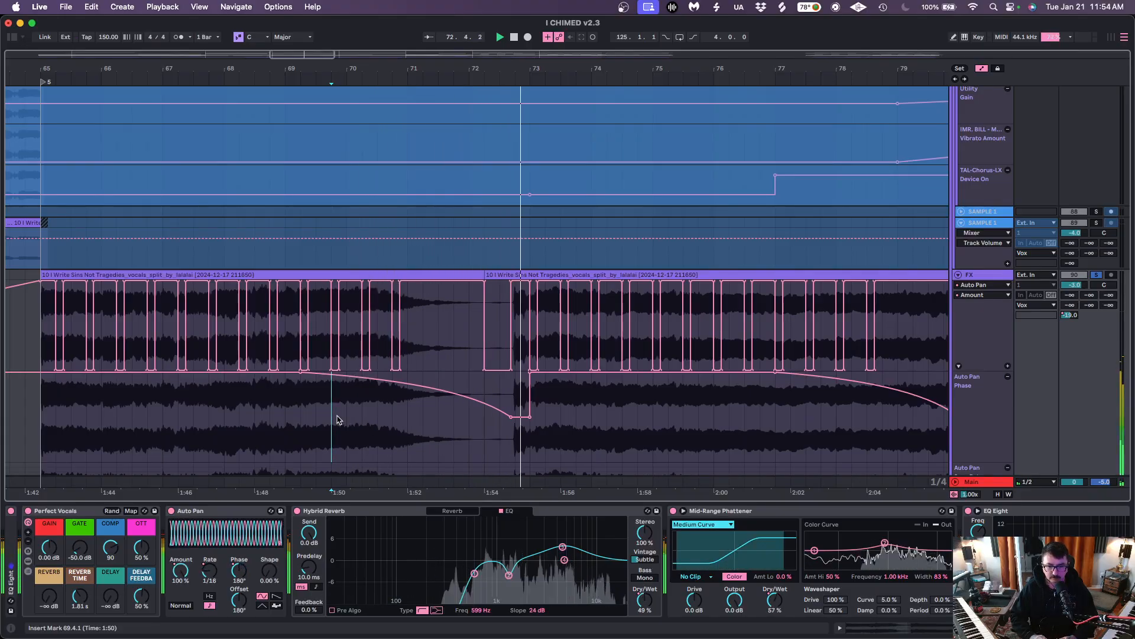
Examine the Auto Pan Sync Rate automation and the remaining effects in the FX track's device chain
scroll(384, 421, down, 3)
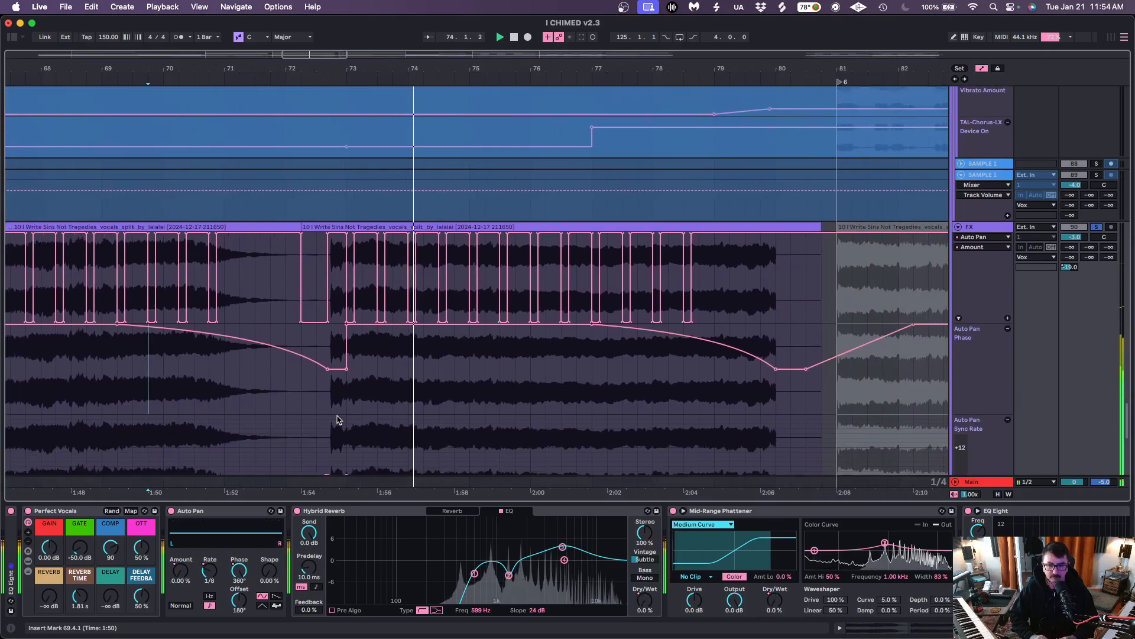
scroll(532, 414, left, 3)
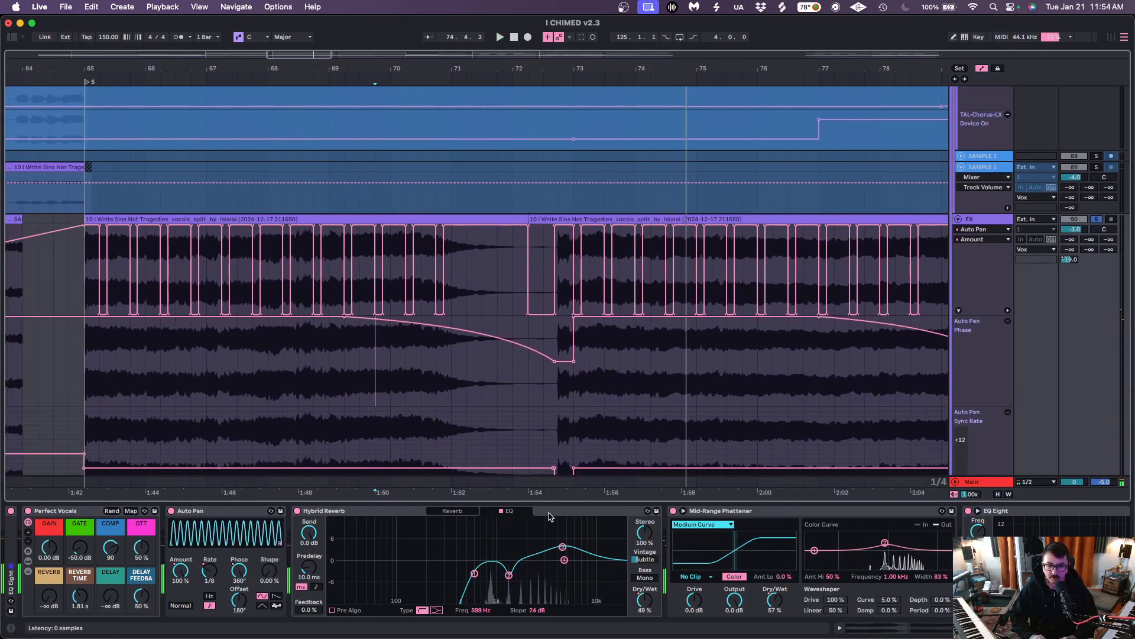
scroll(562, 521, right, 5)
scroll(547, 509, right, 2)
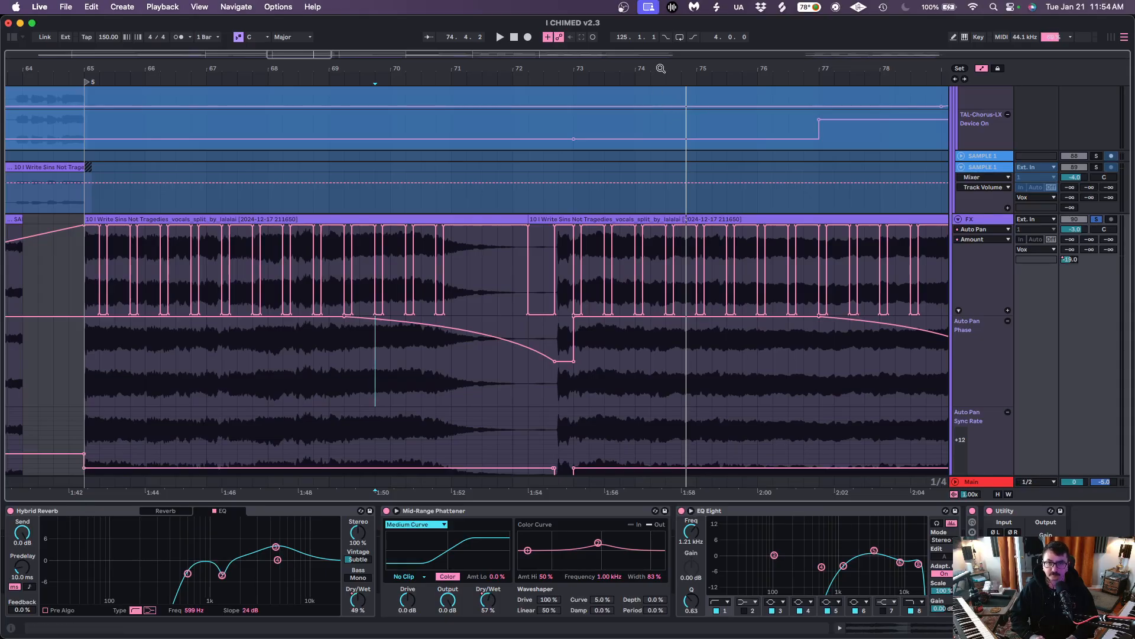
Hide the automation lanes and freeze the FX track again
key(x)
Turn off the FX track's solo and play the full mix from 64.3.1
click(396, 281)
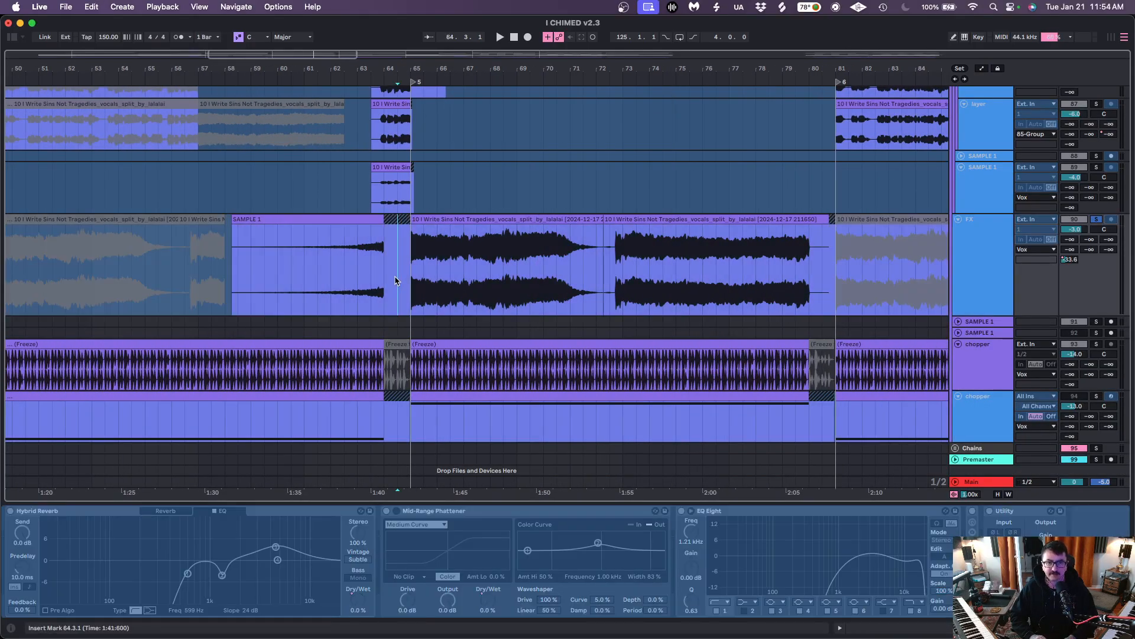
scroll(503, 257, up, 3)
scroll(503, 258, left, 3)
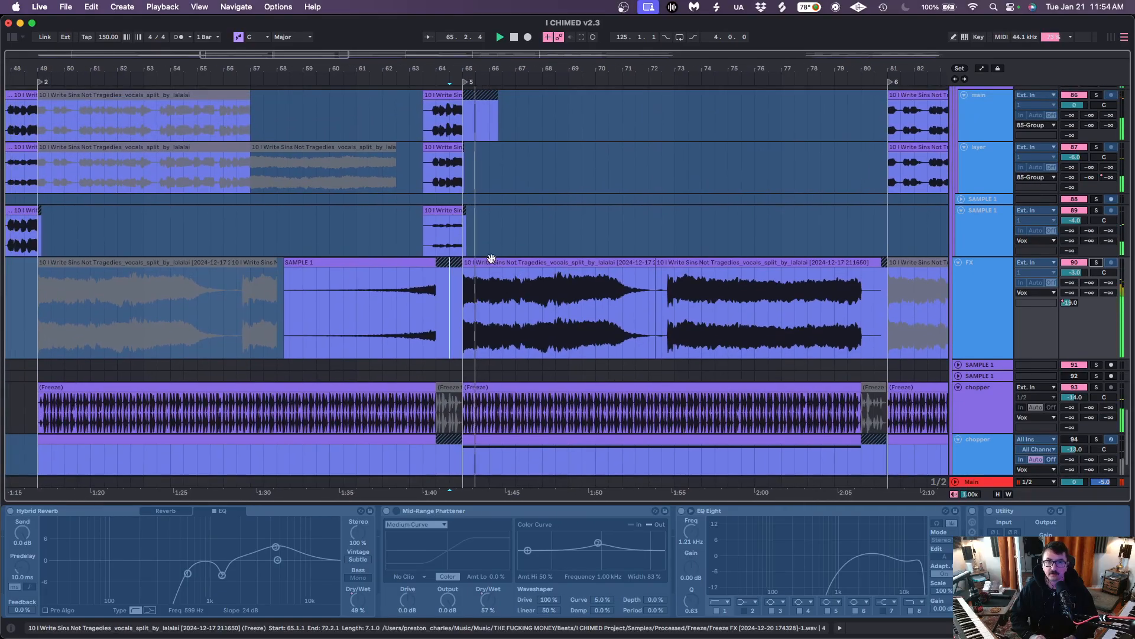
scroll(514, 259, down, 2)
scroll(514, 259, right, 4)
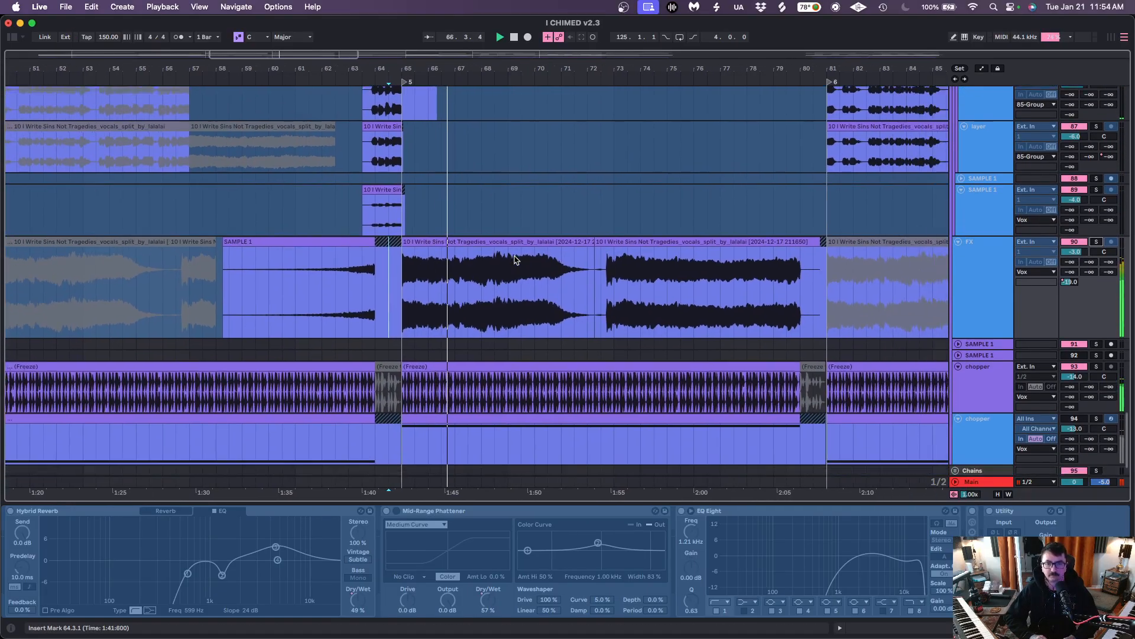
Fold the lower chopper track and play the arrangement from 78.3.1 into the section at marker 6
click(959, 391)
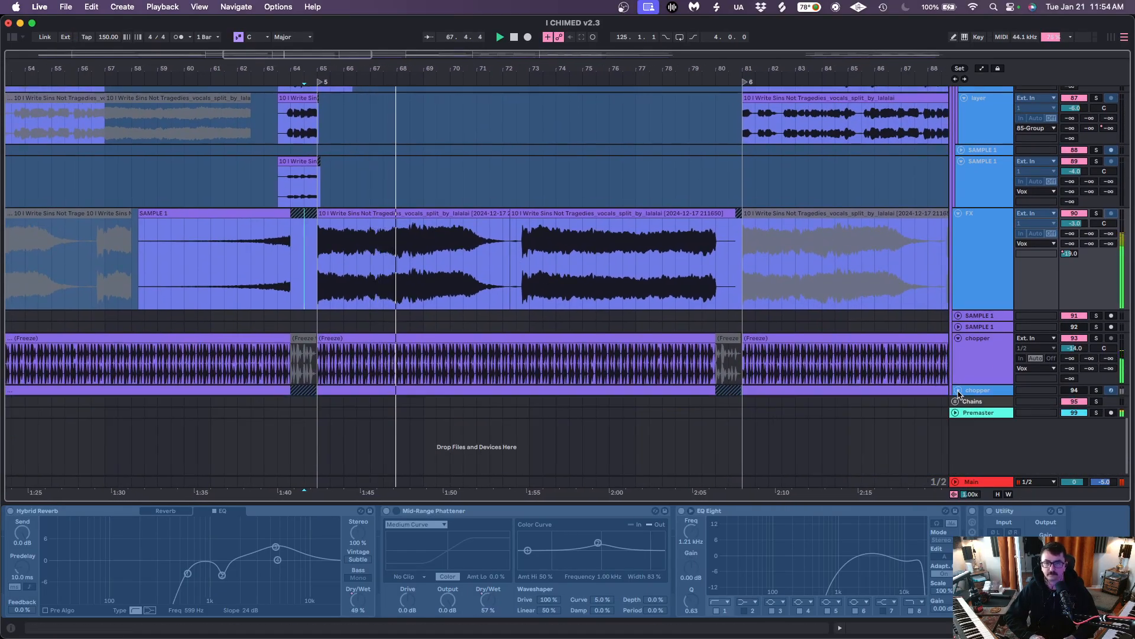
click(676, 266)
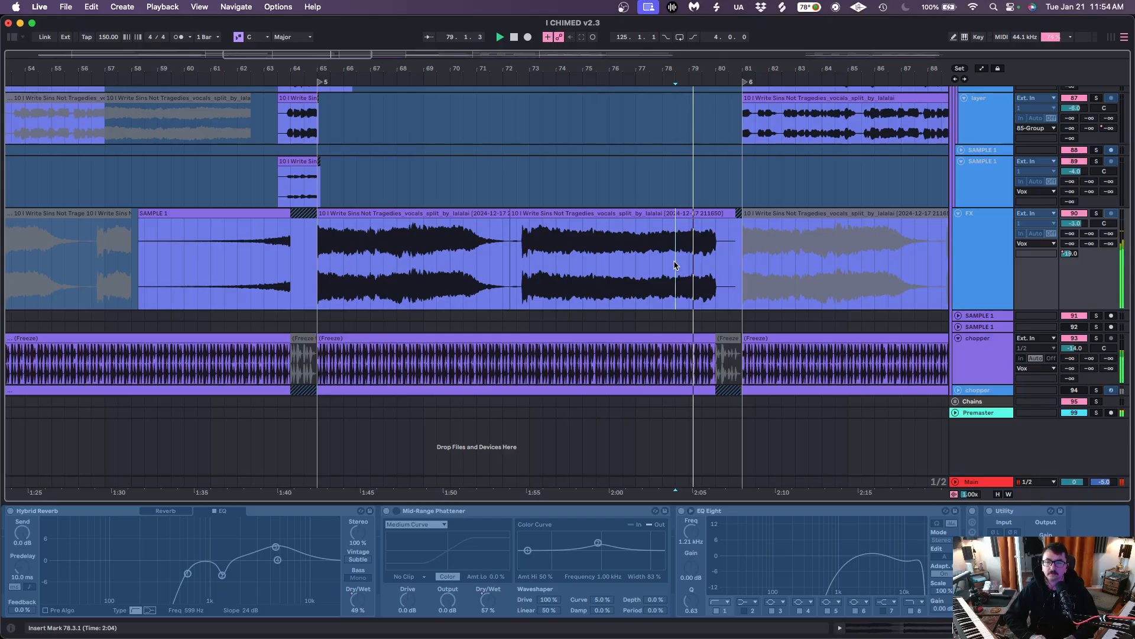
scroll(676, 265, up, 1)
scroll(676, 265, right, 2)
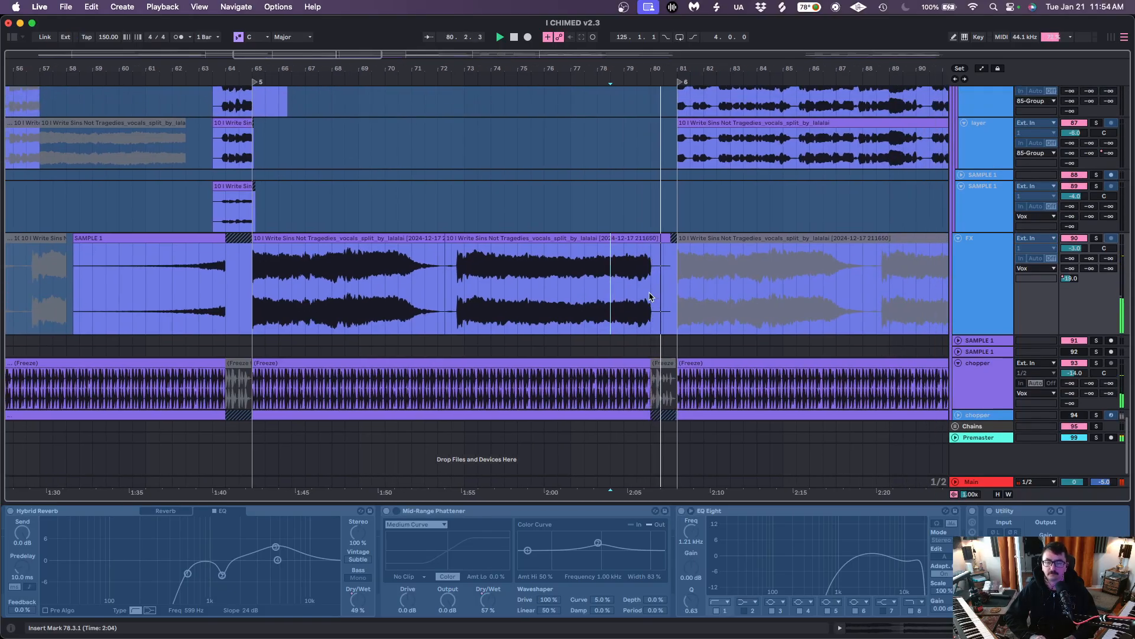
scroll(649, 297, up, 6)
scroll(649, 297, right, 9)
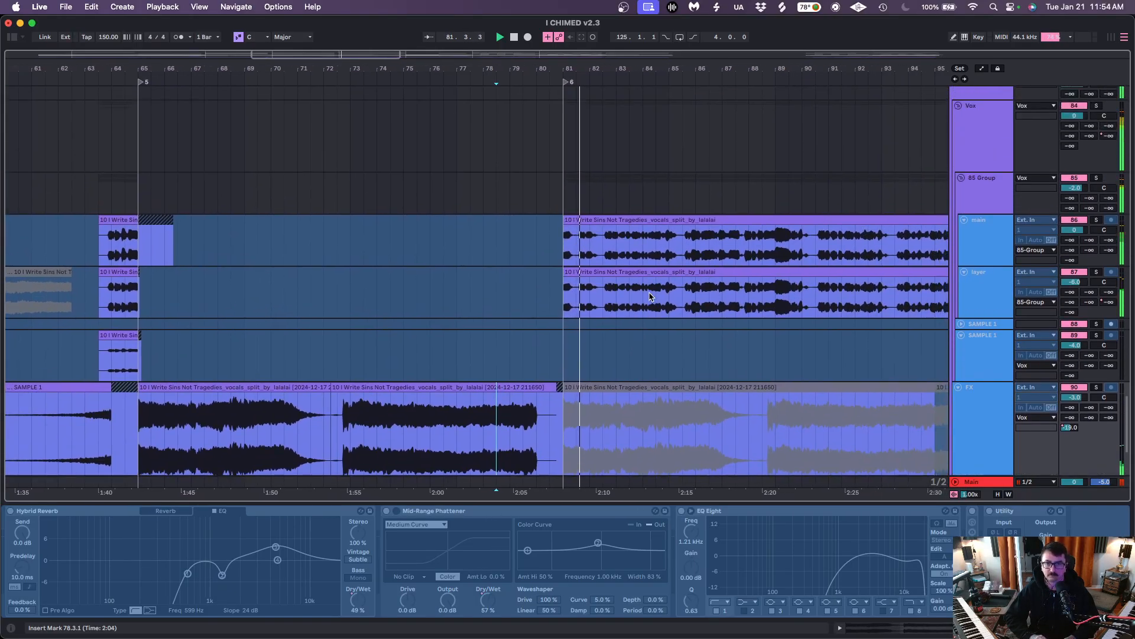
scroll(649, 297, down, 5)
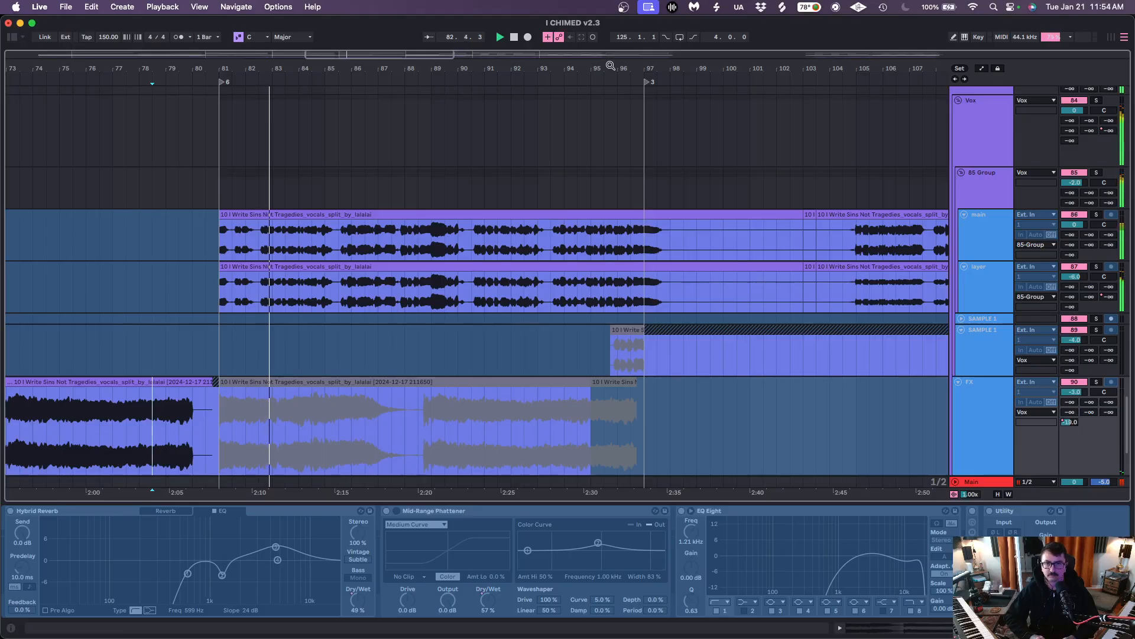
scroll(645, 288, down, 1)
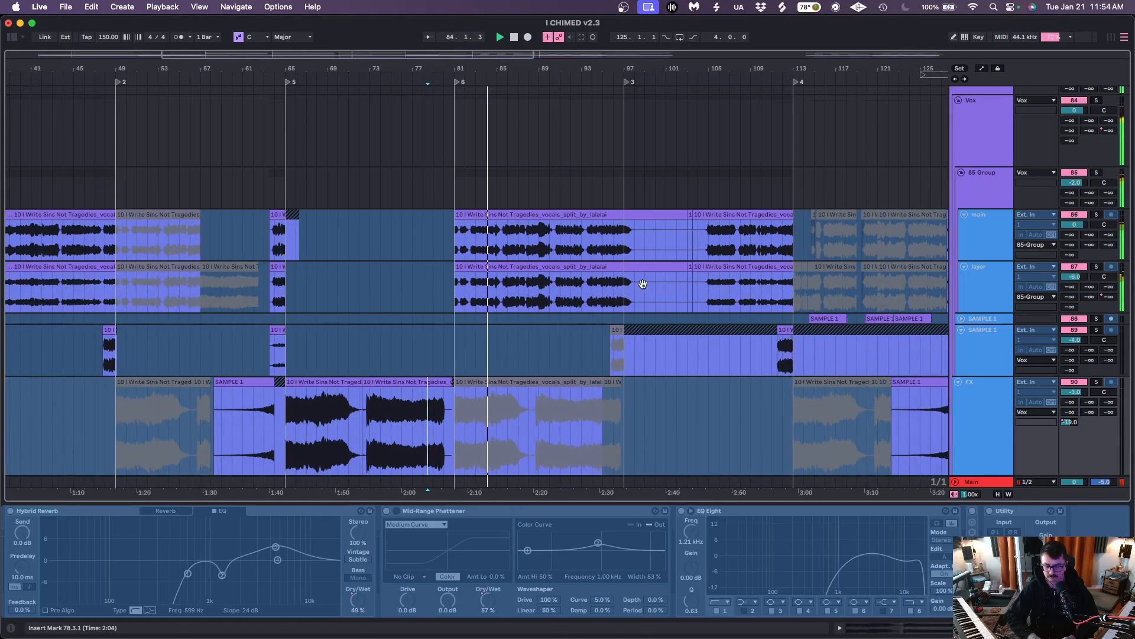
Hide the device view and play the arrangement from 95.1.1, leading into the section at marker 3
key(super+alt+l)
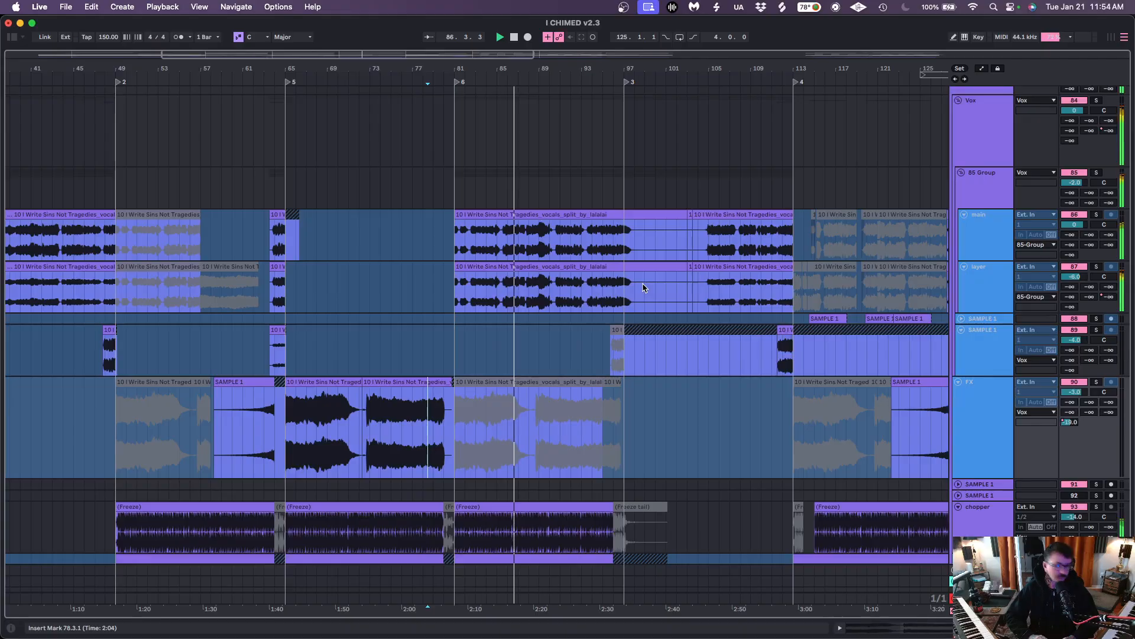
scroll(644, 288, right, 5)
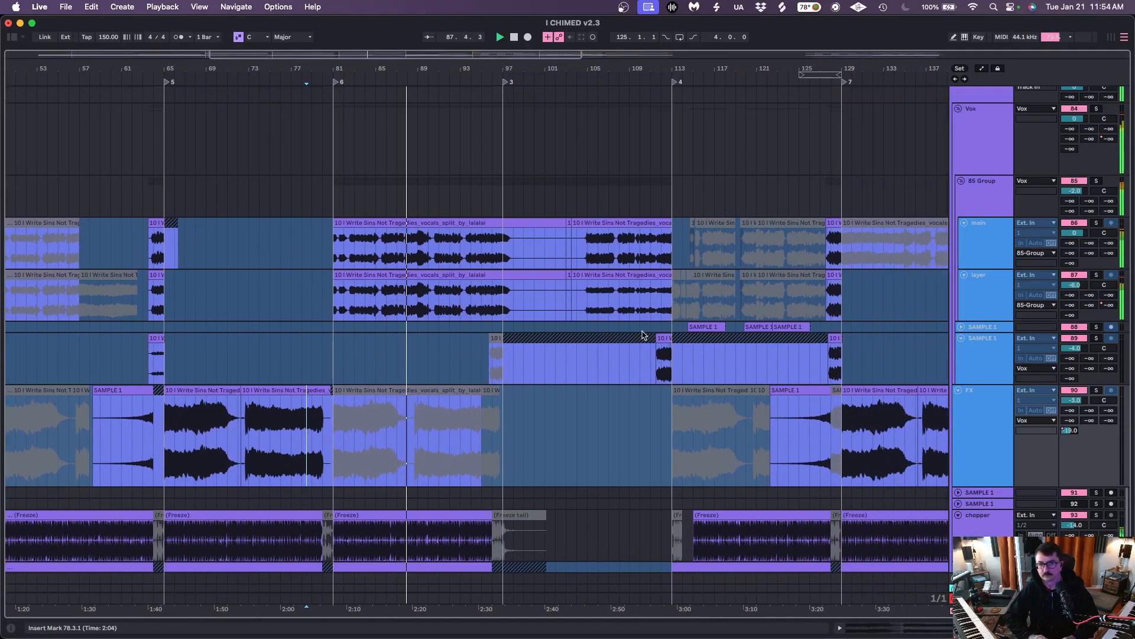
click(486, 298)
drag(492, 67, 530, 426)
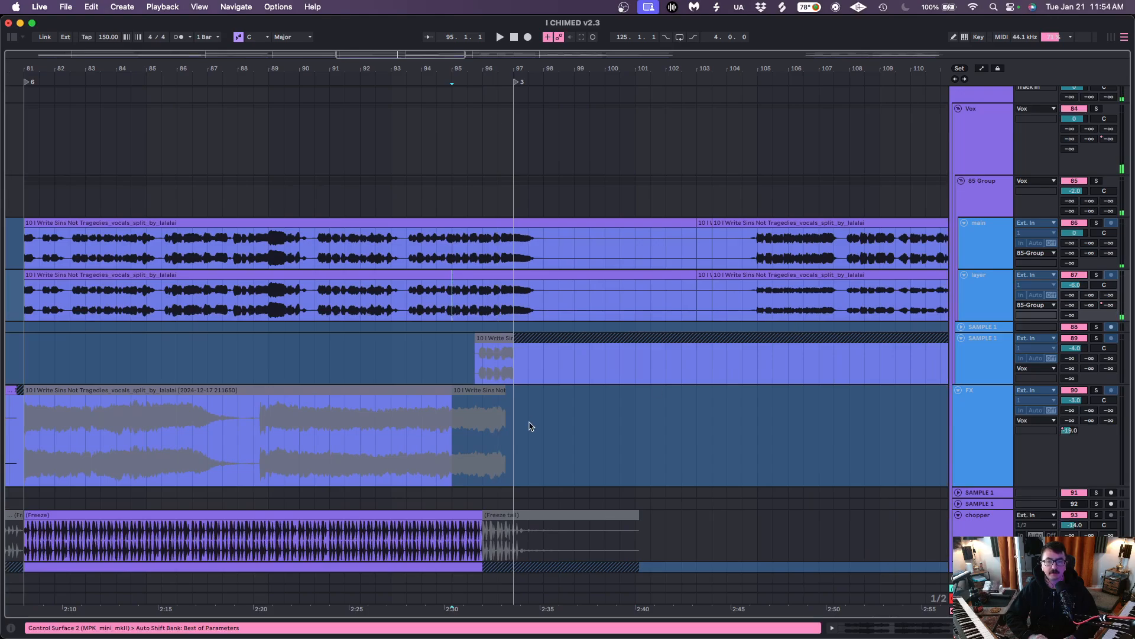
scroll(613, 368, up, 5)
key(space)
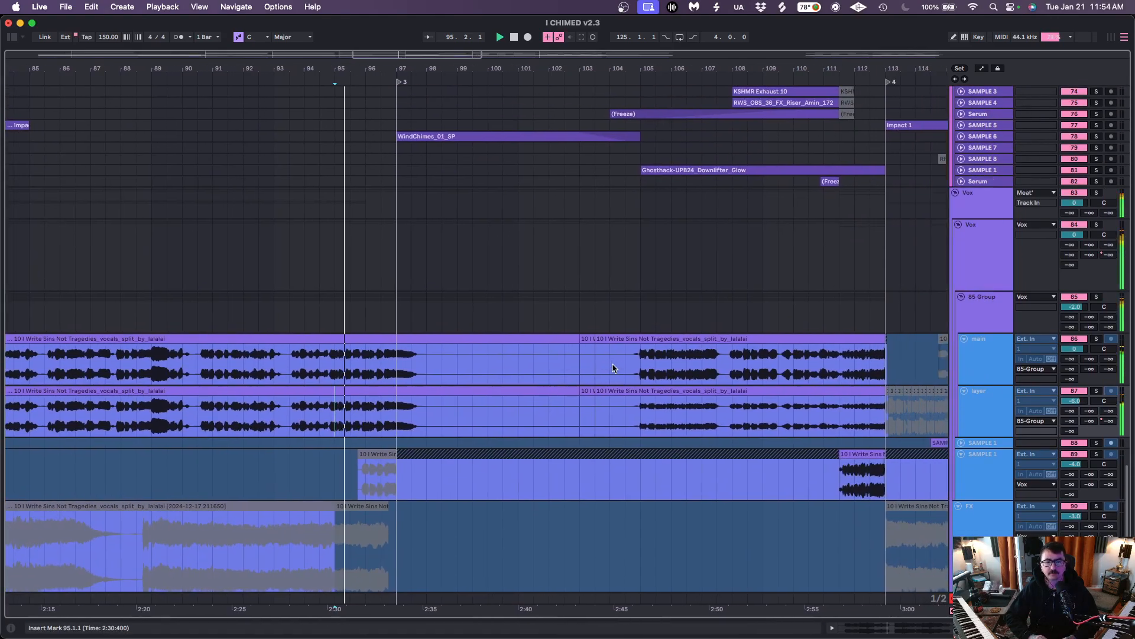
Unfold the SAMPLE 6 track holding the wind chimes clip and display its device chain
click(962, 131)
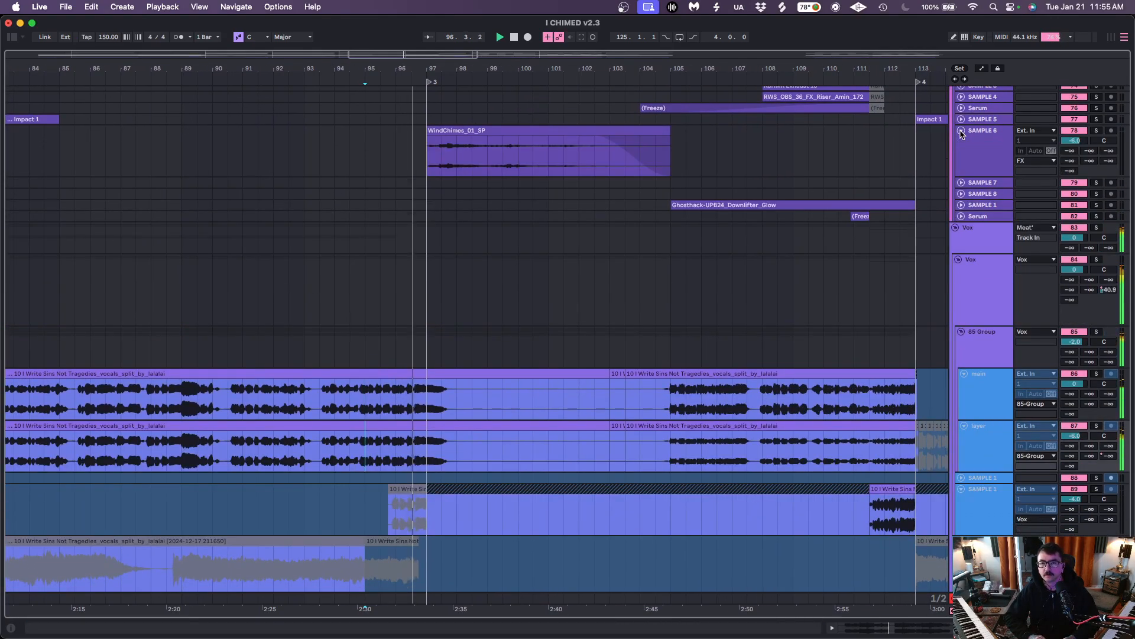
click(993, 142)
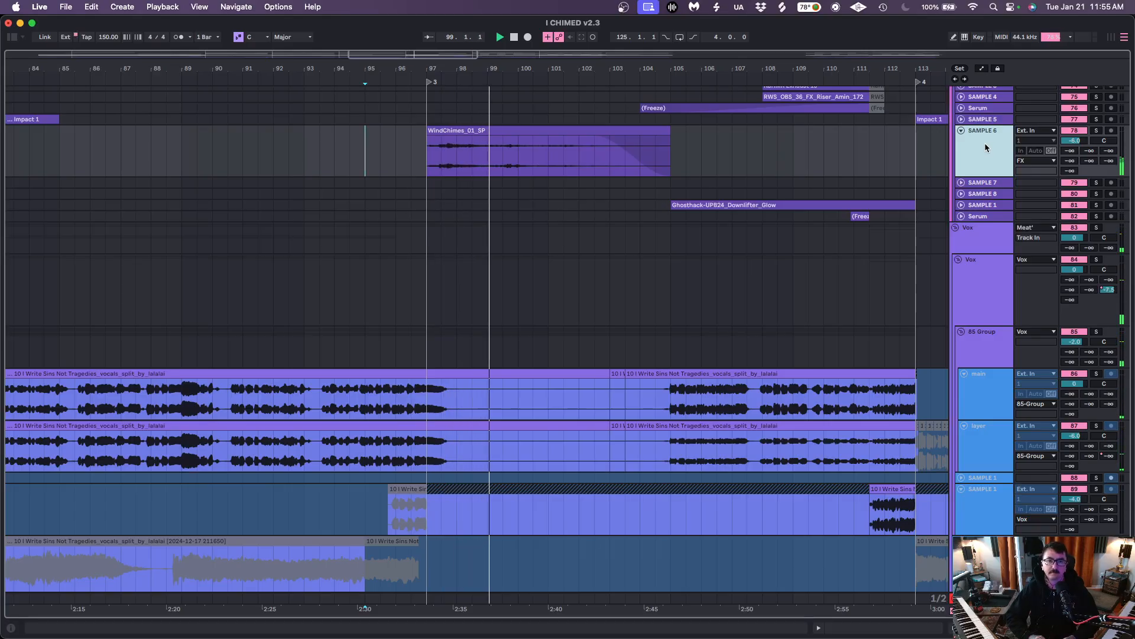
key(shift+Tab)
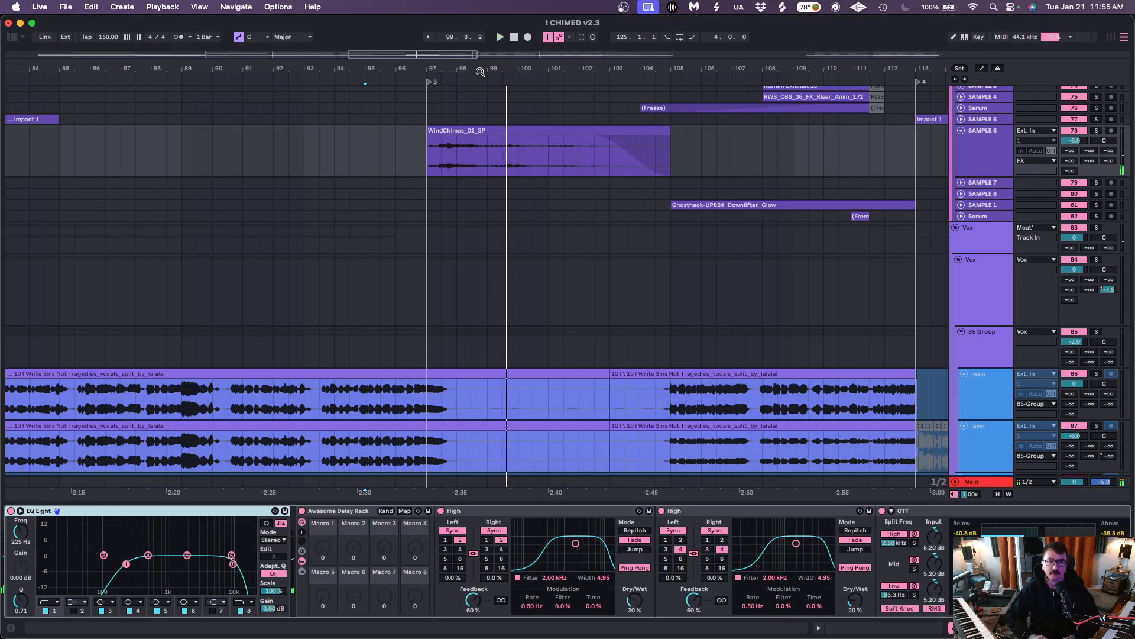
Audition the wind chimes track soloed from 97.1.1 while looking through its effects, then turn its solo off
scroll(481, 72, up, 3)
scroll(419, 188, up, 4)
scroll(419, 188, right, 1)
click(342, 276)
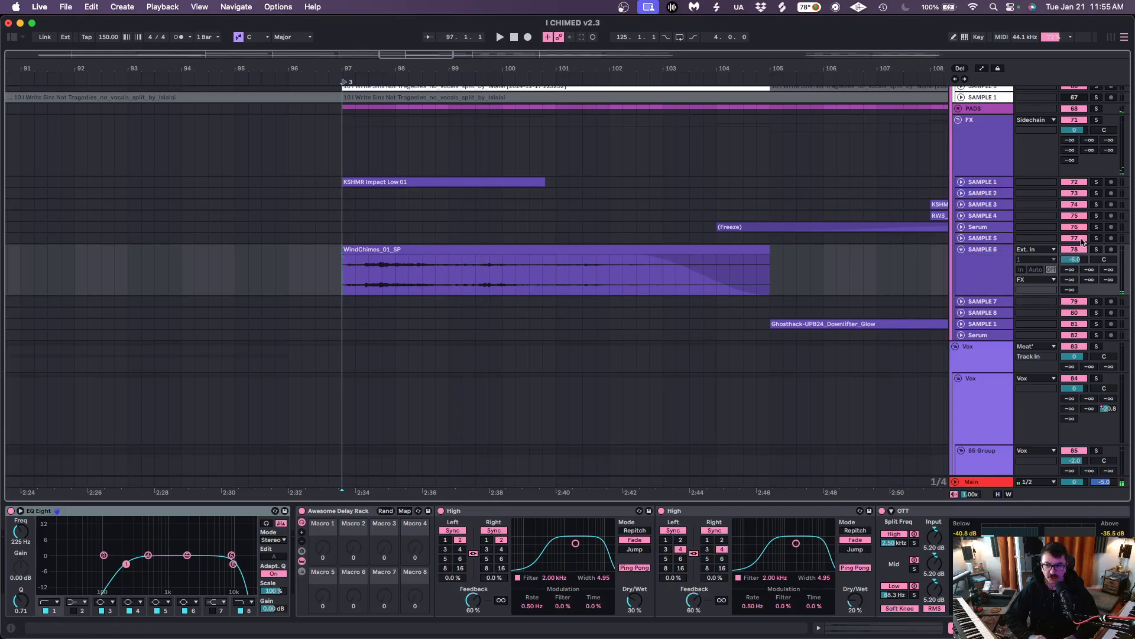
click(1096, 249)
key(space)
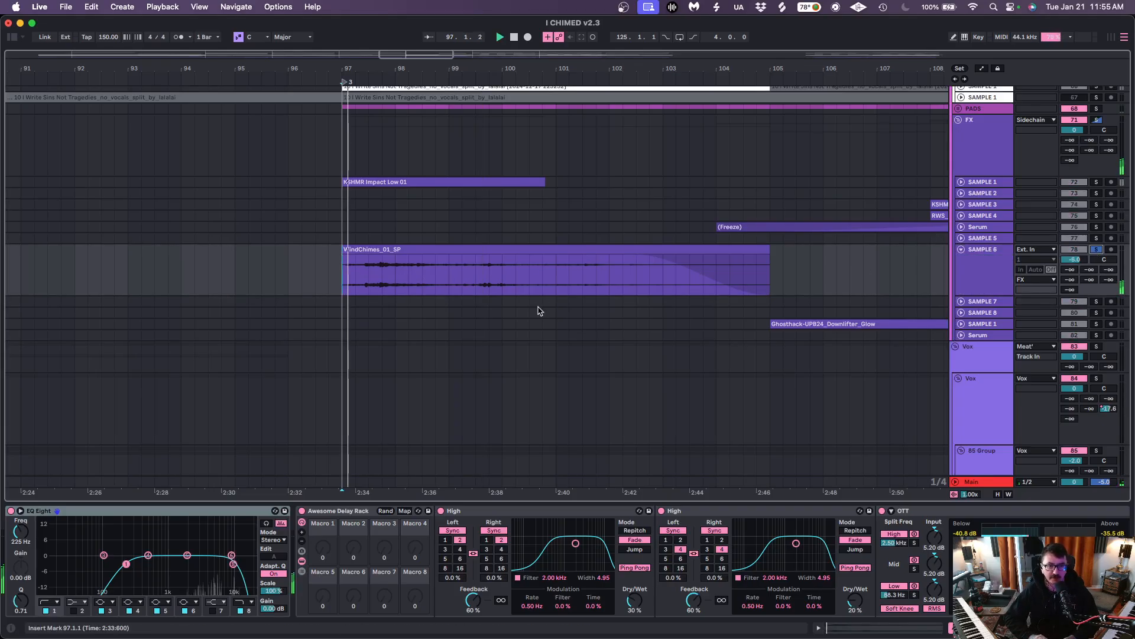
scroll(358, 538, right, 5)
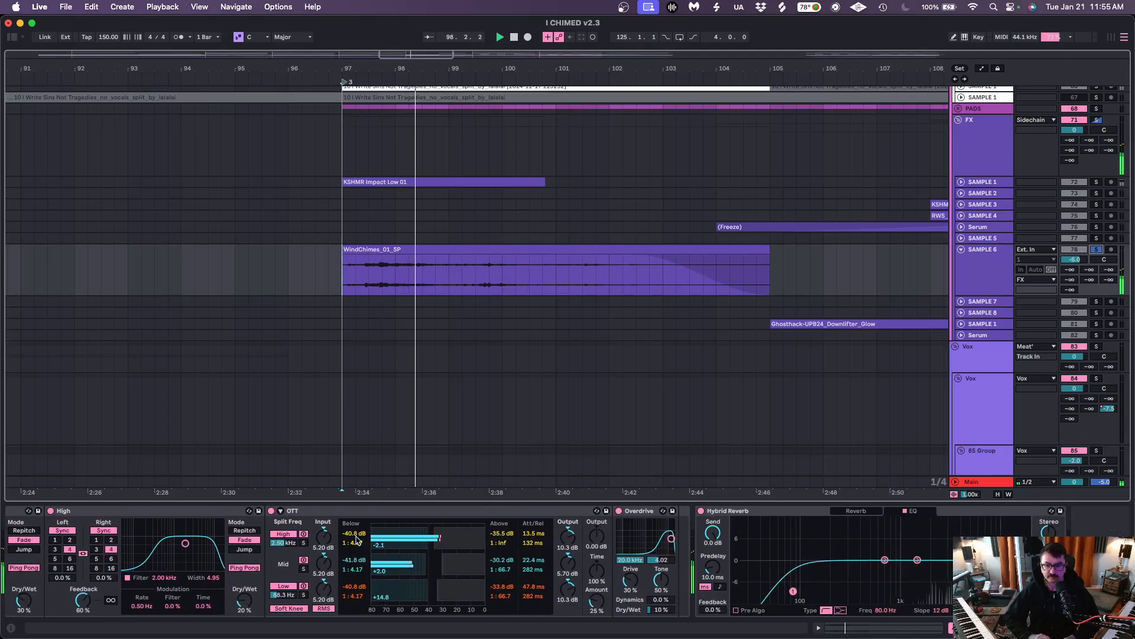
click(1098, 249)
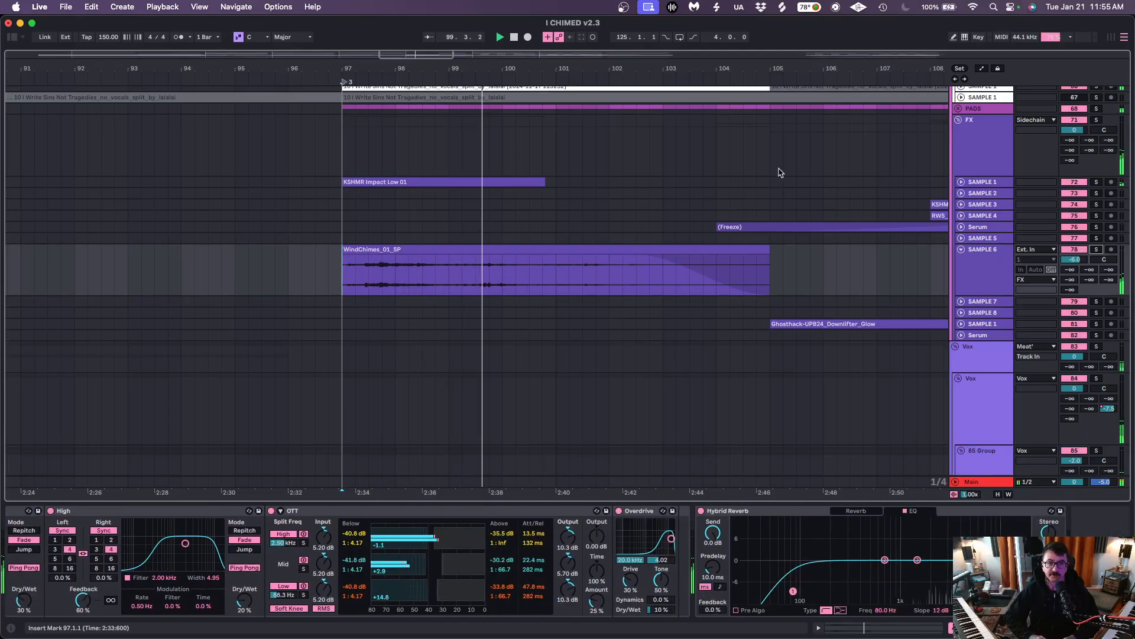
Expand the PADS group, unfold its pad track and solo that track during playback
scroll(786, 170, up, 4)
click(958, 216)
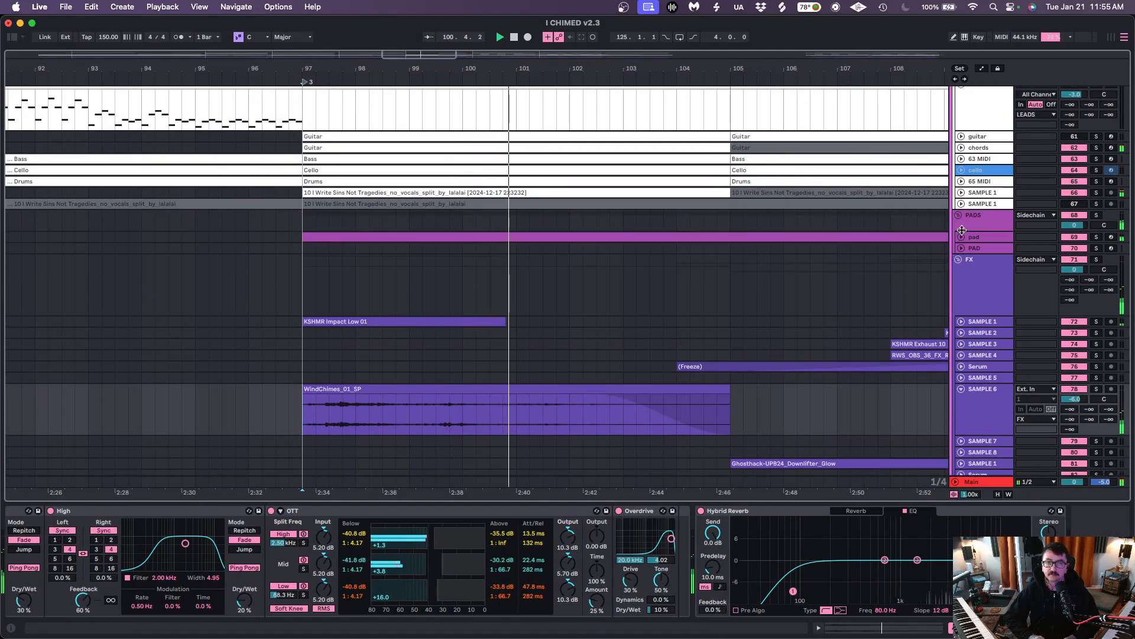
click(961, 236)
click(988, 251)
click(1096, 237)
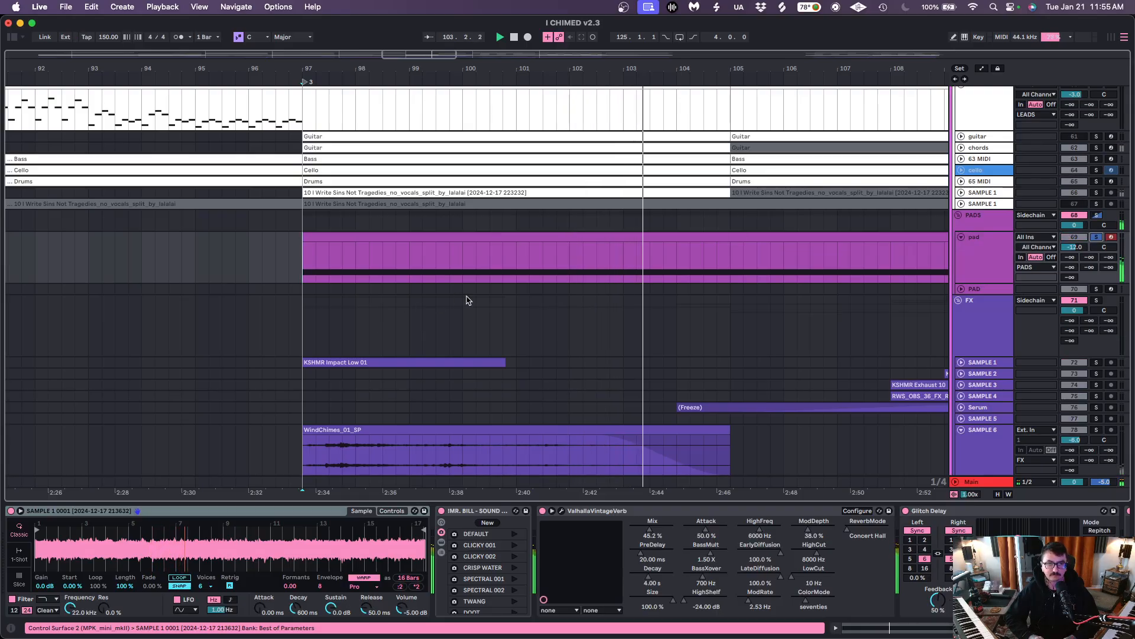
Play the soloed pad from its first clip at 17.1.1
scroll(466, 300, up, 2)
scroll(466, 300, right, 4)
drag(547, 68, 424, 35)
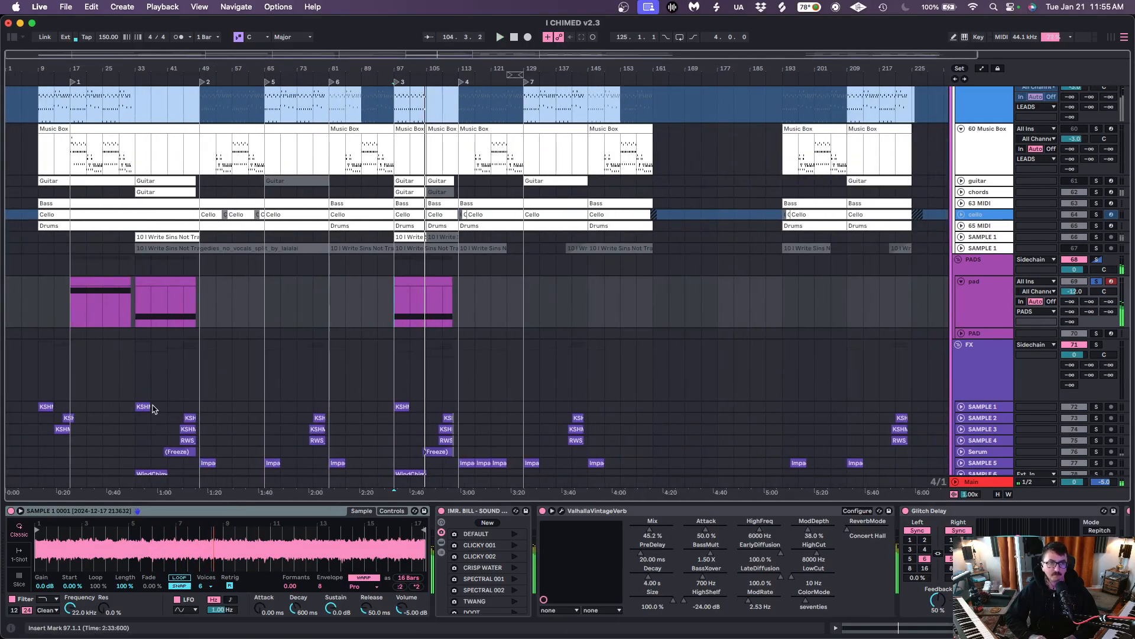
scroll(151, 402, down, 1)
click(68, 301)
key(space)
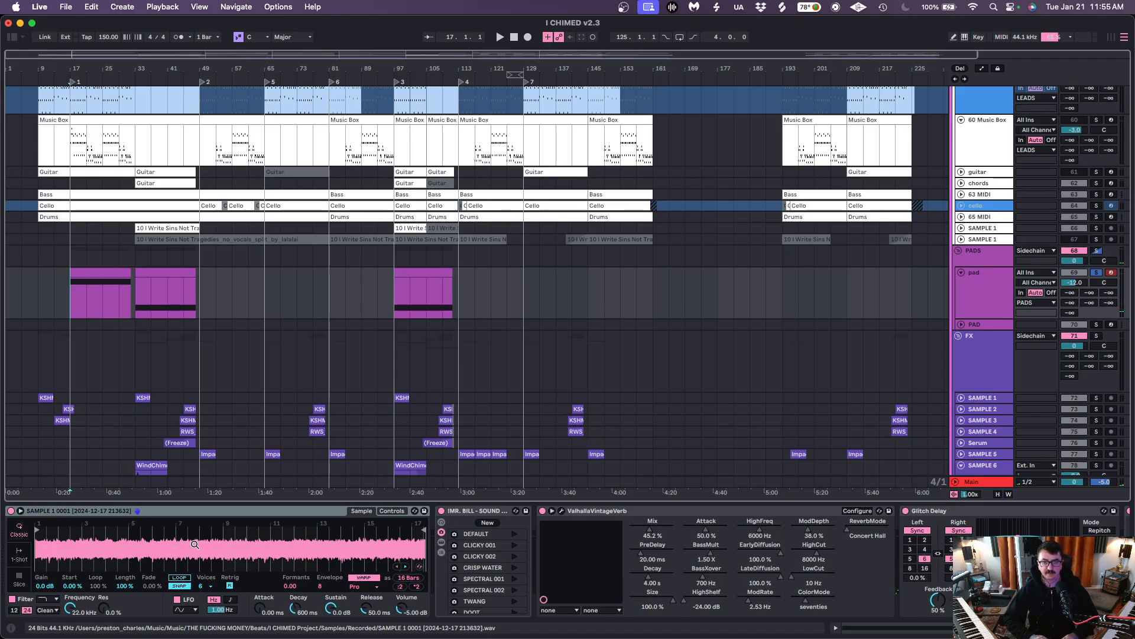
Examine the pad track's effects: ValhallaVintageVerb, Glitch Delay and EQ Eight
click(543, 511)
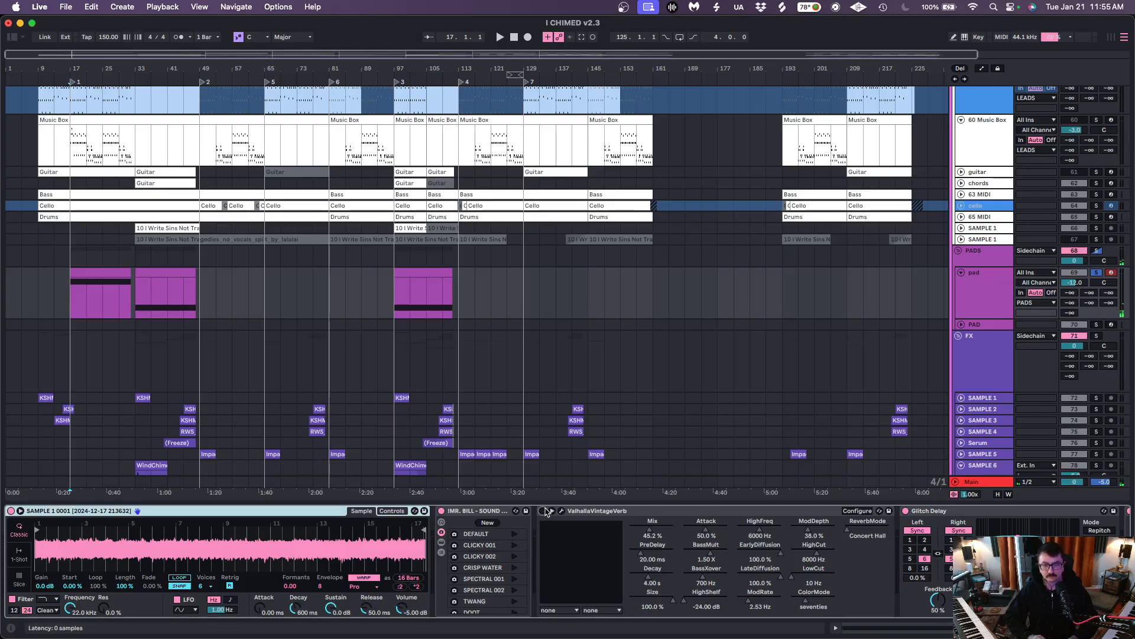
drag(70, 67, 70, 67)
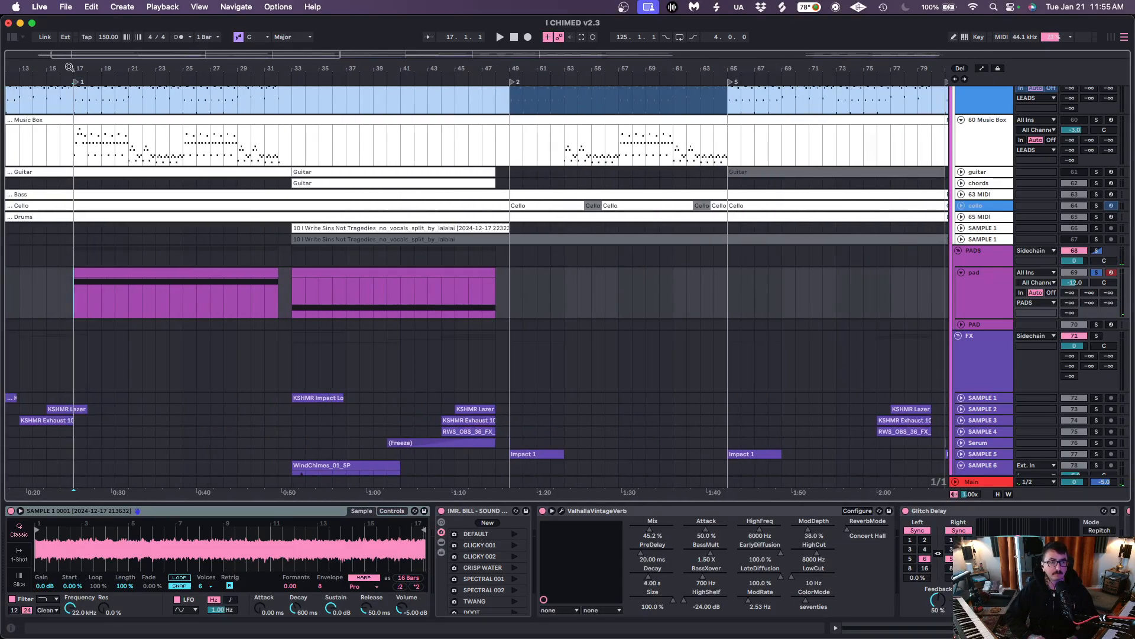
scroll(589, 262, right, 10)
scroll(598, 516, right, 5)
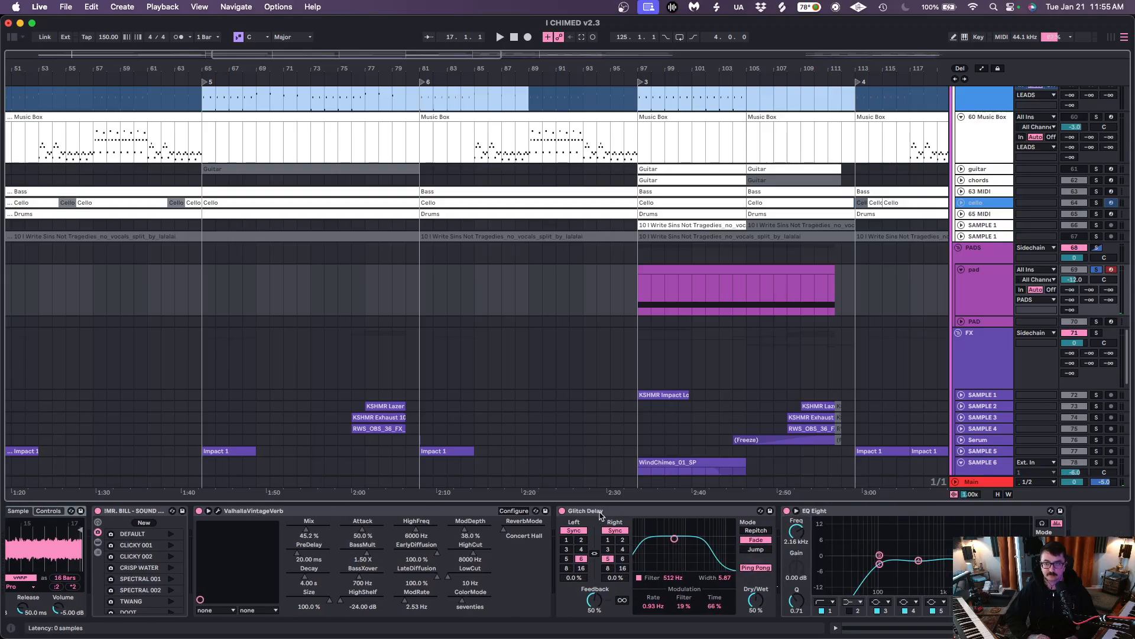
scroll(630, 296, right, 5)
Play the mix from 97.1.1, unfold the upper SAMPLE 1 track below 65 MIDI and solo it
key(space)
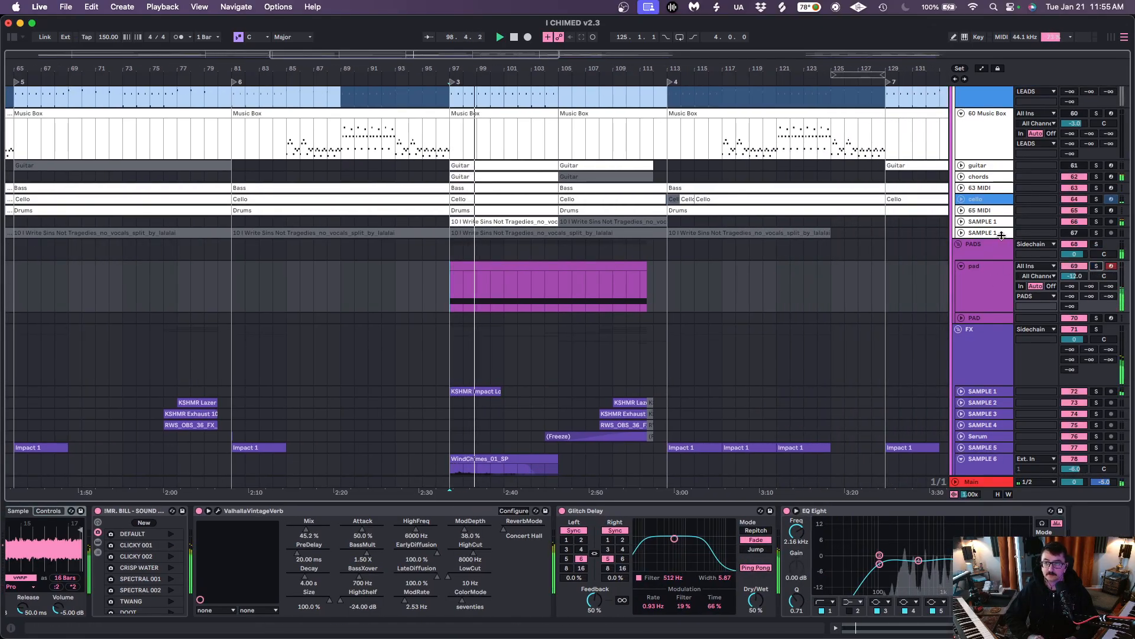
scroll(962, 245, up, 2)
click(962, 244)
click(1096, 244)
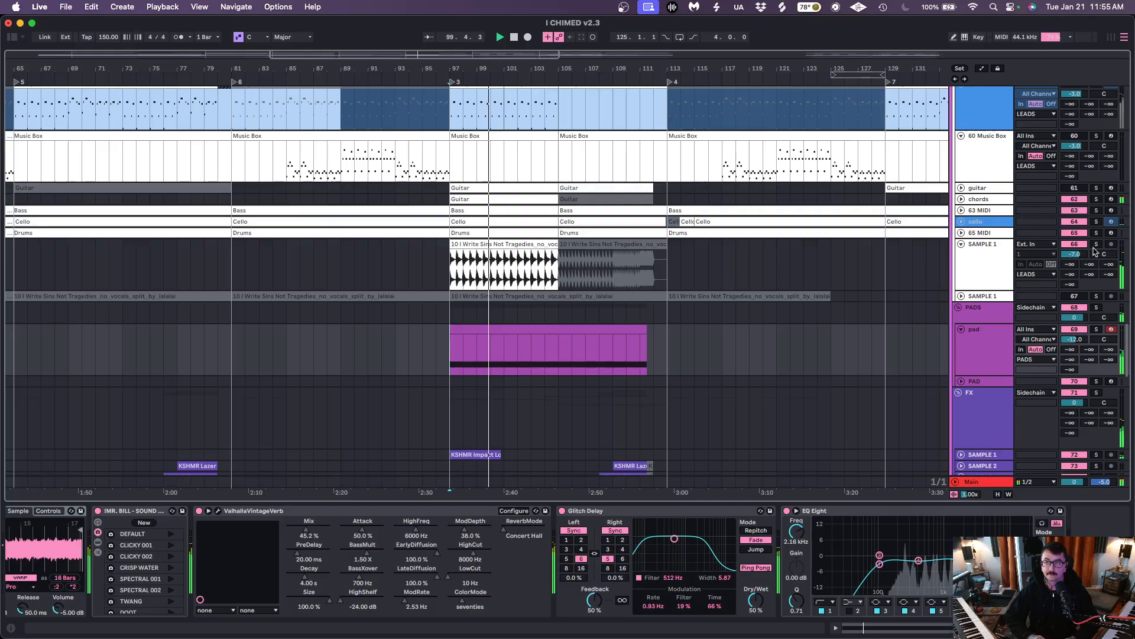
click(1096, 243)
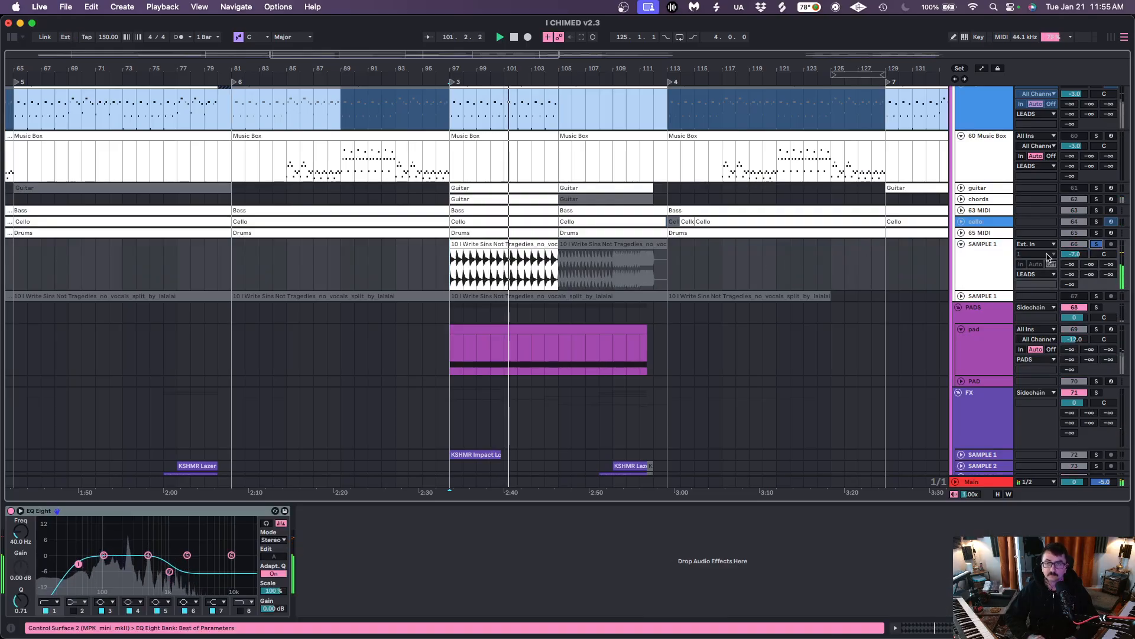
Solo the LEADS group, play it from 97.1.1 and select the frozen keys track
scroll(982, 186, up, 10)
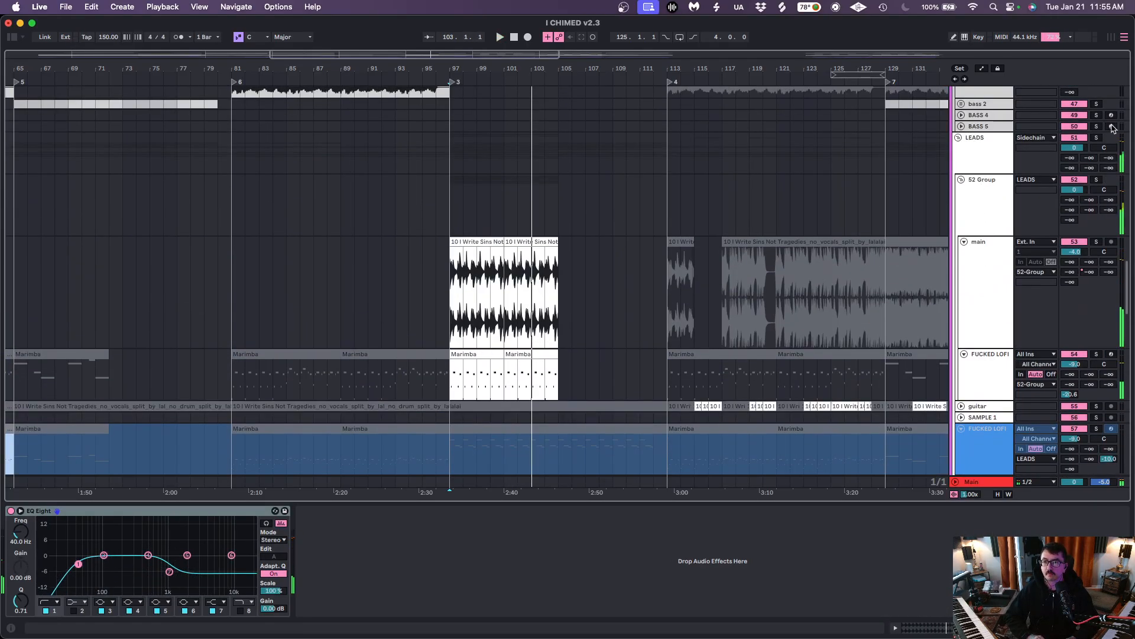
click(1098, 136)
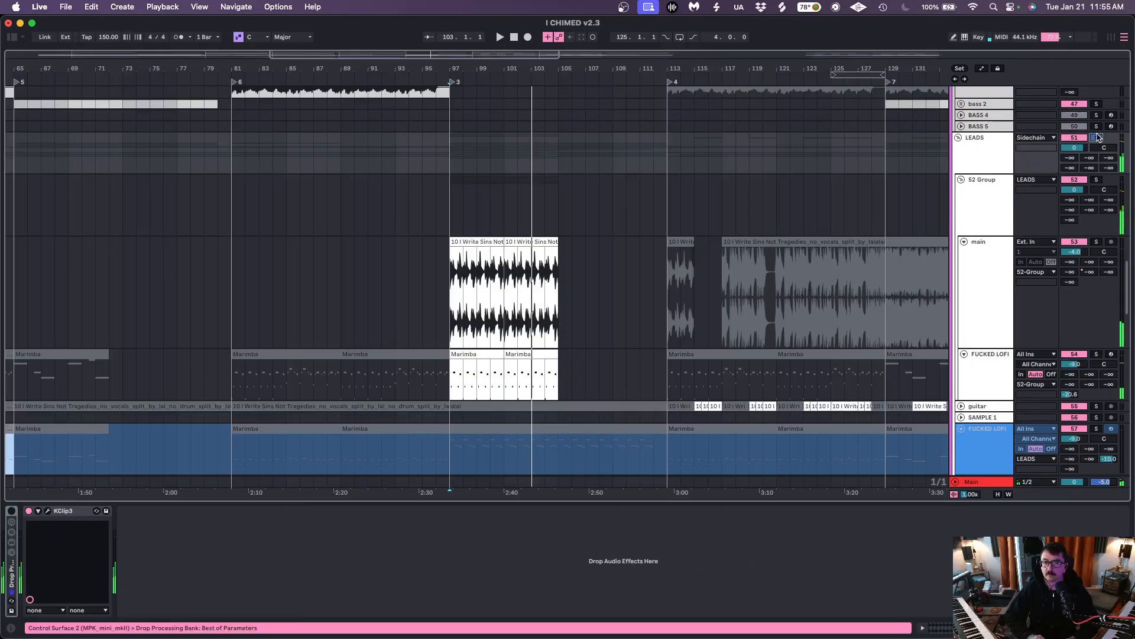
scroll(614, 220, down, 5)
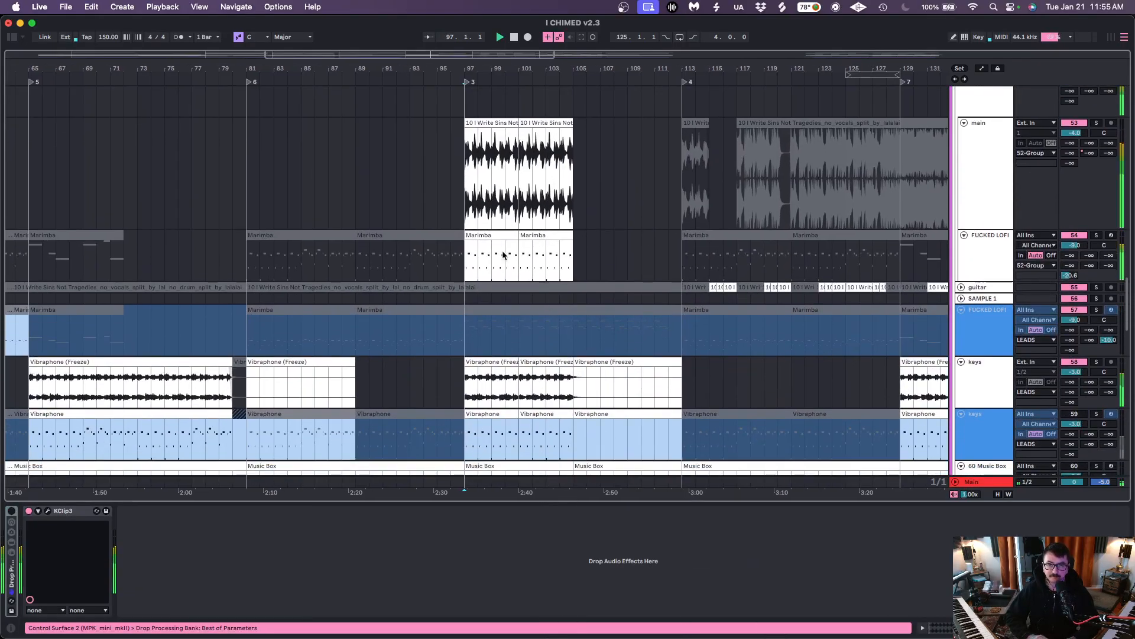
key(space)
scroll(954, 217, down, 5)
click(981, 231)
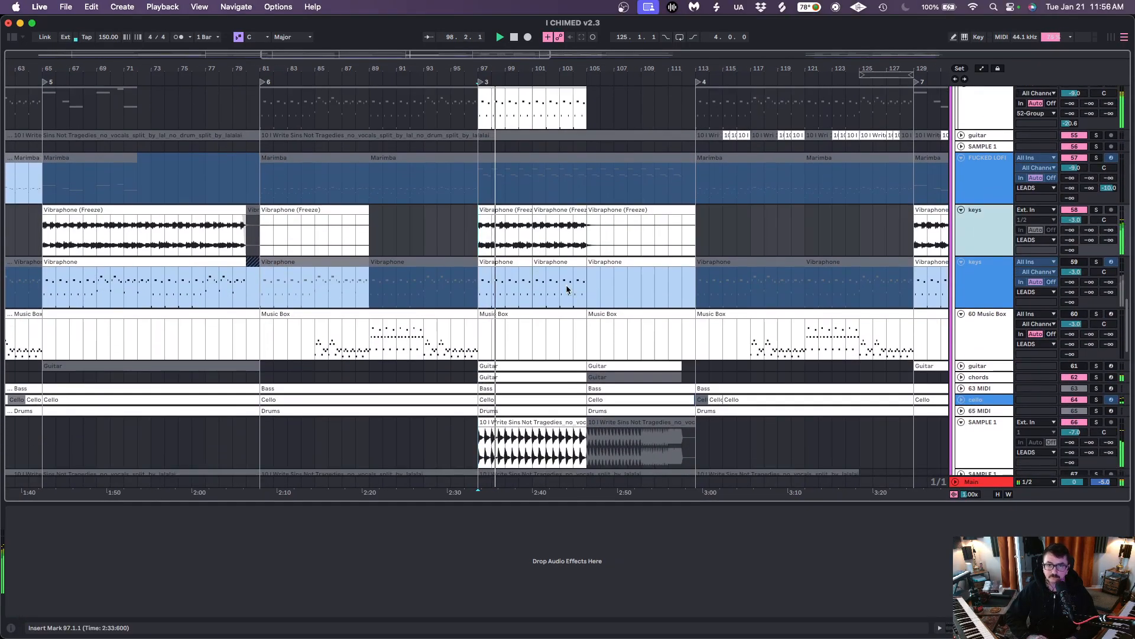
scroll(954, 286, down, 3)
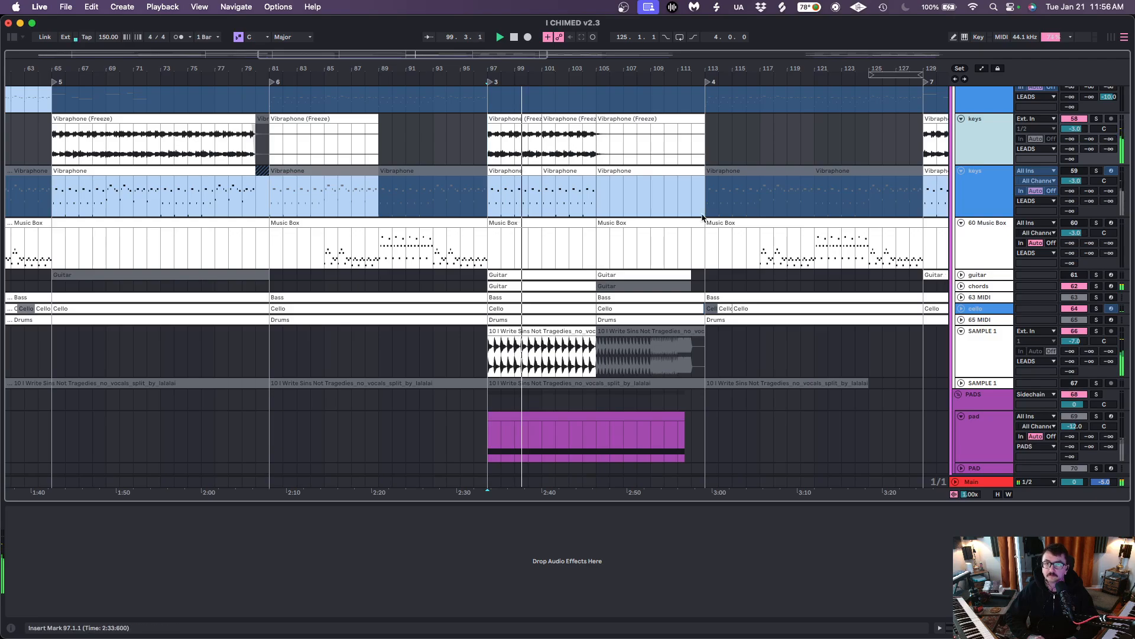
Solo the main track inside the 52 Group and play it from 97.1.1
drag(550, 64, 543, 88)
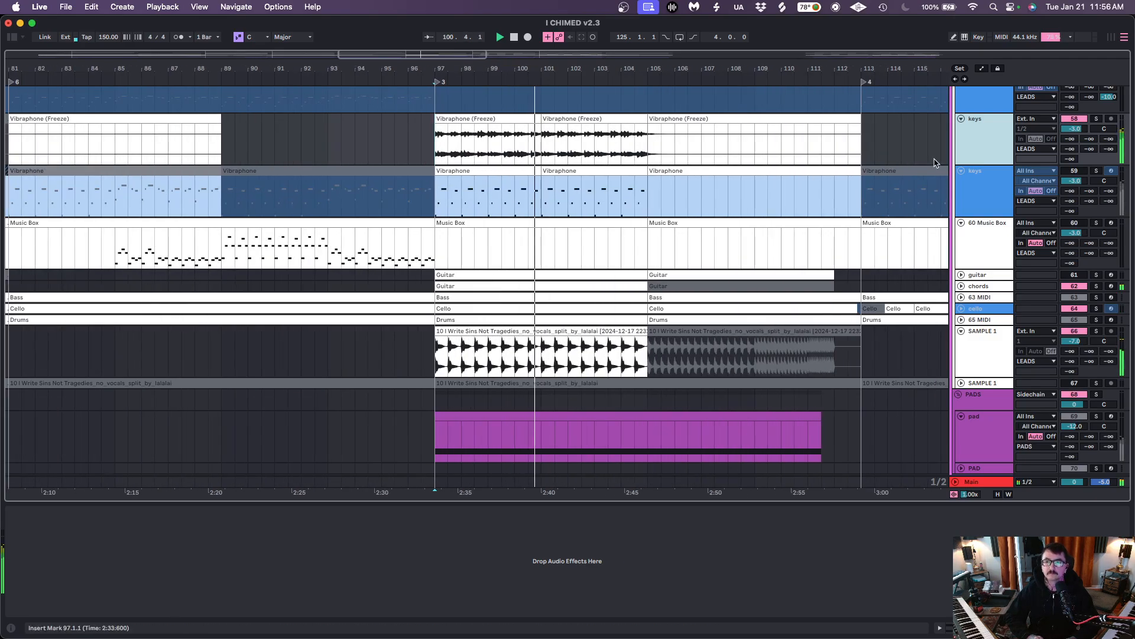
scroll(1000, 141, up, 7)
scroll(998, 146, up, 3)
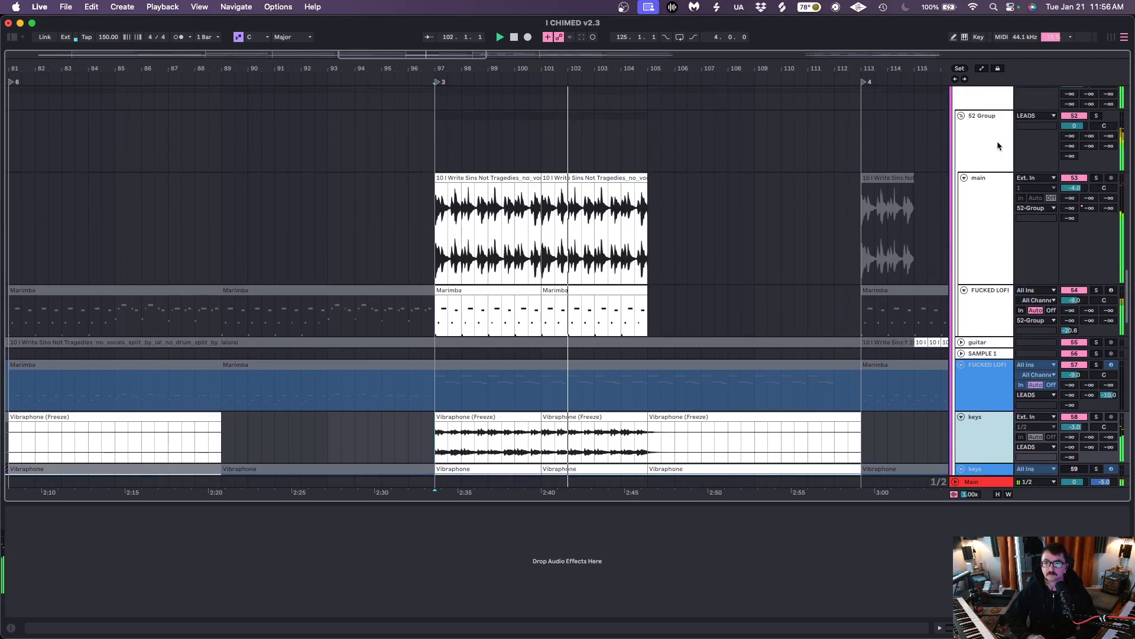
click(996, 236)
click(1096, 178)
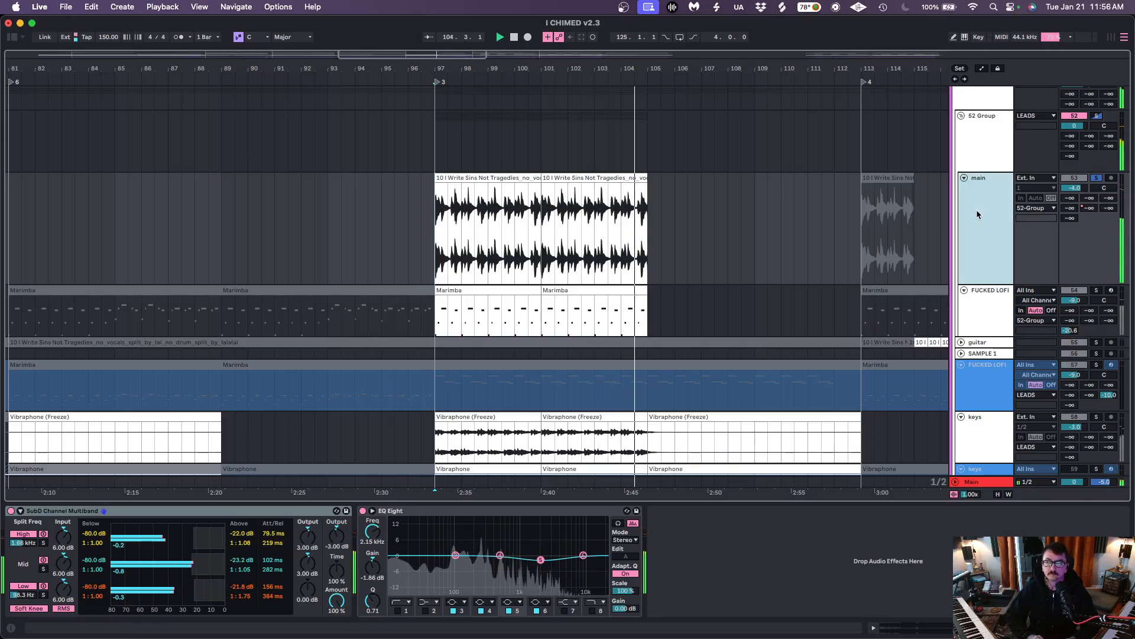
key(space)
key(space)
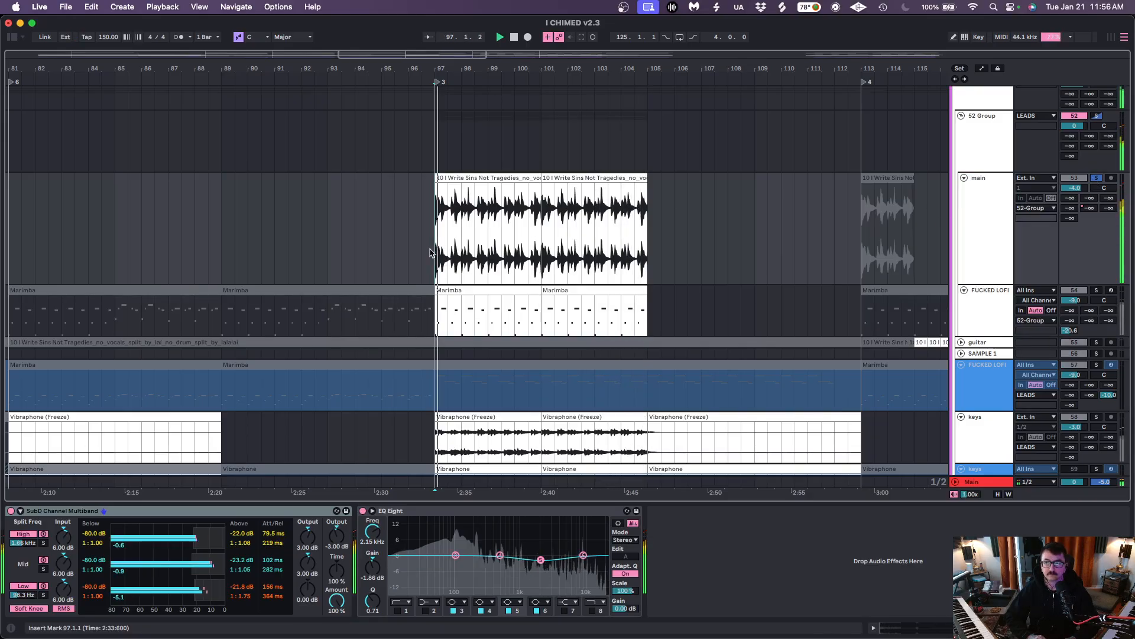
Select the 52 Group to show its devices and solo the whole group instead of its main track
scroll(977, 171, up, 1)
click(977, 170)
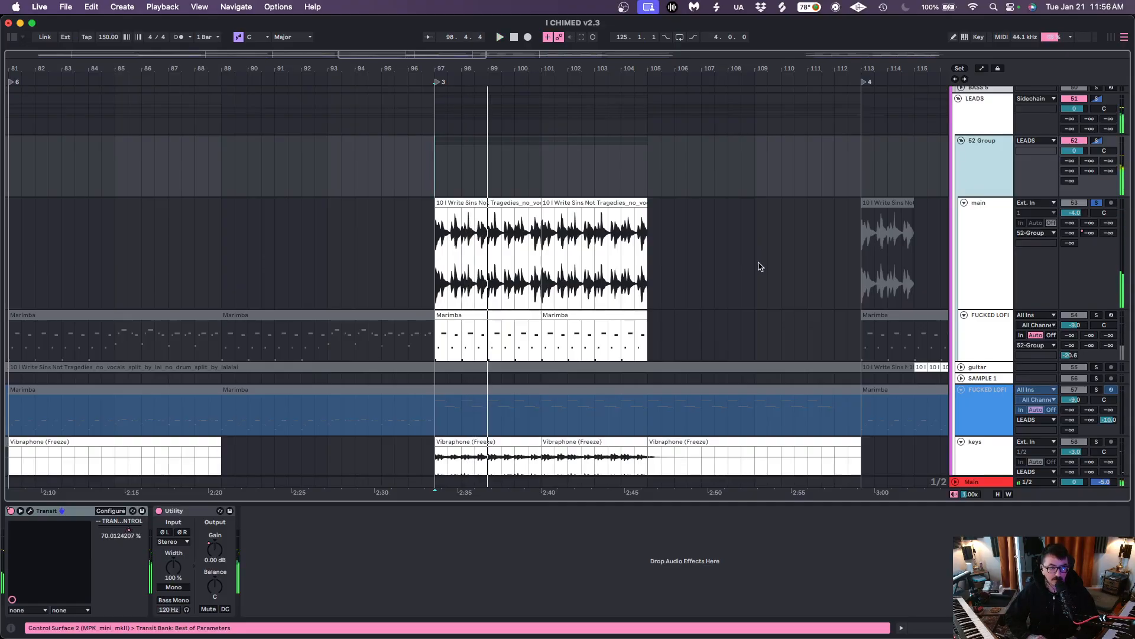
click(1097, 142)
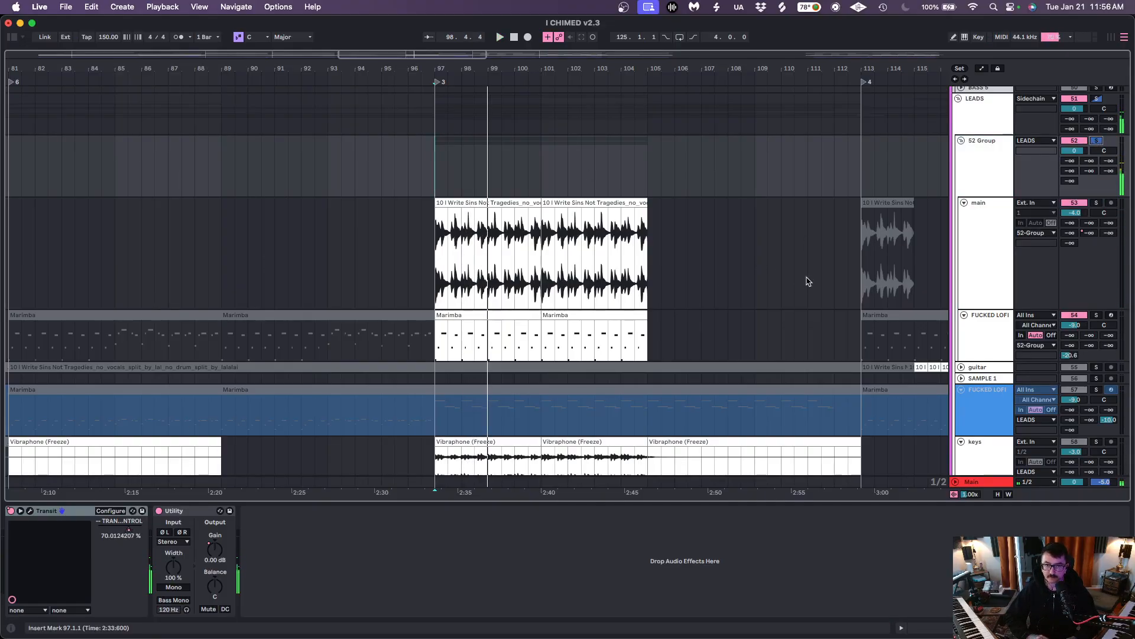
Open the 52 Group's Transit plugin, examine its Filter 24, Delay and OTT modules, and close its window
click(29, 511)
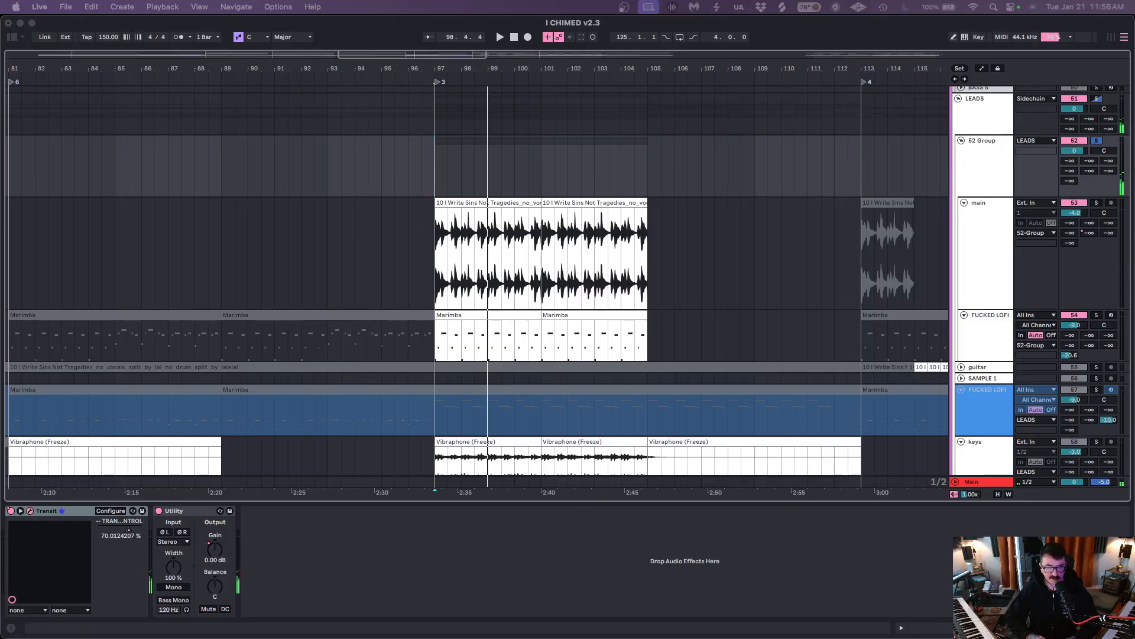
drag(158, 117, 169, 81)
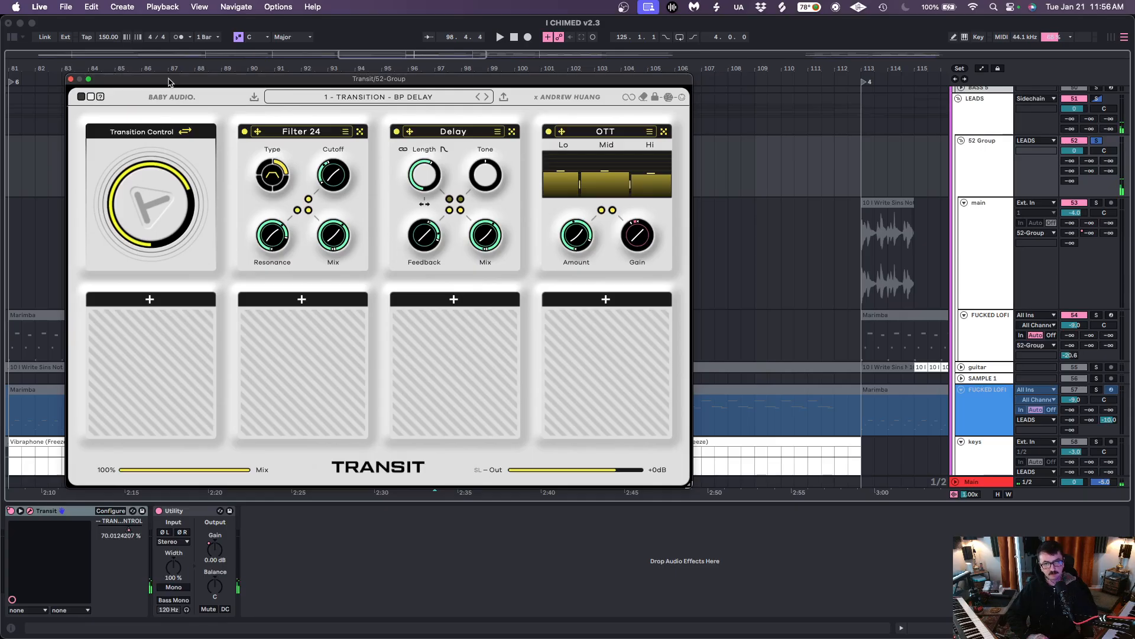
drag(168, 81, 314, 167)
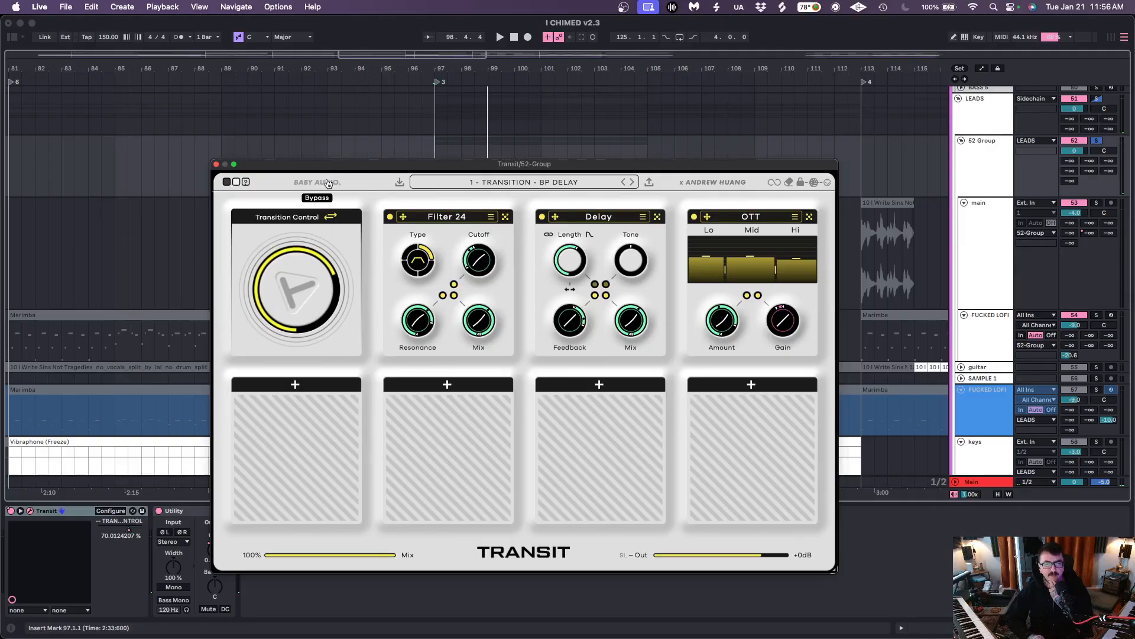
drag(359, 167, 352, 152)
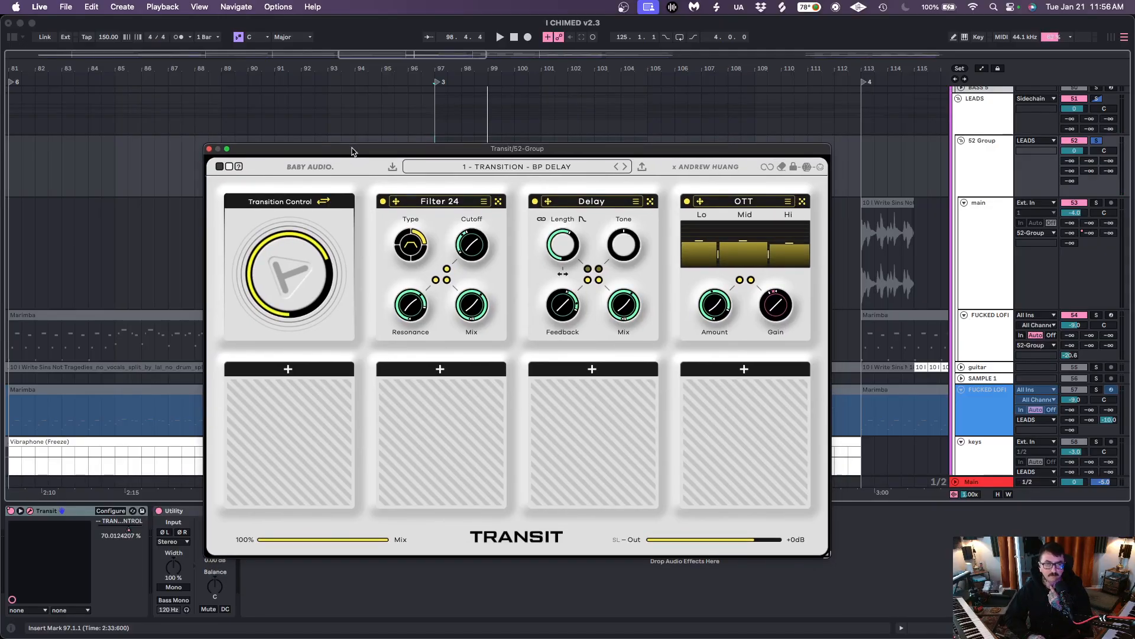
drag(351, 151, 349, 133)
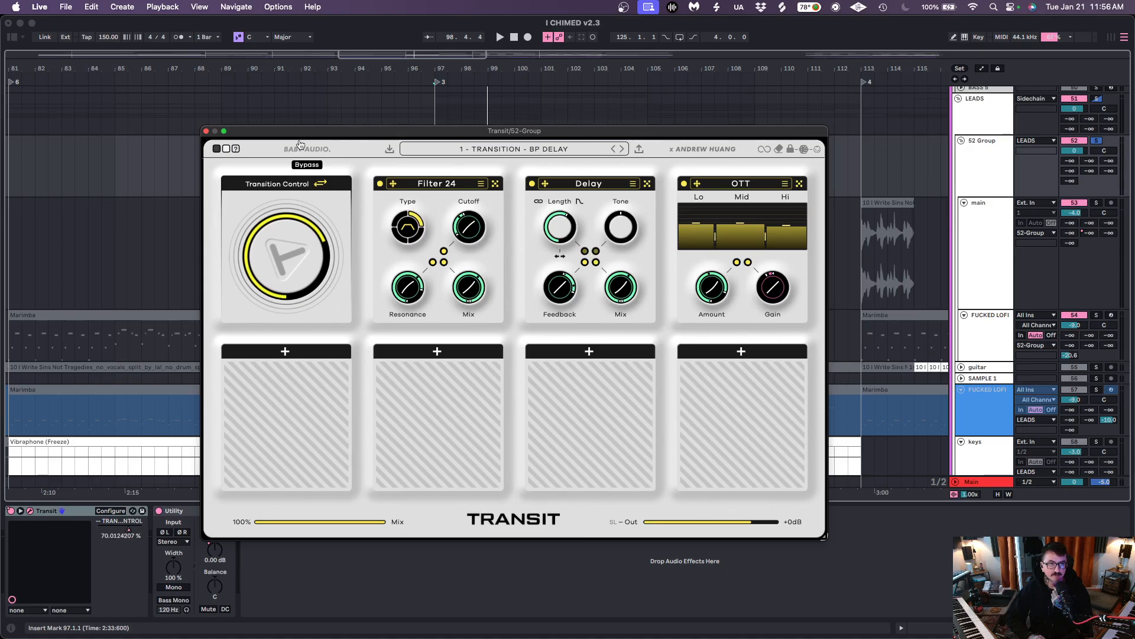
drag(280, 134, 282, 159)
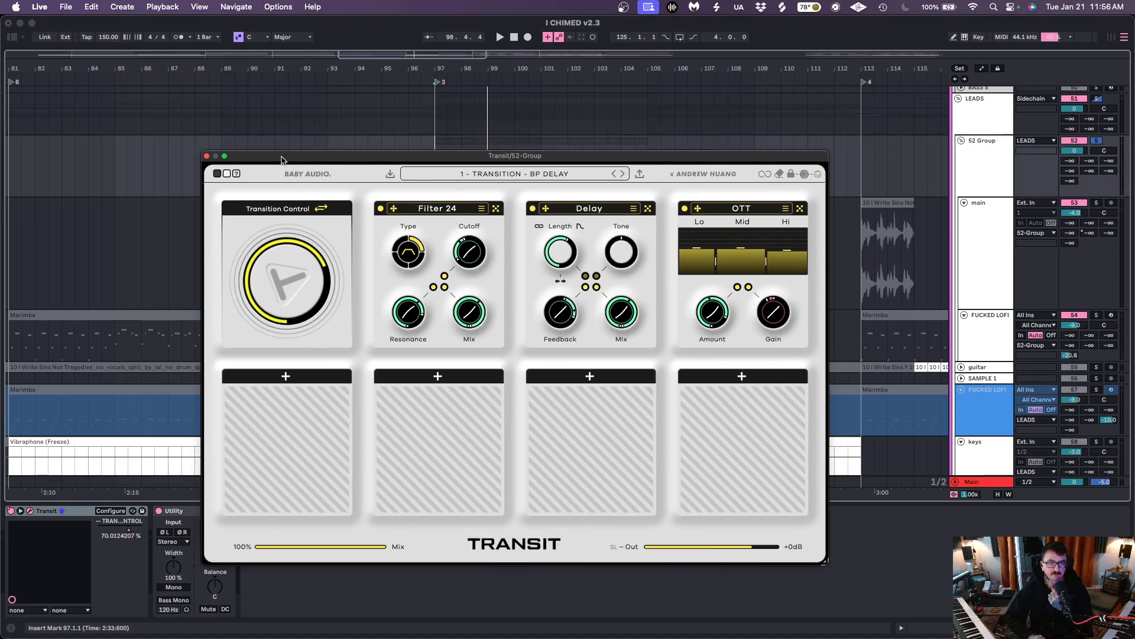
click(206, 157)
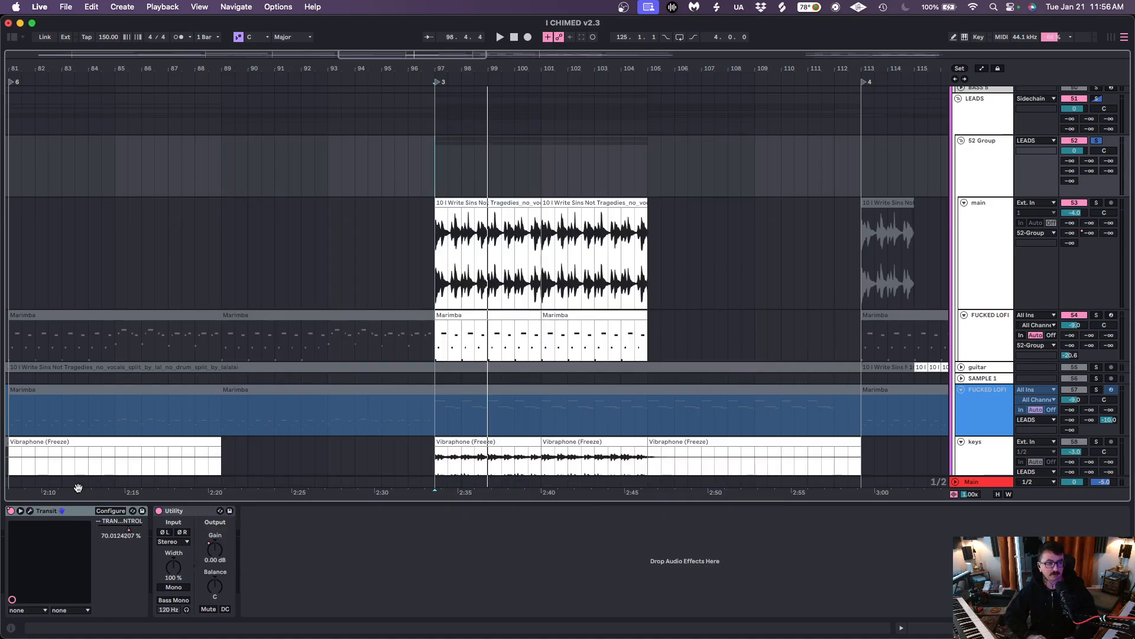
Unsolo the 52 Group and play the soloed LEADS group from 97.1.1
click(434, 279)
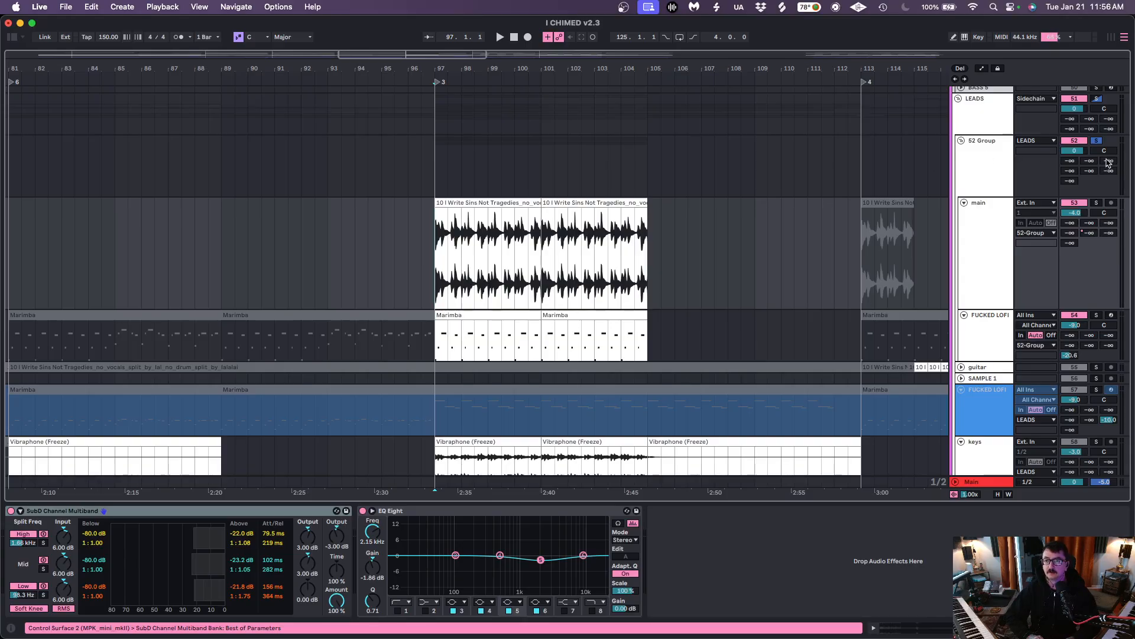
key(space)
scroll(752, 199, down, 2)
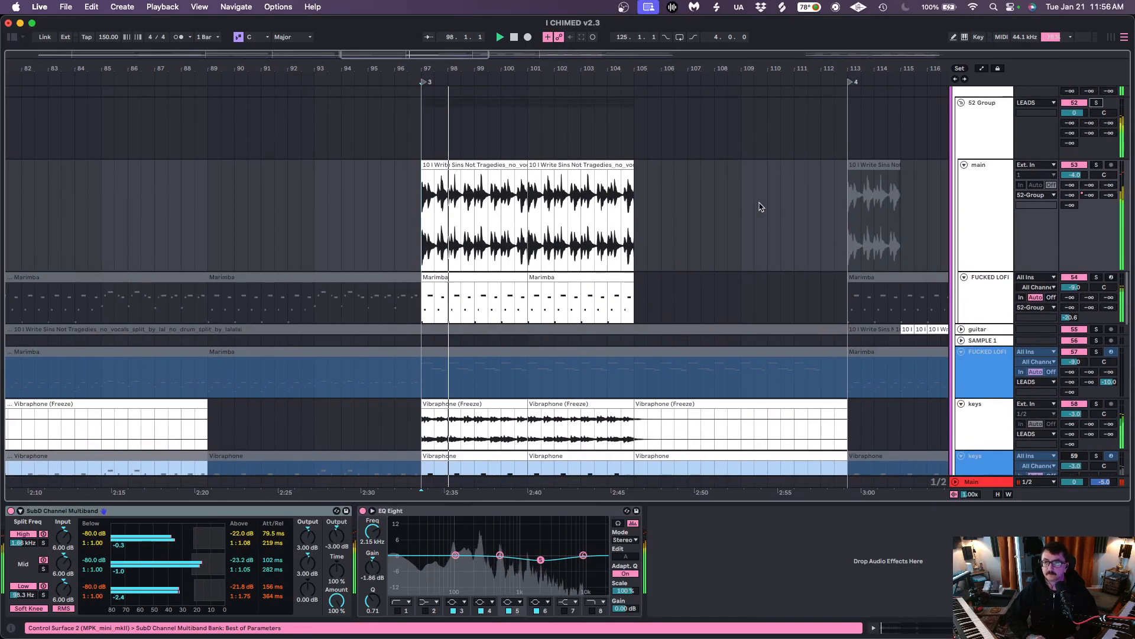
scroll(760, 206, down, 5)
click(608, 287)
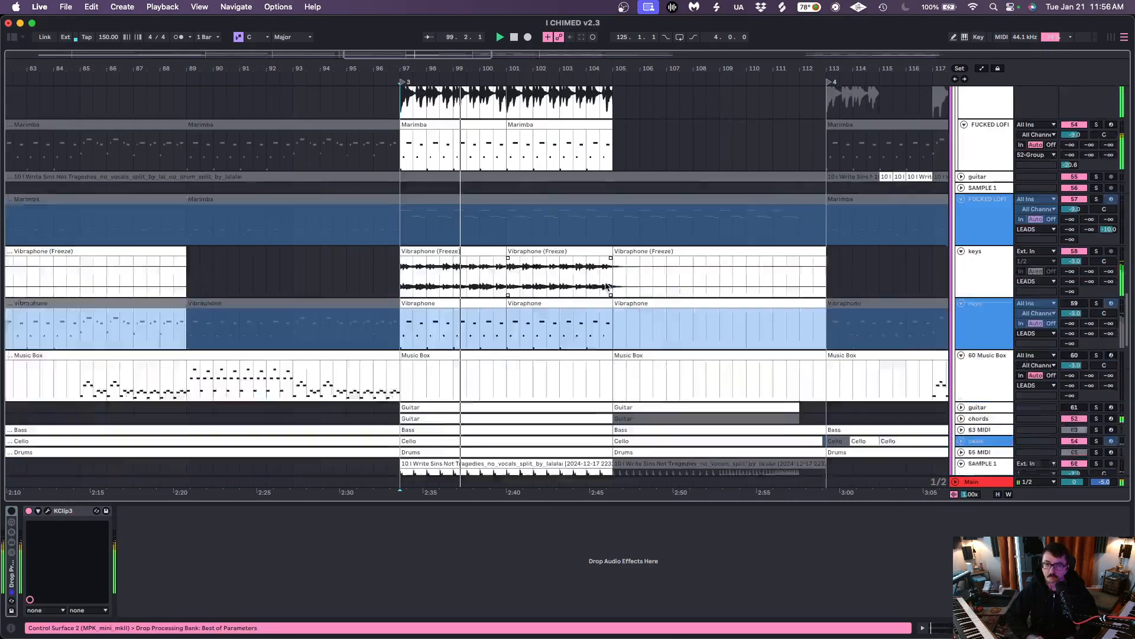
scroll(607, 286, down, 3)
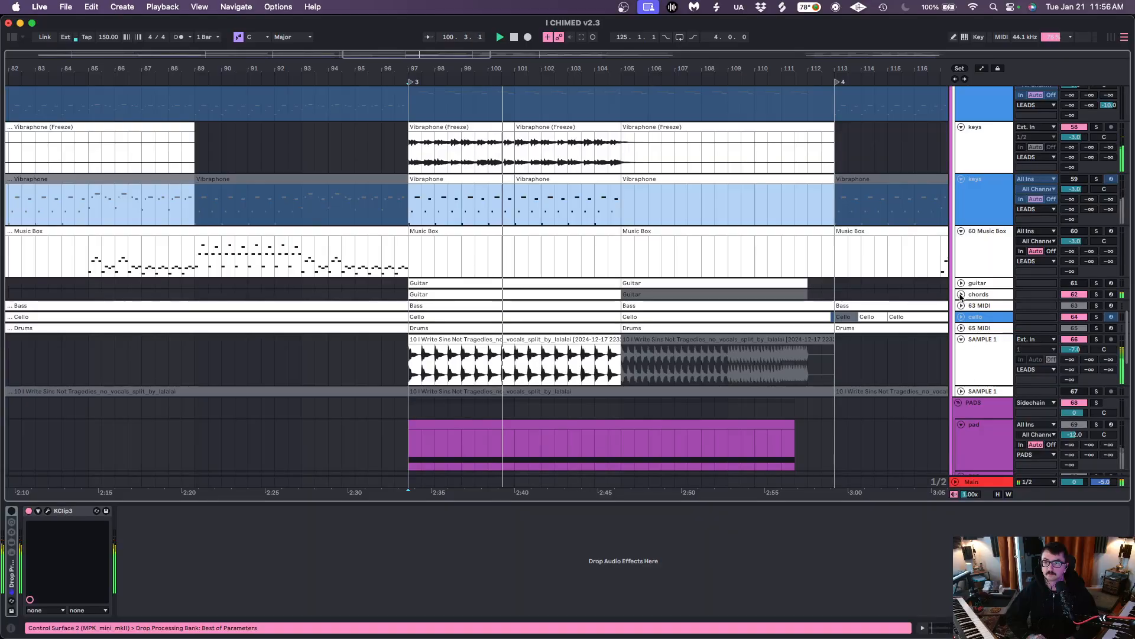
Unfold the chords track in the LEADS group, solo it and play it from 97.1.1
click(961, 294)
click(985, 305)
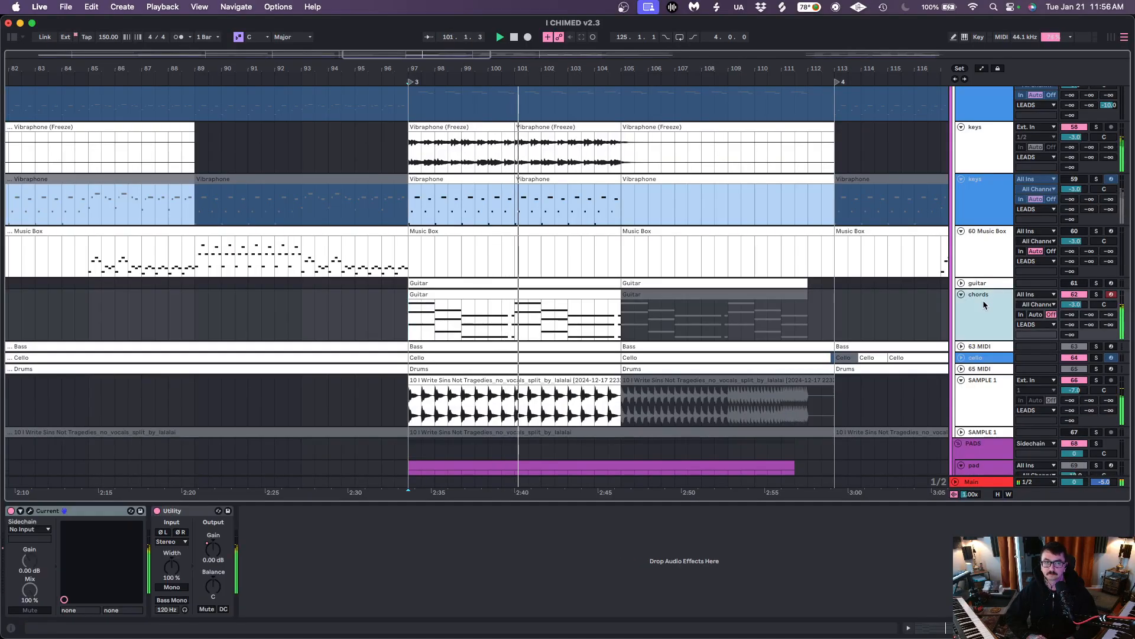
click(1095, 294)
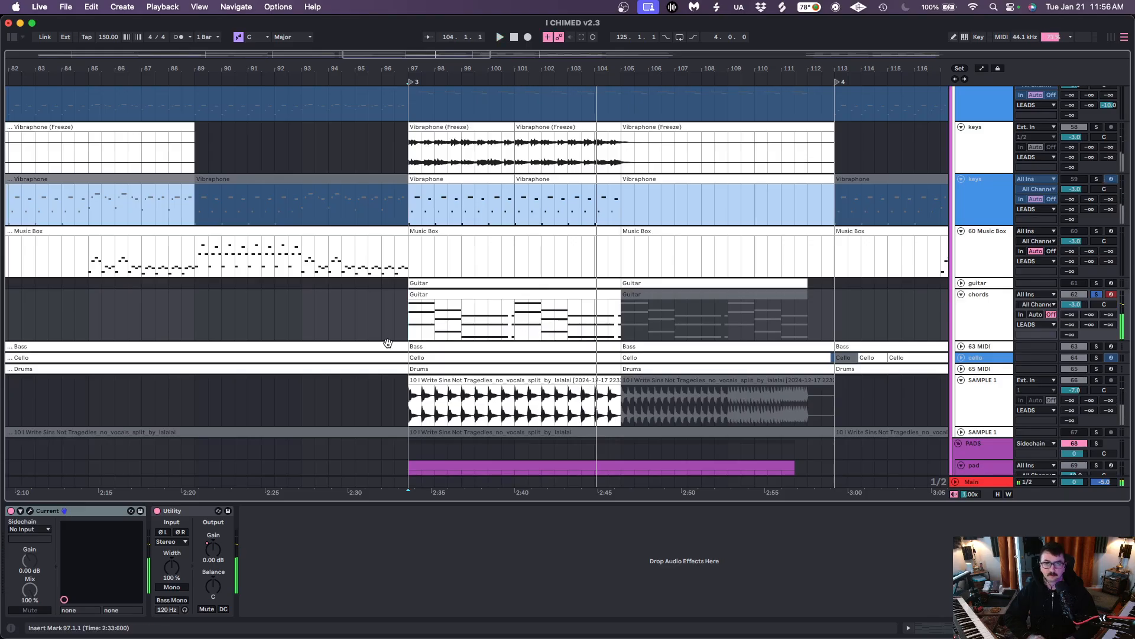
key(space)
click(999, 322)
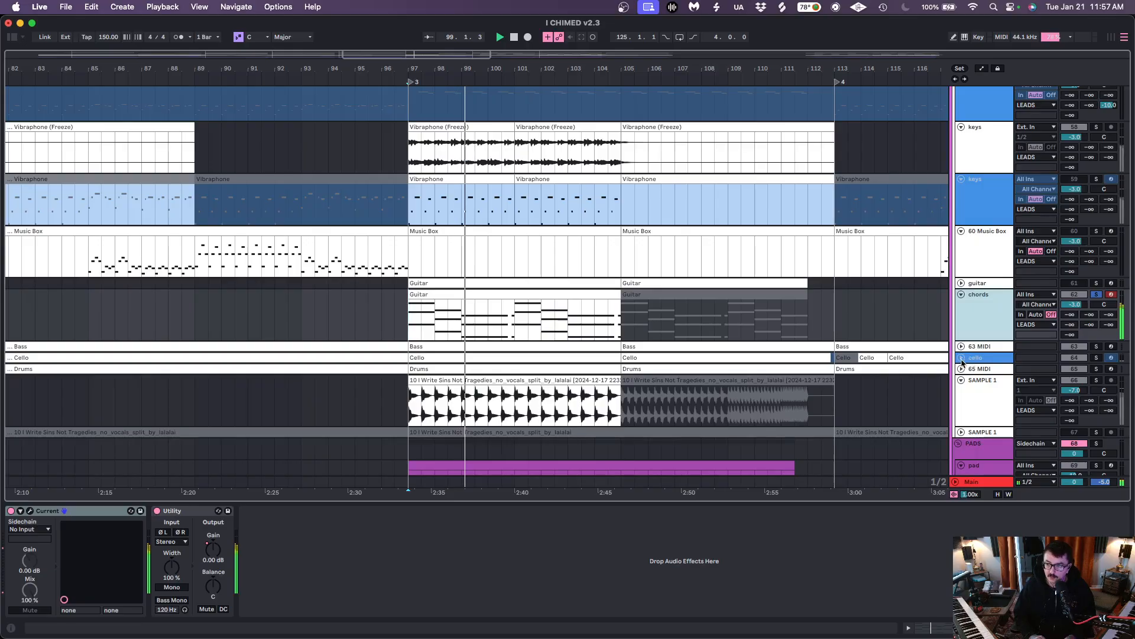
Unsolo the chords track and the LEADS group, and review the pads, FX and vocal tracks while the full mix plays
scroll(1072, 128, up, 10)
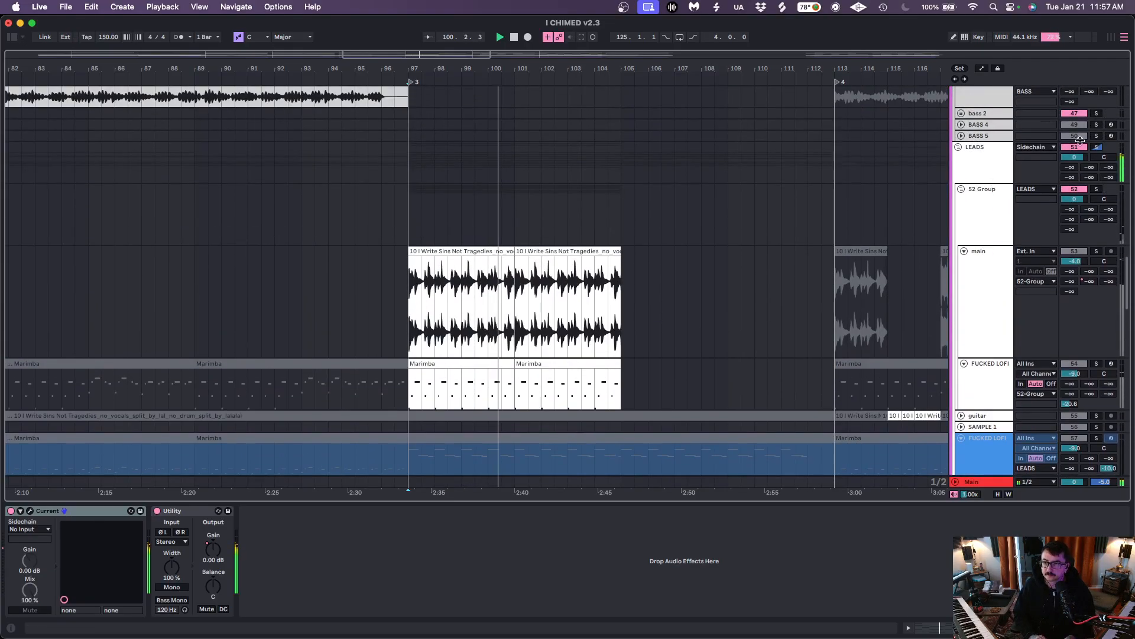
scroll(646, 239, down, 10)
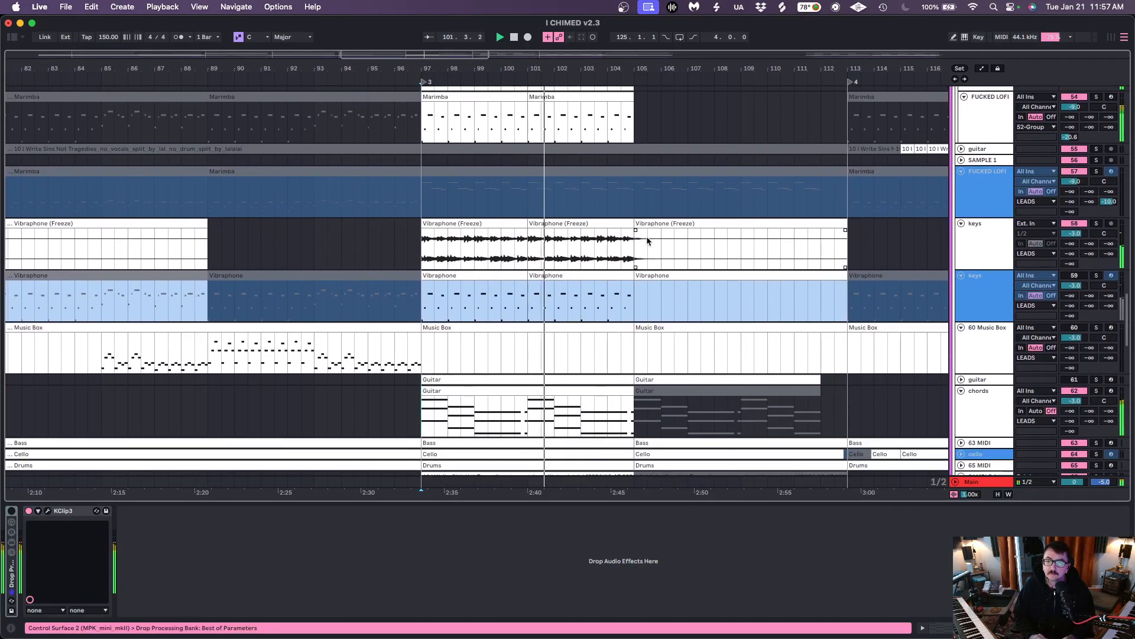
scroll(647, 237, down, 5)
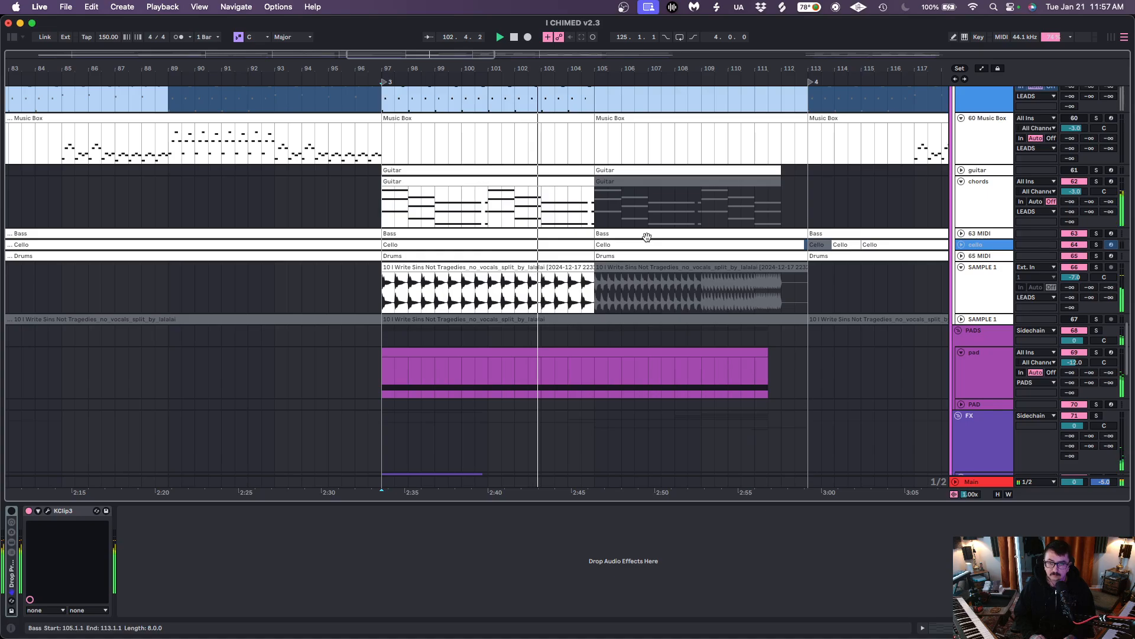
scroll(647, 239, down, 15)
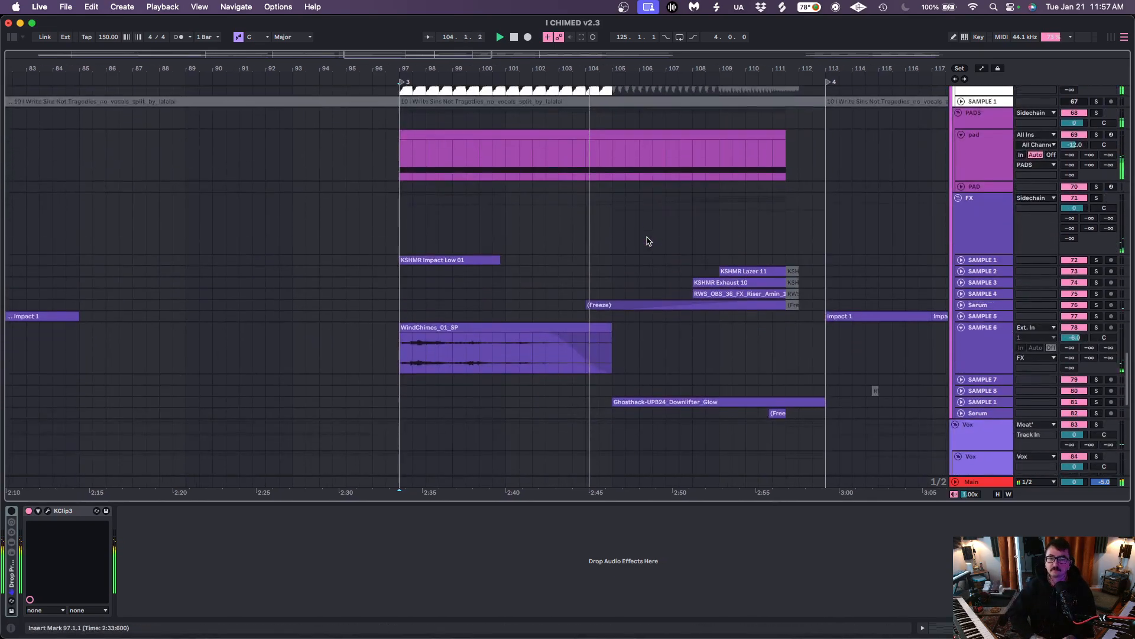
scroll(649, 241, down, 15)
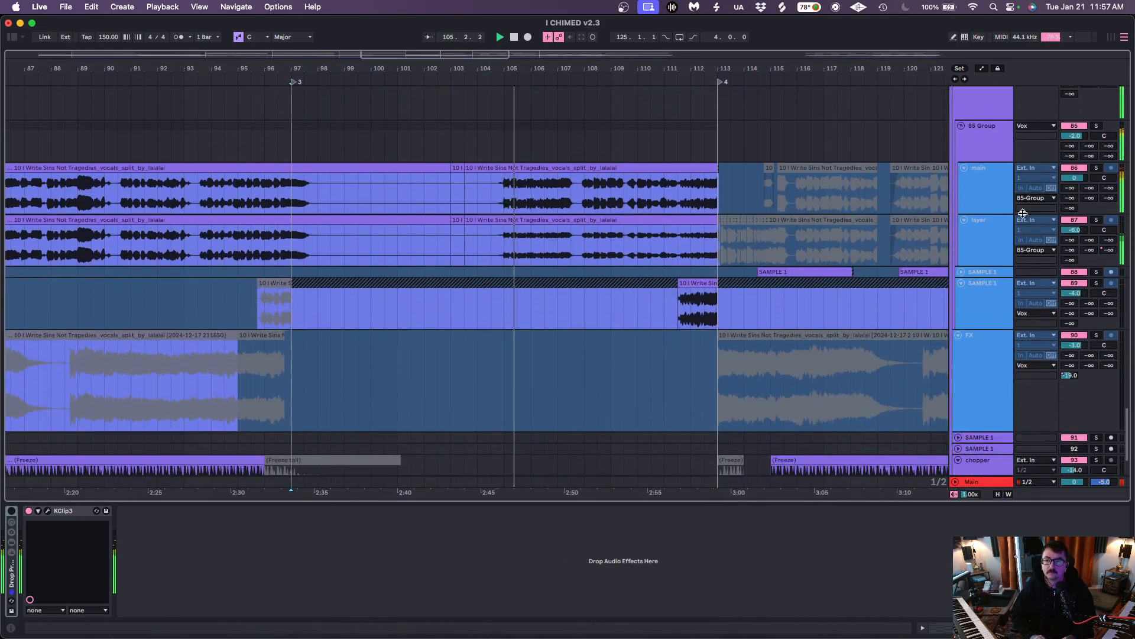
Solo the 85 Group vocals, stop playback and examine the group's SubD Radio Vox rack and its EQ Eight
click(990, 154)
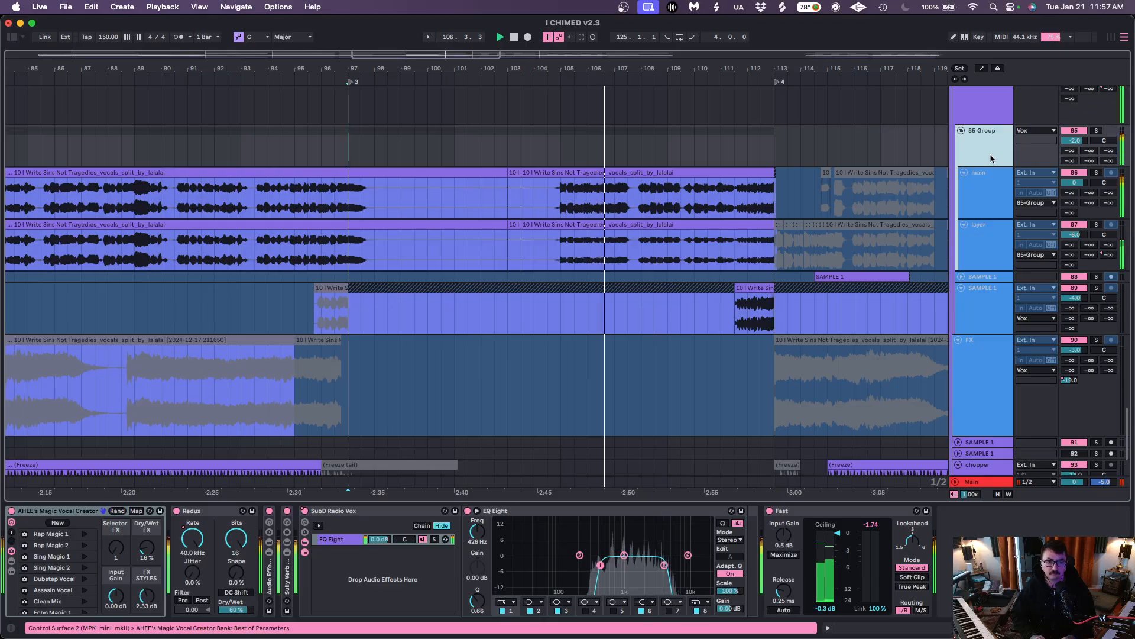
click(1096, 131)
drag(619, 231, 348, 466)
click(339, 514)
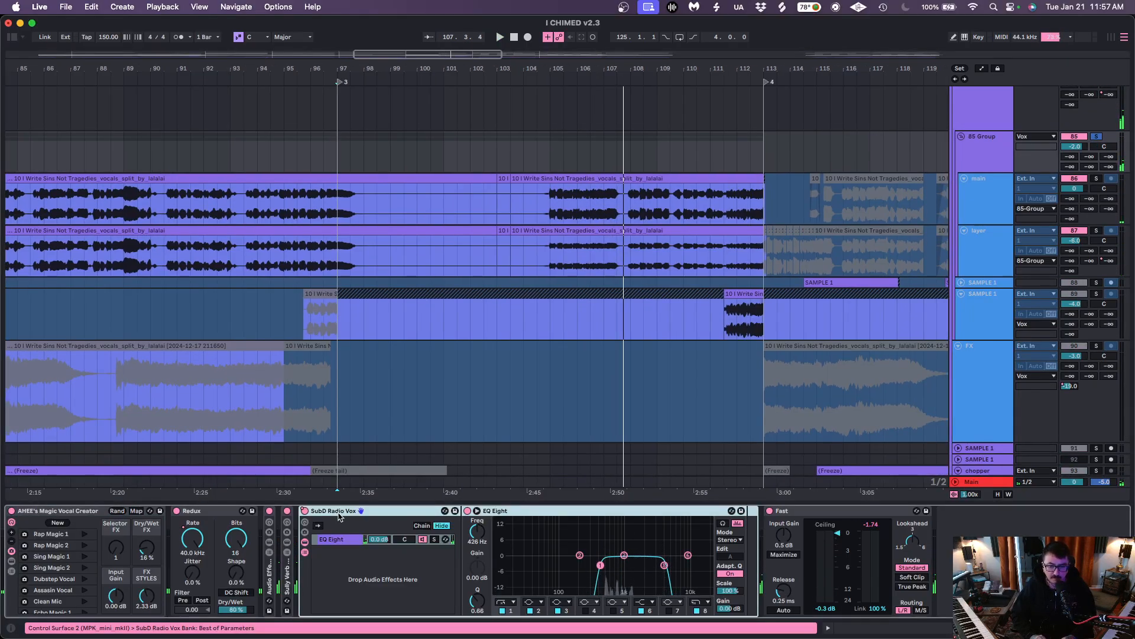
click(520, 513)
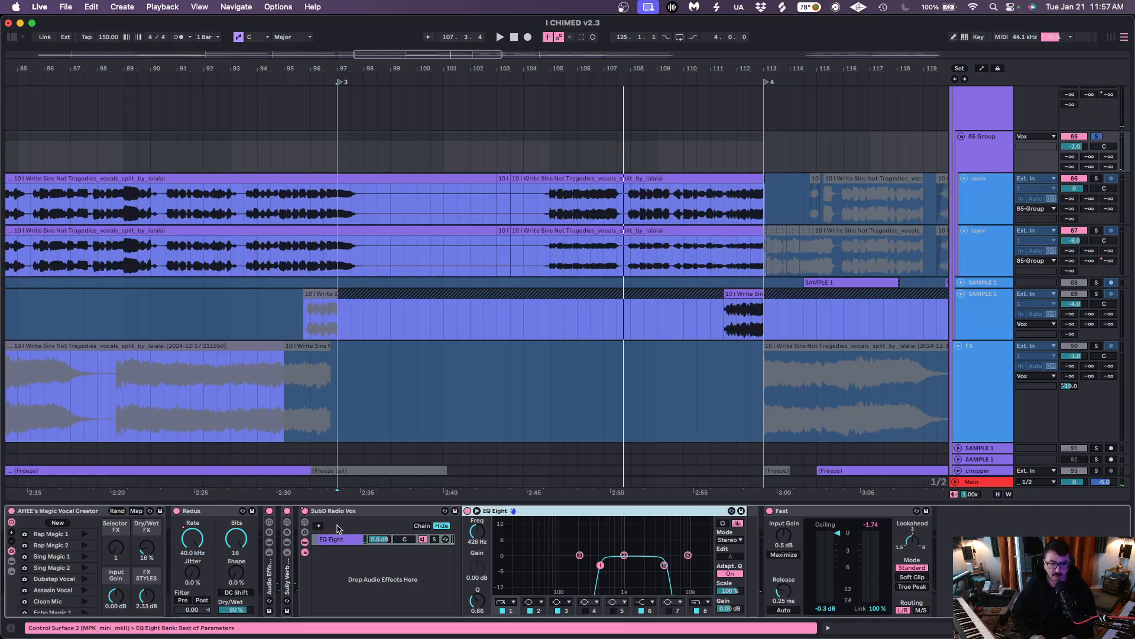
click(348, 515)
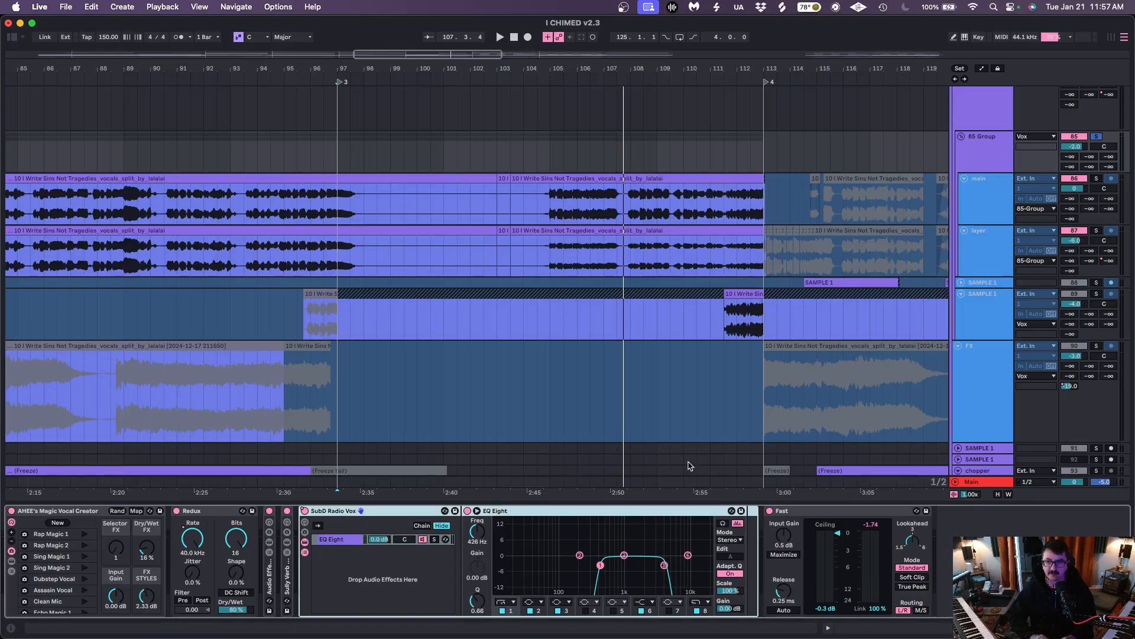
Play the soloed 85 Group vocals from 104.3.1, show the group's devices and unsolo it to hear the full mix
click(537, 201)
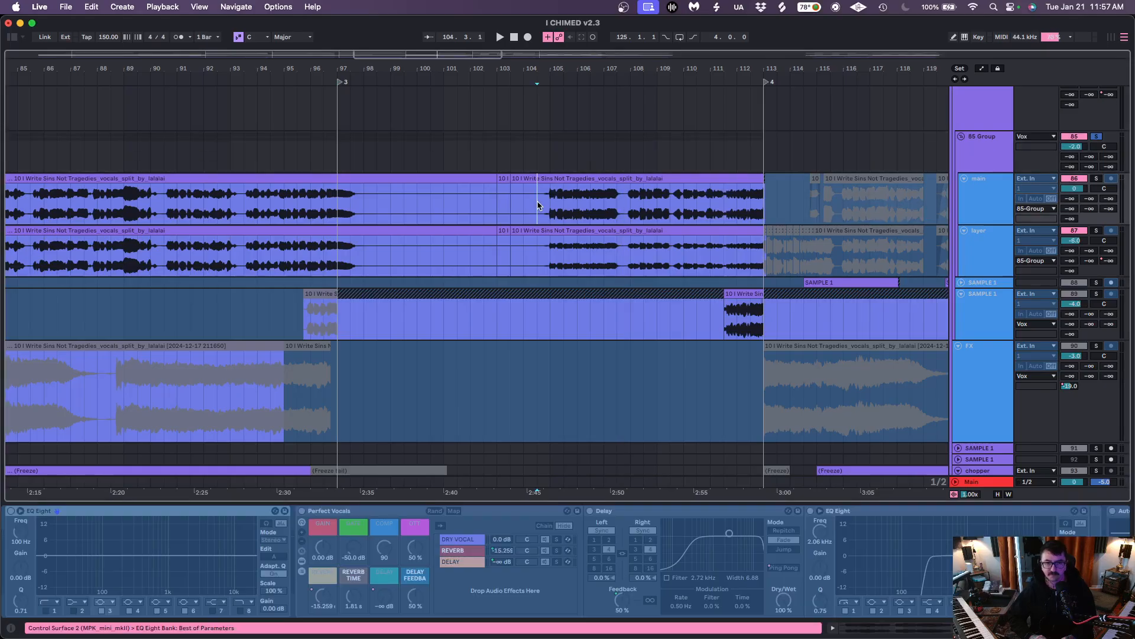
click(1035, 153)
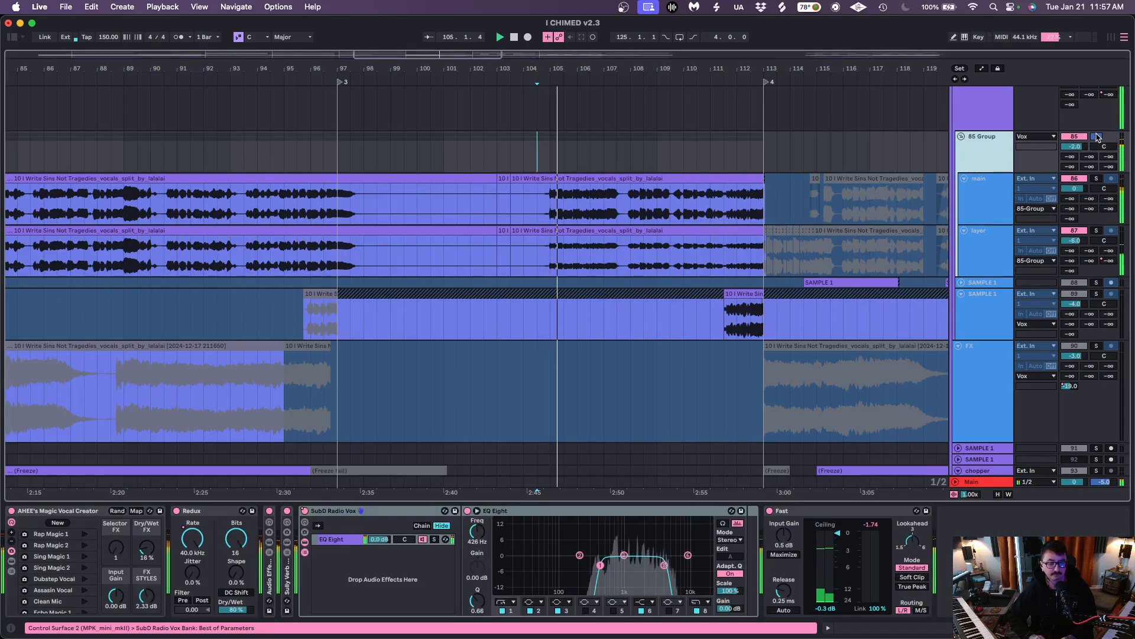
click(1098, 137)
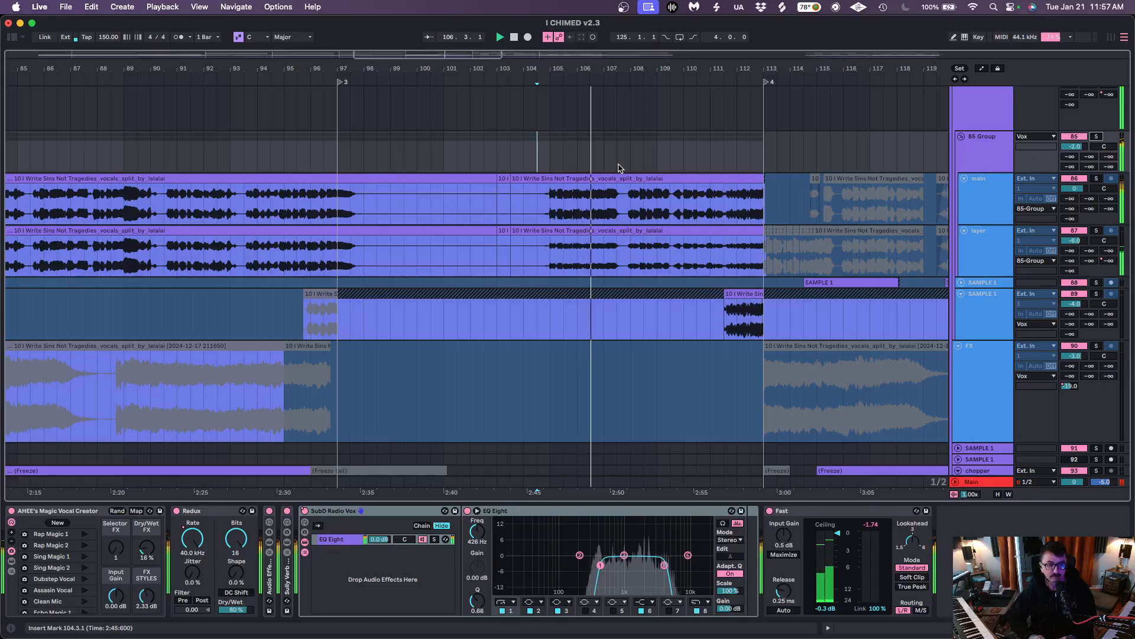
Select the THICC track in the BASS group and examine its devices and clips while the mix plays into marker 4
scroll(619, 167, right, 10)
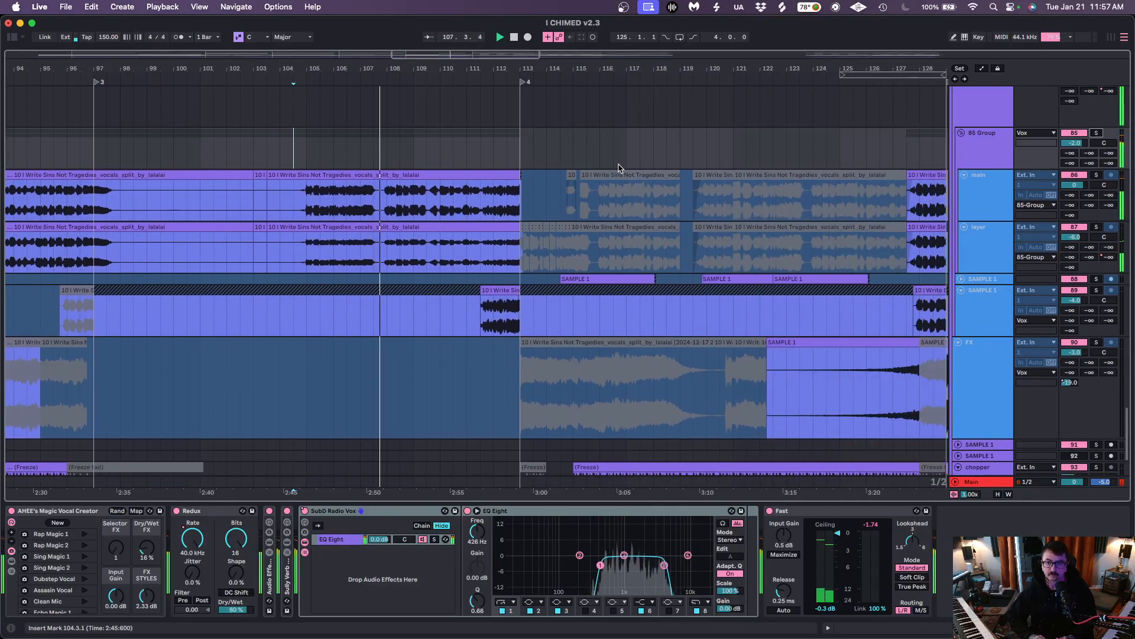
scroll(621, 186, up, 15)
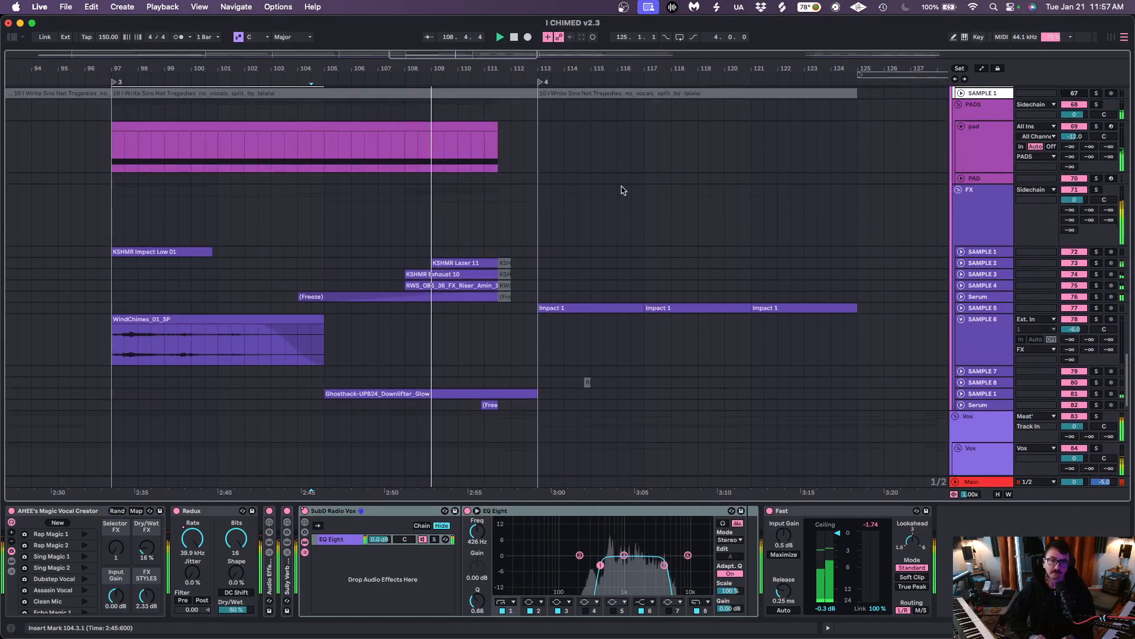
scroll(626, 263, up, 5)
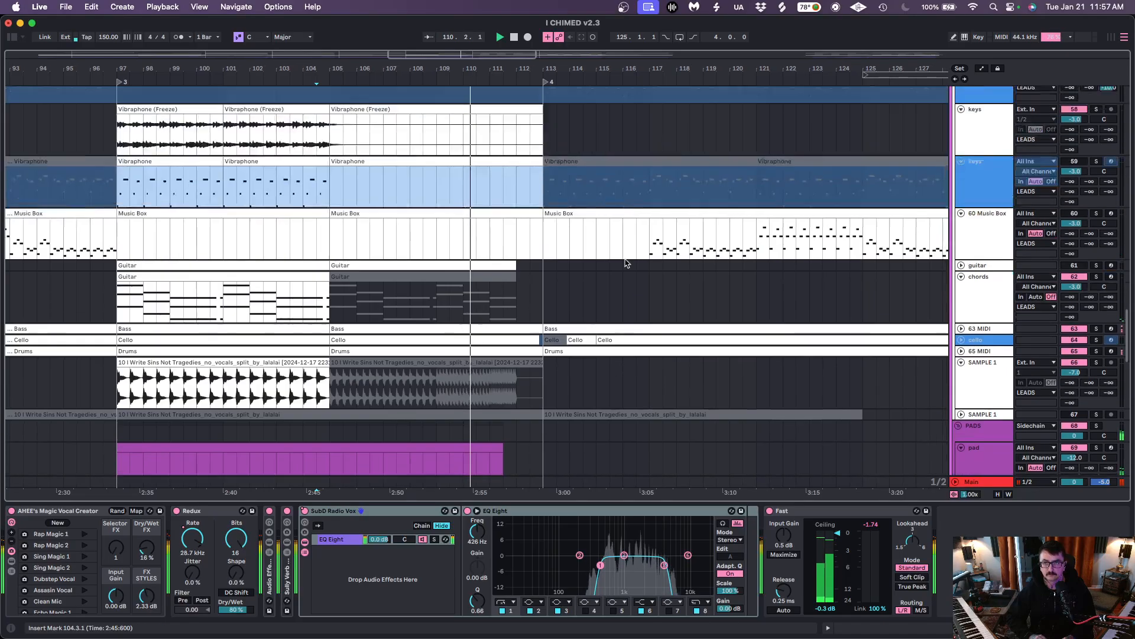
scroll(627, 263, up, 8)
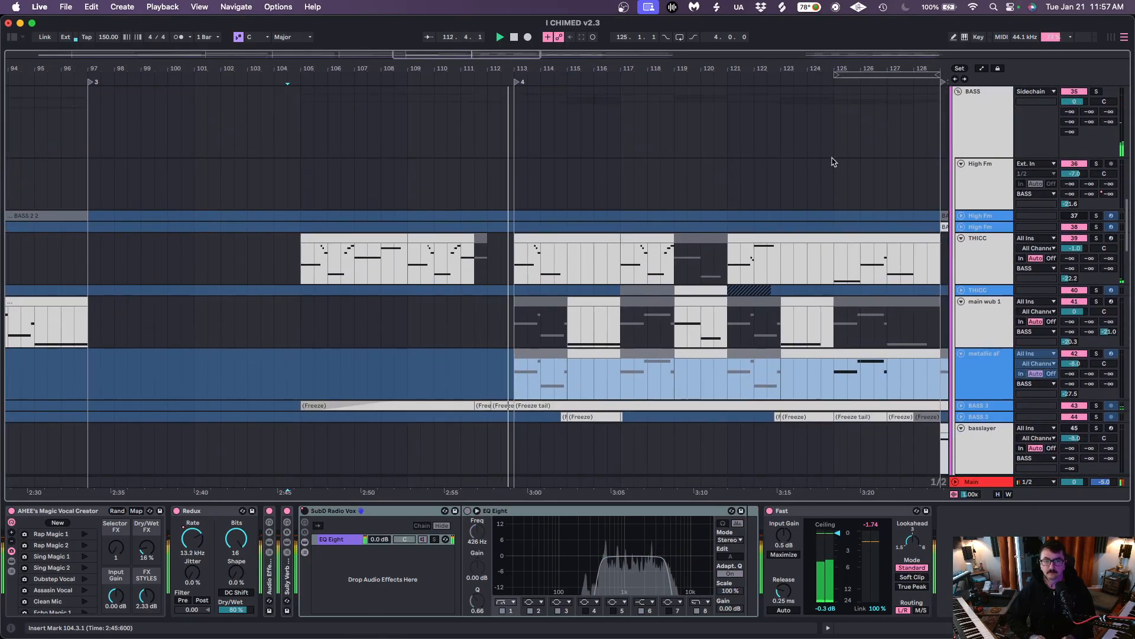
click(993, 261)
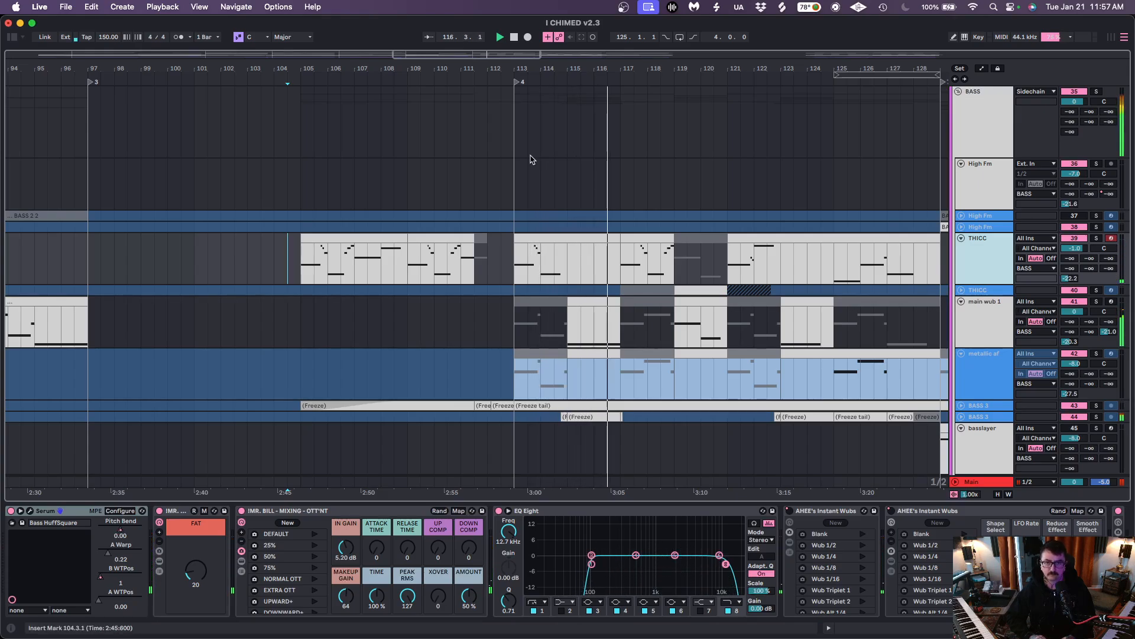
scroll(534, 148, down, 3)
scroll(534, 148, right, 5)
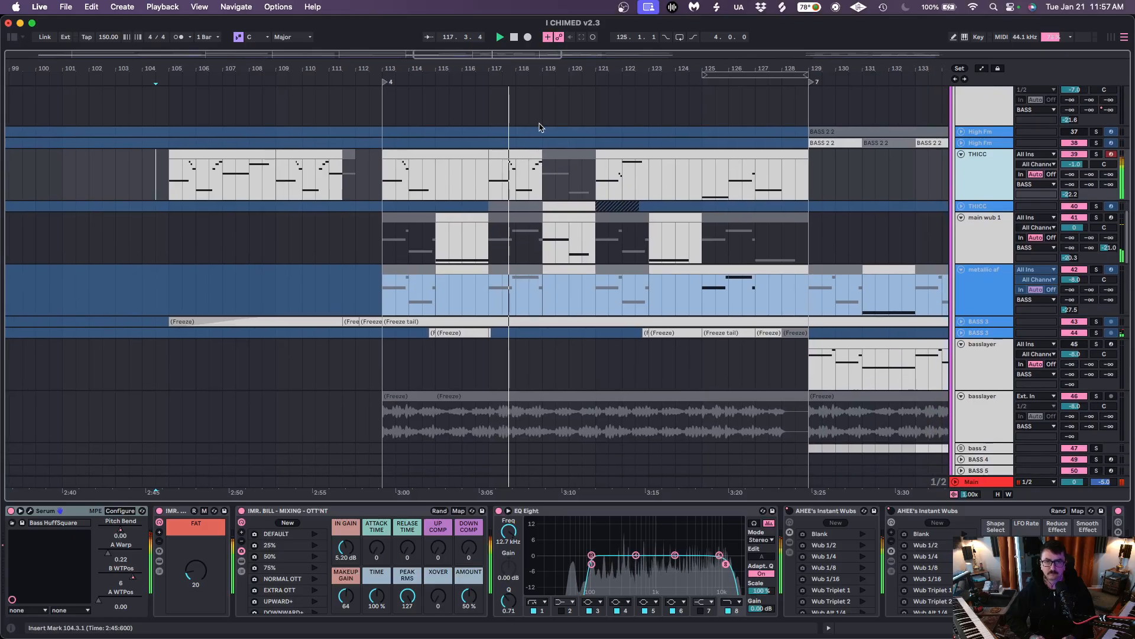
scroll(538, 126, up, 1)
scroll(539, 127, left, 1)
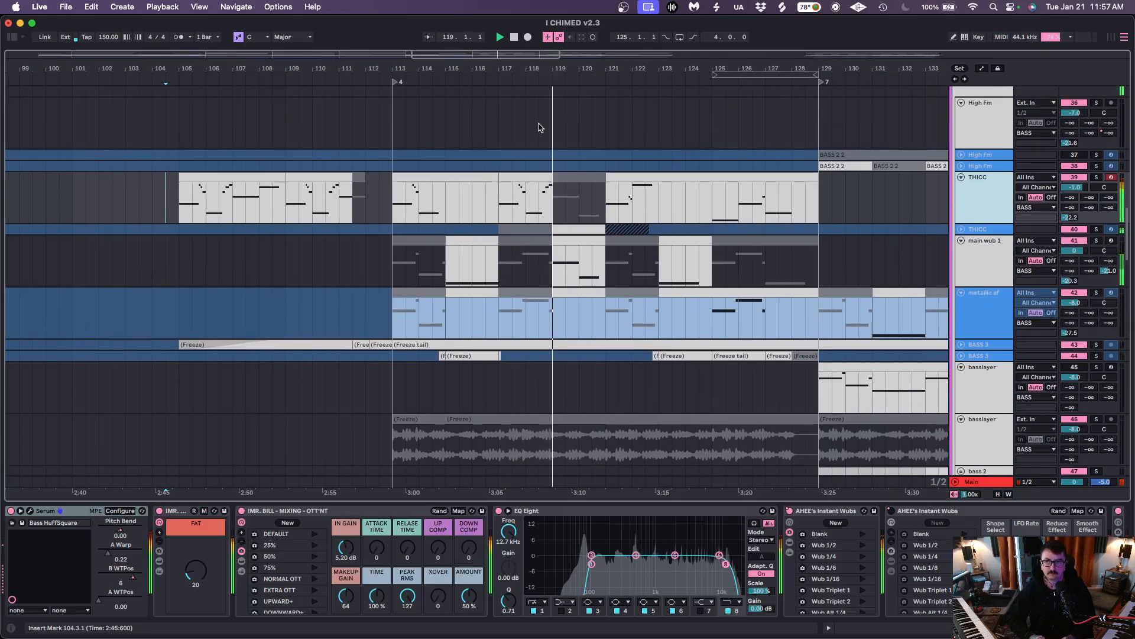
Solo the THICC track and play it from 113.1.1 with its clips zoomed in
click(395, 213)
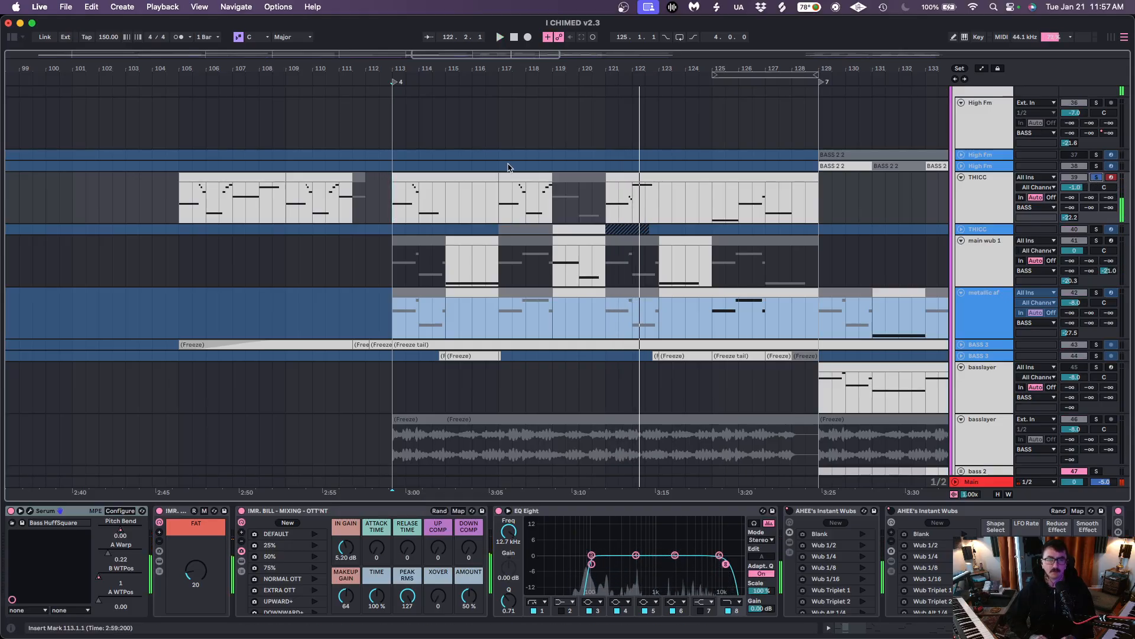
drag(412, 64, 415, 82)
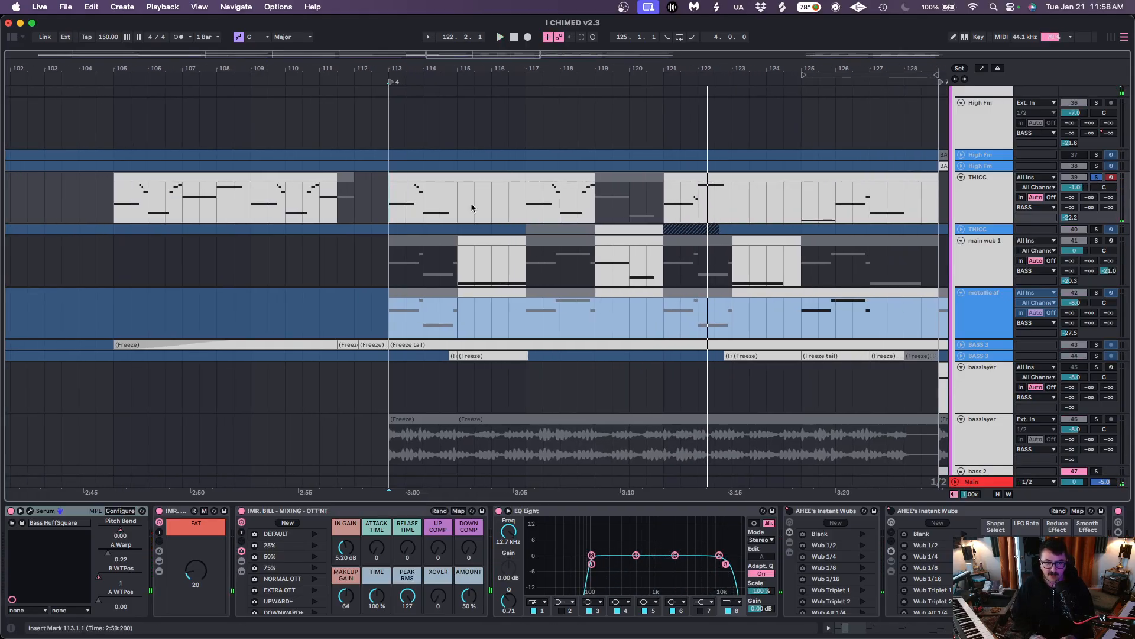
key(space)
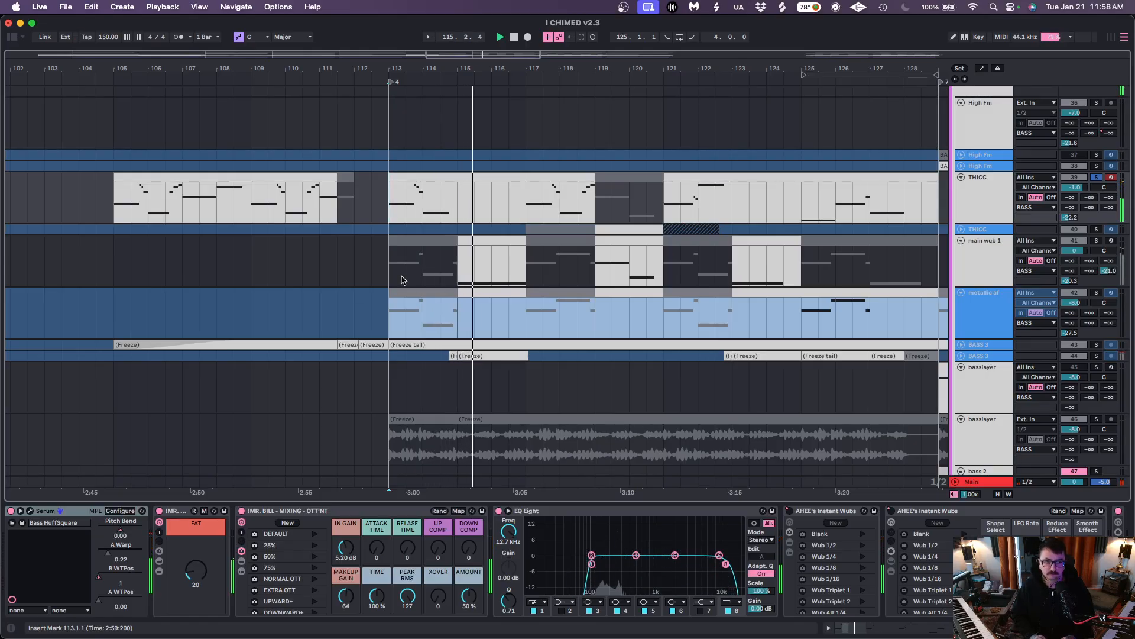
drag(450, 67, 449, 106)
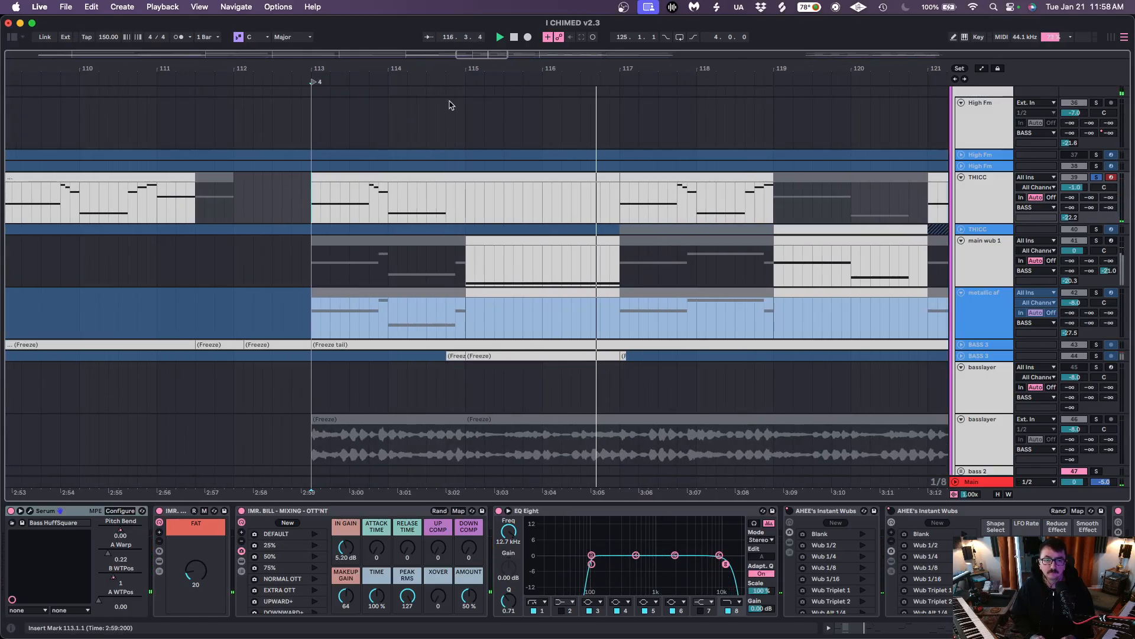
Select the THICC track's Transit plugin and play the second bar of the phrase, from 114.2.4, to hear its effect
scroll(359, 512, right, 5)
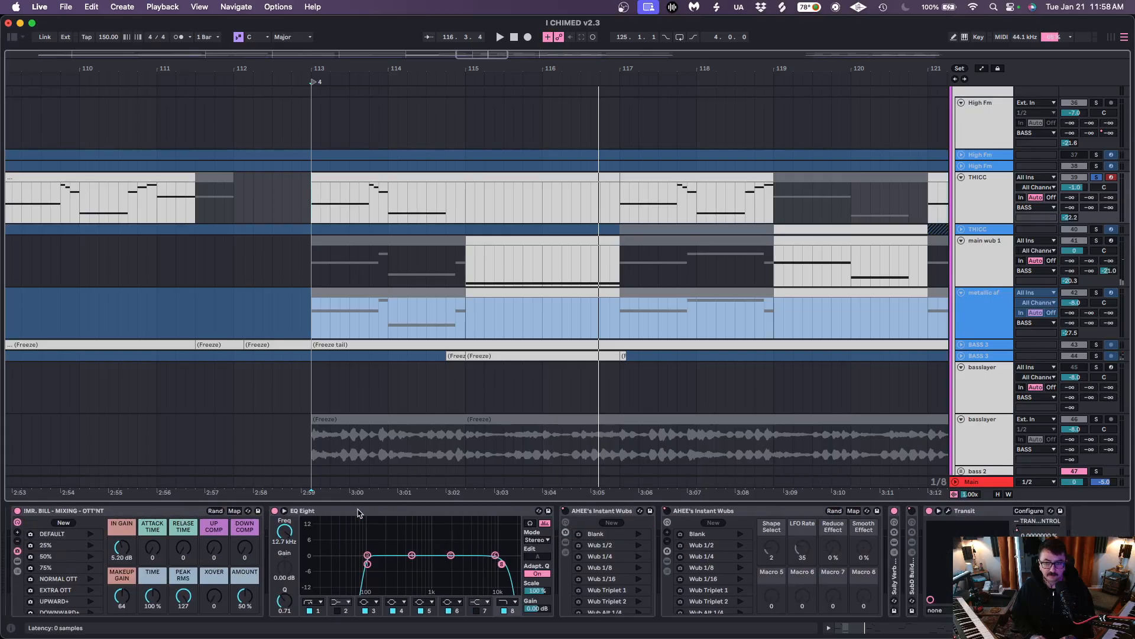
click(975, 512)
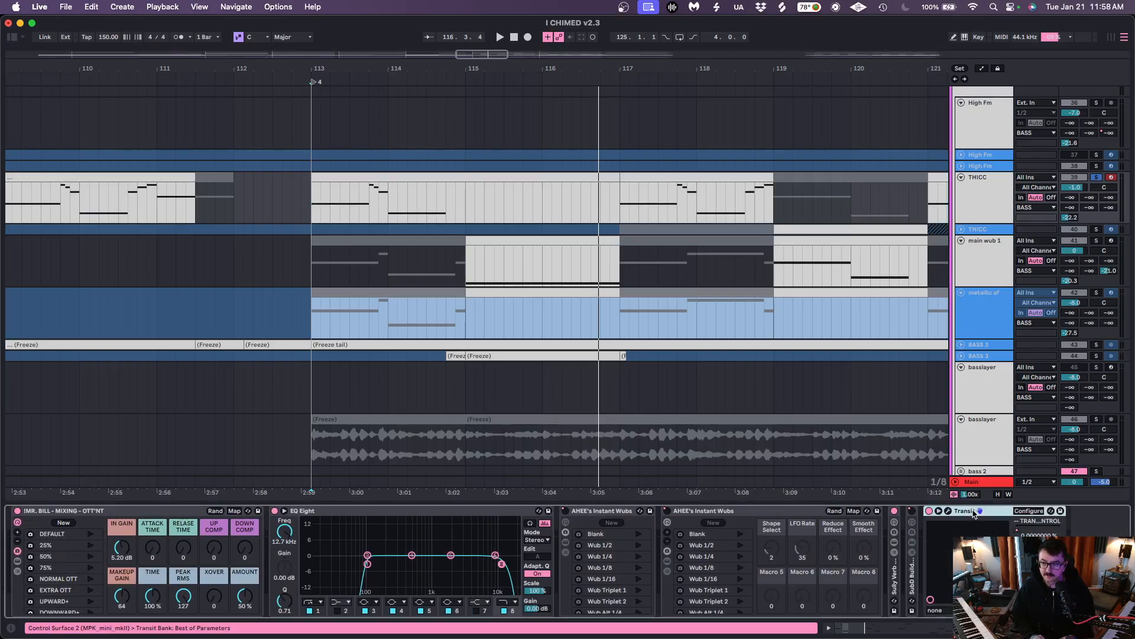
drag(451, 68, 449, 69)
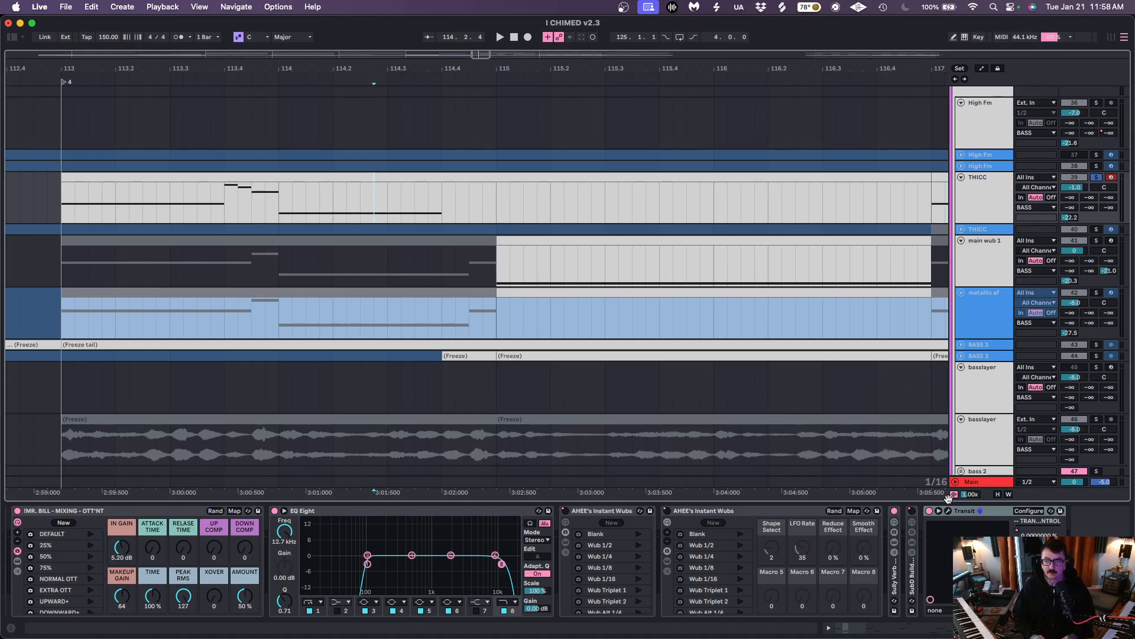
key(space)
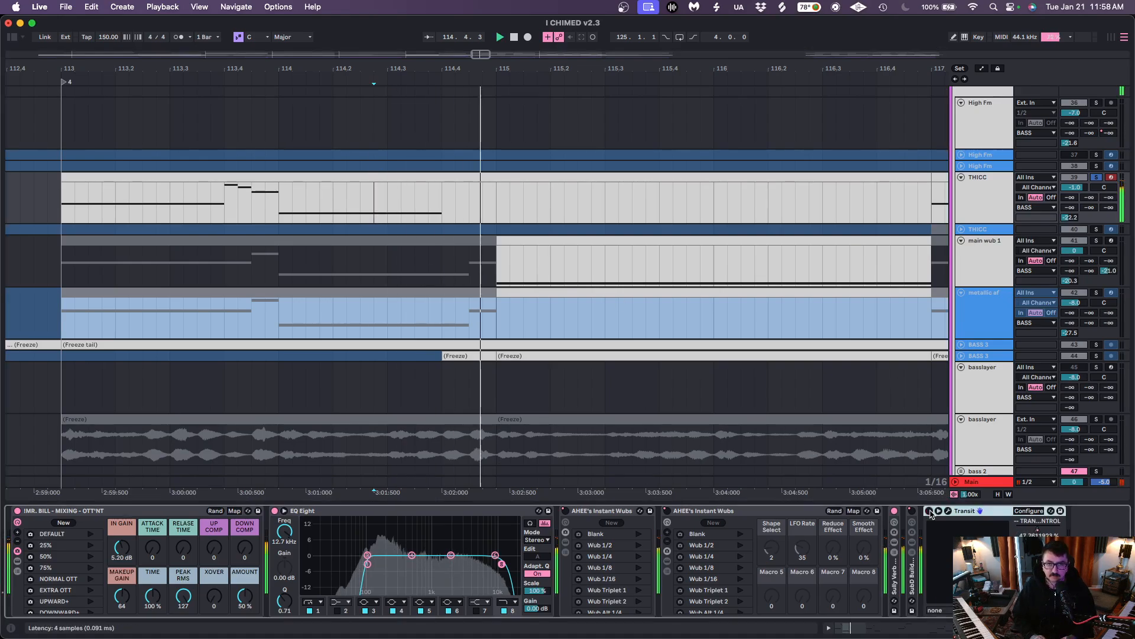
key(space)
Play the soloed THICC phrase again from 113.1.1 to hear how the Transit plugin affects it
click(251, 265)
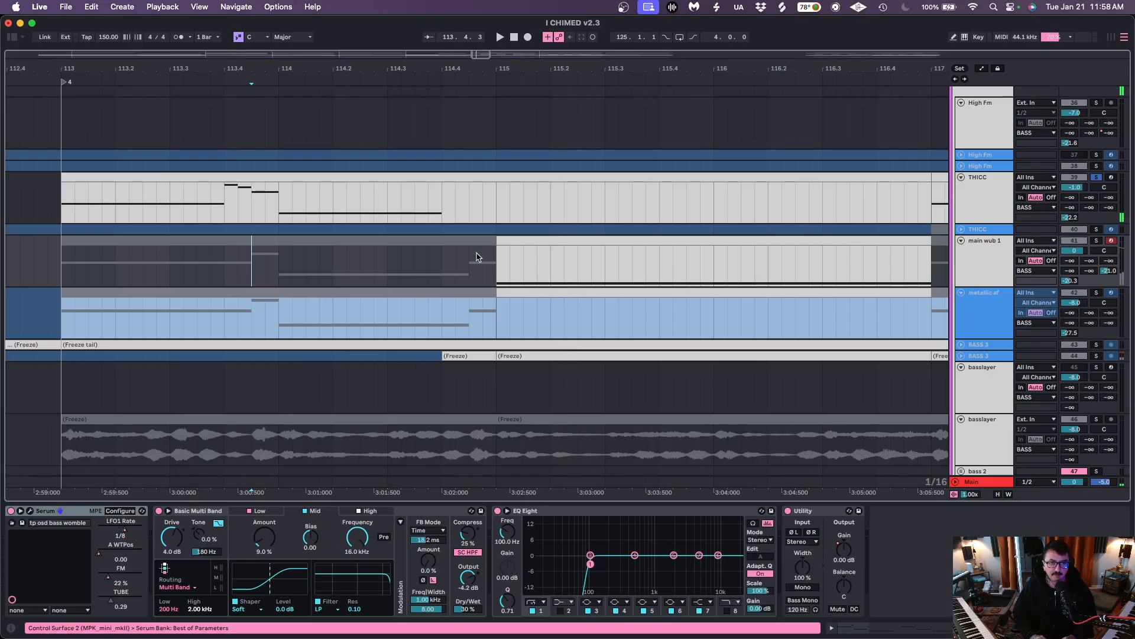
click(378, 212)
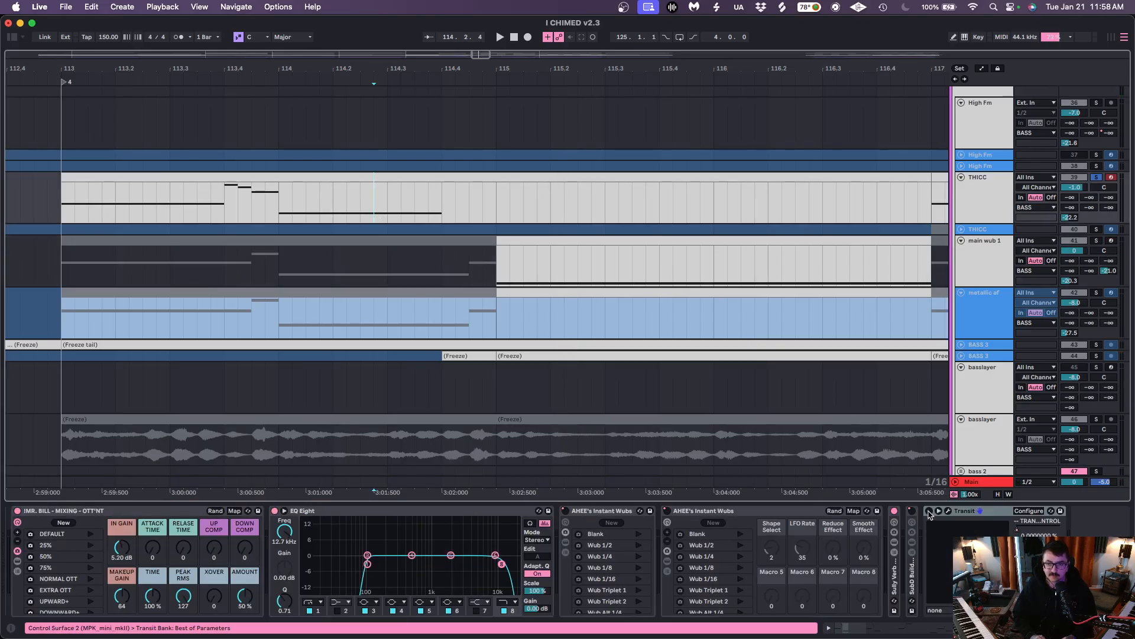
click(62, 213)
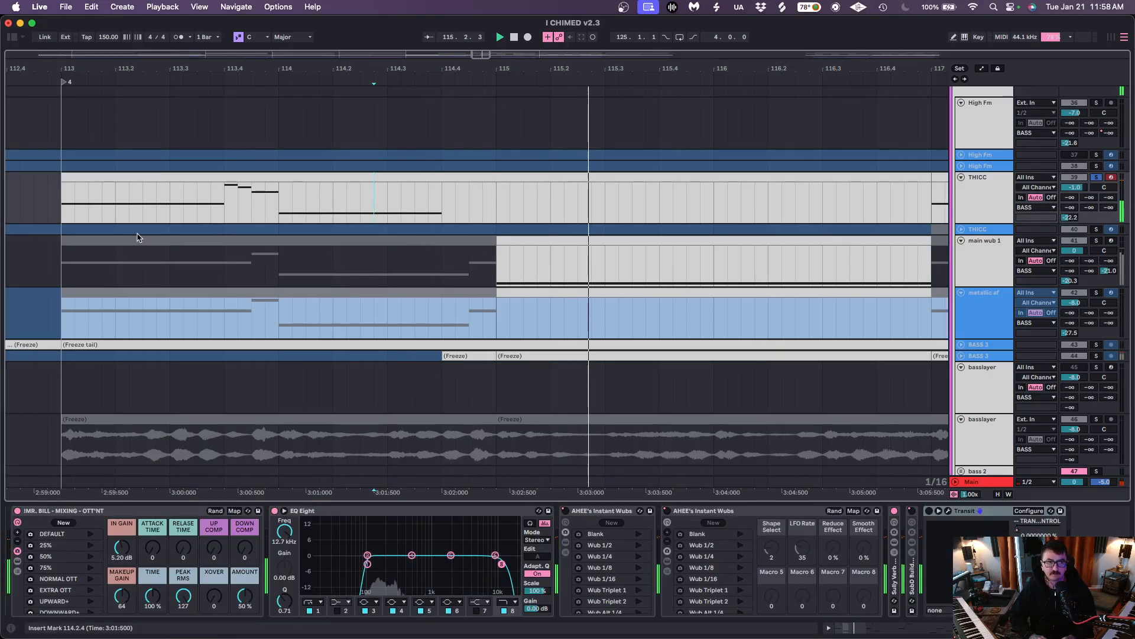
key(space)
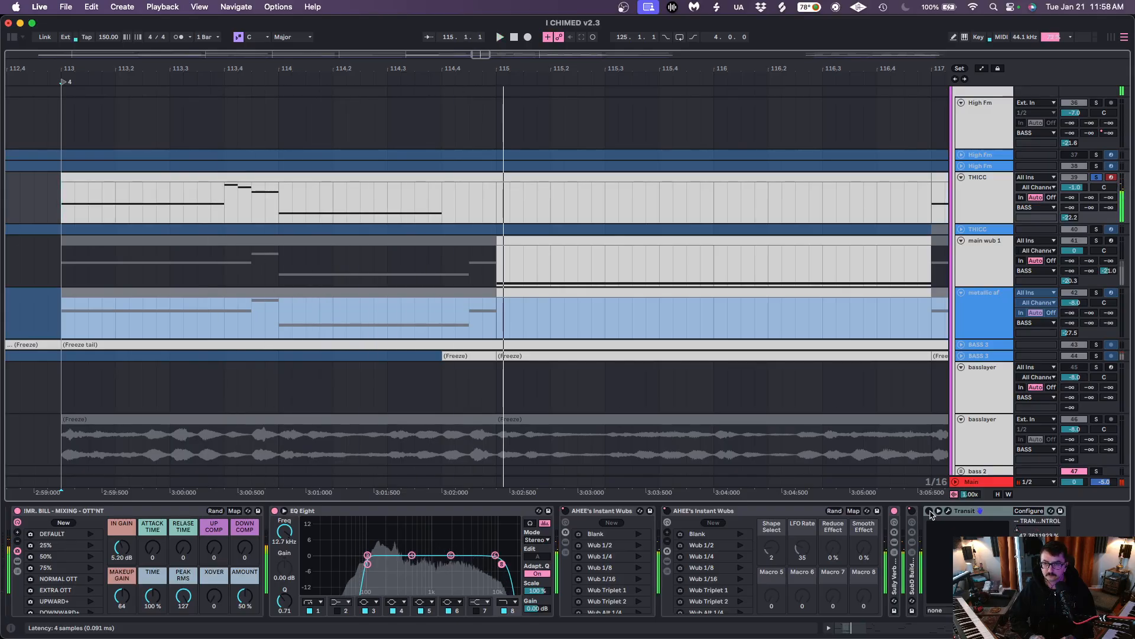
key(space)
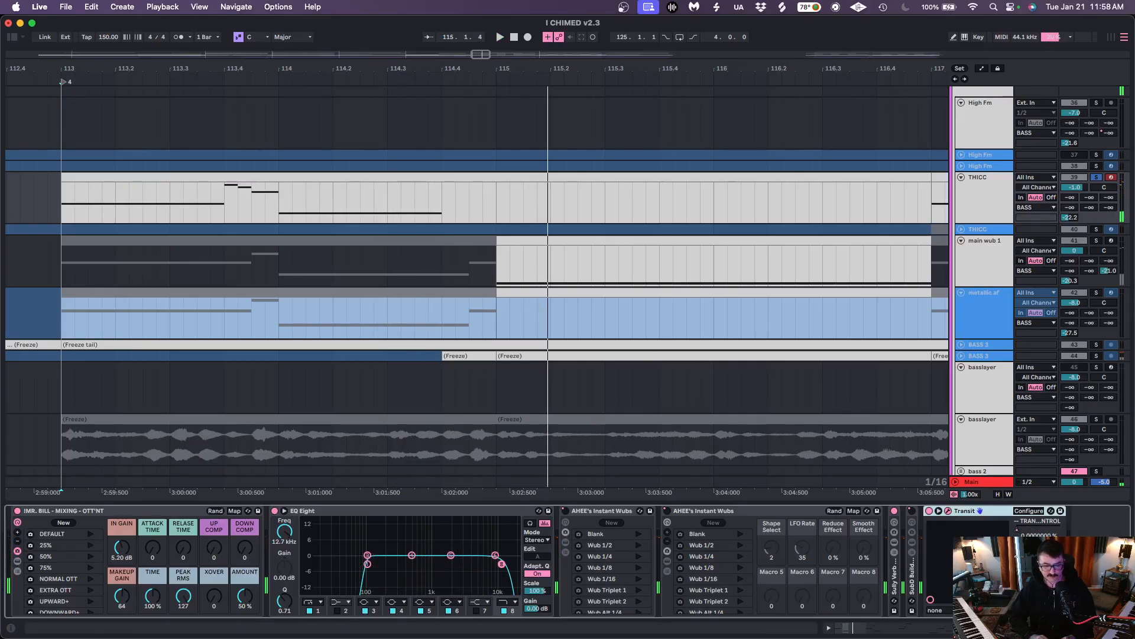
Show the THICC track's Transit plugin window, play the phrase to watch its Transition Control, and close the window
drag(0, 8, 232, 255)
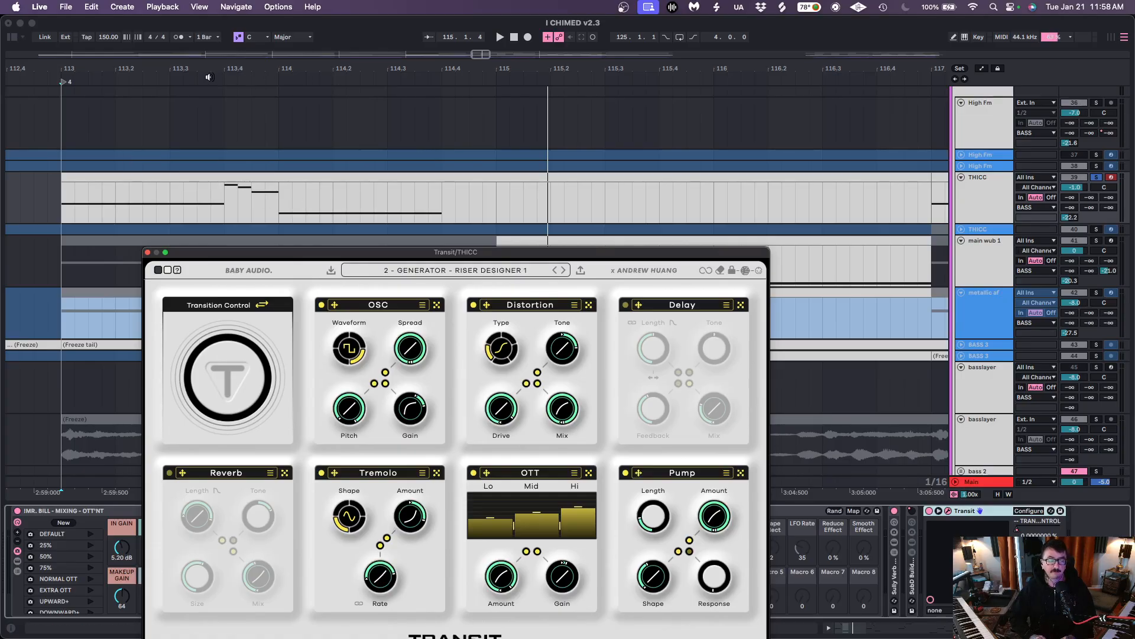
key(space)
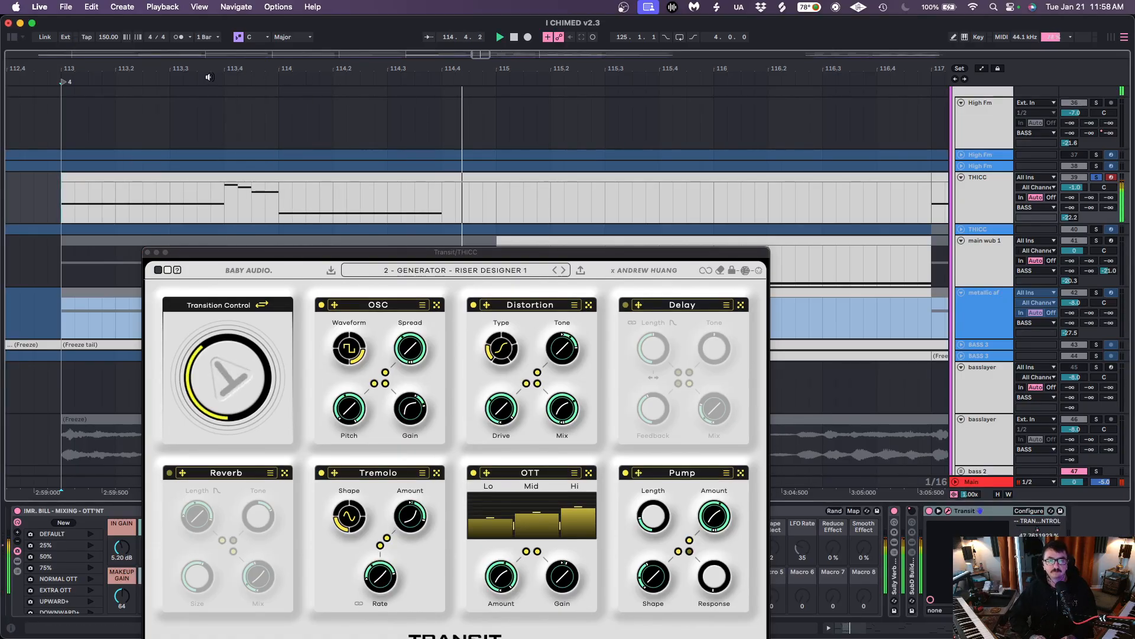
click(148, 253)
Solo the main wub 1 track and play it from 115.1.1
scroll(485, 180, right, 3)
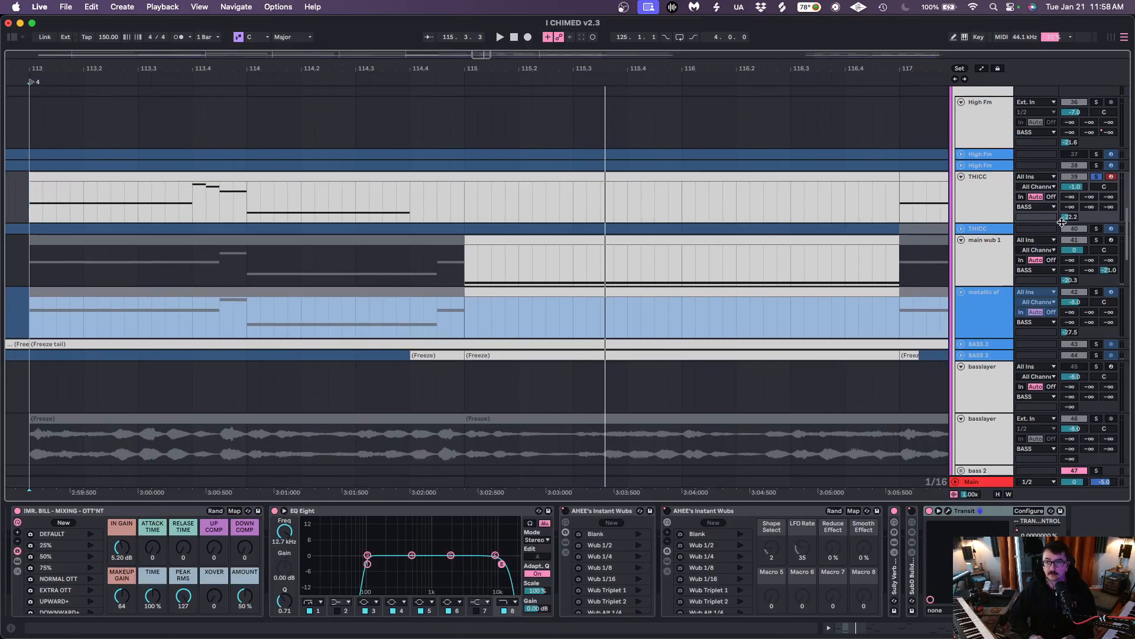
scroll(1062, 222, up, 4)
scroll(707, 326, right, 5)
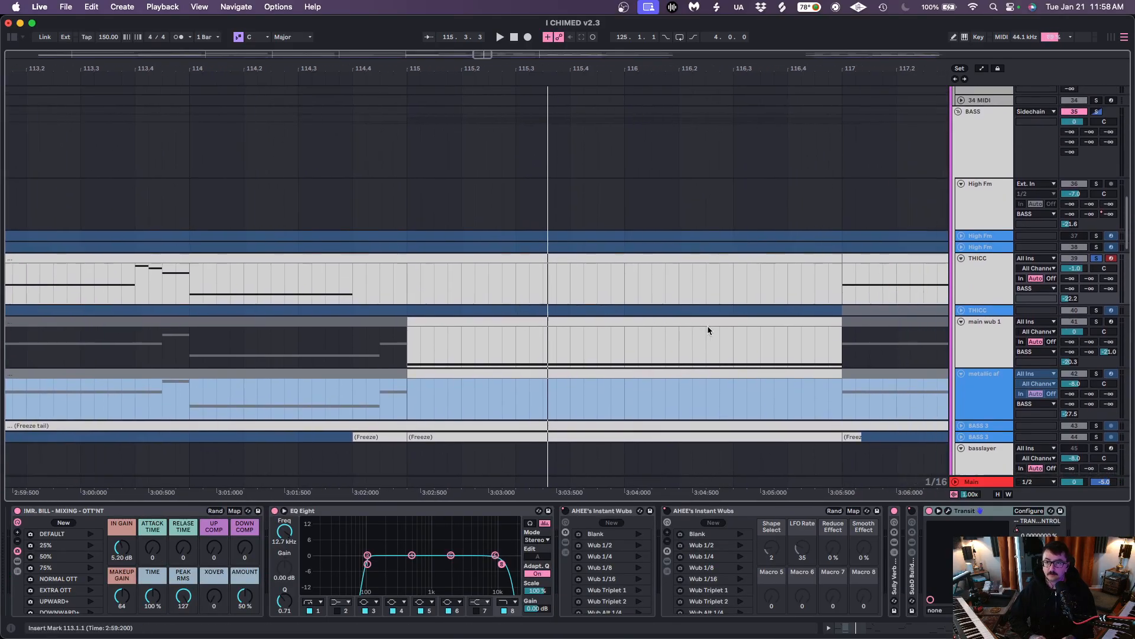
click(1094, 321)
click(349, 337)
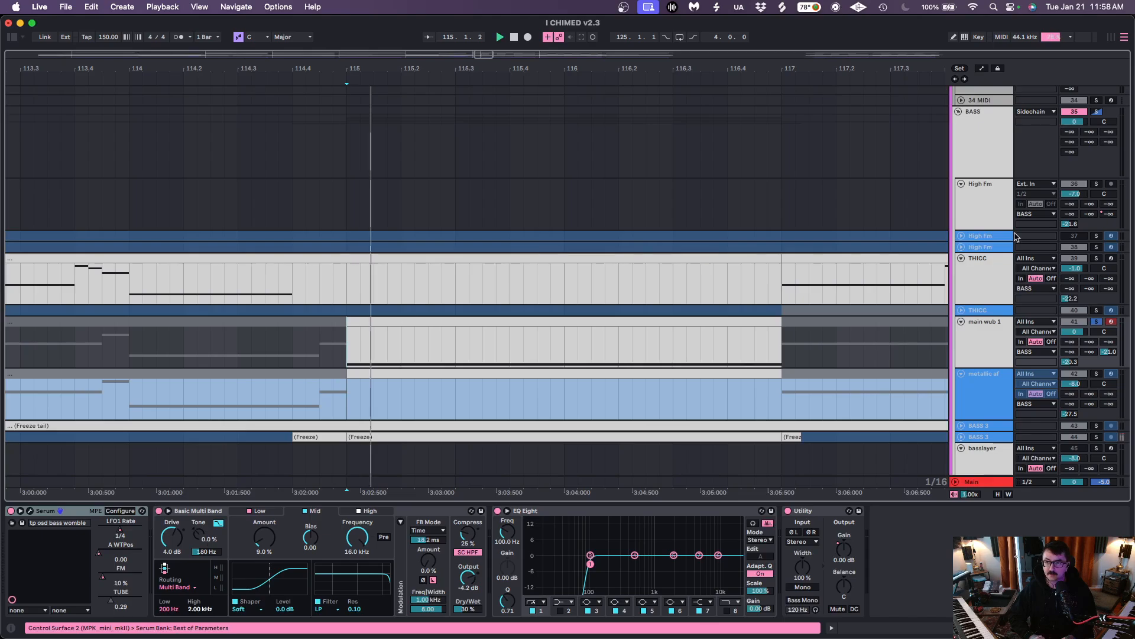
Solo the whole BASS group and unfold the frozen bass tracks 43 and 44 while it plays from bar 115
click(1096, 111)
scroll(580, 179, down, 4)
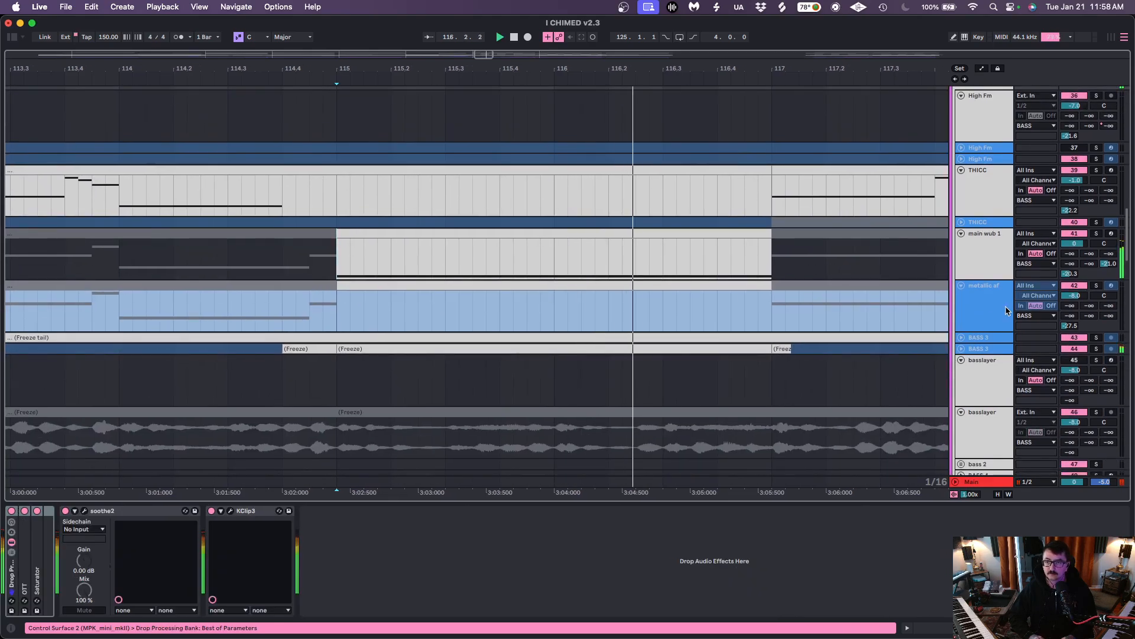
click(961, 347)
click(975, 350)
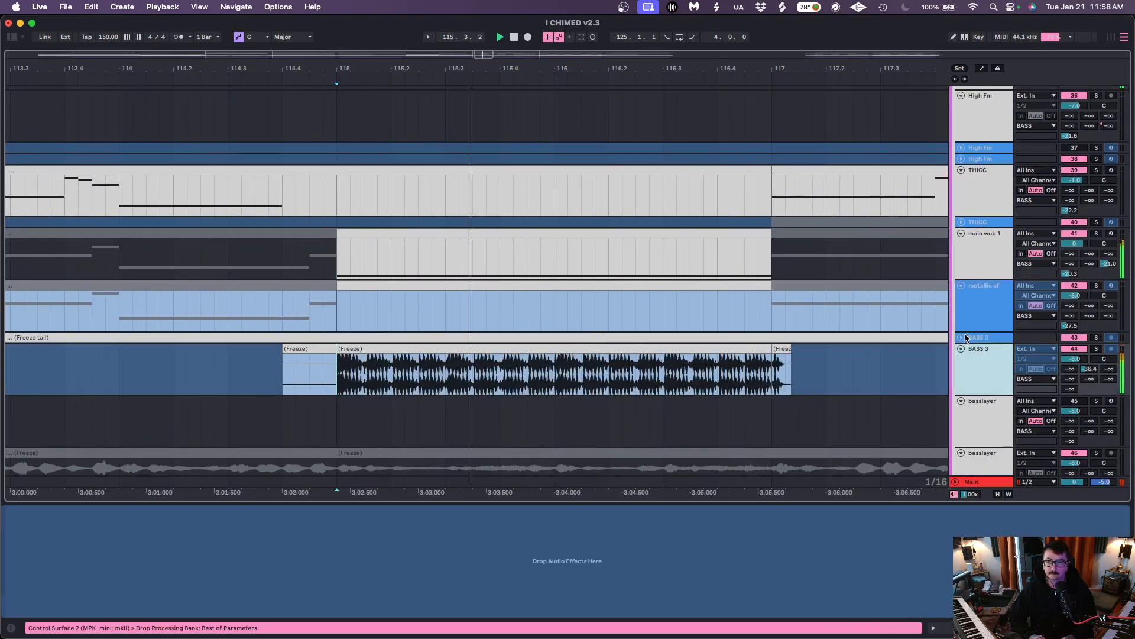
click(964, 337)
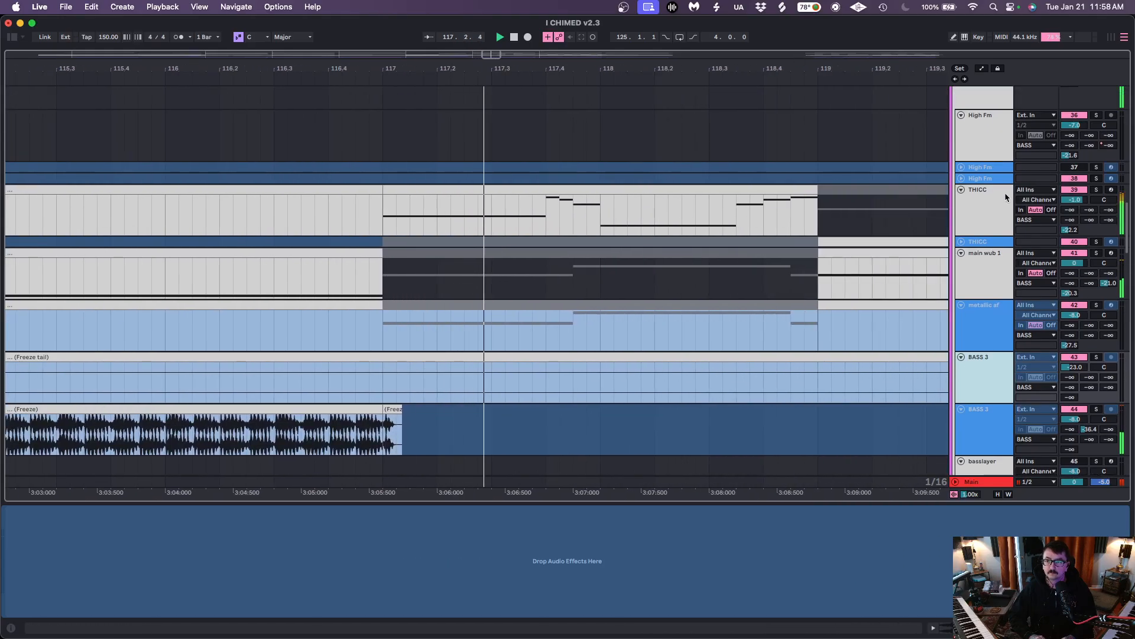
Show the THICC track's device chain from its Serum synth, solo the track and play it from 117.1.1
click(996, 193)
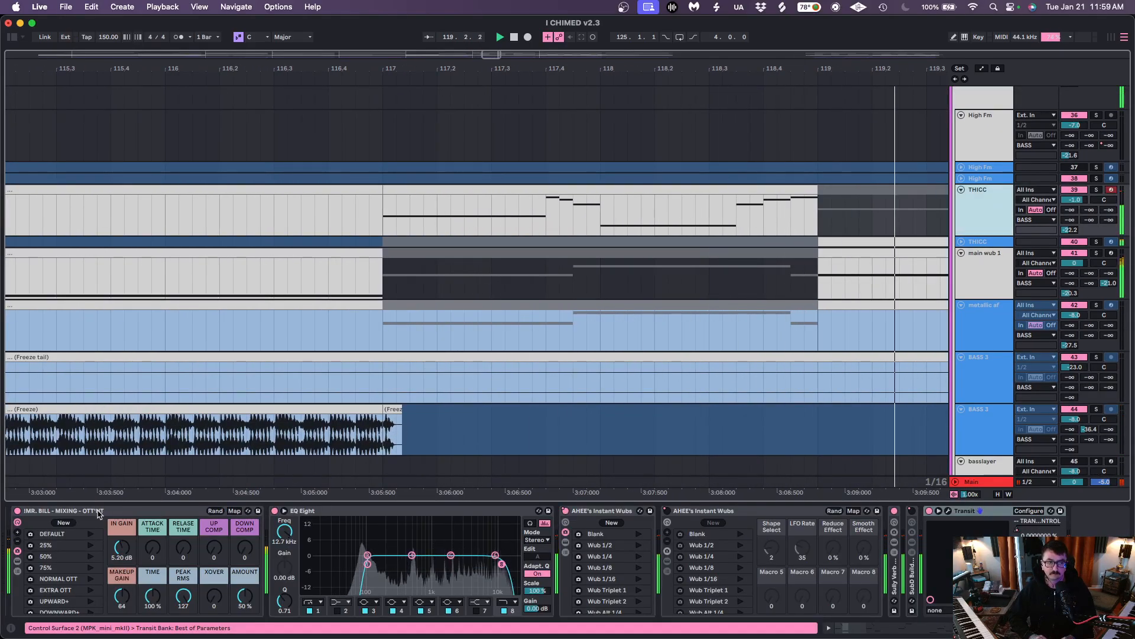
scroll(100, 514, left, 3)
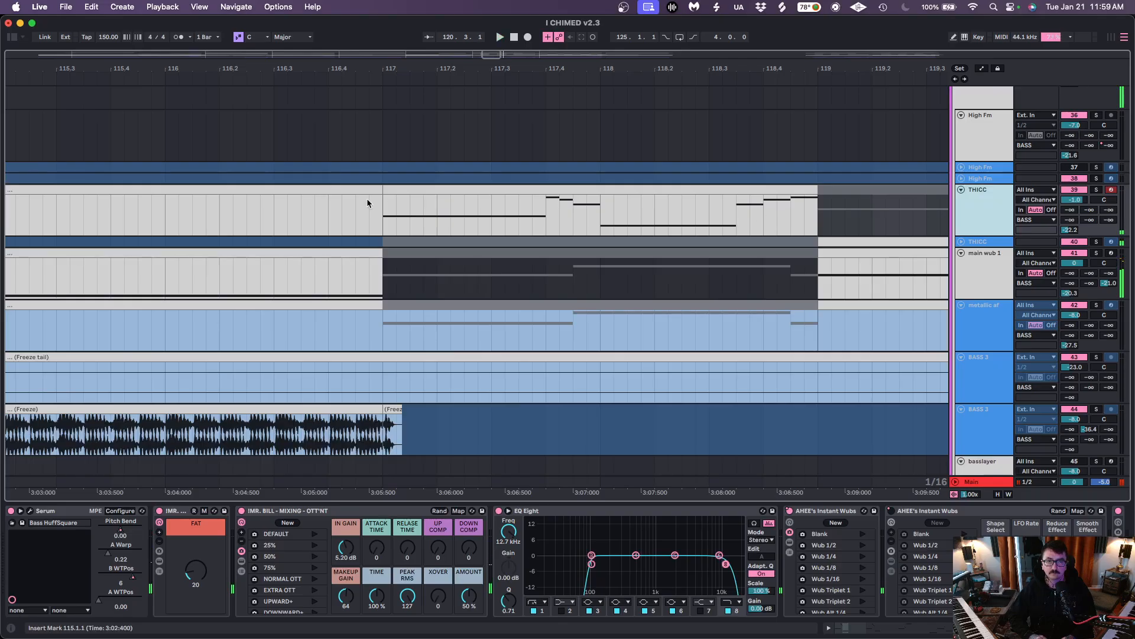
click(1096, 189)
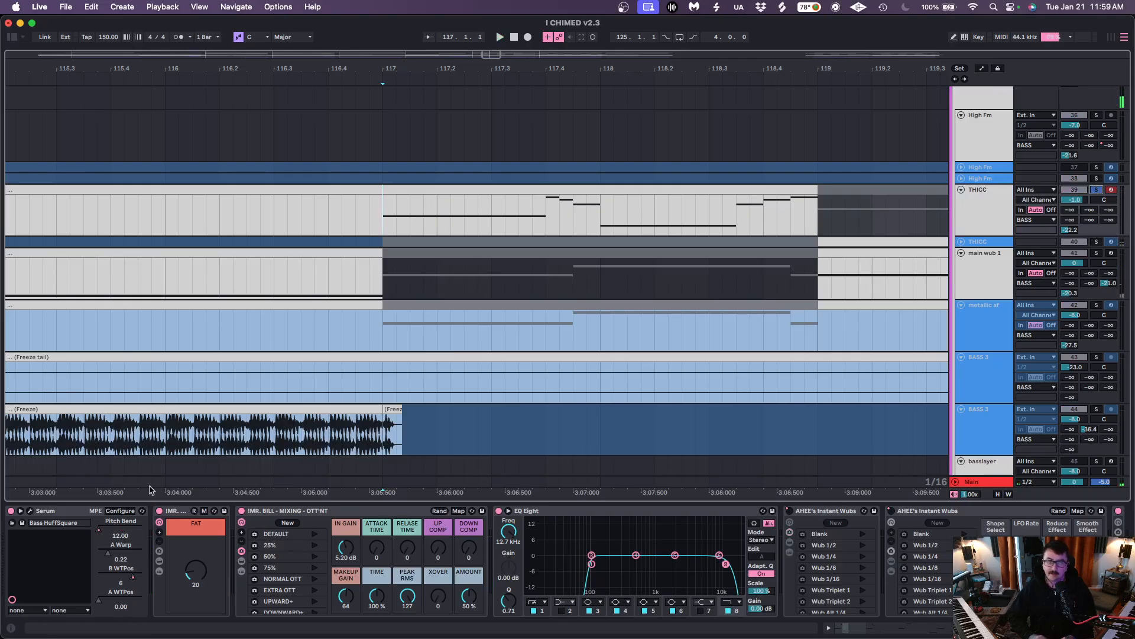
key(space)
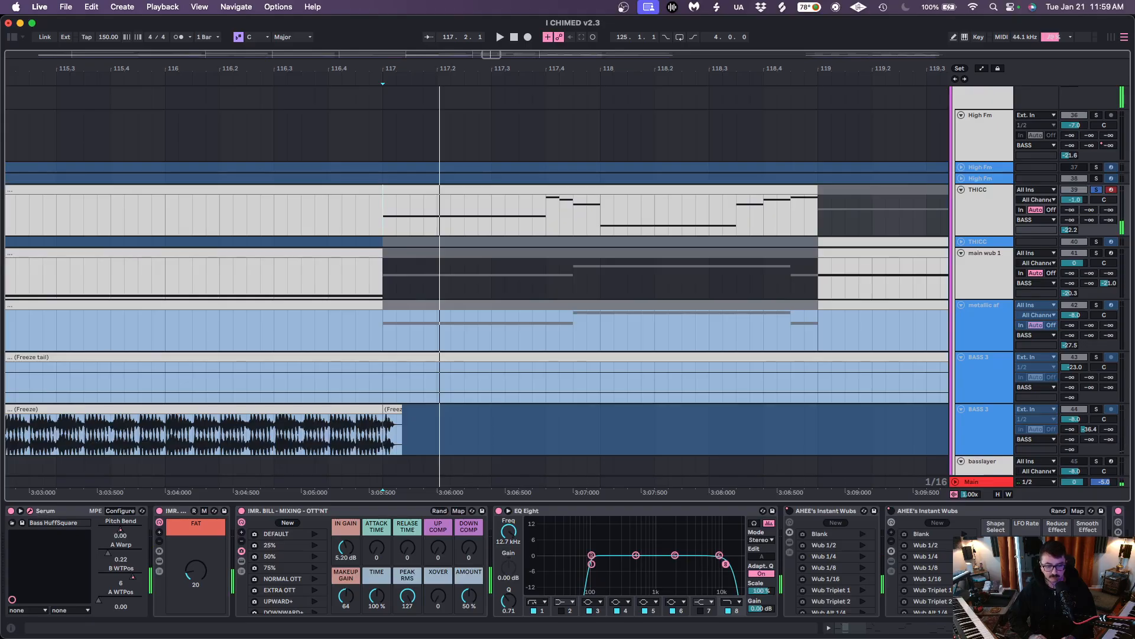
Play THICC with its Serum window open on the Bass_HuffSquare preset, watching the oscillators through the phrases from 117.1.1 and 121.1.1
key(space)
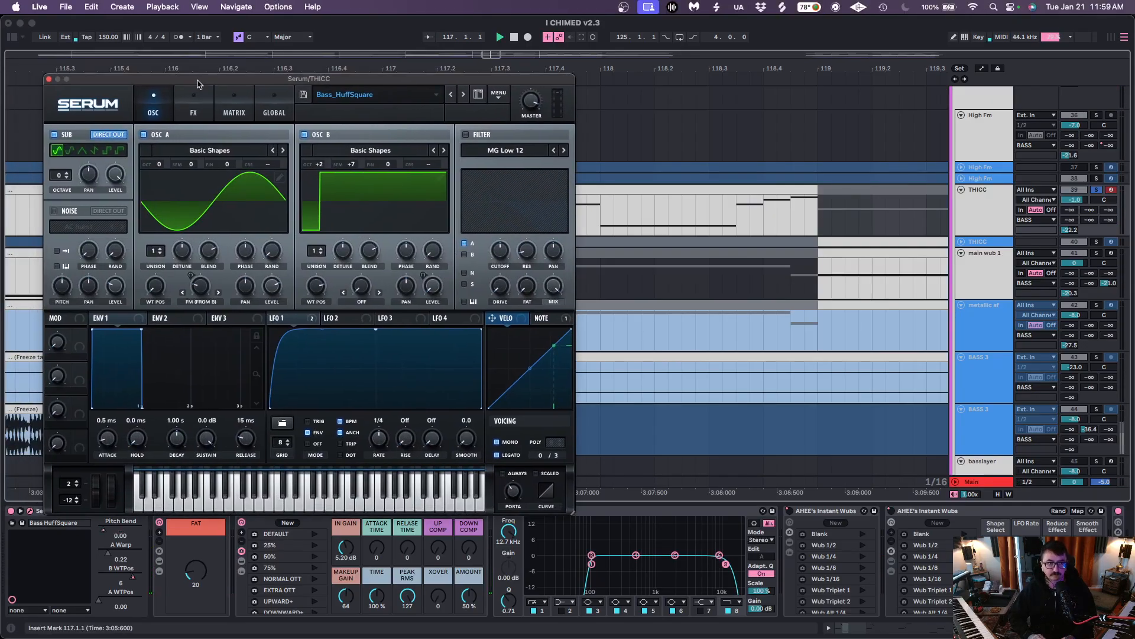
drag(198, 83, 304, 117)
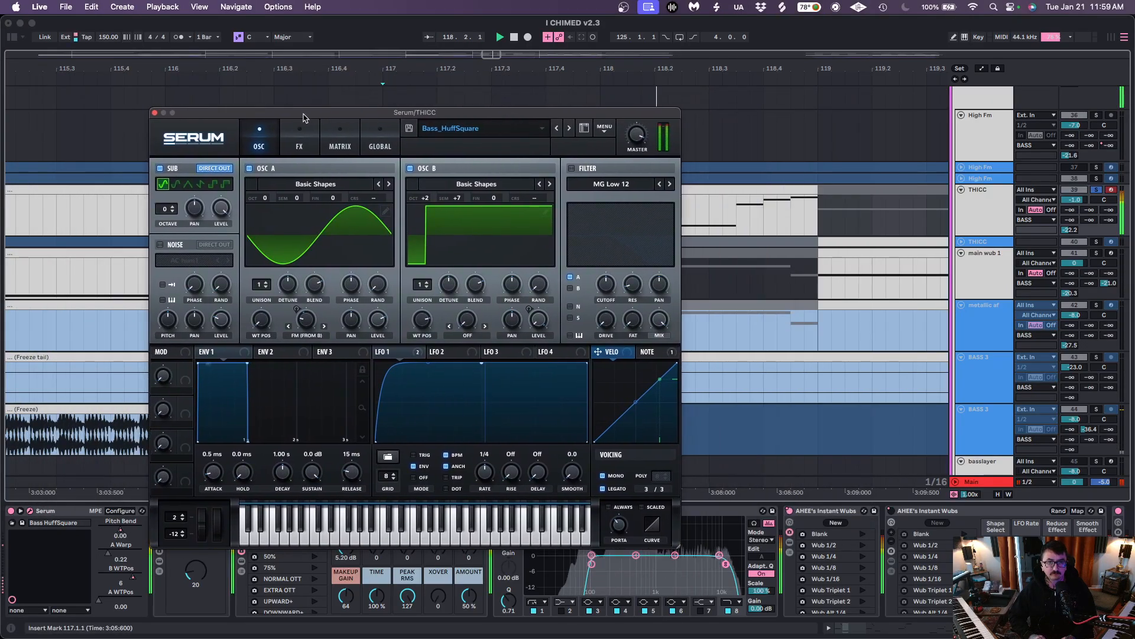
drag(737, 68, 737, 28)
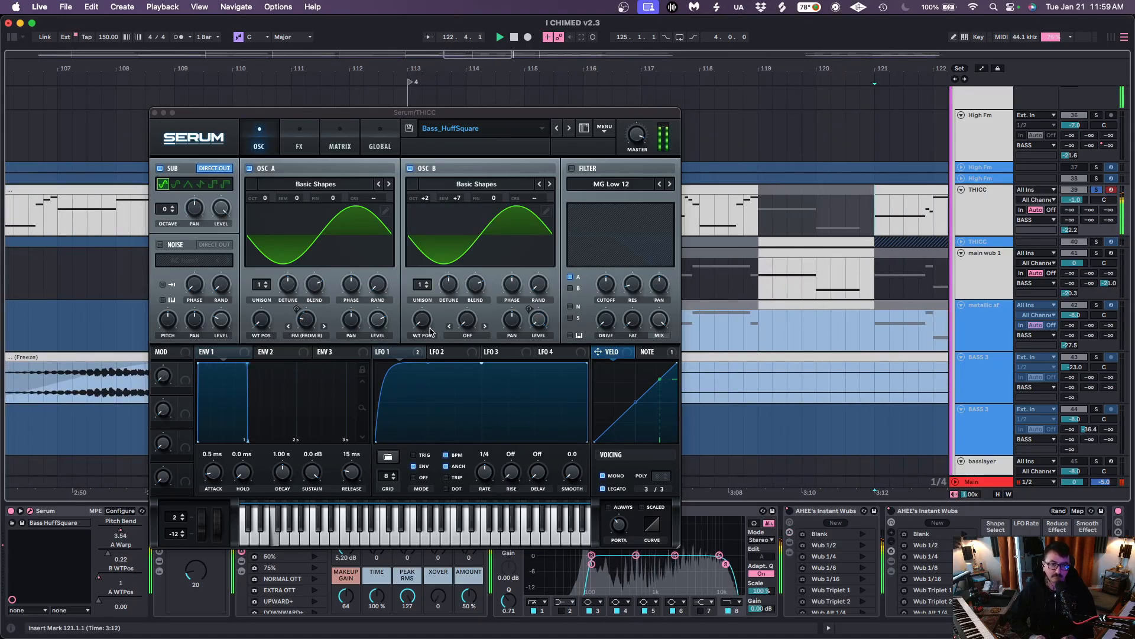
scroll(856, 286, right, 4)
key(space)
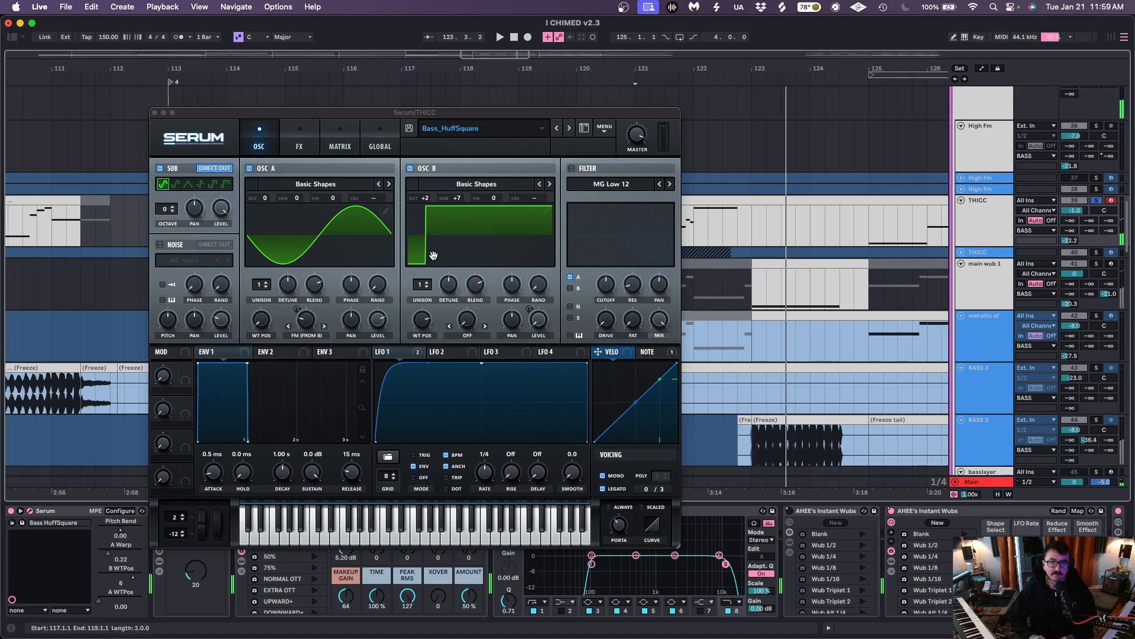
Play the soloed THICC track from 125.1.1 while watching Serum, and close the Serum window
scroll(841, 202, left, 3)
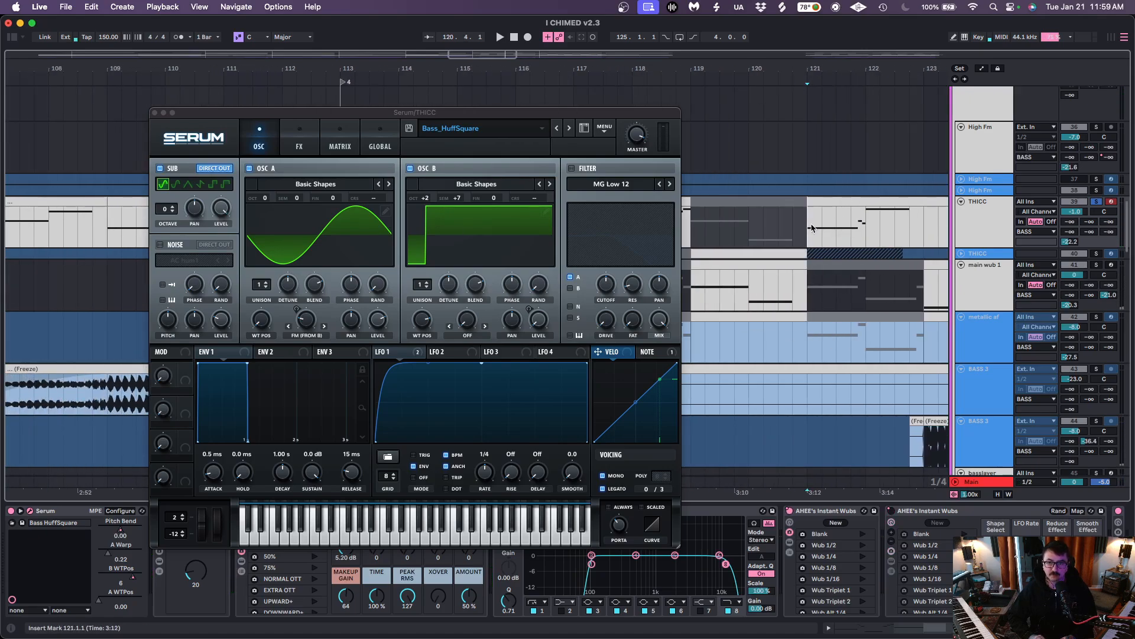
scroll(812, 227, right, 5)
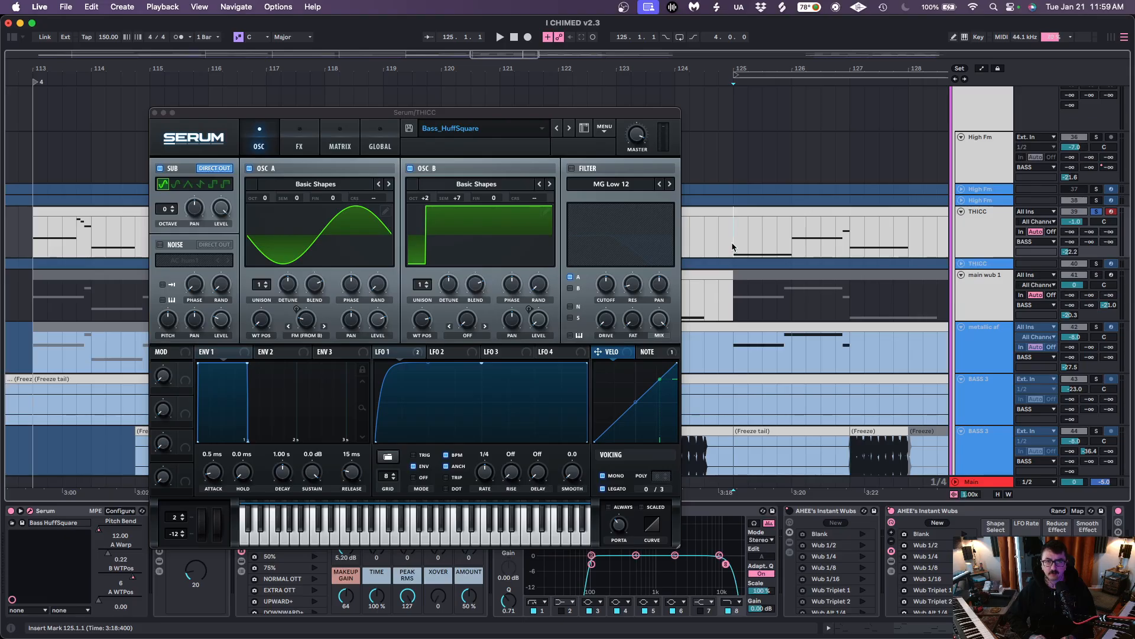
key(space)
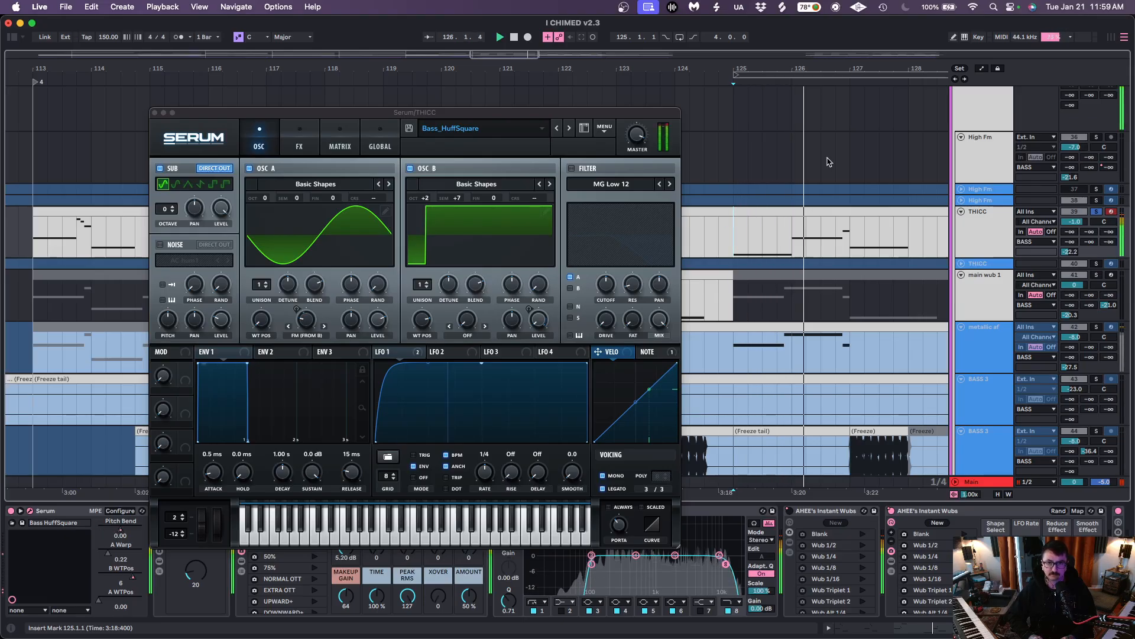
click(155, 112)
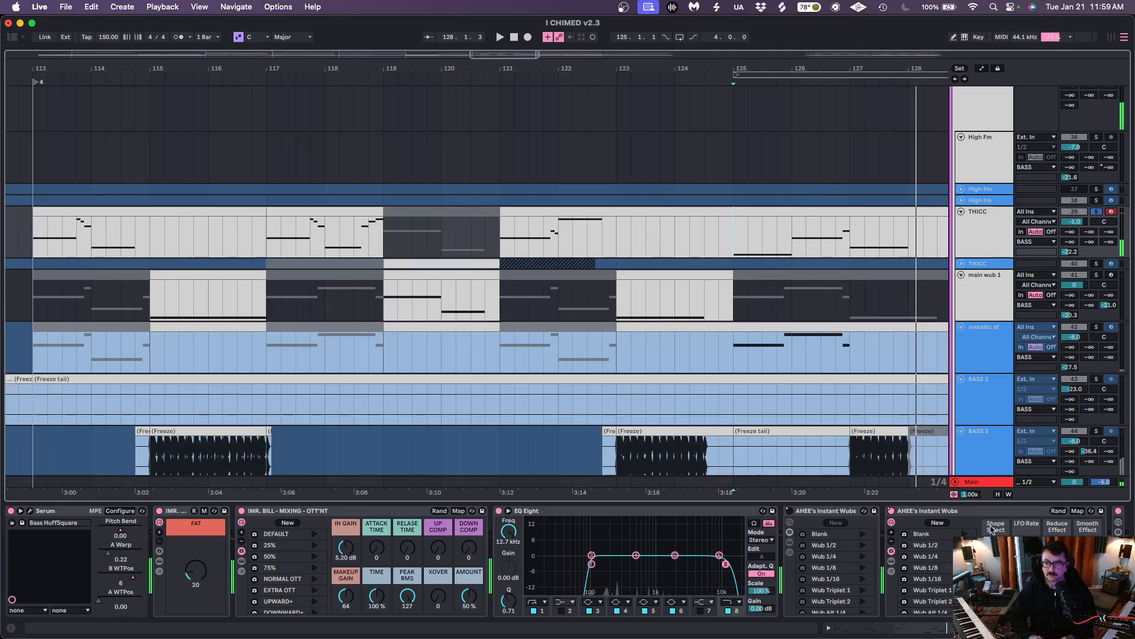
Examine THICC's effects after the EQ alongside its clips from bar 113, selecting the second AHEE's Instant Wubs rack
scroll(946, 512, right, 5)
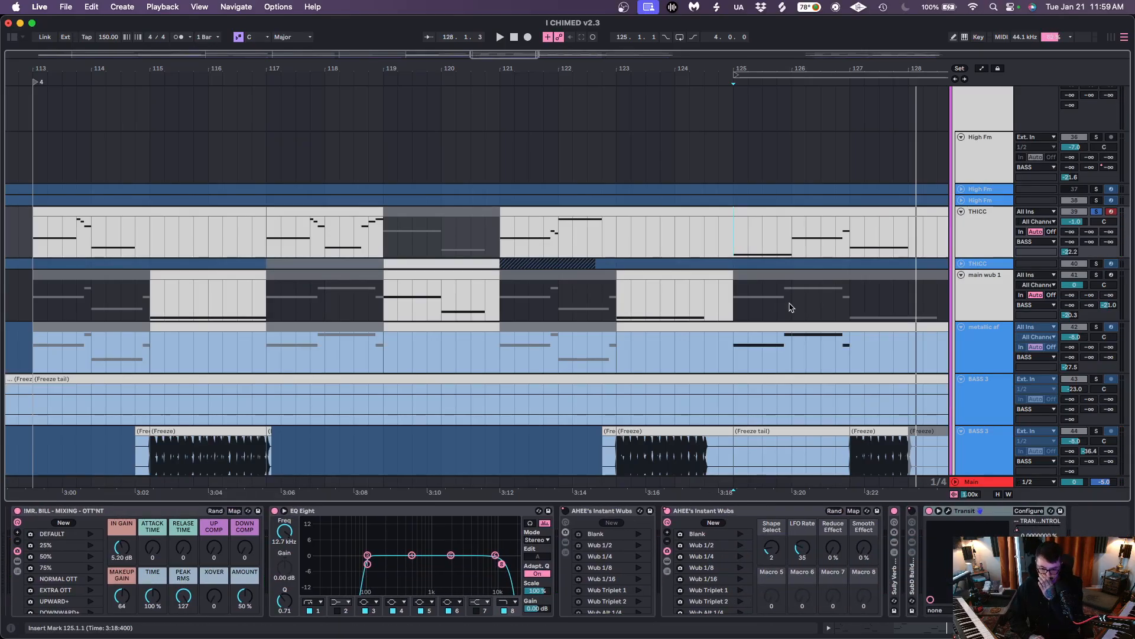
scroll(608, 205, left, 2)
scroll(608, 205, down, 1)
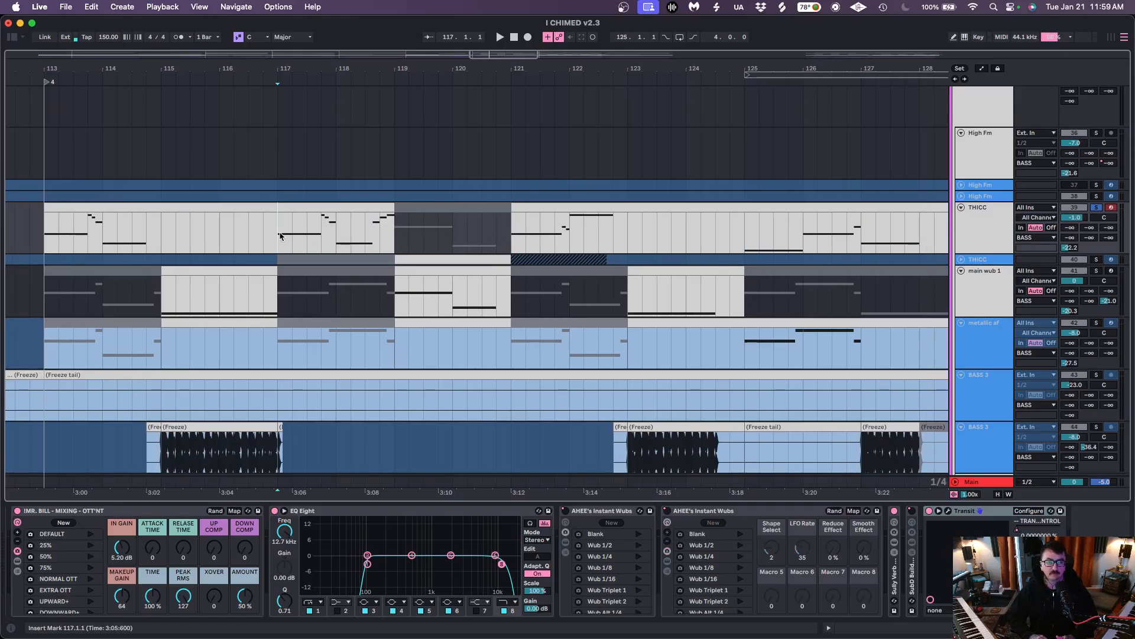
scroll(326, 220, left, 3)
scroll(436, 226, down, 1)
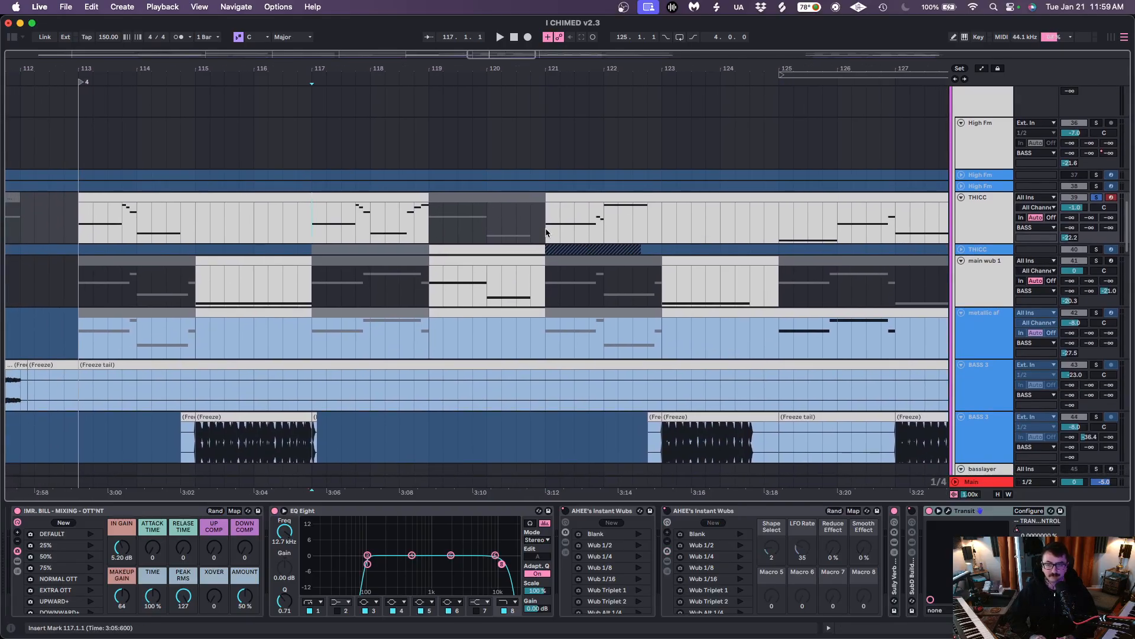
click(699, 512)
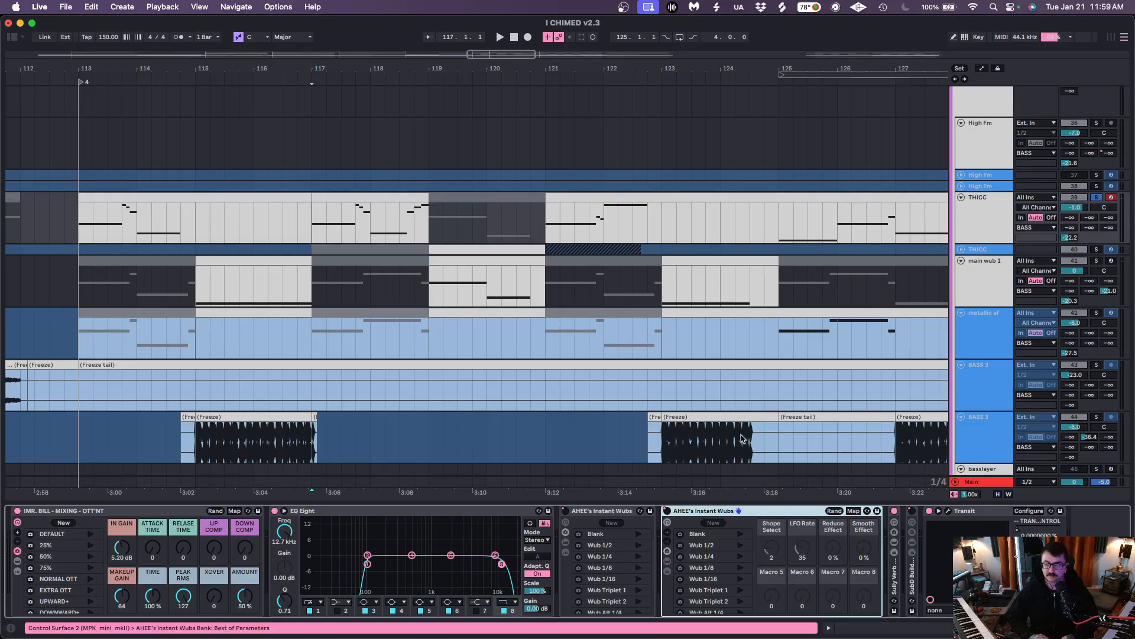
Unsolo the THICC track and play the full mix from 119.4.1
click(1096, 198)
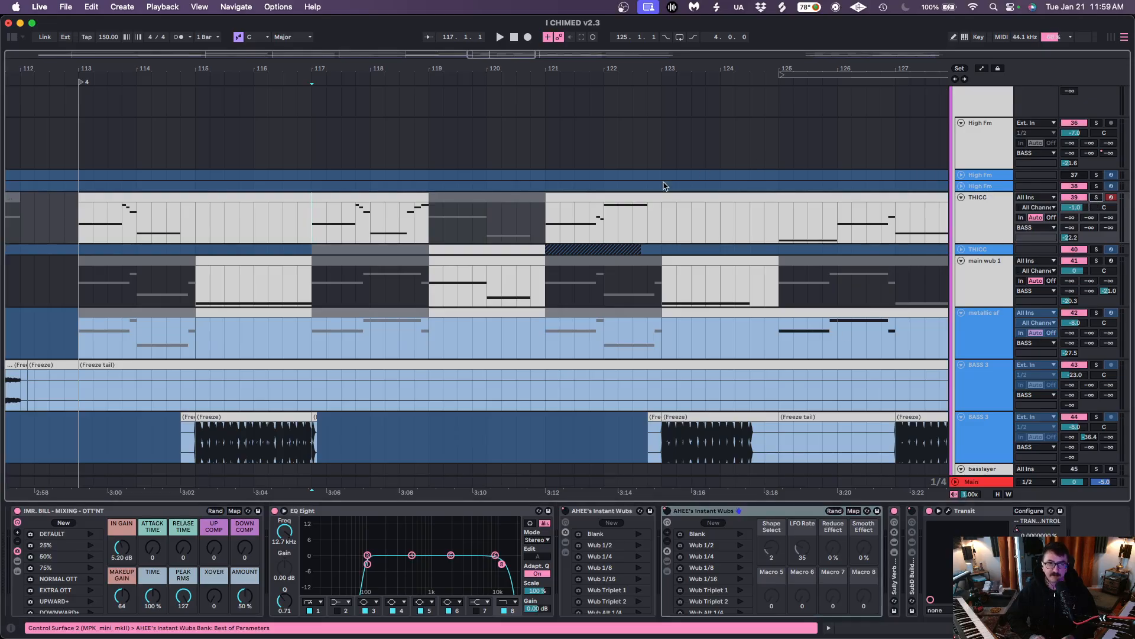
scroll(473, 262, left, 3)
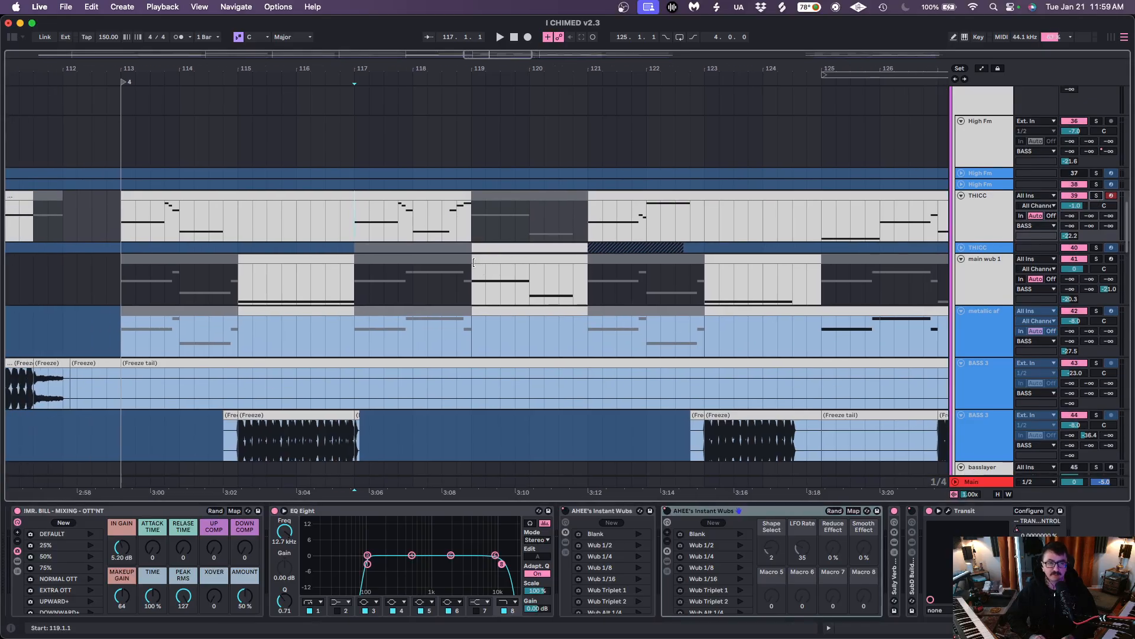
click(276, 195)
key(space)
click(518, 213)
key(space)
key(space)
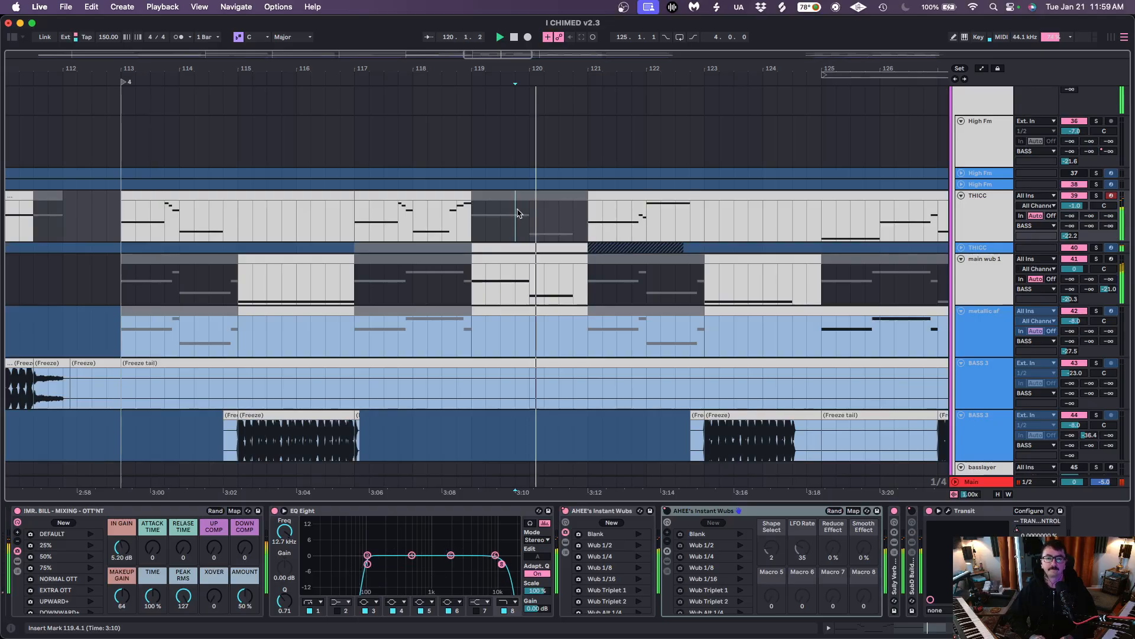
Go down to the guitar track in the LEADS group and unfold it to show its audio clips during playback
scroll(518, 213, right, 4)
scroll(517, 213, down, 2)
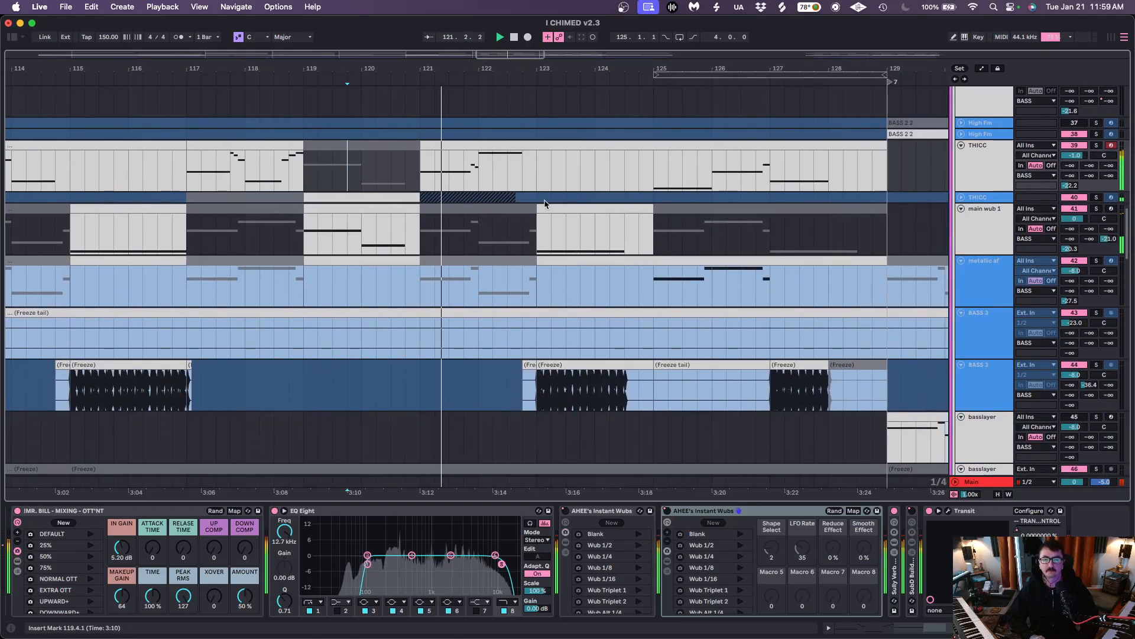
scroll(545, 200, down, 8)
scroll(545, 200, down, 6)
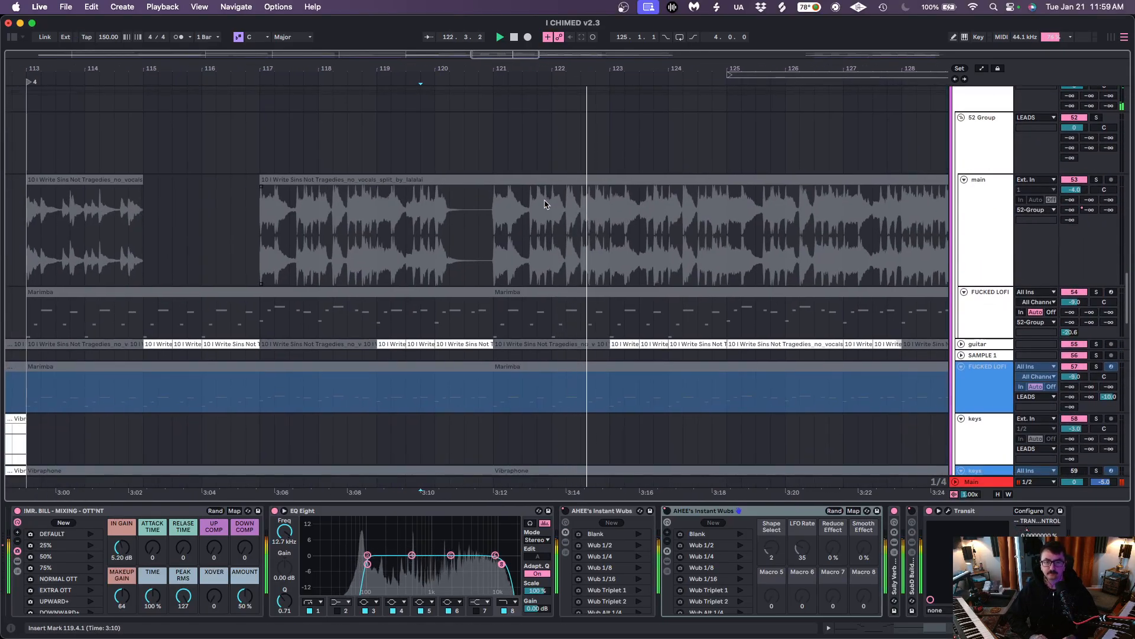
click(961, 344)
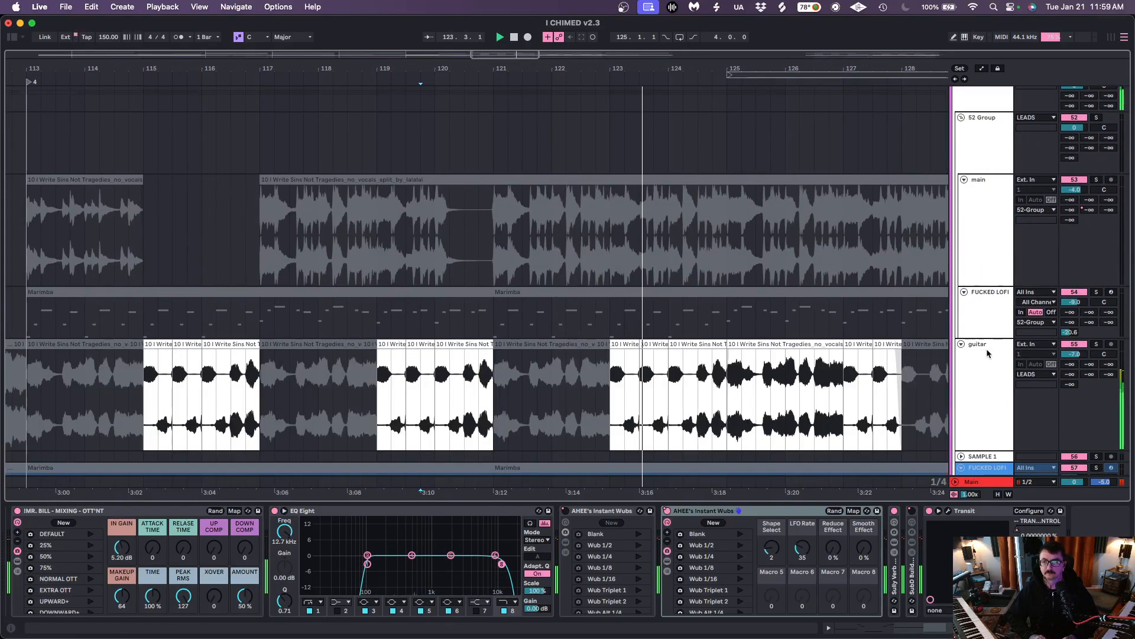
Solo the guitar track and play its chopped clips from 123.1.1
click(1097, 344)
key(space)
scroll(619, 387, down, 2)
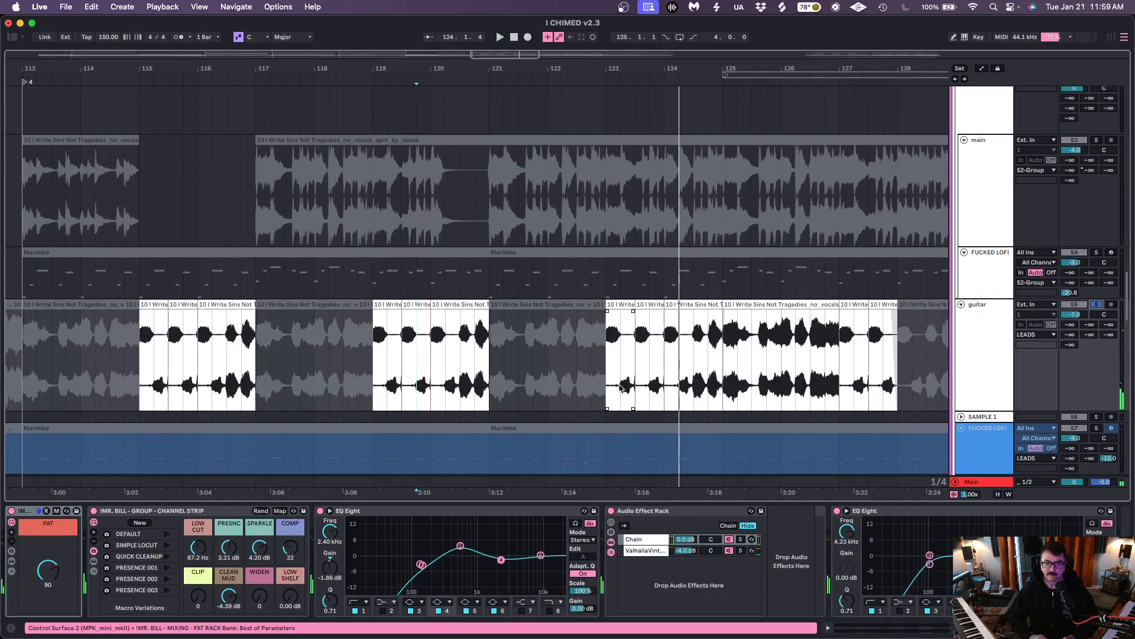
click(609, 374)
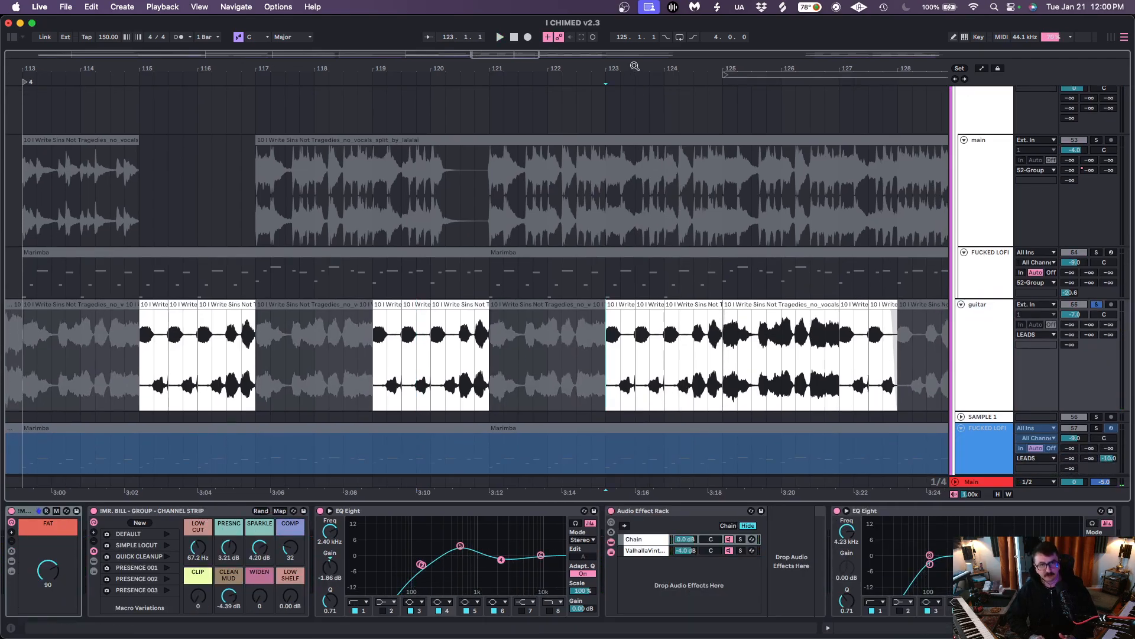
drag(635, 67, 636, 67)
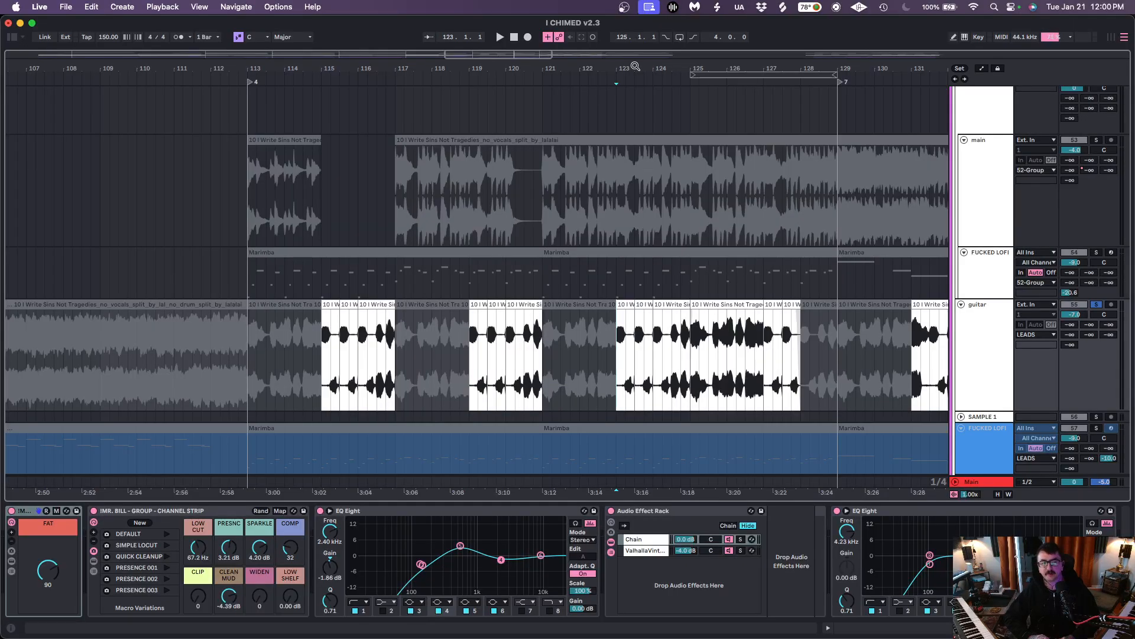
drag(634, 67, 704, 70)
key(space)
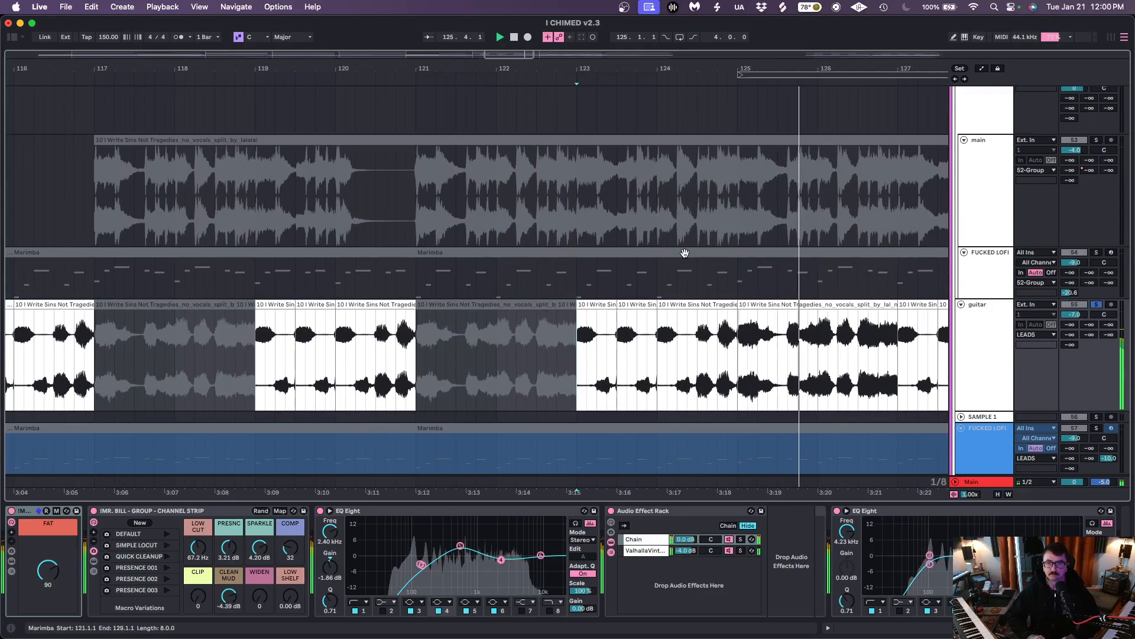
scroll(684, 253, right, 10)
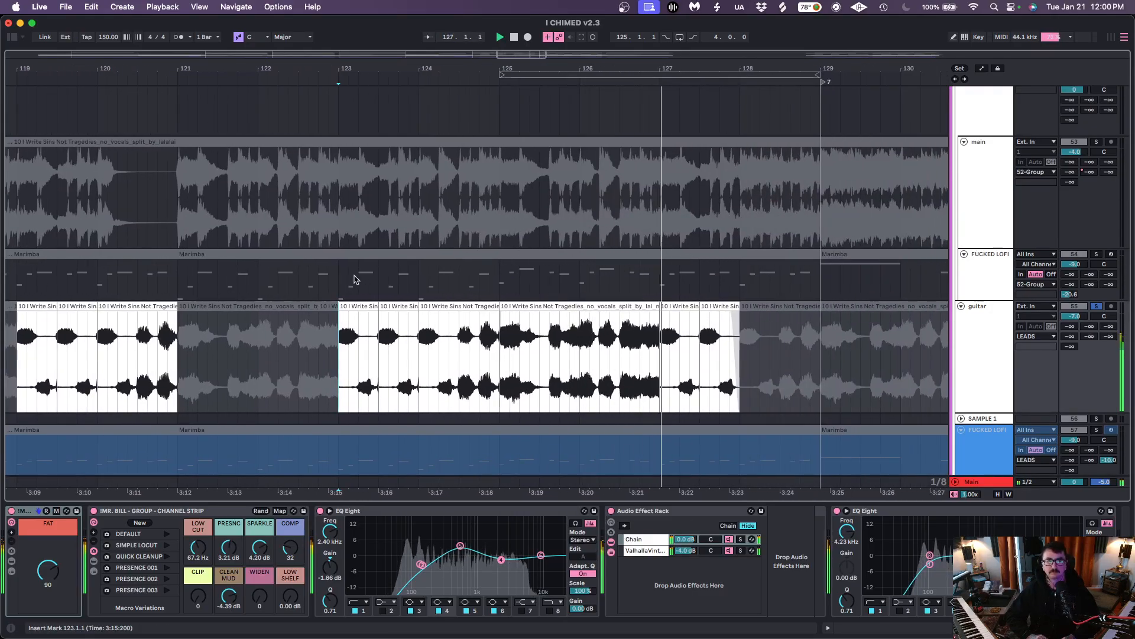
Unsolo the guitar and play the full mix from 123.2.1, following it past marker 7 up to the BASS tracks
click(358, 275)
key(space)
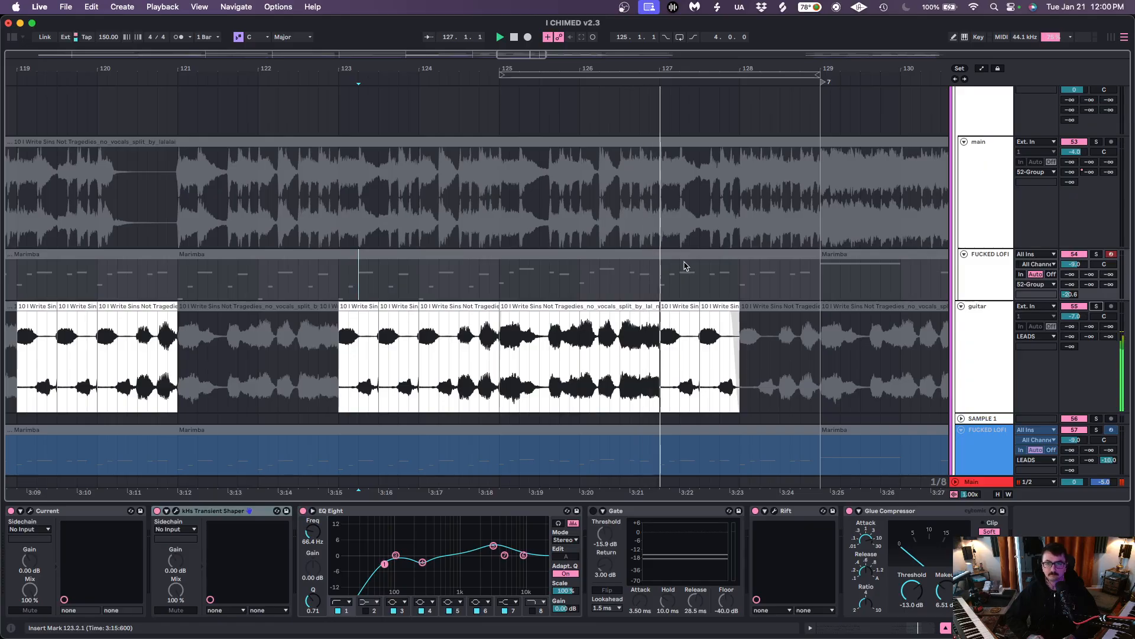
scroll(686, 263, right, 5)
scroll(692, 260, up, 2)
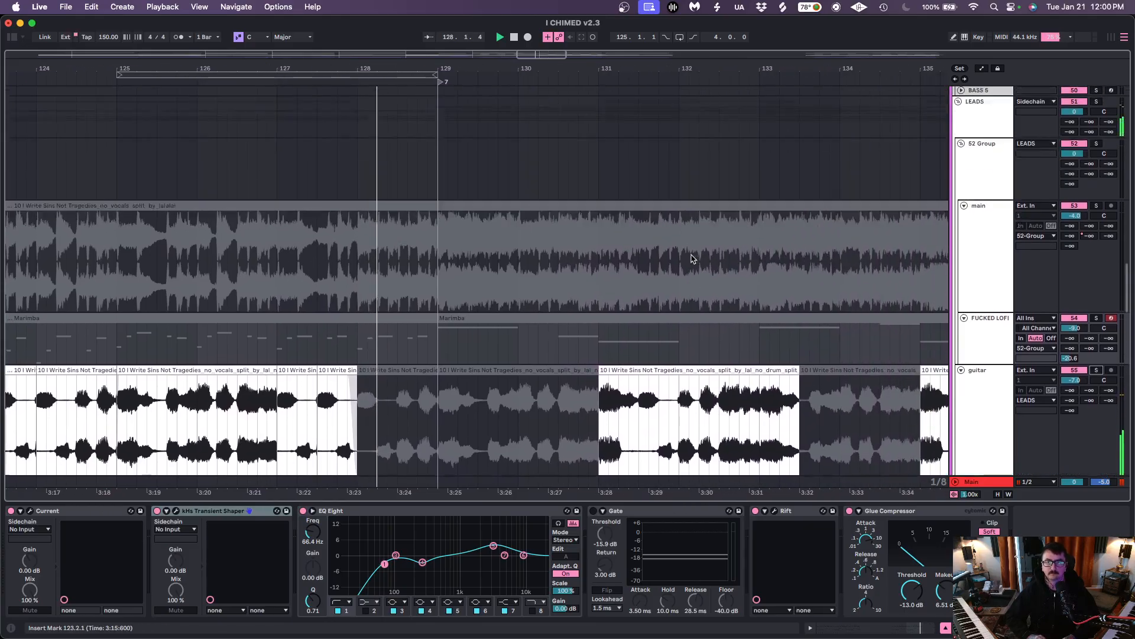
scroll(690, 258, up, 5)
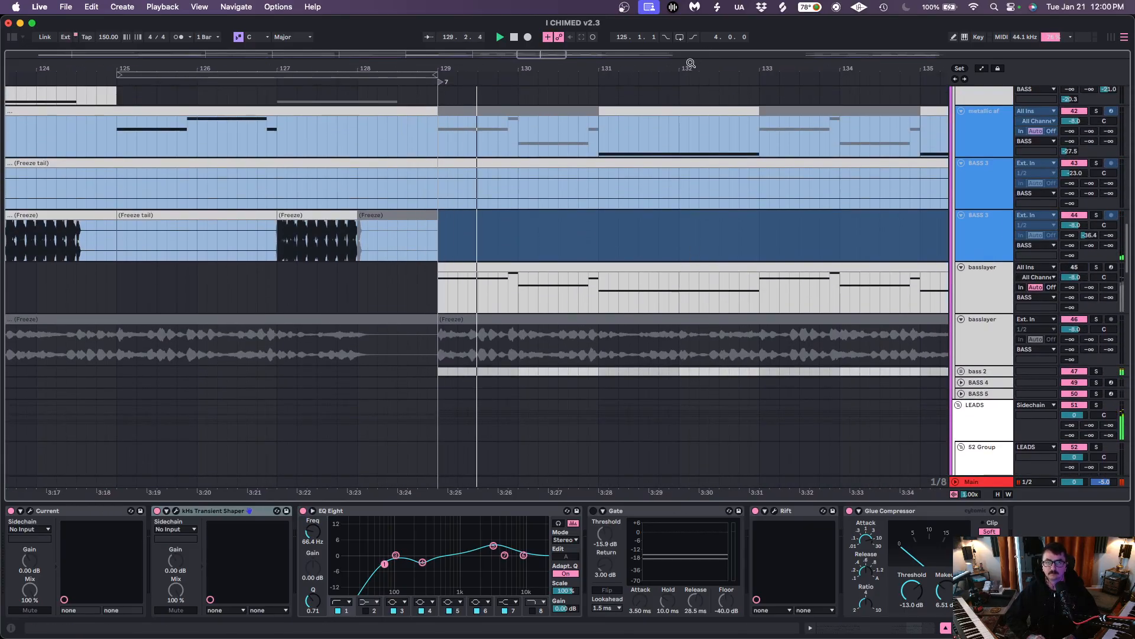
drag(692, 63, 692, 24)
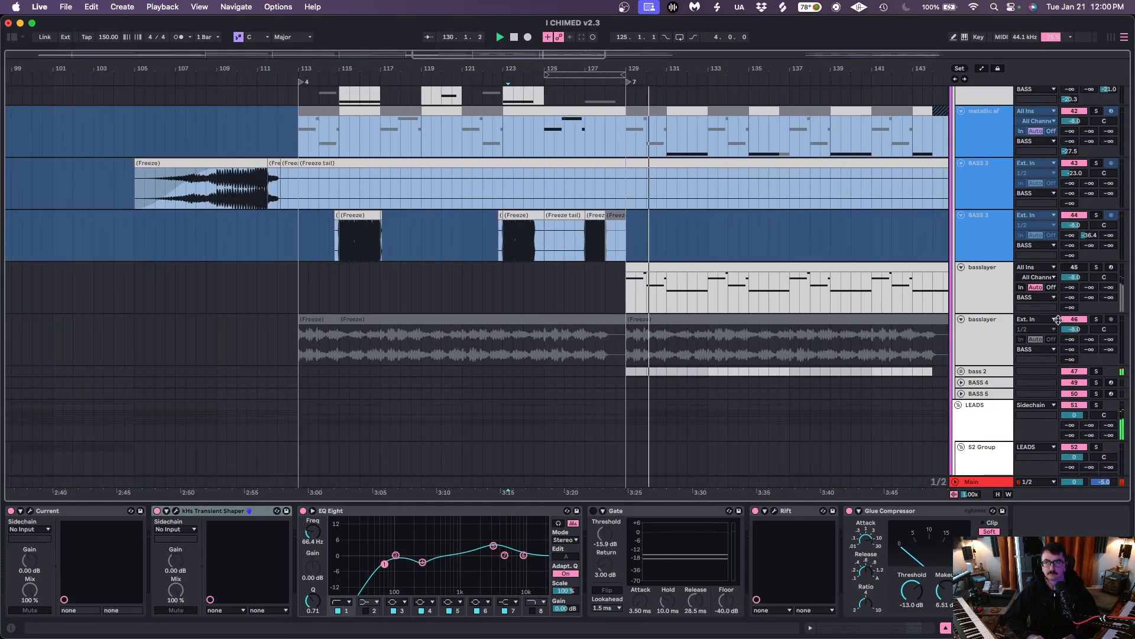
Fold the basslayer MIDI track, then unfold and select the High Fm track holding the chopped BASS 2 2 clips
click(961, 268)
scroll(691, 312, up, 3)
scroll(690, 312, right, 5)
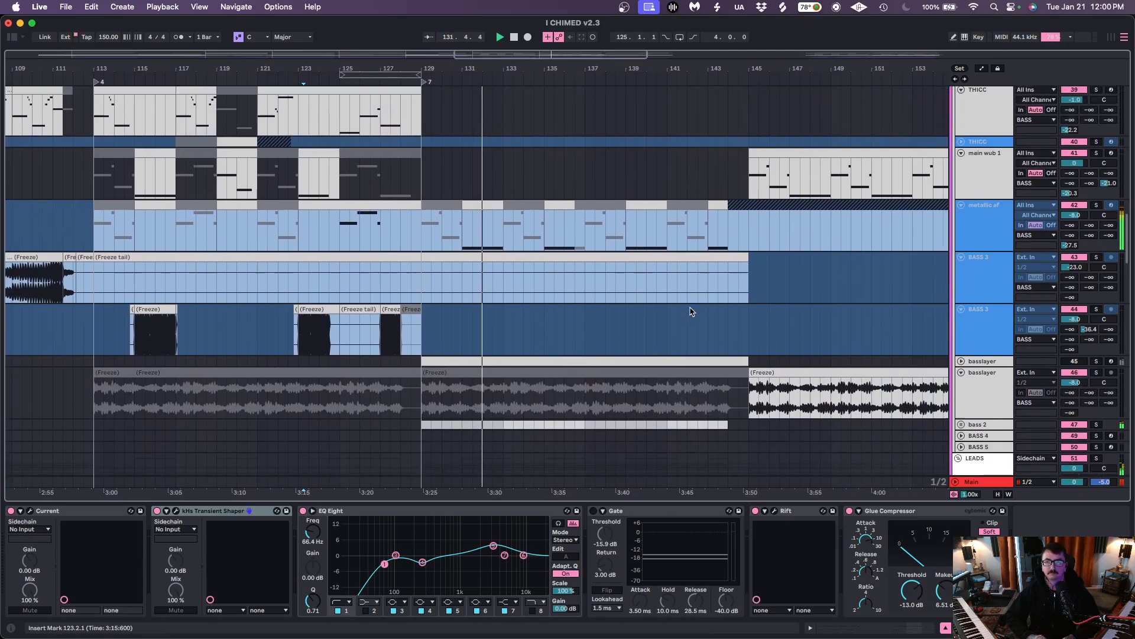
scroll(690, 312, up, 4)
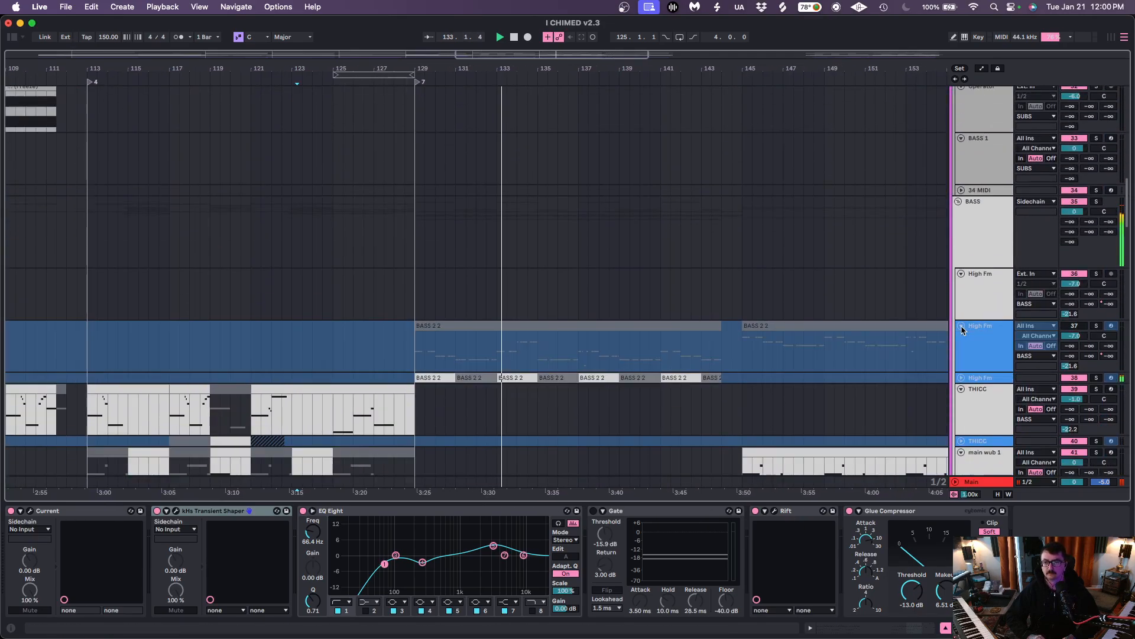
click(961, 377)
click(976, 391)
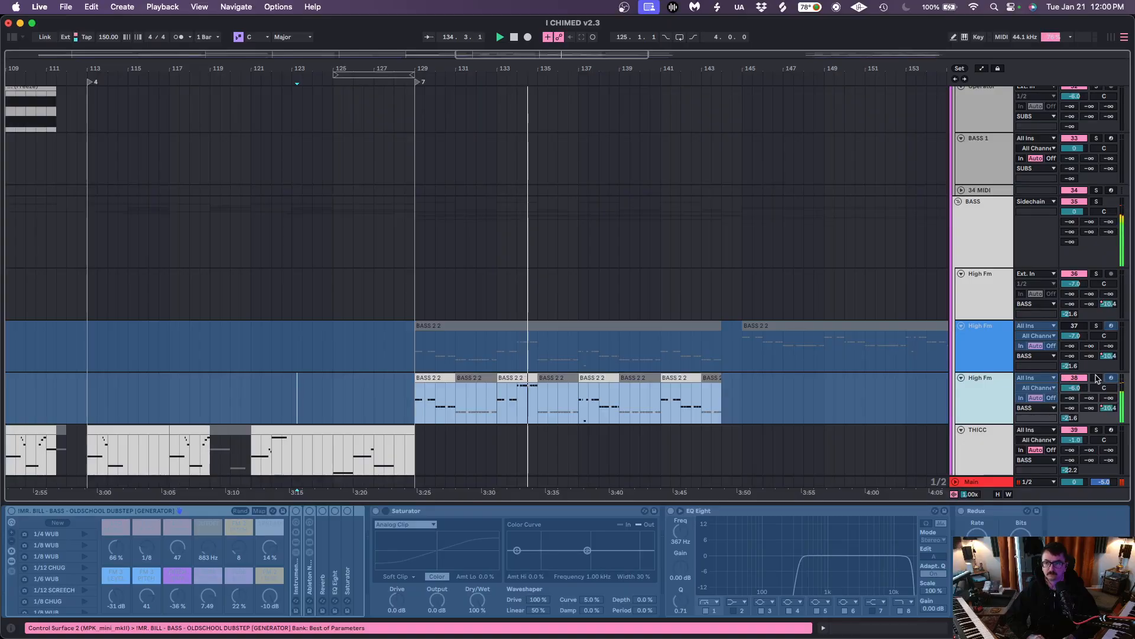
Solo the selected High Fm track and set the playback start to 129.1.1 at marker 7
click(1097, 378)
scroll(591, 322, down, 2)
scroll(591, 322, left, 1)
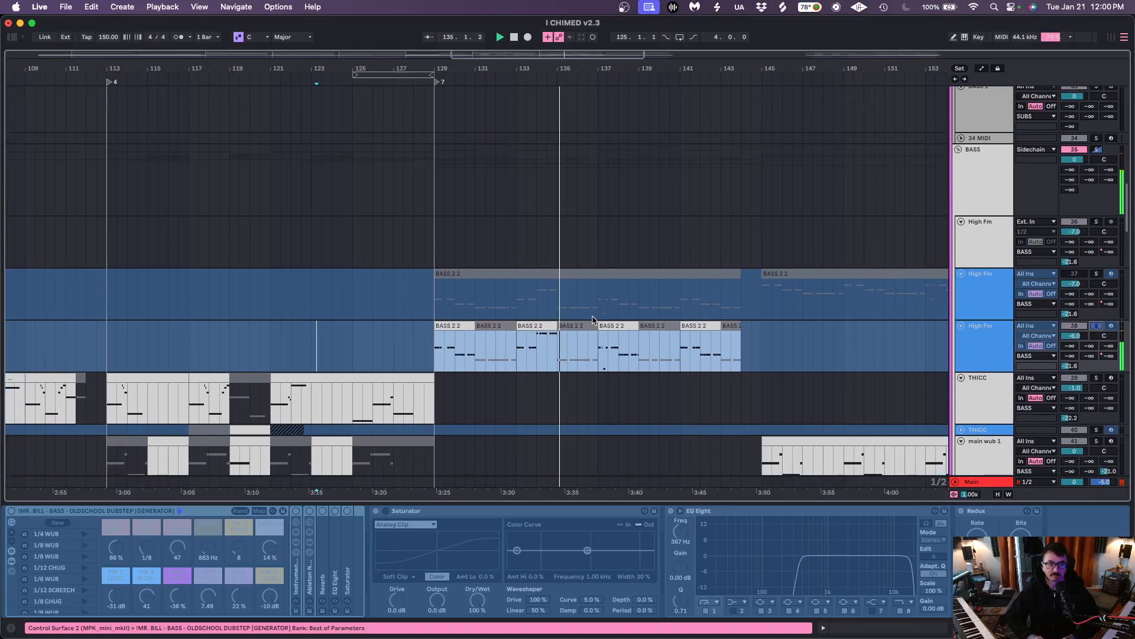
click(432, 365)
mouse_move(492, 69)
mouse_down()
mouse_move(502, 54)
mouse_move(510, 70)
mouse_up()
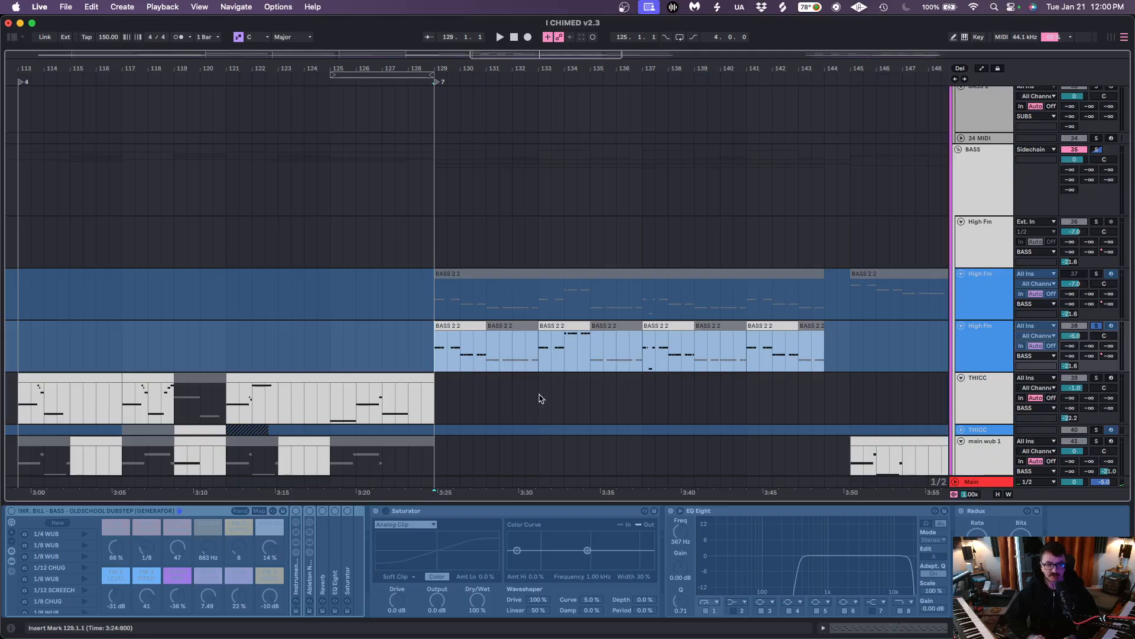
Unsolo High Fm and play the full mix from 143.3.1 while viewing the bass tracks' clips after bar 145
scroll(840, 343, down, 2)
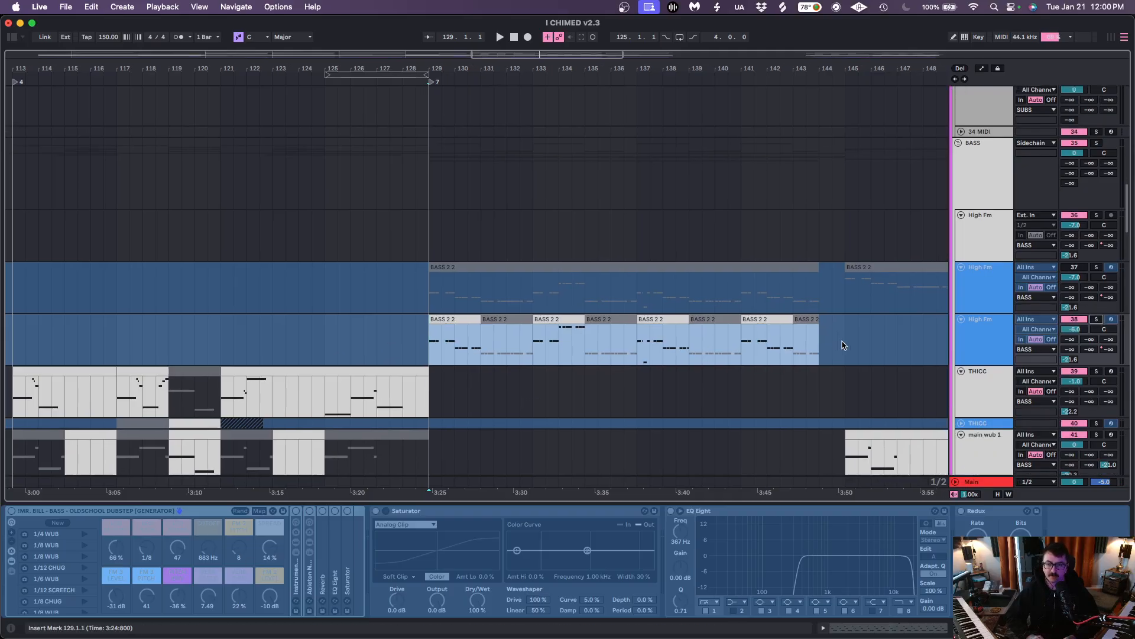
scroll(840, 343, left, 1)
click(794, 372)
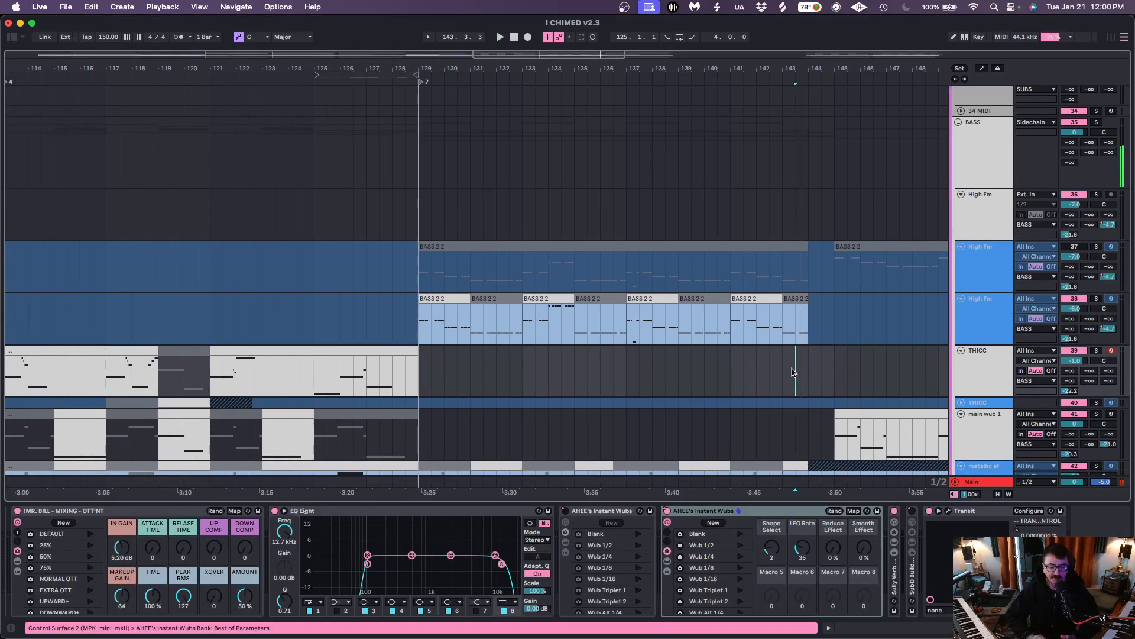
scroll(792, 284, right, 3)
scroll(739, 294, down, 3)
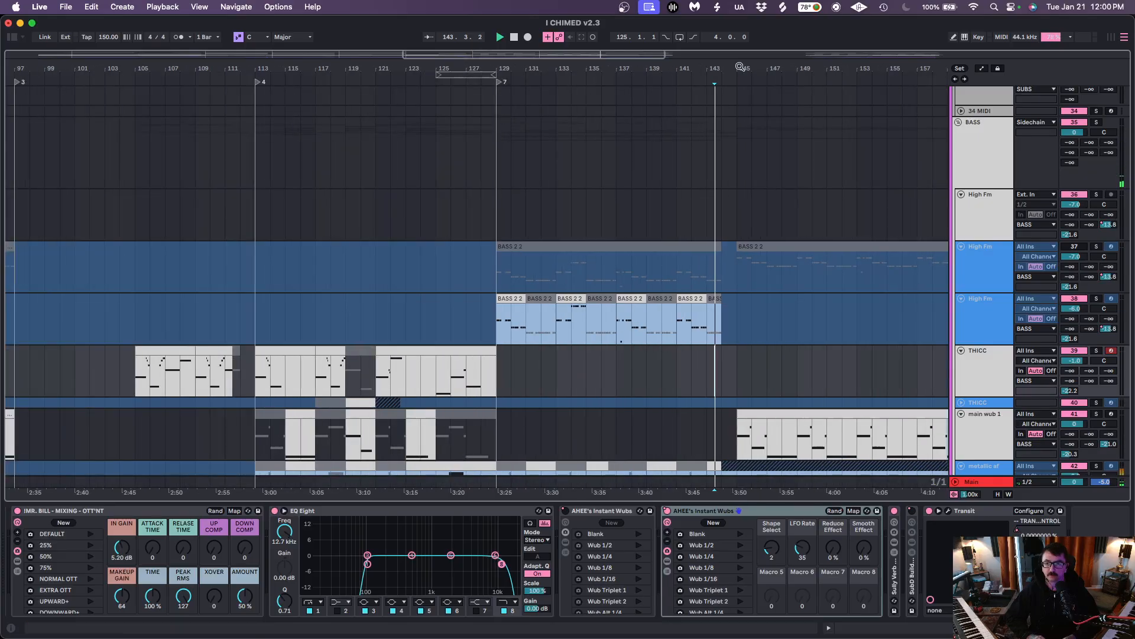
scroll(747, 294, down, 5)
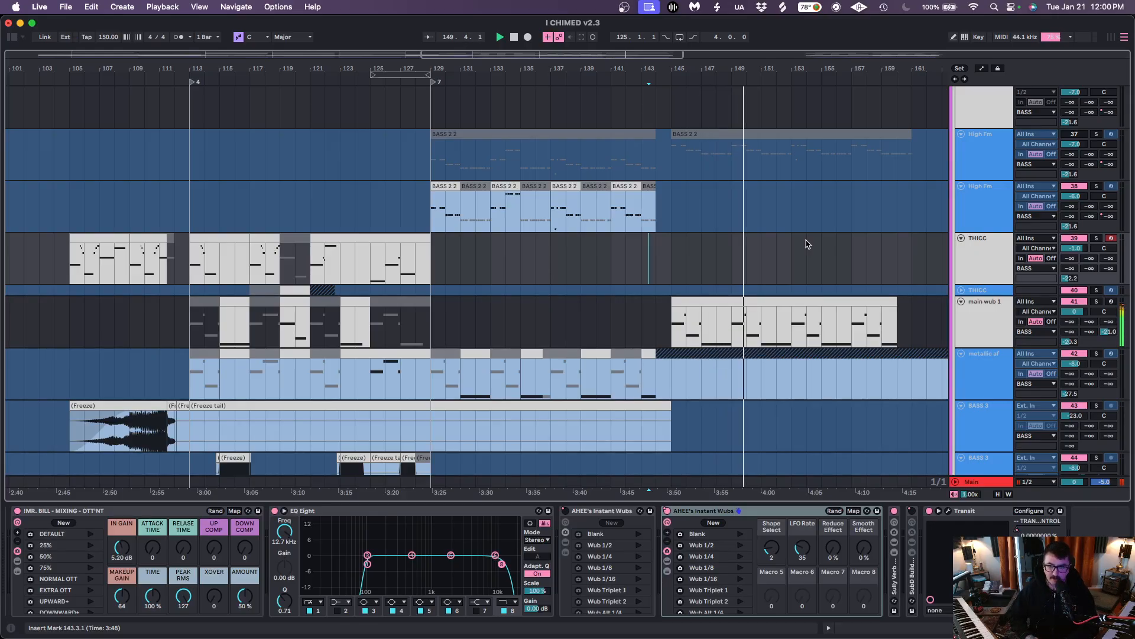
Collapse all tracks to view the whole arrangement, stop playback and set the playback start to 9.1.1
key(alt+u)
key(alt+u)
scroll(808, 244, right, 2)
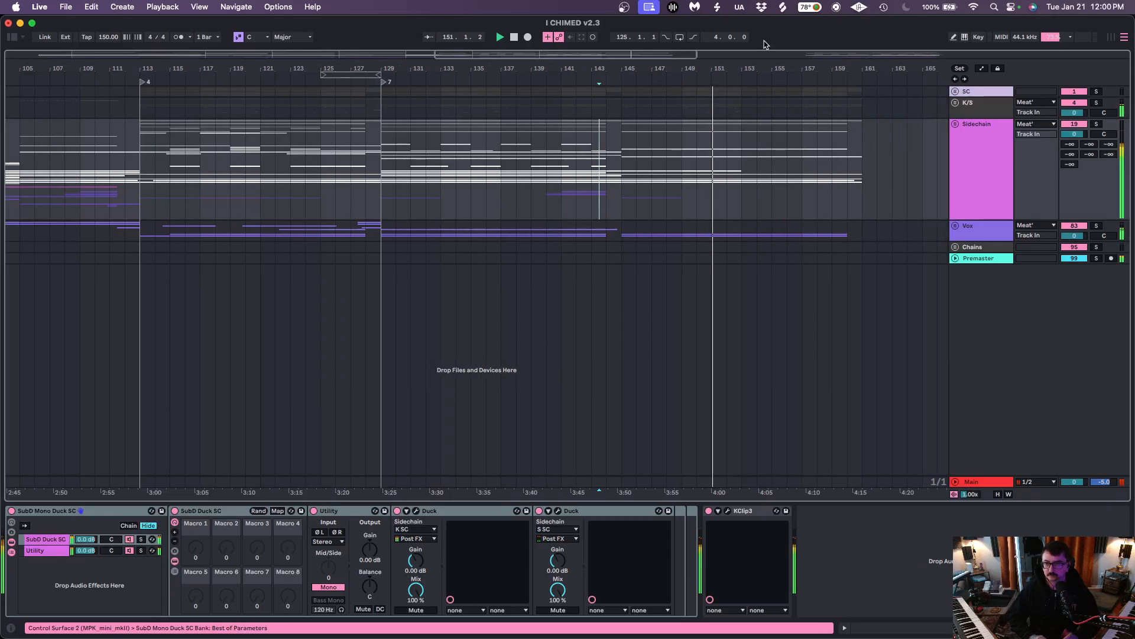
drag(738, 69, 536, 69)
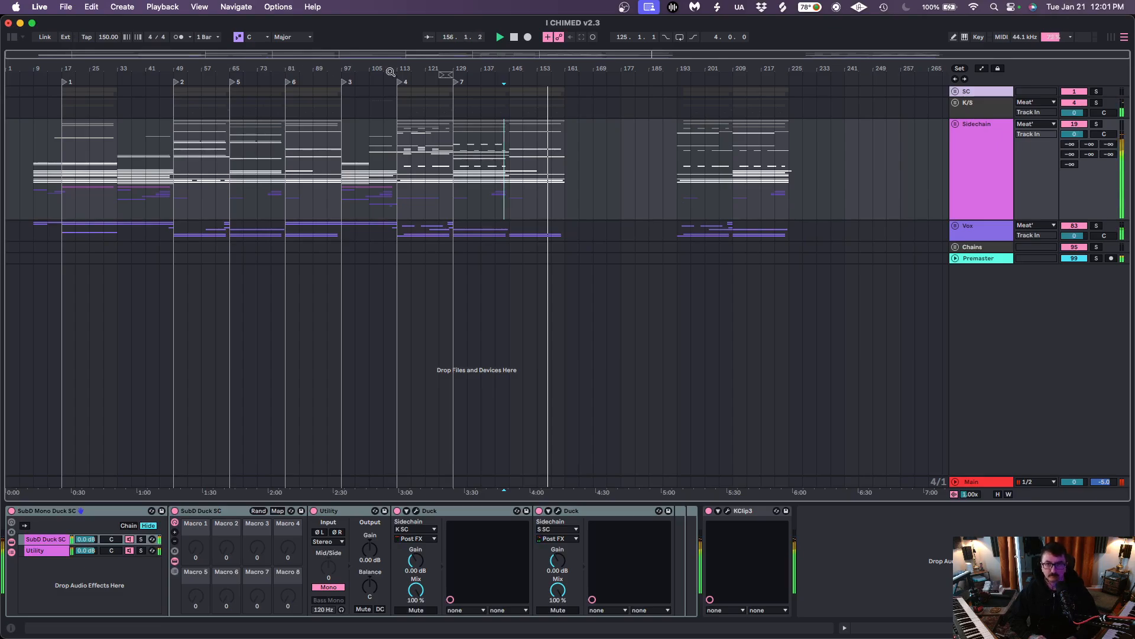
key(space)
click(35, 189)
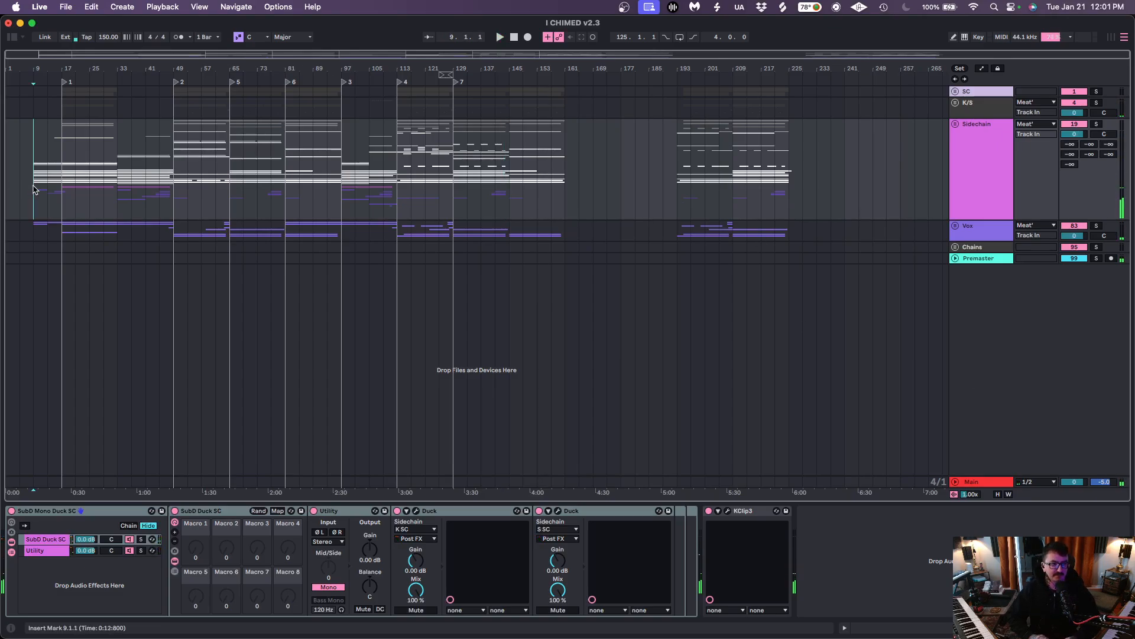
key(plus)
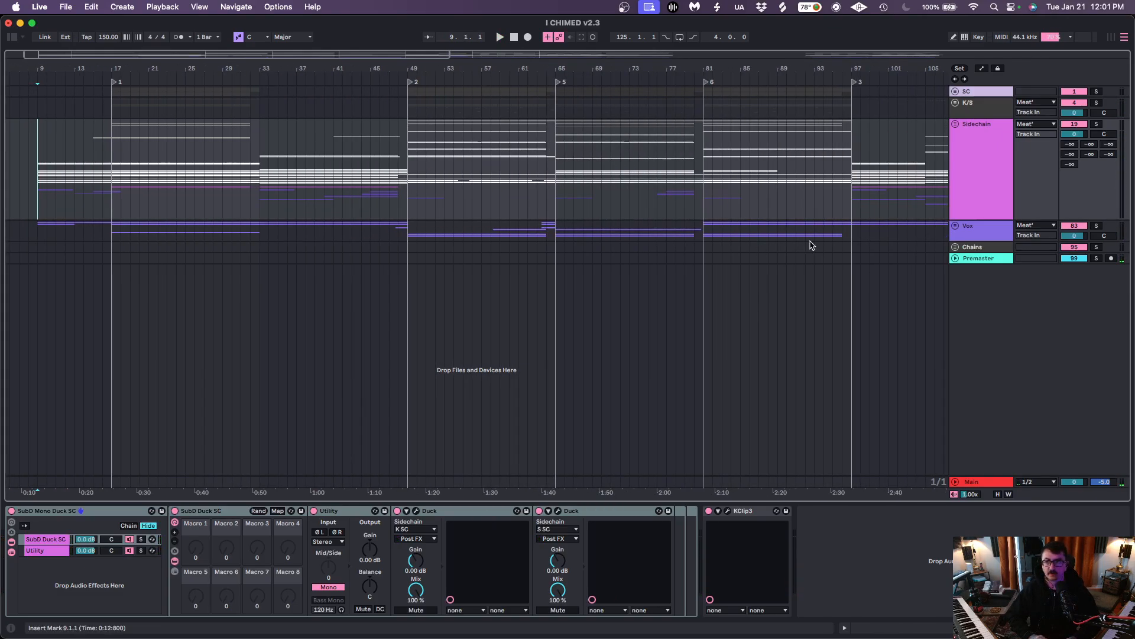
Unfold the Chains group and its Low End, Meat' and Group tracks, and select Low End to show its effects
click(966, 154)
click(955, 247)
click(959, 269)
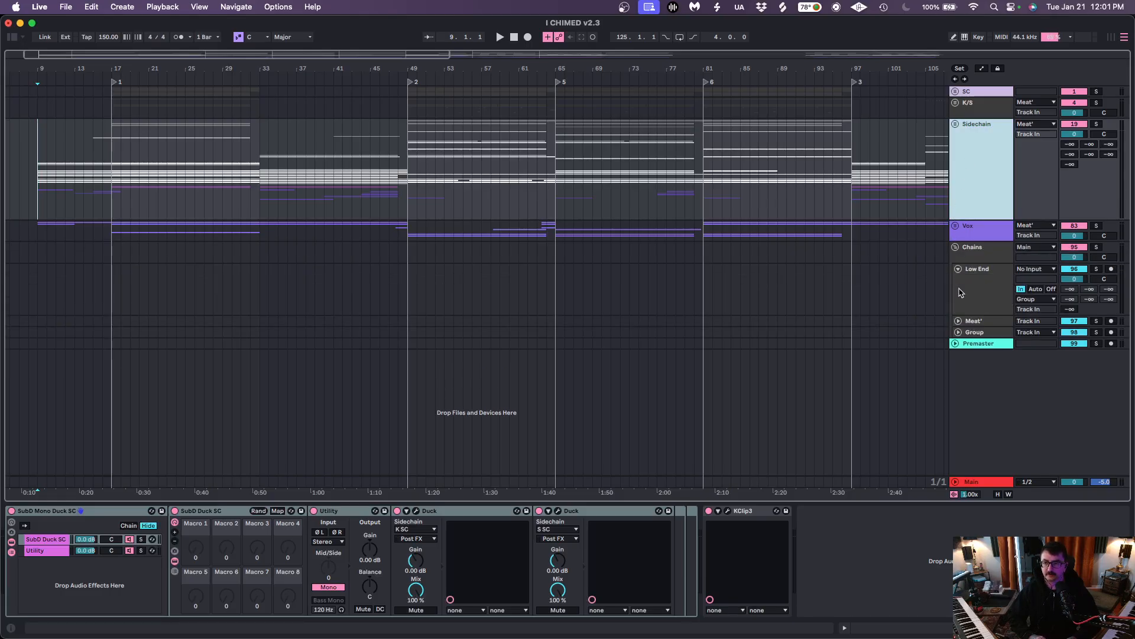
click(959, 320)
click(958, 373)
click(974, 290)
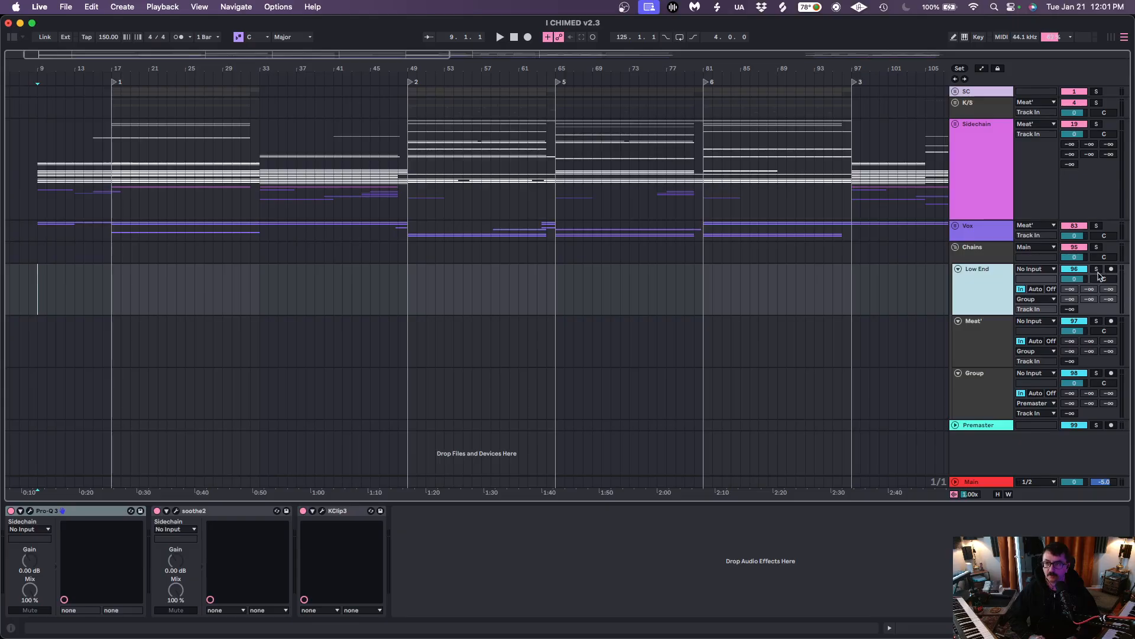
Solo Low End, play it from 49.1.1 while examining the low-frequency band in Pro-Q 3, and close the plug-in window
click(1097, 271)
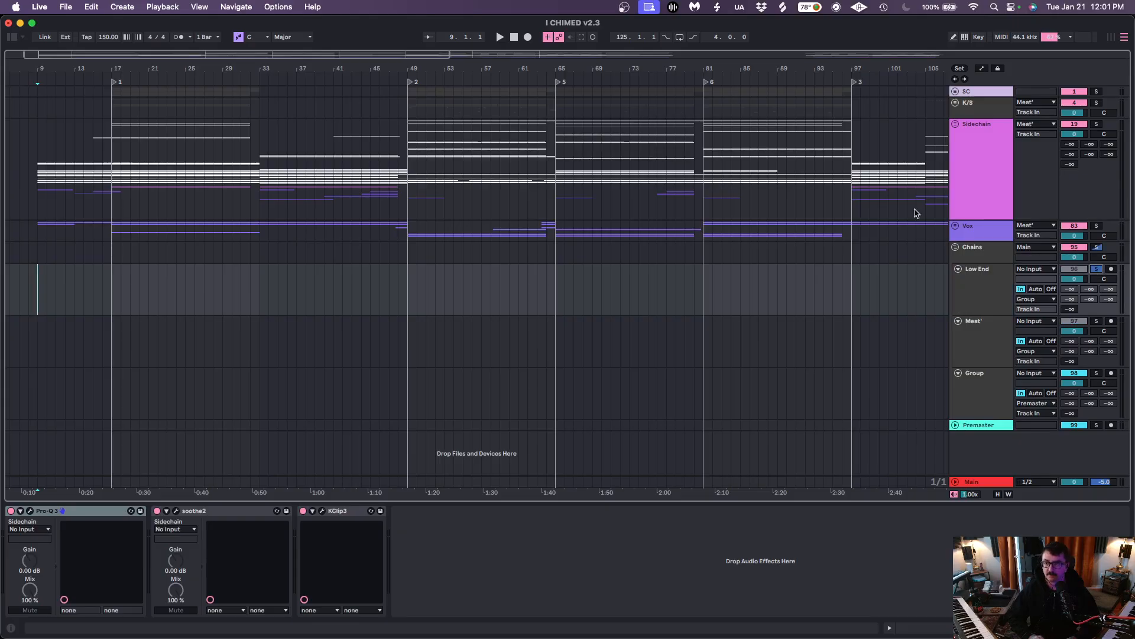
click(407, 300)
key(space)
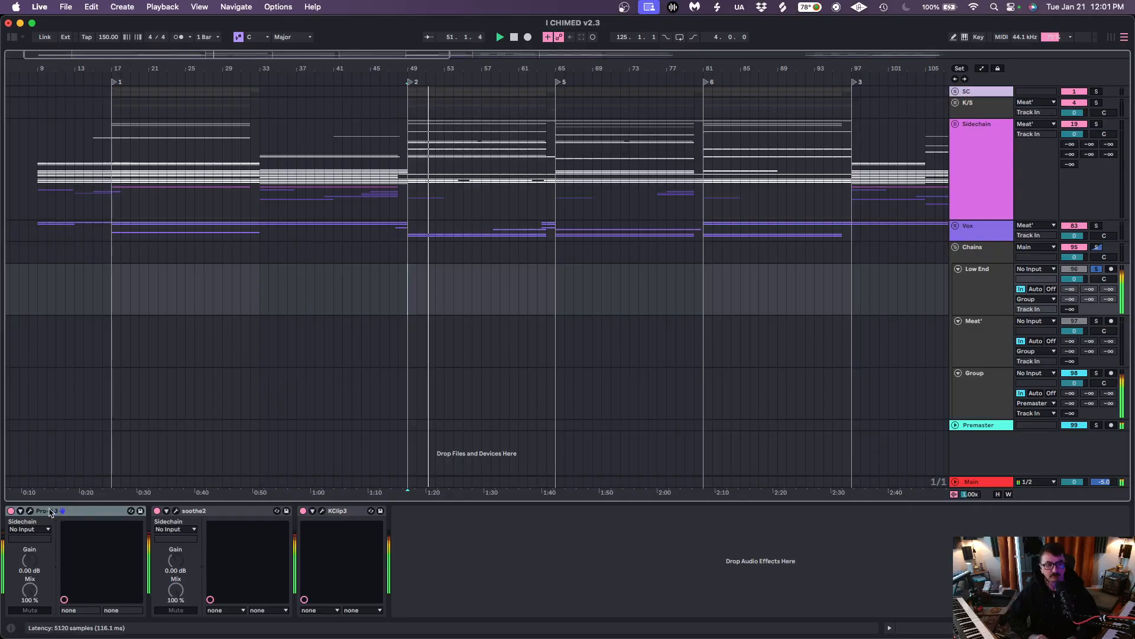
click(30, 510)
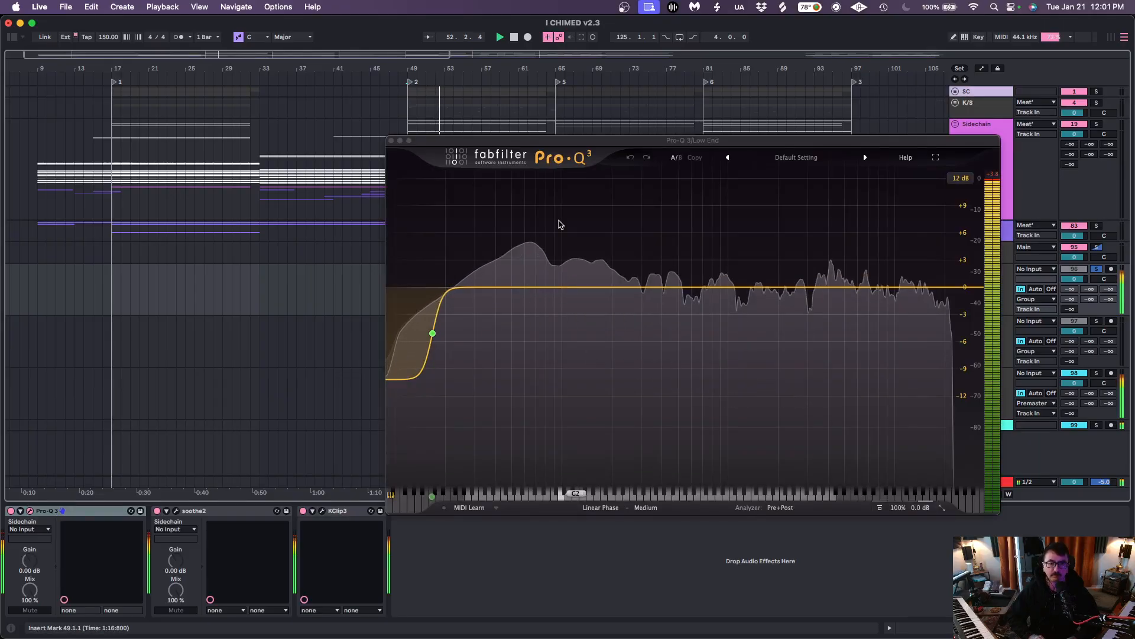
mouse_move(432, 334)
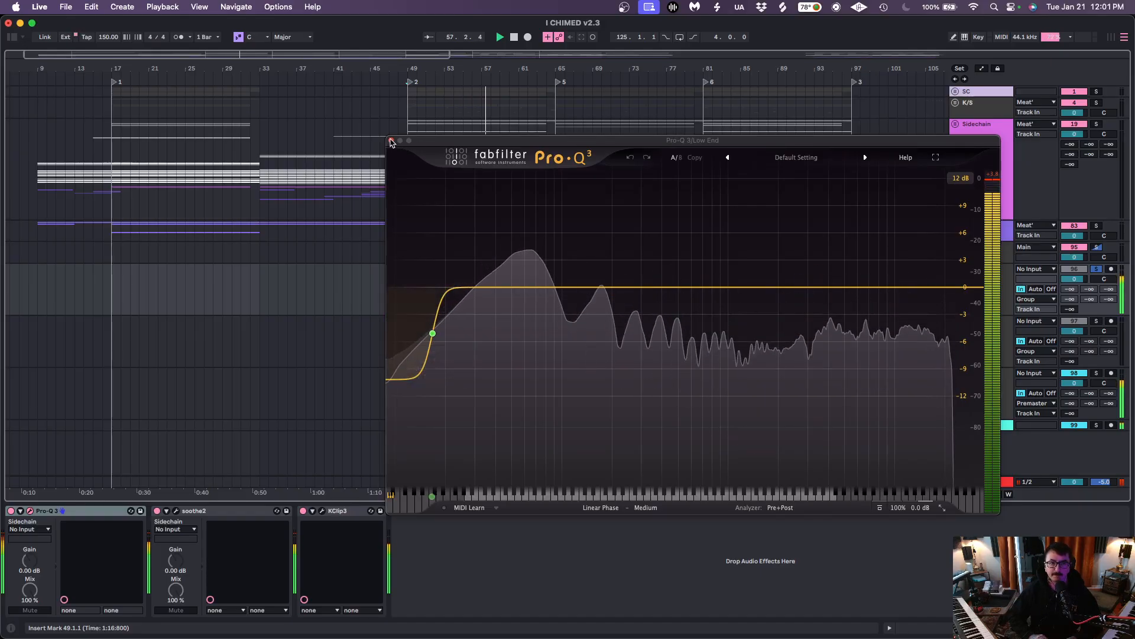
click(391, 141)
Open soothe2 on Low End, watch its Sub note tamer settings during playback from 49.1.1, and close it
click(175, 511)
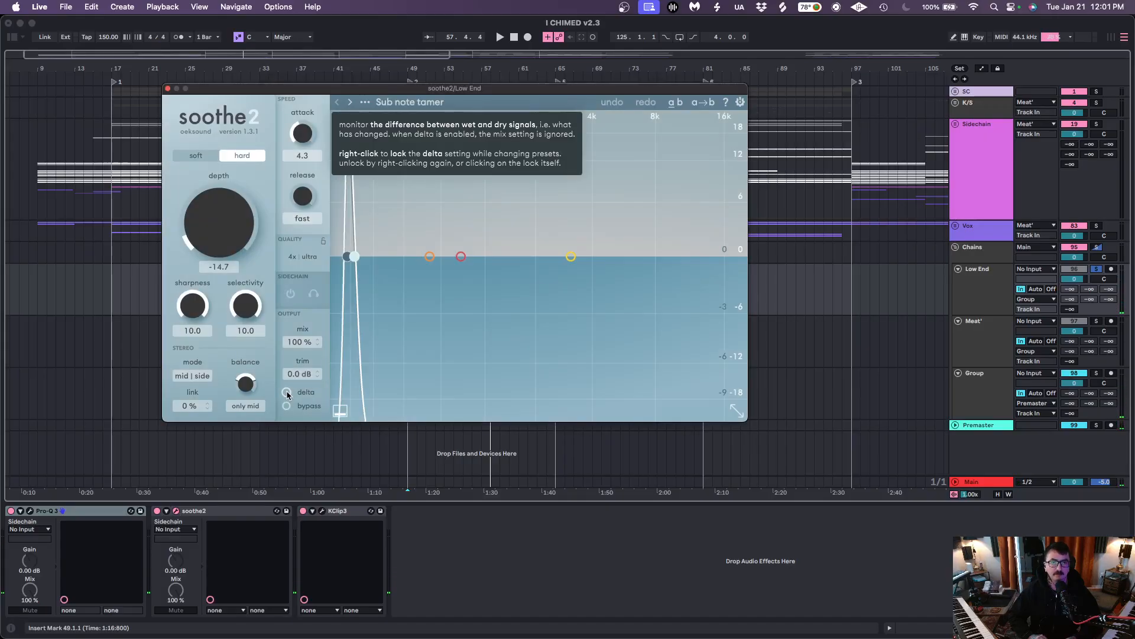
key(space)
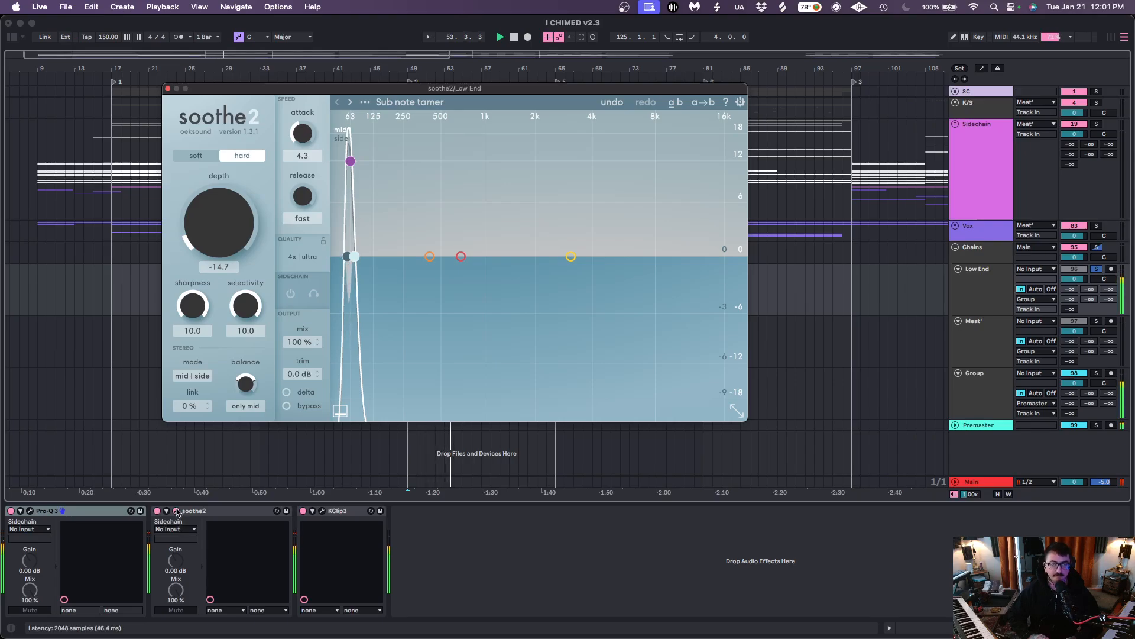
click(177, 511)
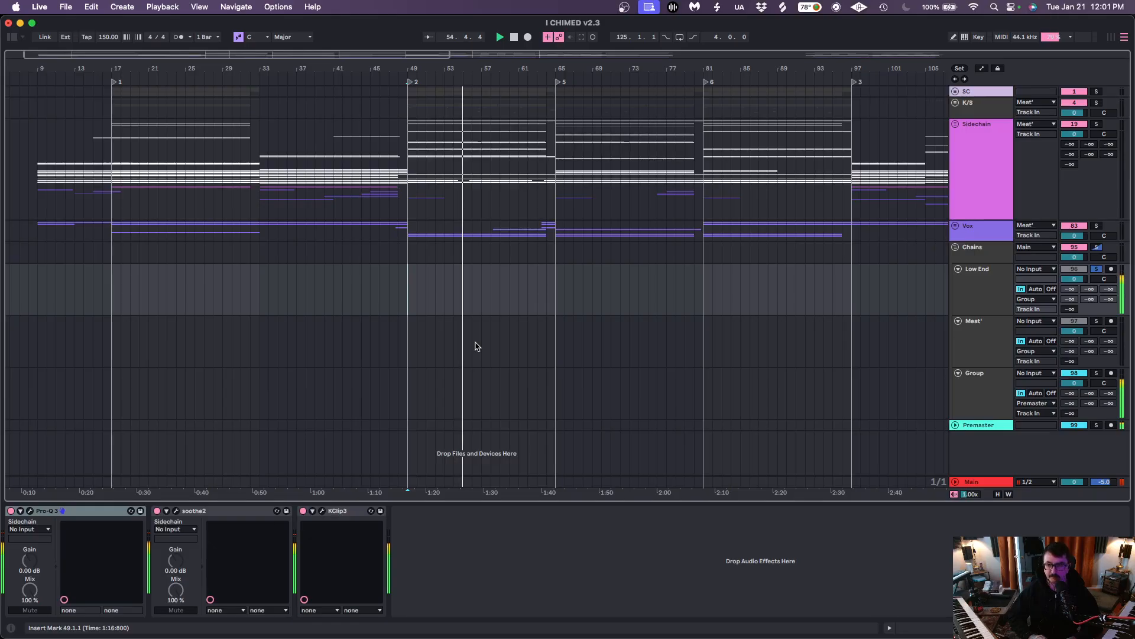
Solo the Meat' track, open its UADx Oxide Tape Recorder and play from 49.1.1 to audition the effect
click(991, 335)
click(1097, 321)
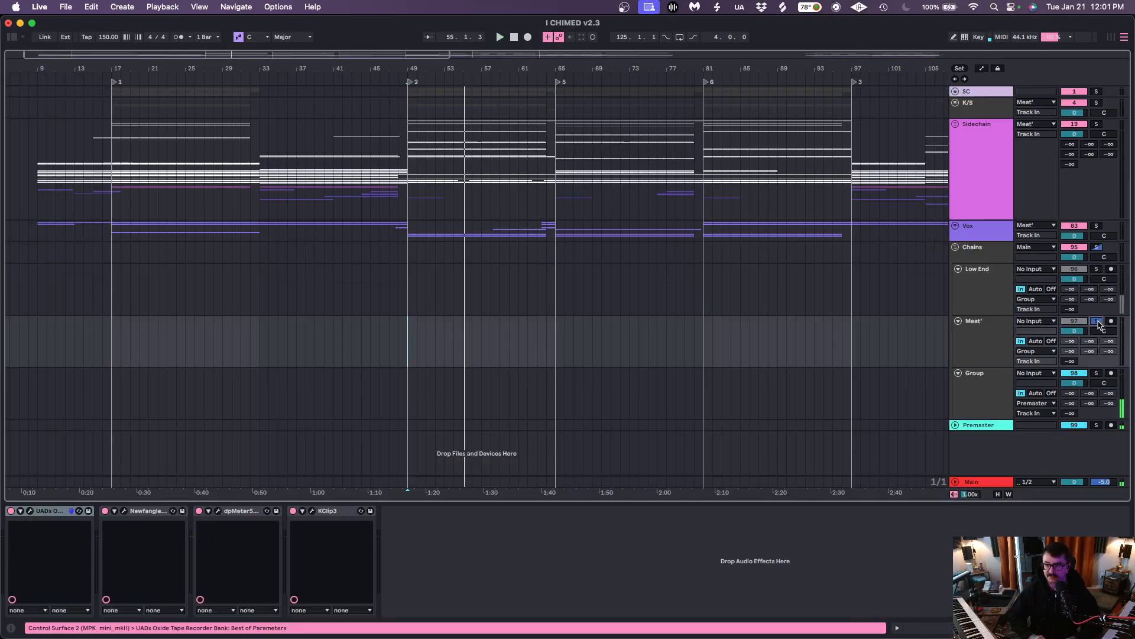
click(29, 510)
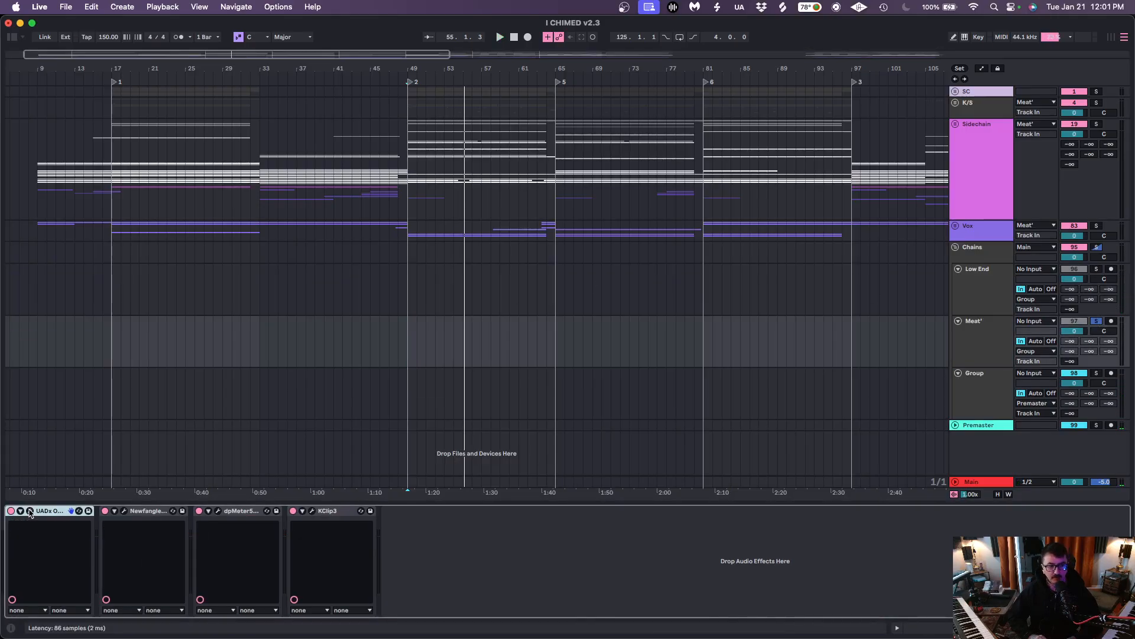
drag(252, 187, 217, 163)
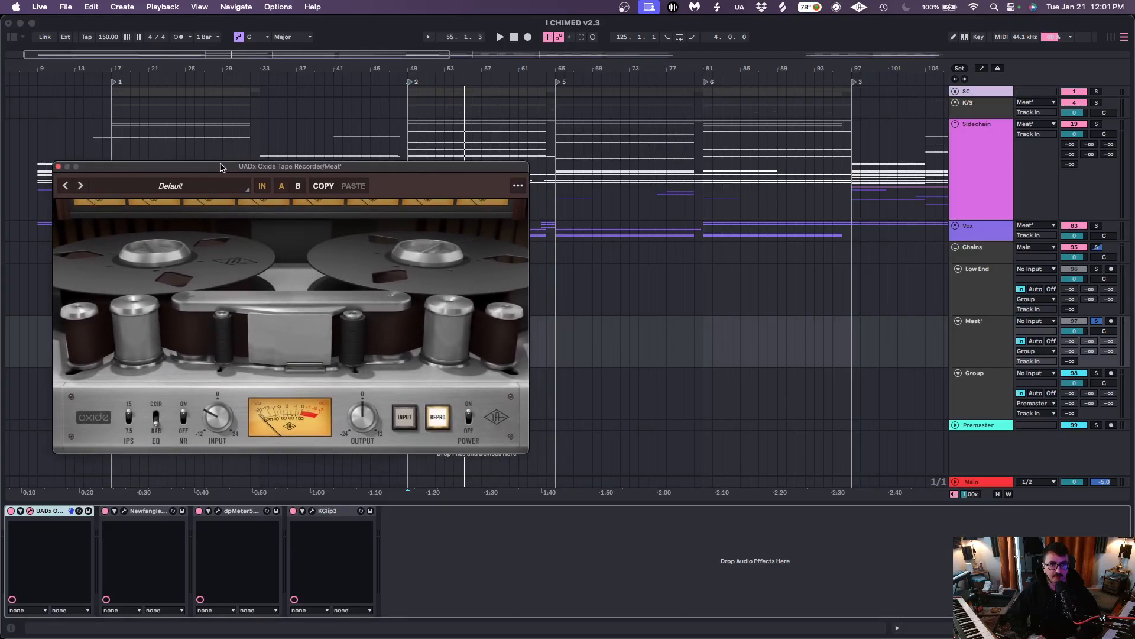
key(space)
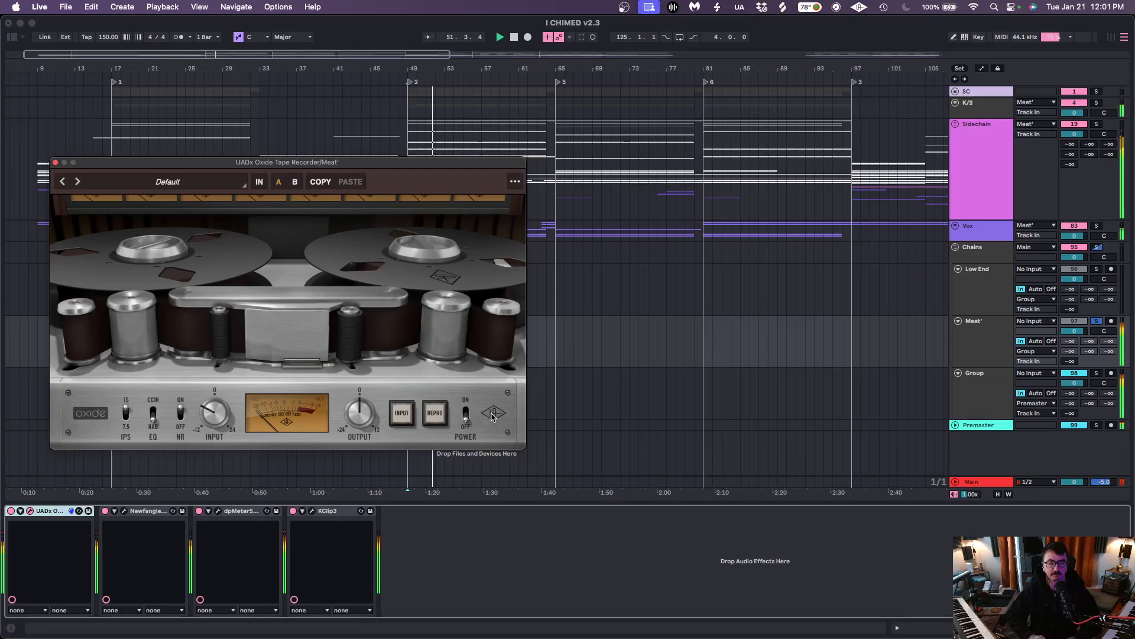
Switch the UADx Oxide Tape Recorder on Meat' back on and close its window
click(492, 417)
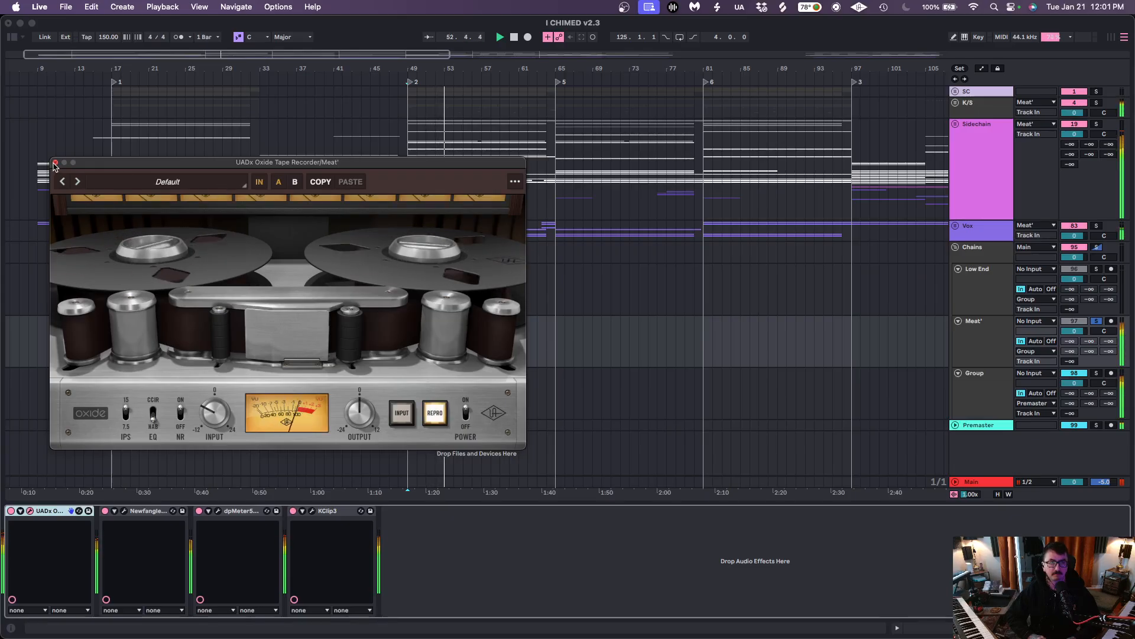
click(55, 162)
Open Newfangled Saturate on the Meat' track, examine its spectral clipper settings during playback, and close it
click(124, 511)
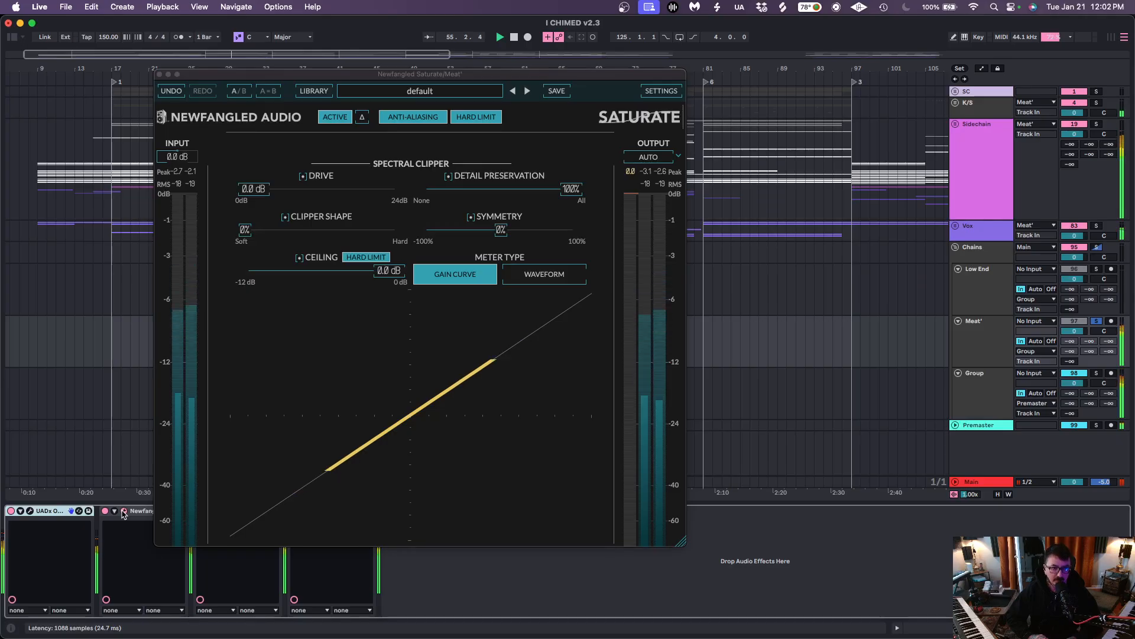
drag(251, 76, 326, 62)
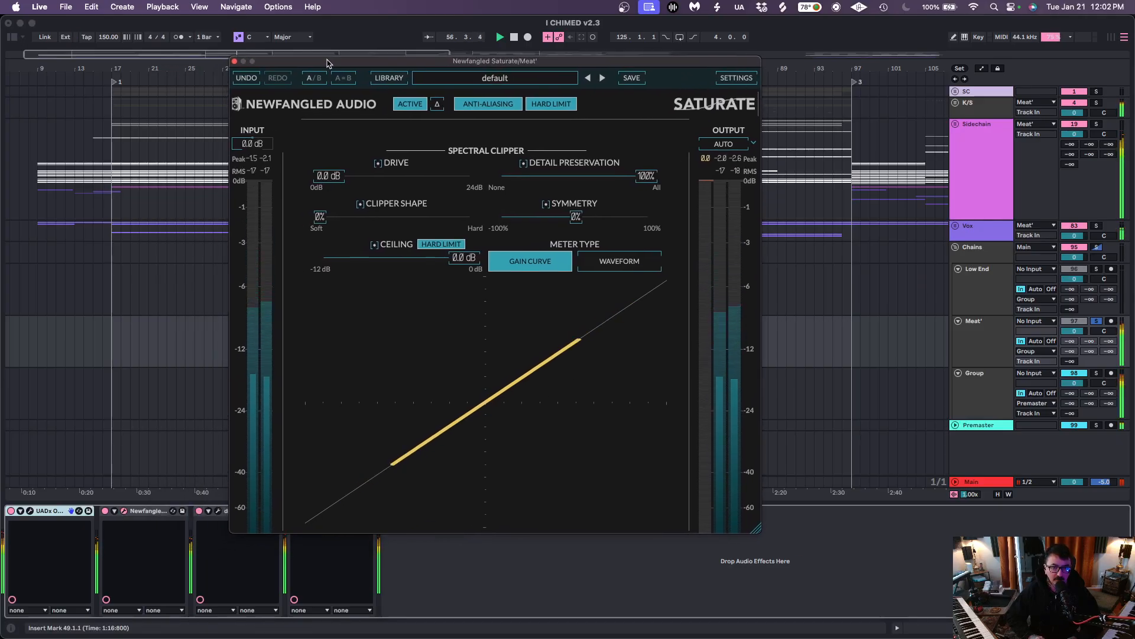
click(124, 511)
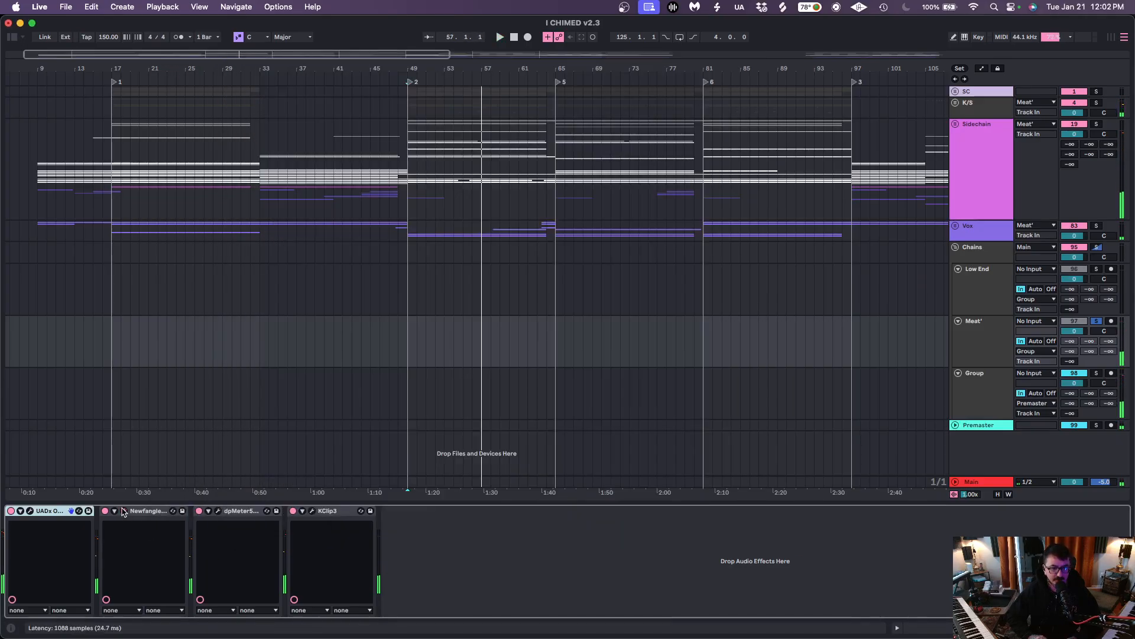
Open dpMeter5 on the Meat' track and examine its gain and reference level in relation to the Oxide Tape Recorder
click(246, 514)
click(218, 511)
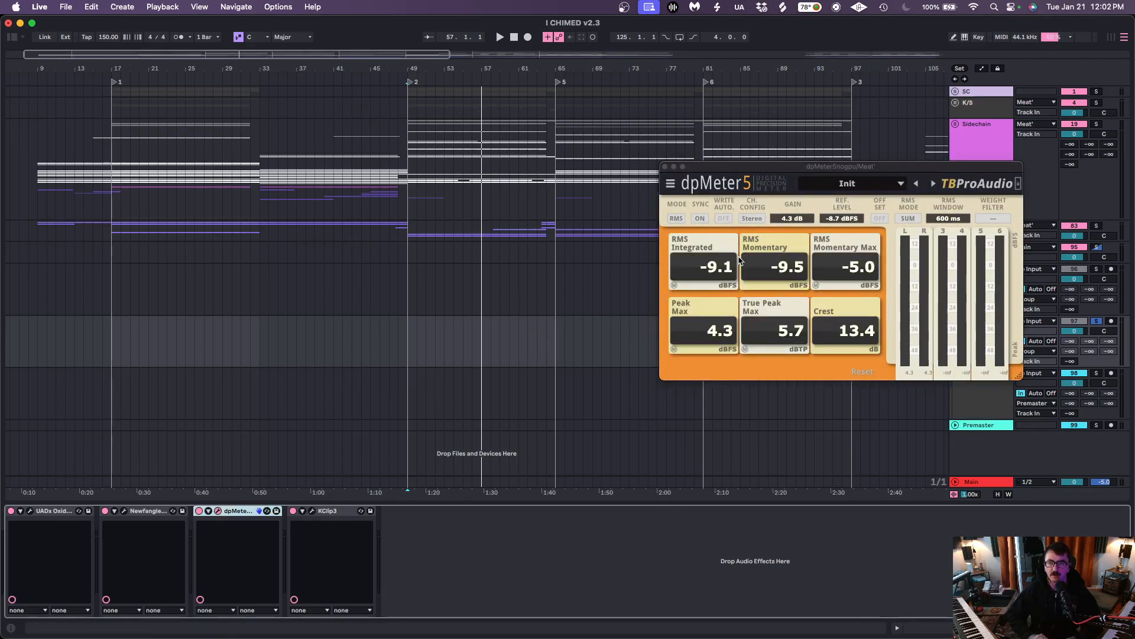
drag(754, 167, 697, 213)
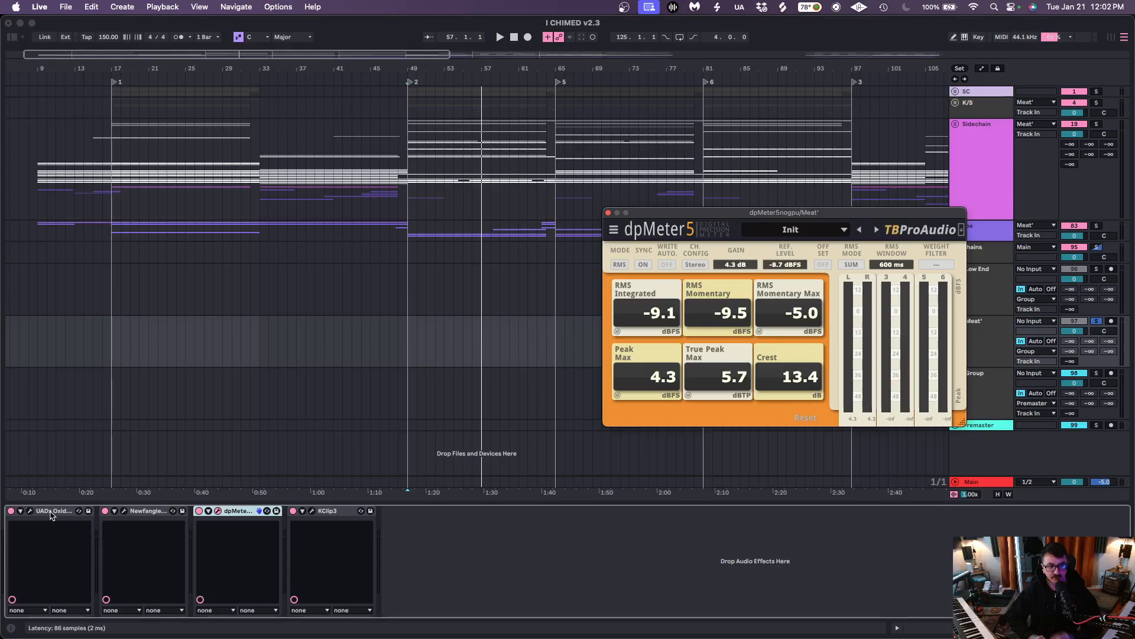
click(50, 514)
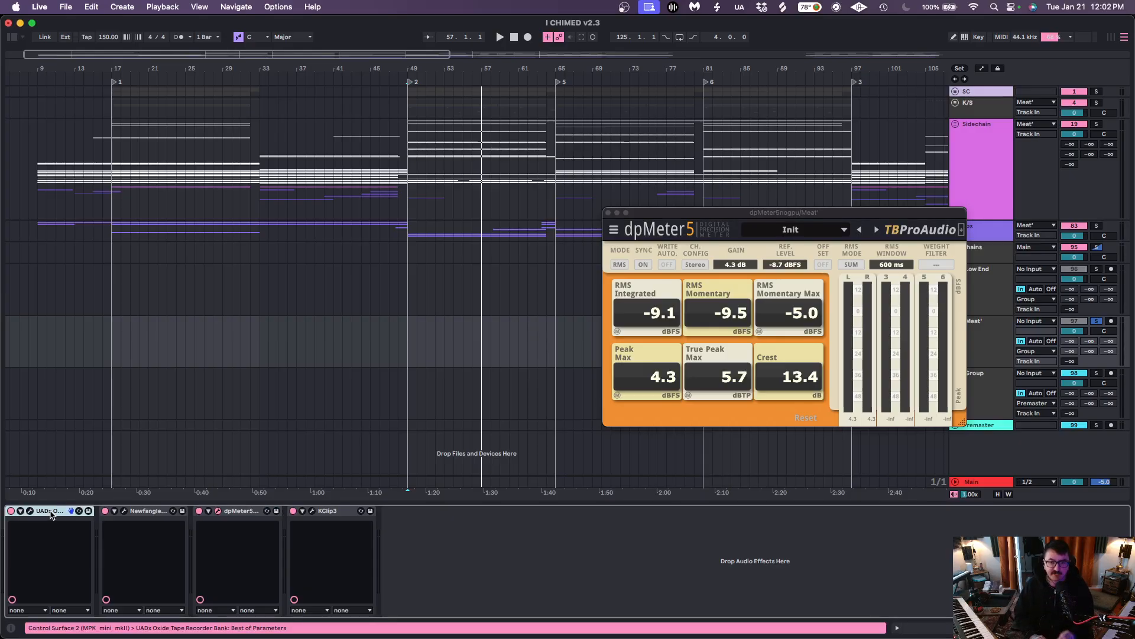
click(240, 514)
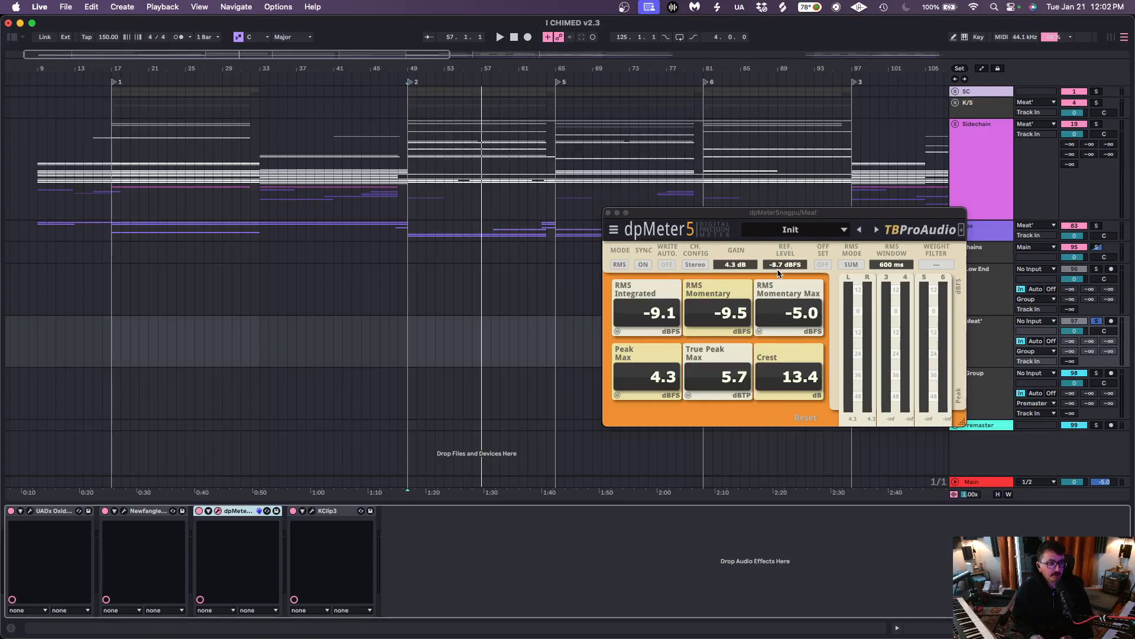
Open the UADx Oxide Tape Recorder beside dpMeter5 and compare its input setting with the meter's gain
click(55, 513)
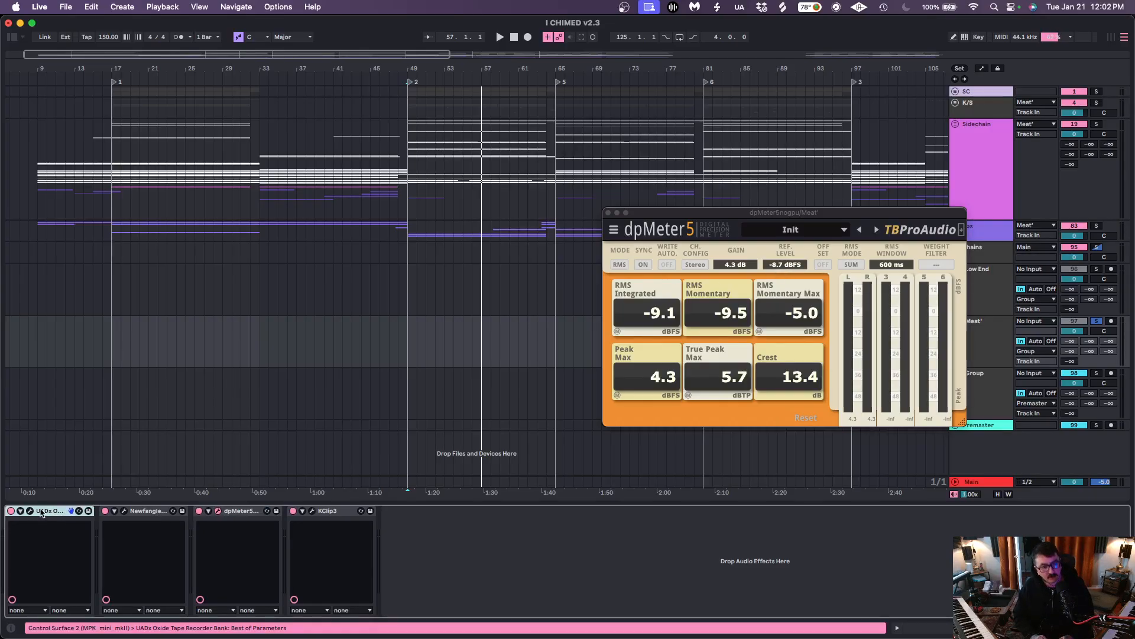
click(30, 511)
drag(315, 164, 334, 164)
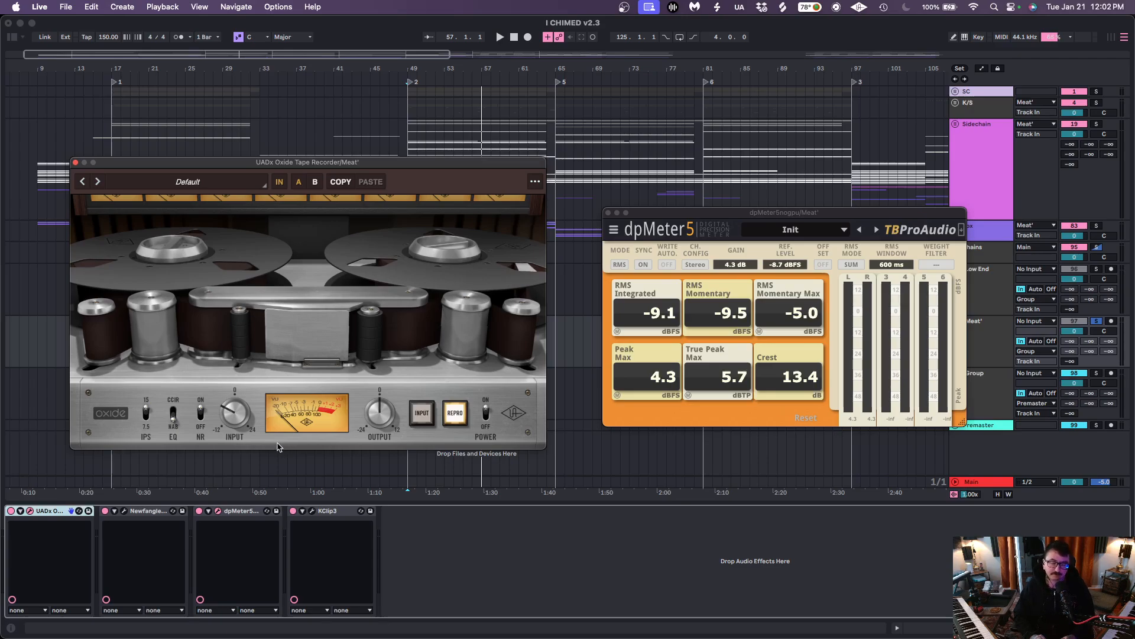
drag(391, 166, 372, 149)
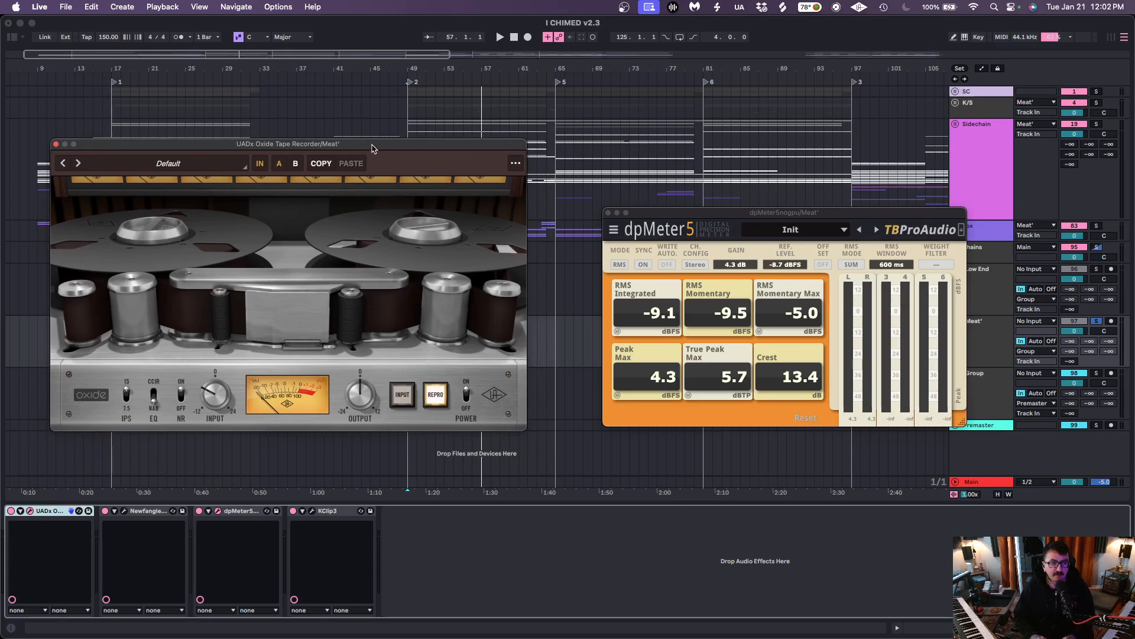
drag(755, 214, 746, 222)
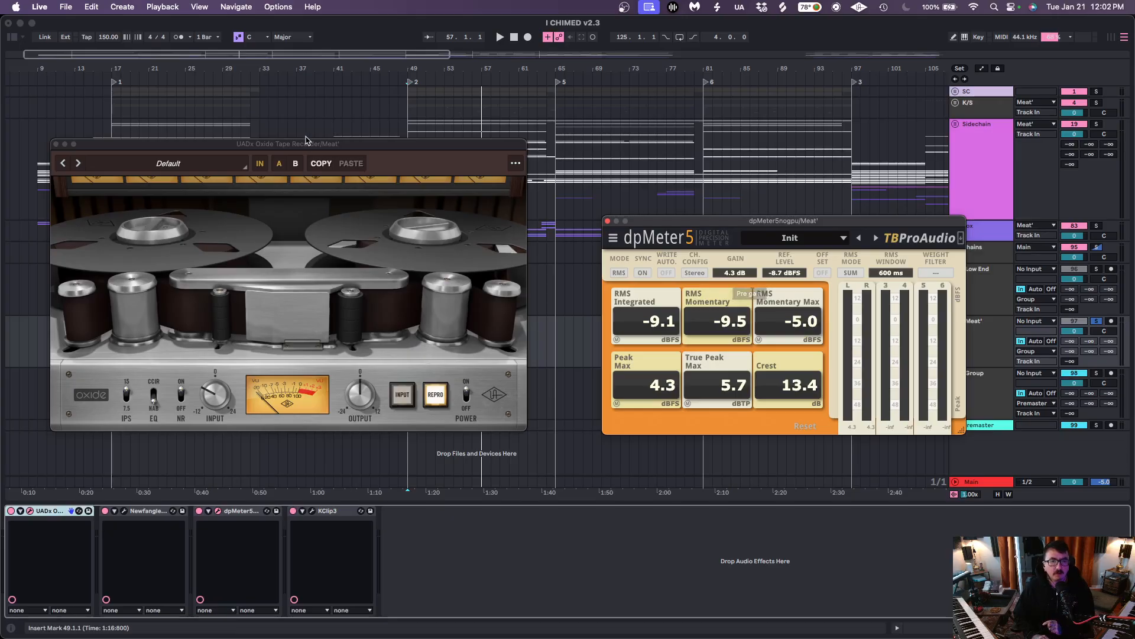
mouse_move(306, 144)
mouse_down()
mouse_move(398, 132)
mouse_move(296, 110)
mouse_move(313, 157)
mouse_up()
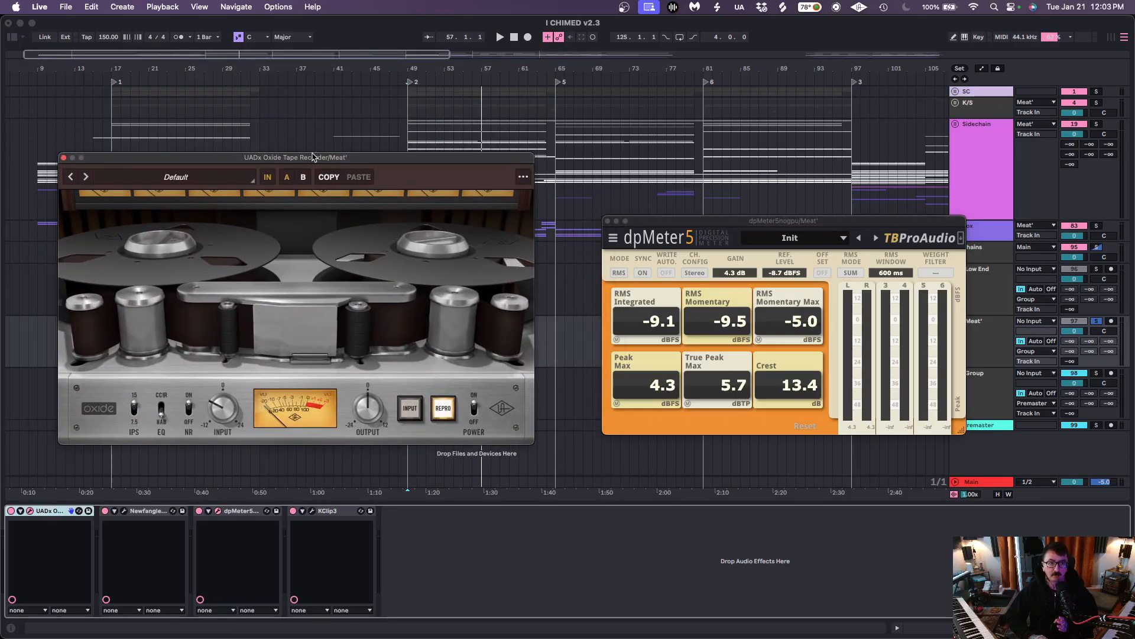
drag(313, 158, 326, 154)
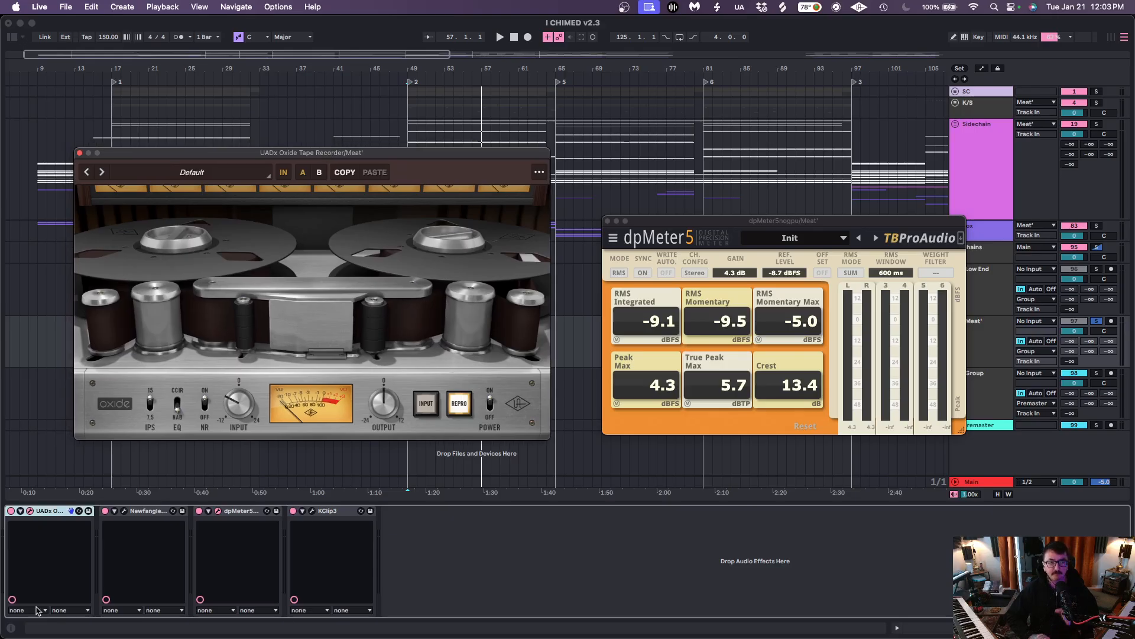
Recheck the Oxide Tape Recorder's input setting, and close both it and dpMeter5
click(31, 511)
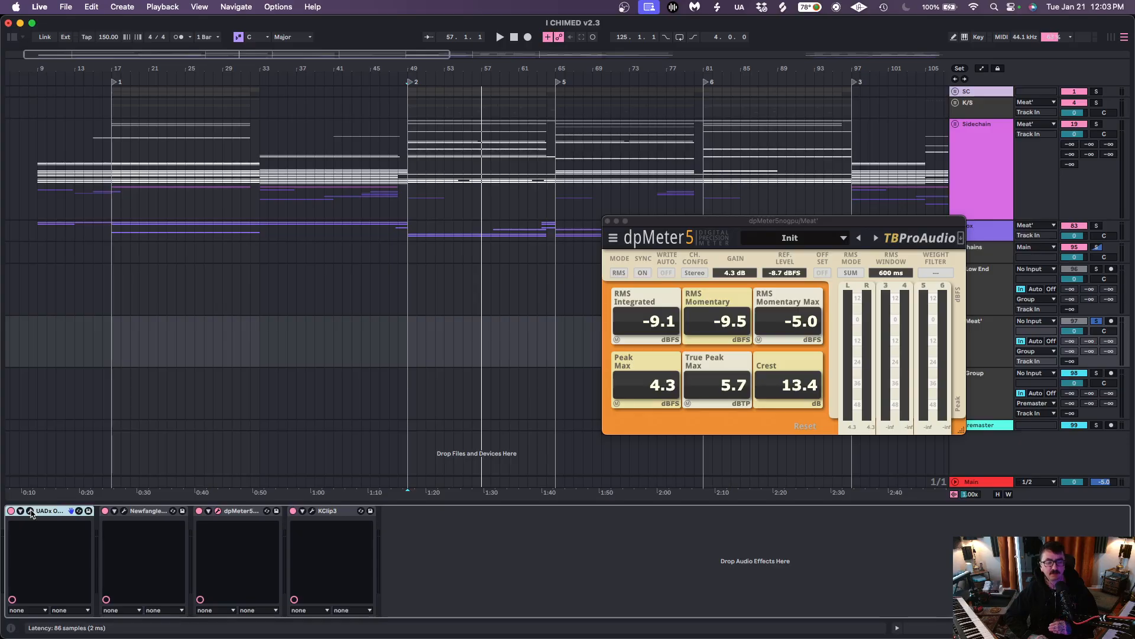
click(31, 511)
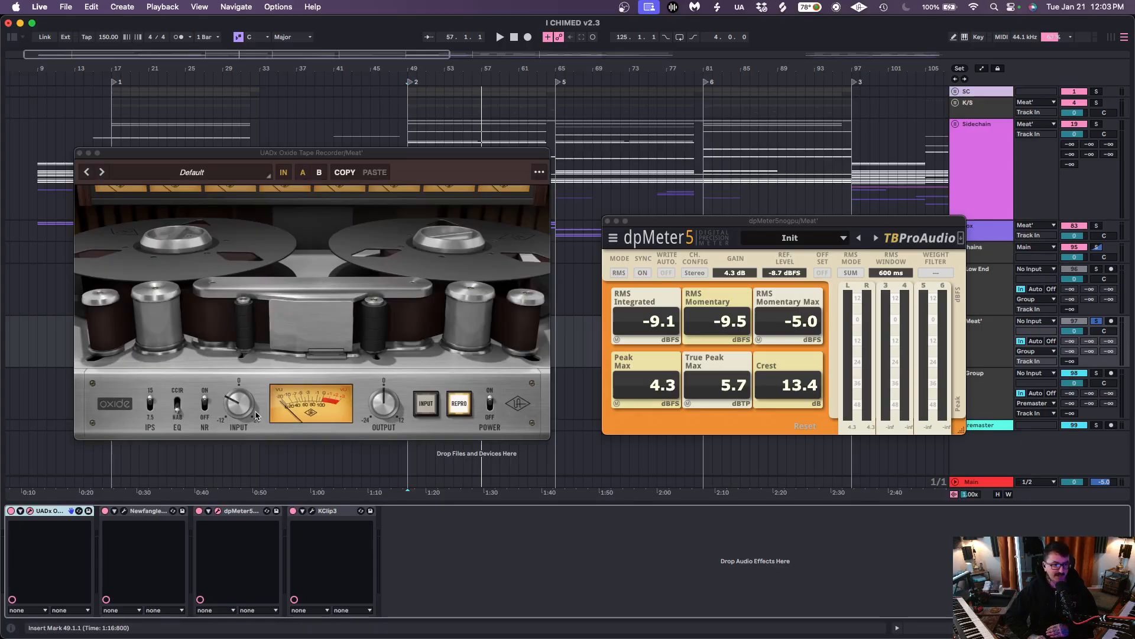
click(30, 512)
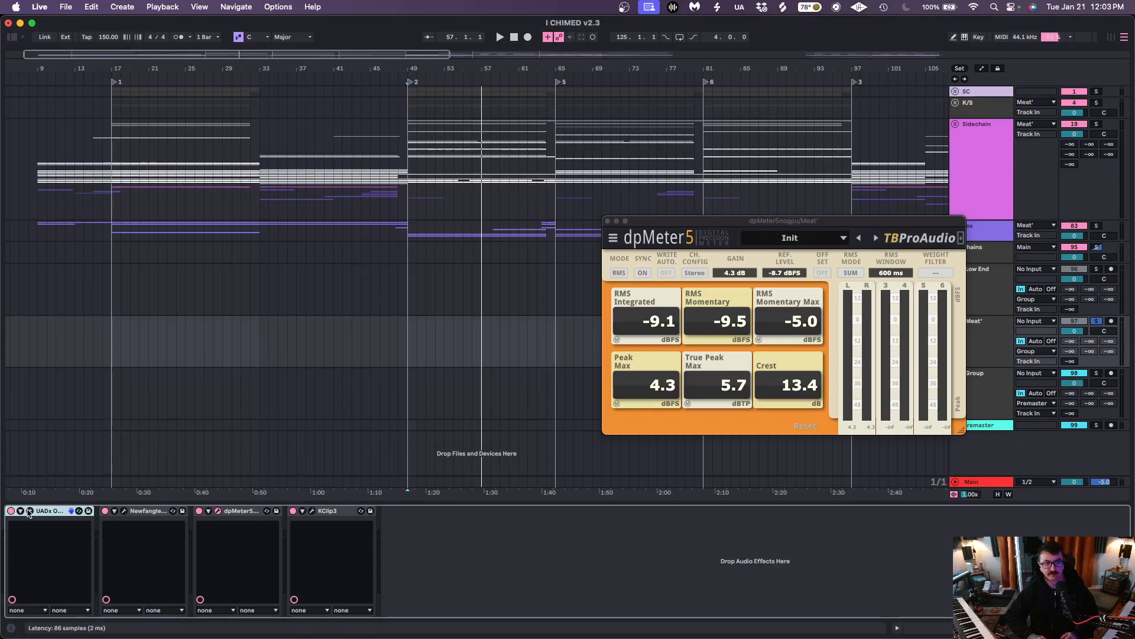
click(606, 221)
Play from 49.1.1, solo the Group track instead of Meat', and select it to show its KClip3 effect
key(space)
click(1090, 374)
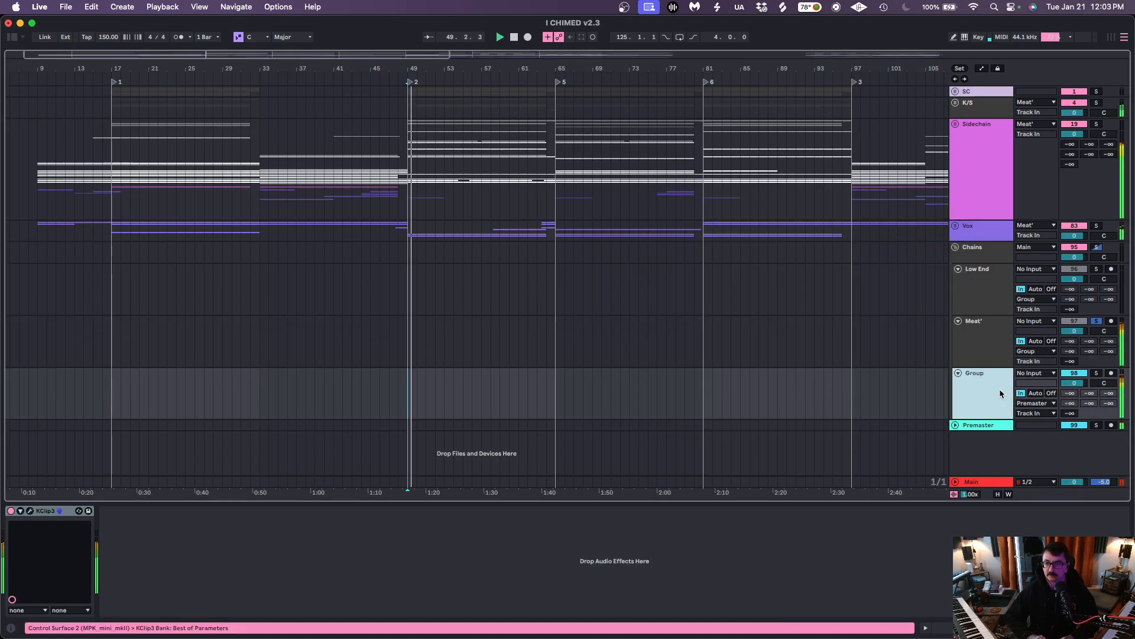
click(1096, 373)
click(1001, 402)
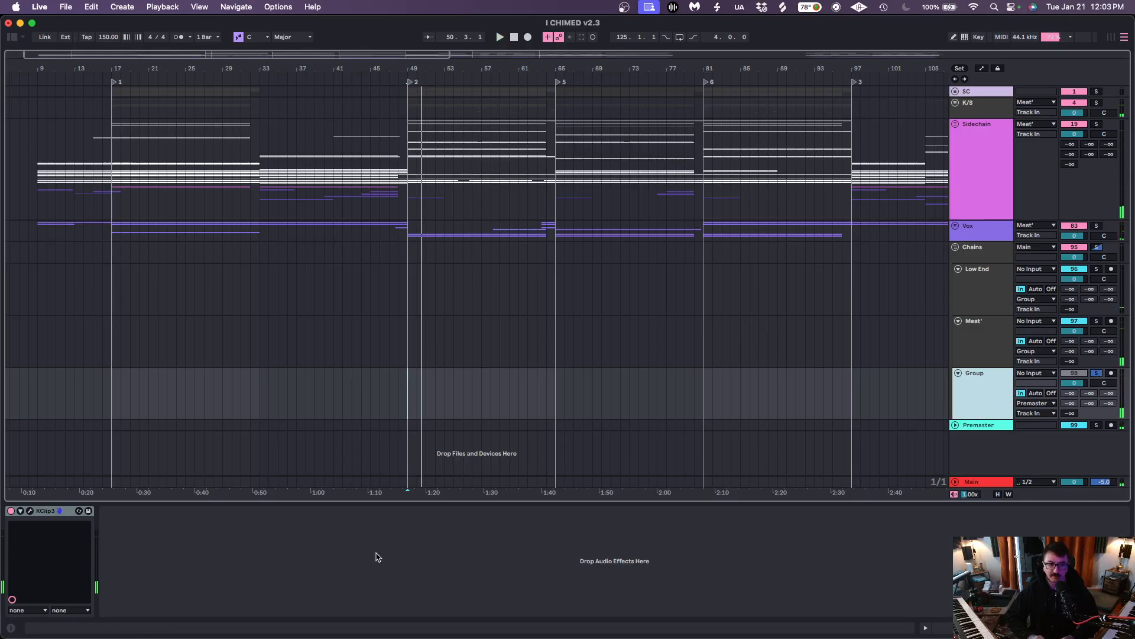
click(44, 513)
click(972, 381)
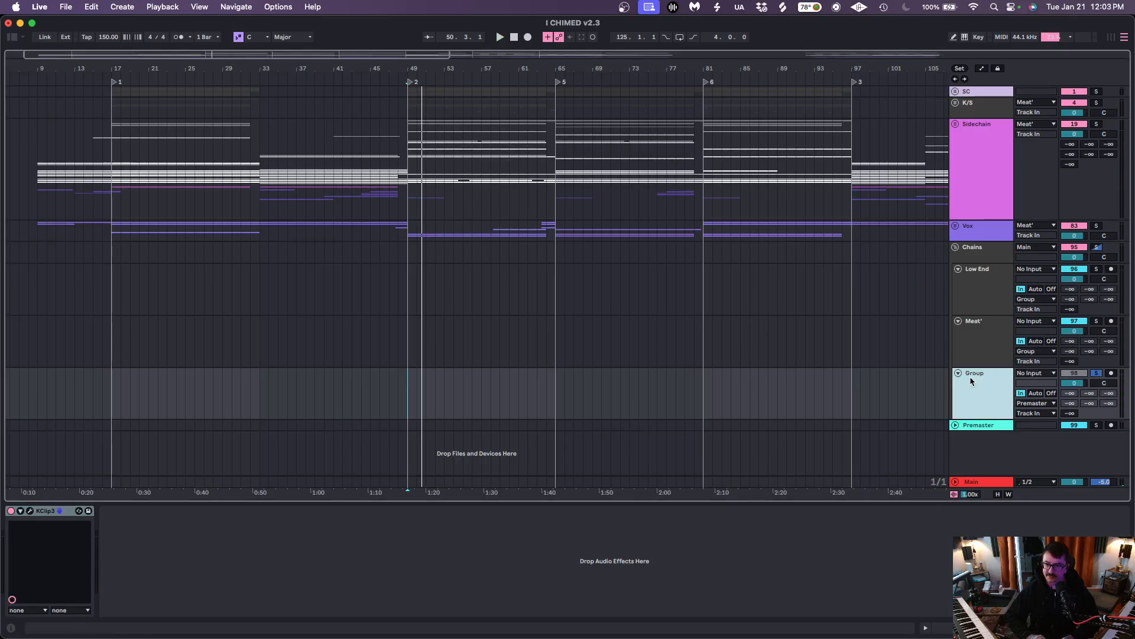
Unfold and enlarge the Premaster track, and select it to show its effects
click(954, 424)
click(976, 430)
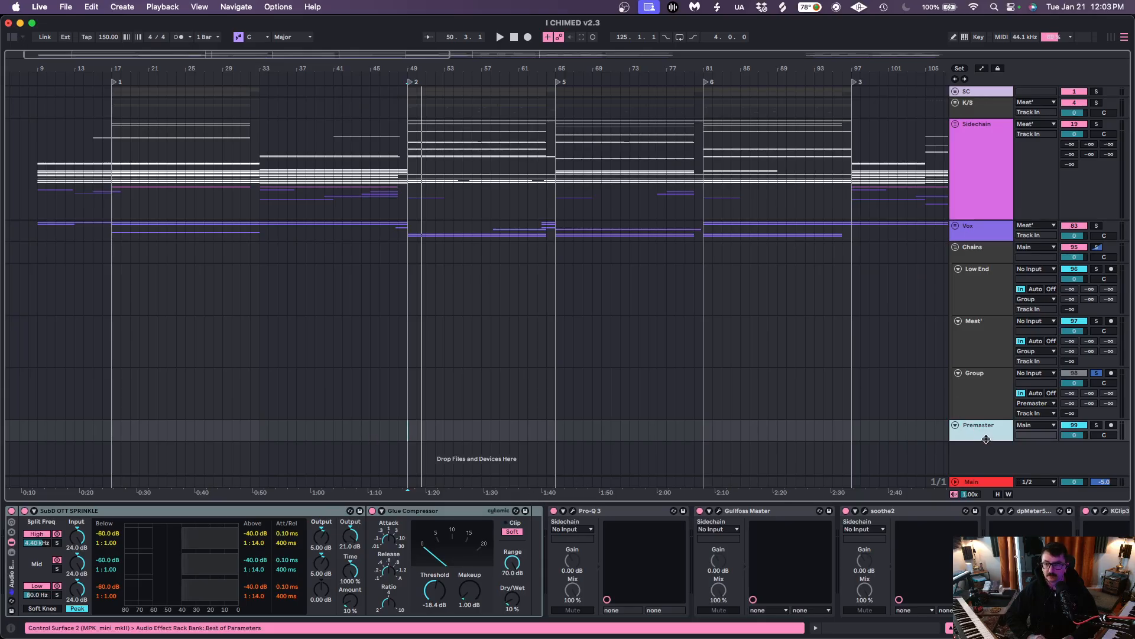
drag(986, 439, 986, 478)
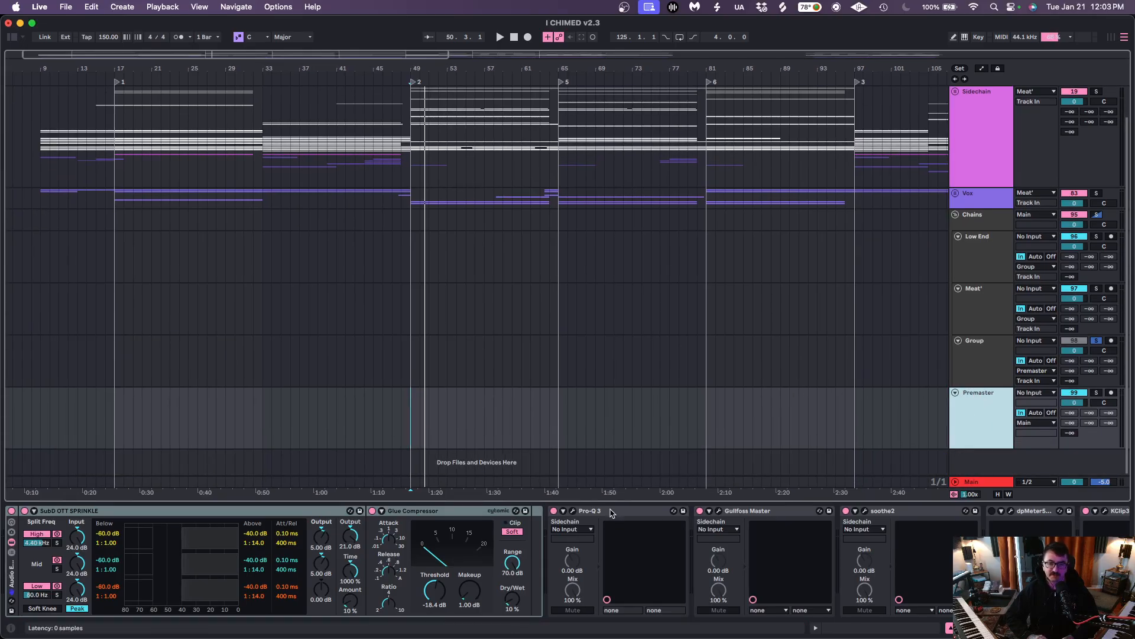
Examine the Premaster rack's SubD OTT SPRINKLE and Glue Compressor settings, including the output and dry/wet amounts
click(505, 532)
click(73, 513)
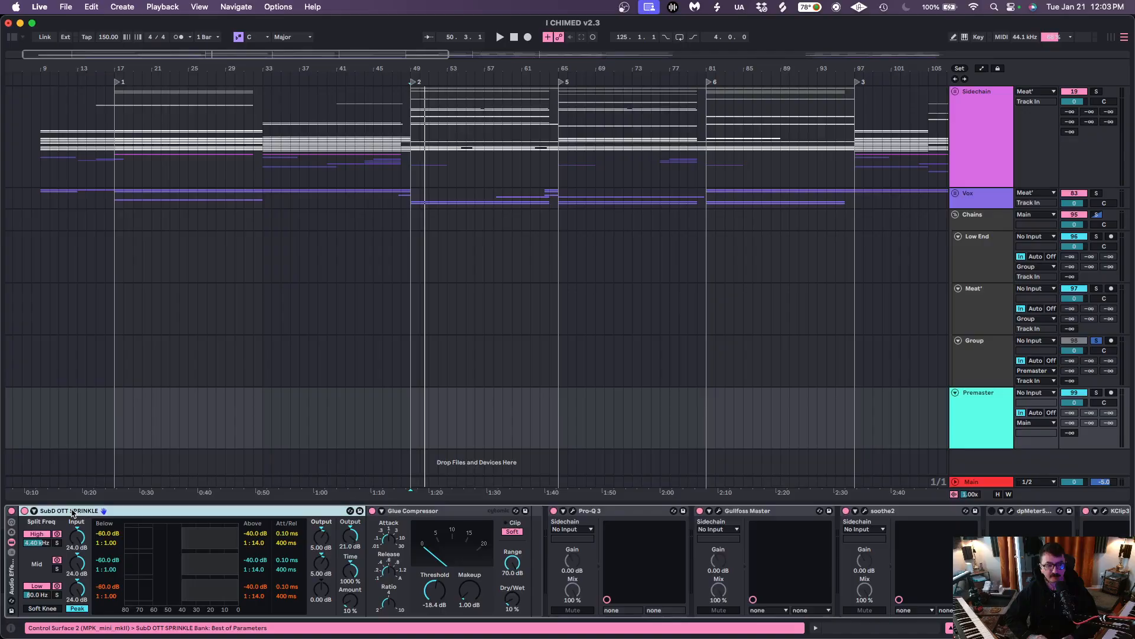
click(9, 588)
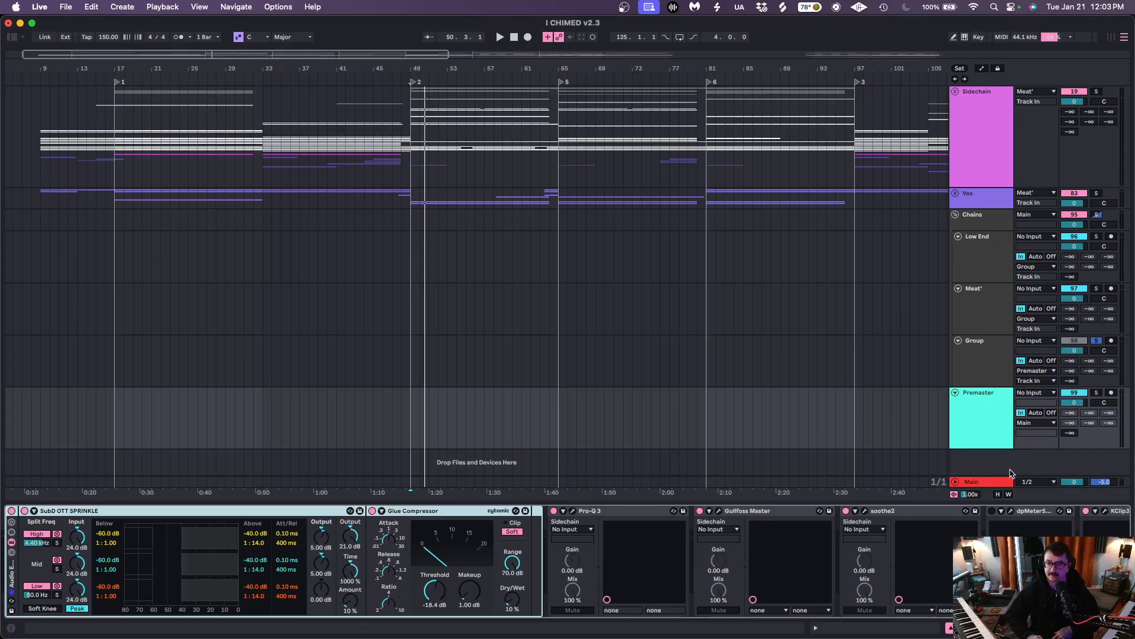
click(152, 512)
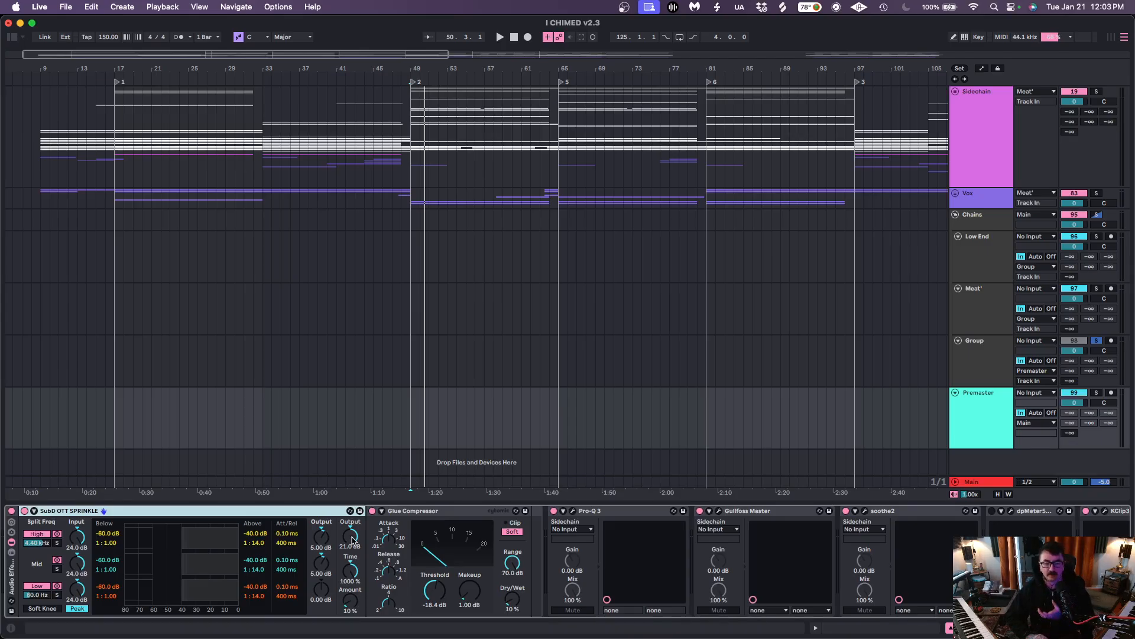
click(438, 512)
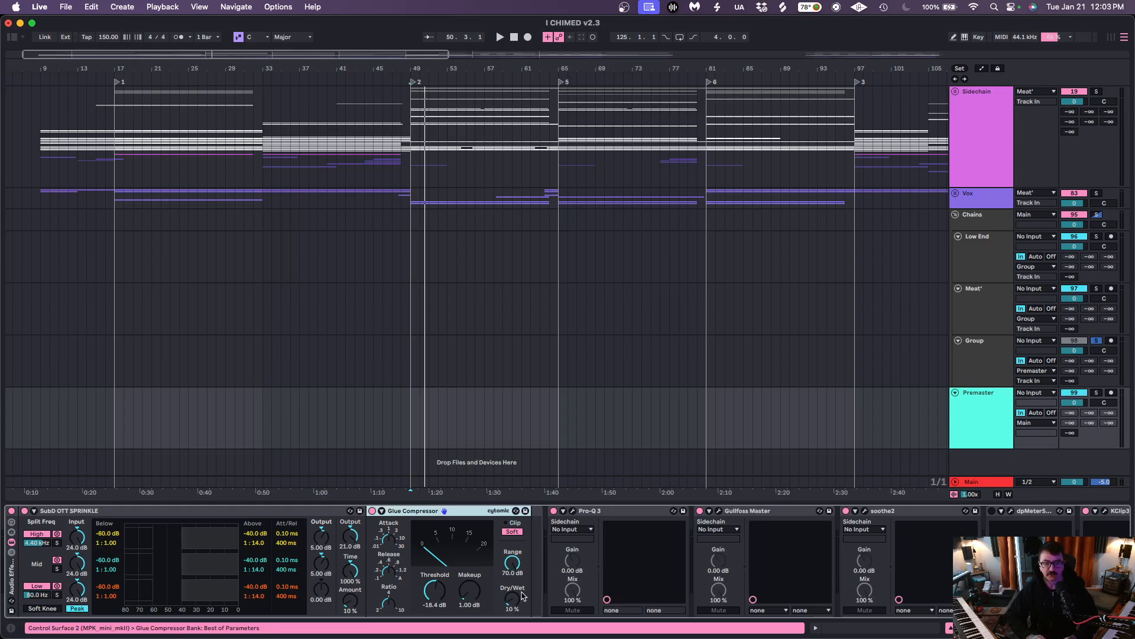
Open Pro-Q 3 on the Premaster, inspect its low-cut band's frequency and slope, and close it
click(579, 512)
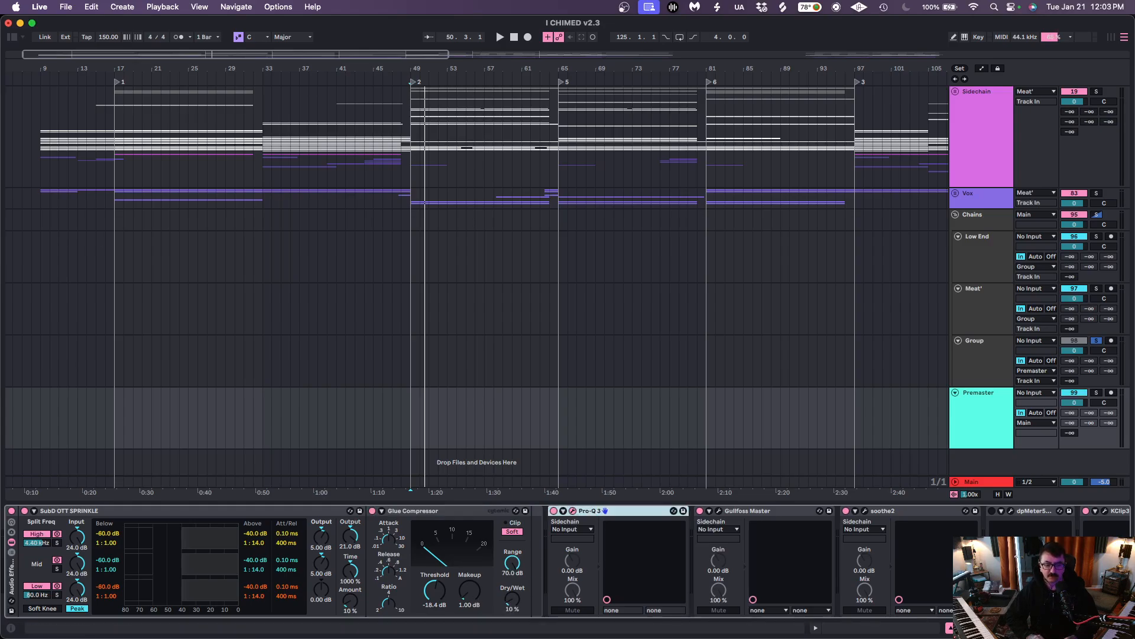
drag(213, 52, 362, 103)
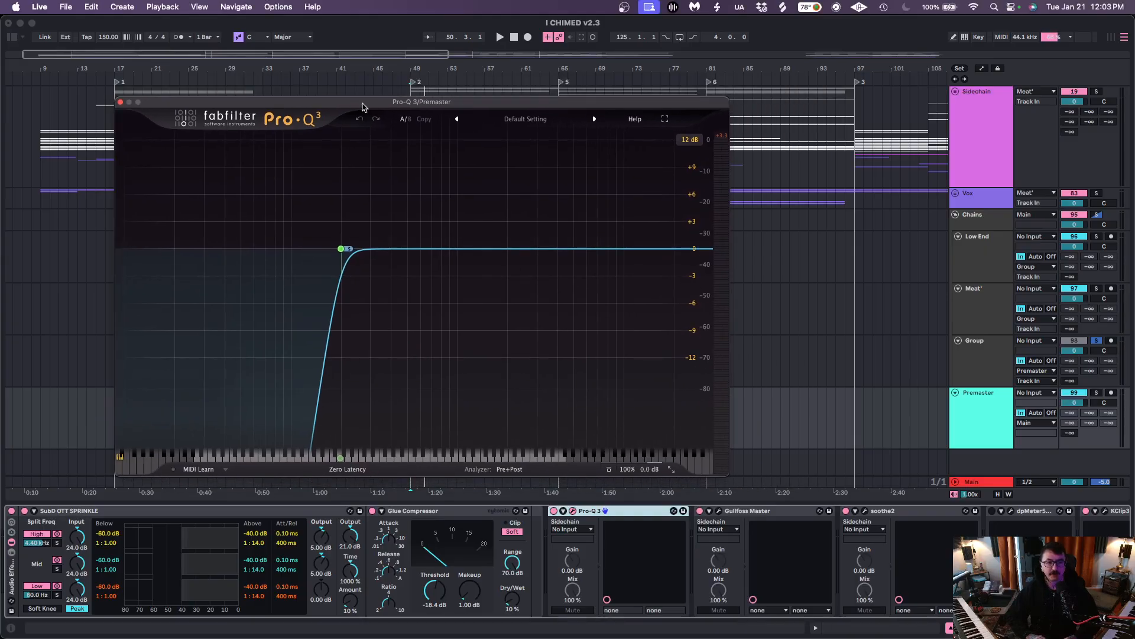
mouse_move(342, 249)
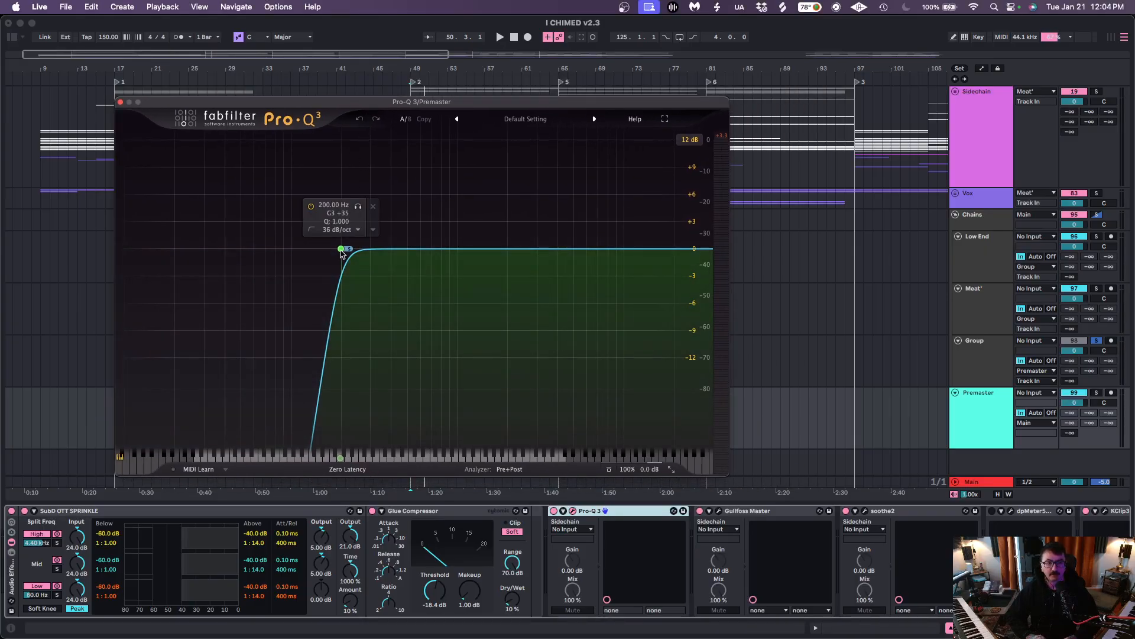
click(587, 512)
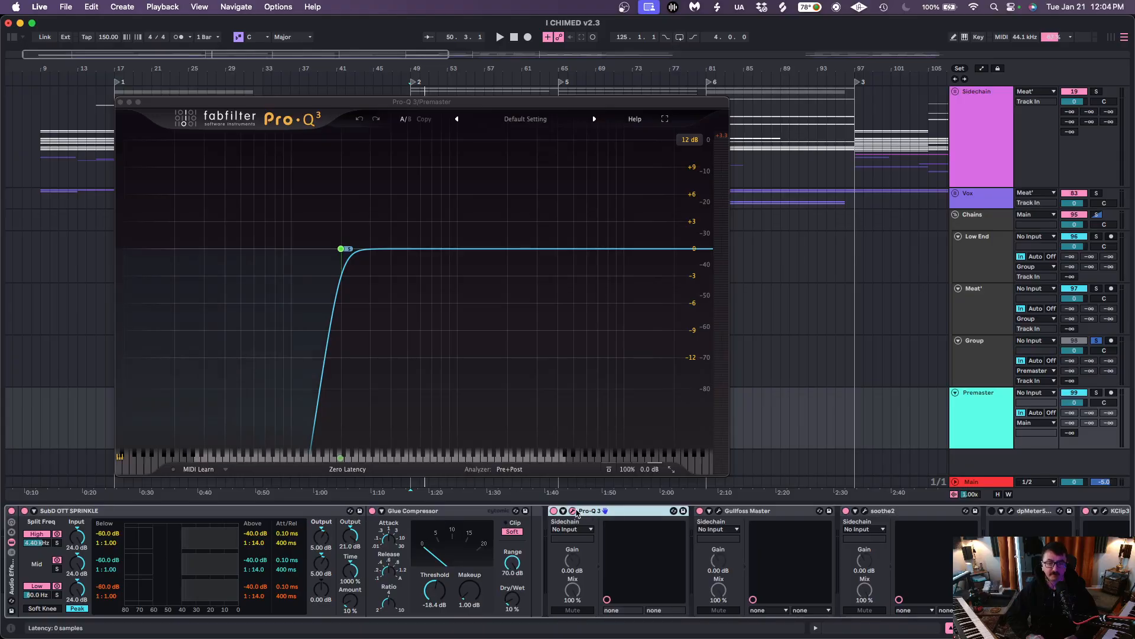
click(573, 511)
Open Gullfoss Master on the Premaster, play from 49.1.1, and take the Group track out of solo
click(639, 510)
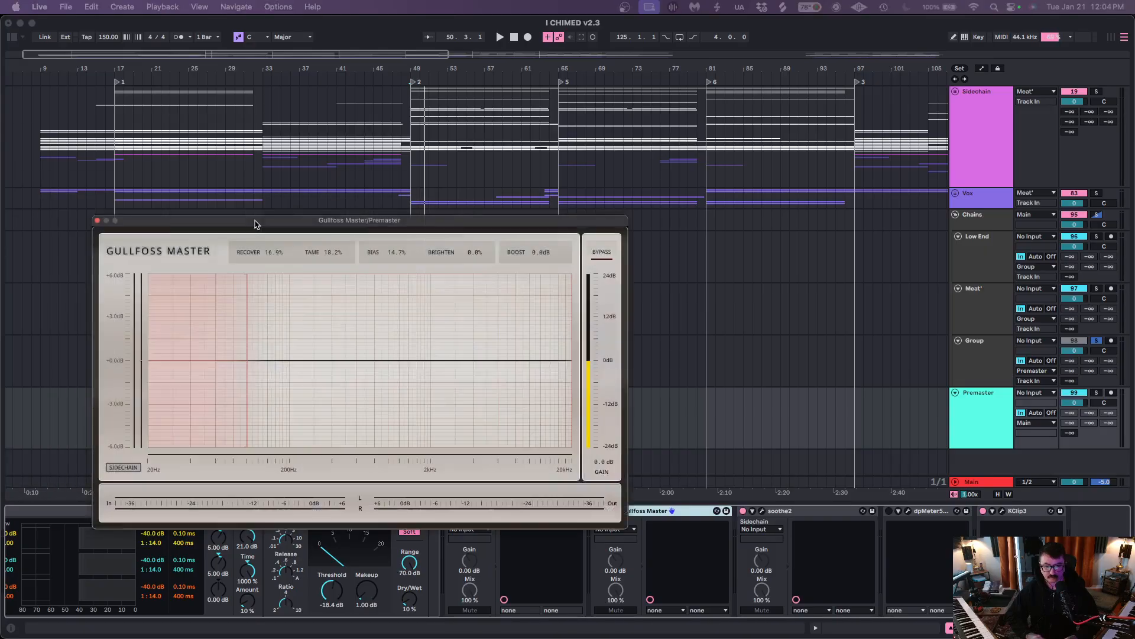
drag(255, 220, 218, 166)
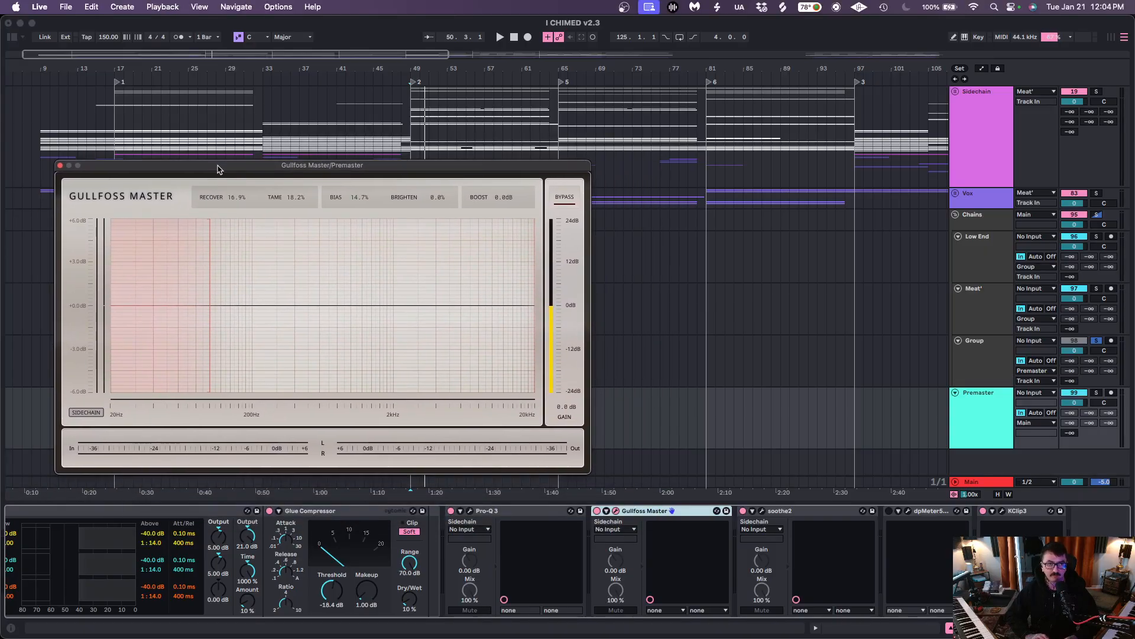
key(space)
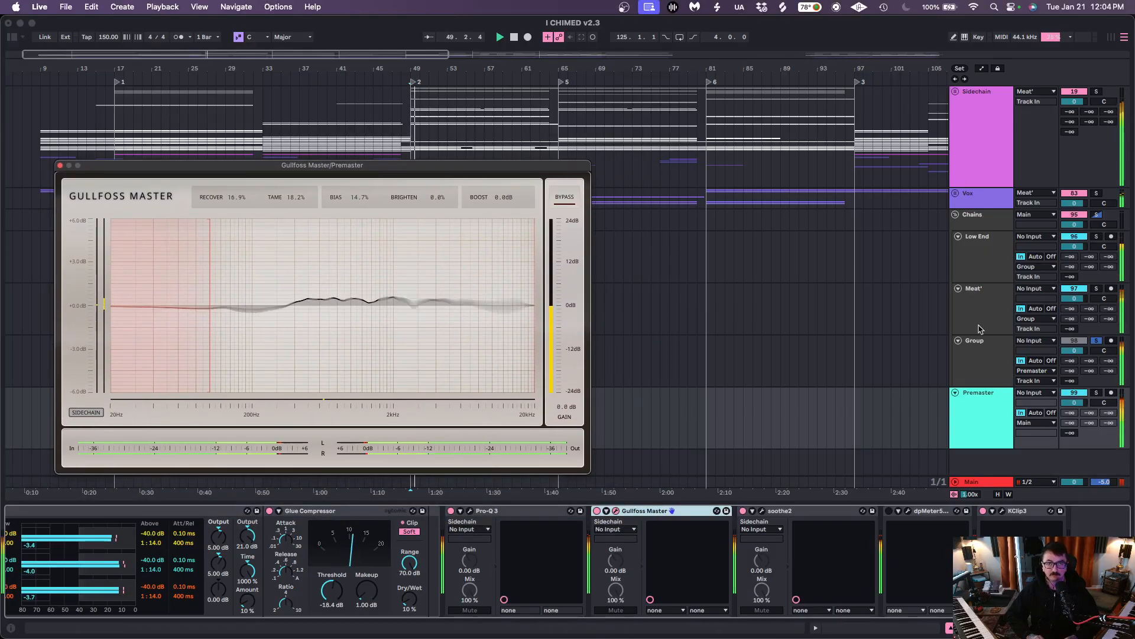
click(1096, 341)
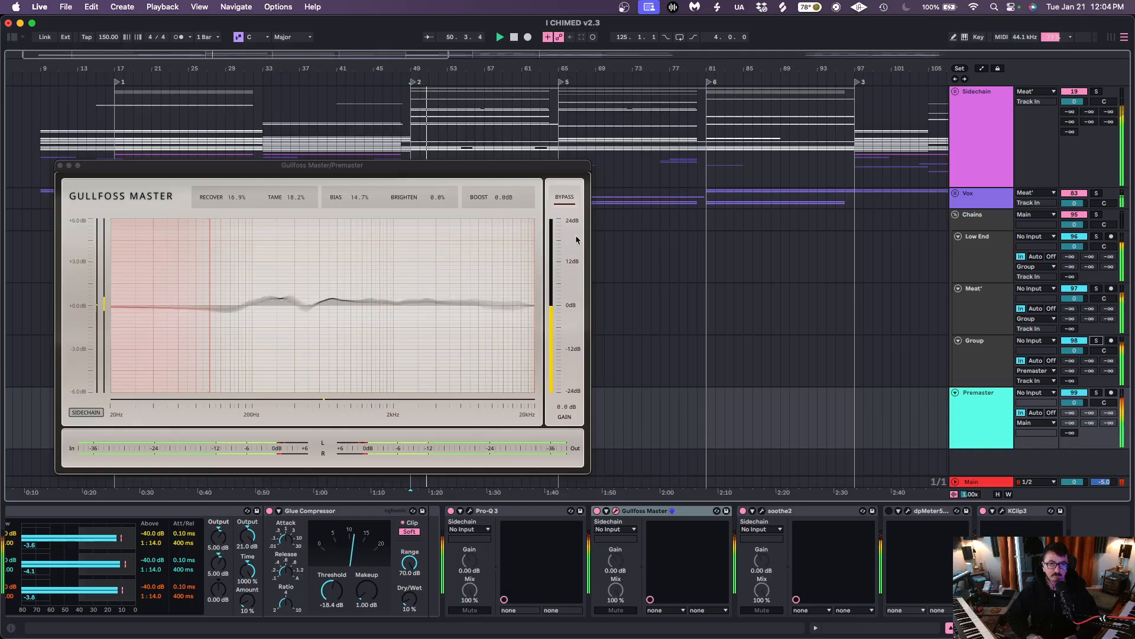
Compare the playback with Gullfoss Master bypassed and active, review its settings again, and close its window
click(569, 193)
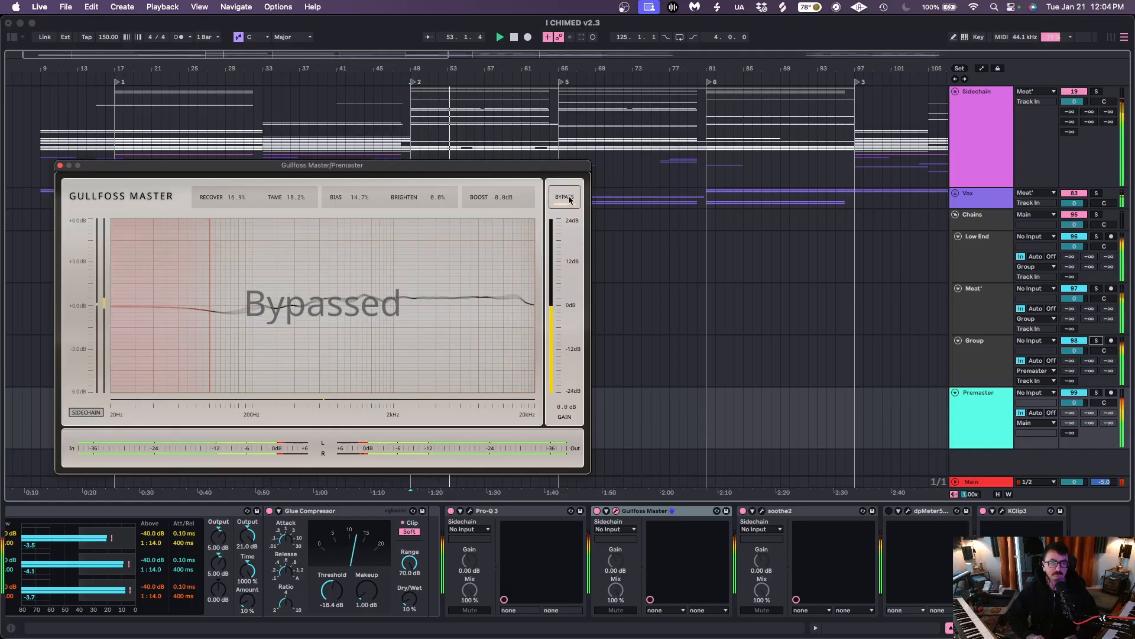
click(569, 199)
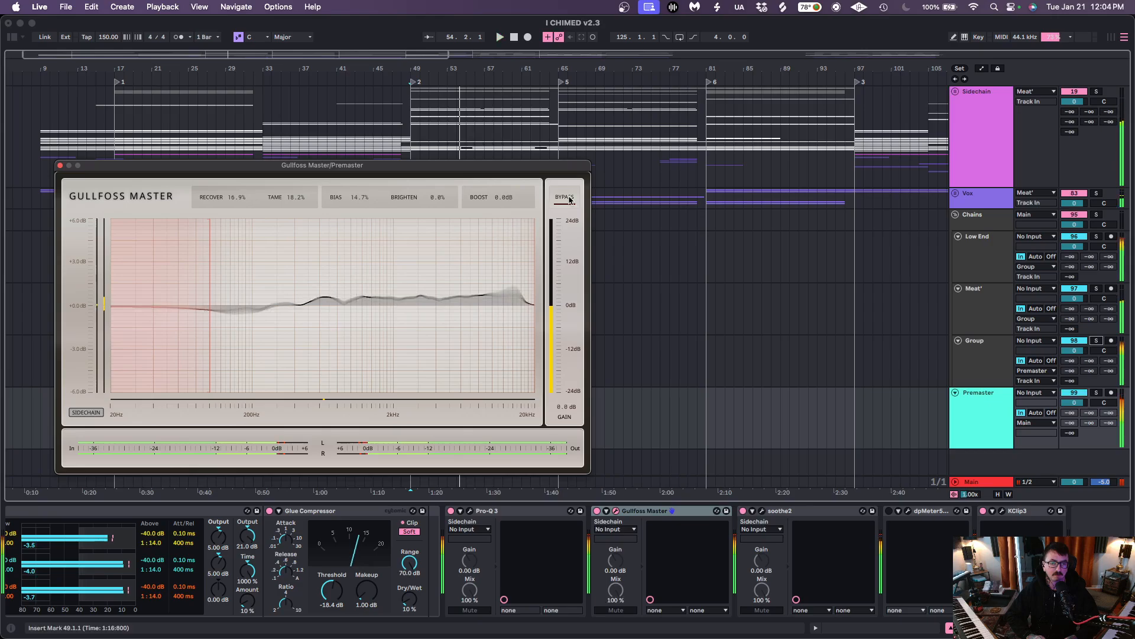
click(615, 511)
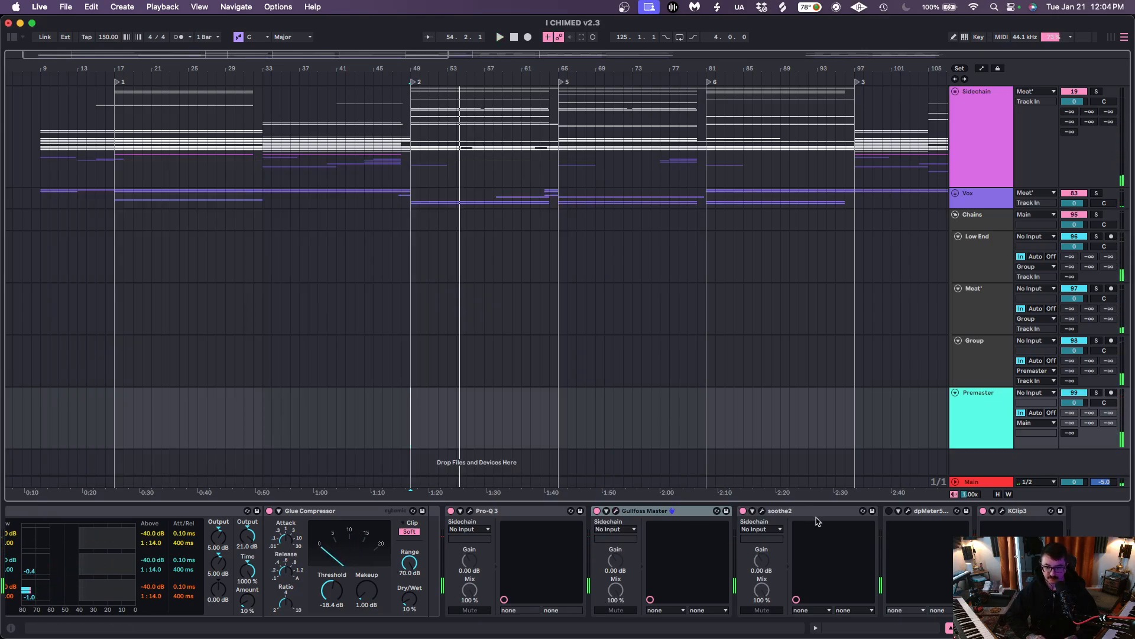
click(618, 513)
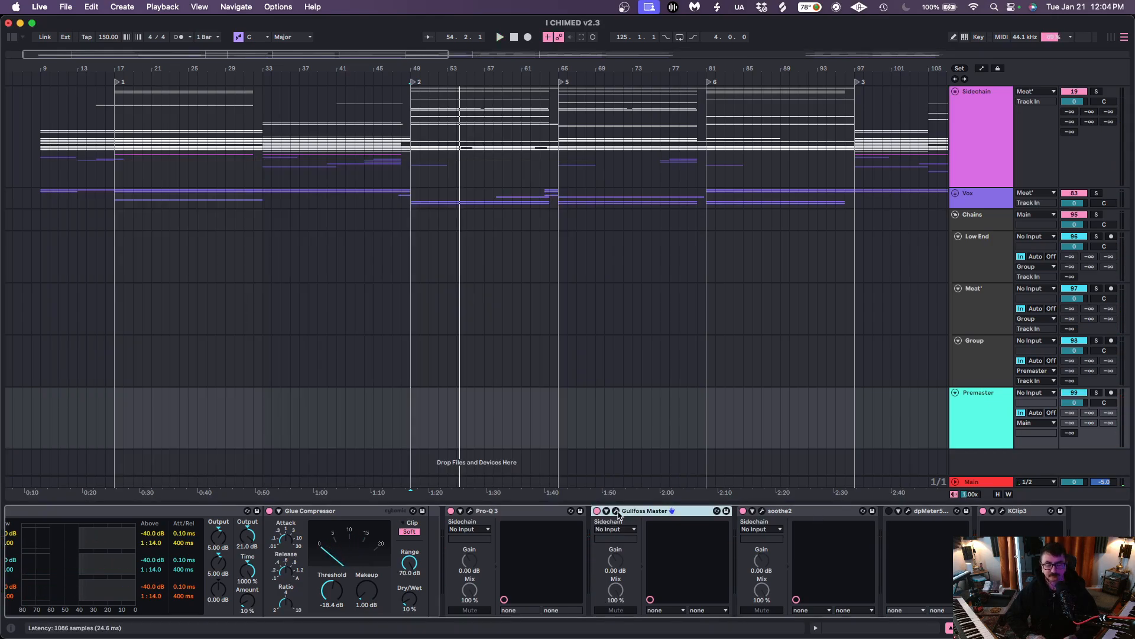
click(617, 512)
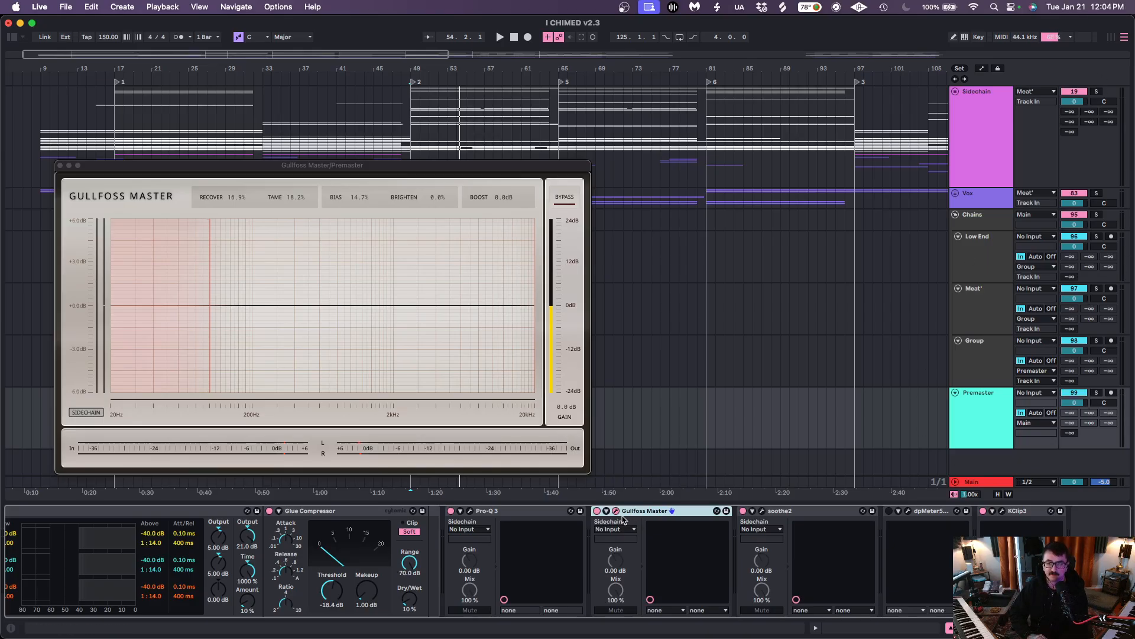
click(617, 512)
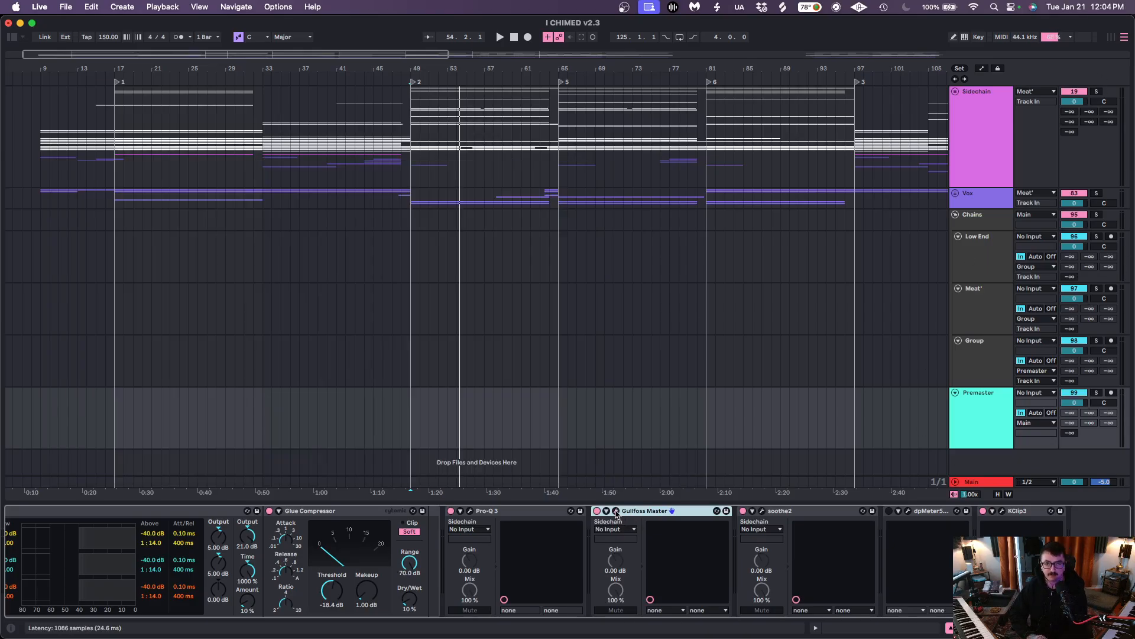
Open soothe2 on the Premaster, inspect its depth, mix and high-frequency band settings, and close it
click(784, 513)
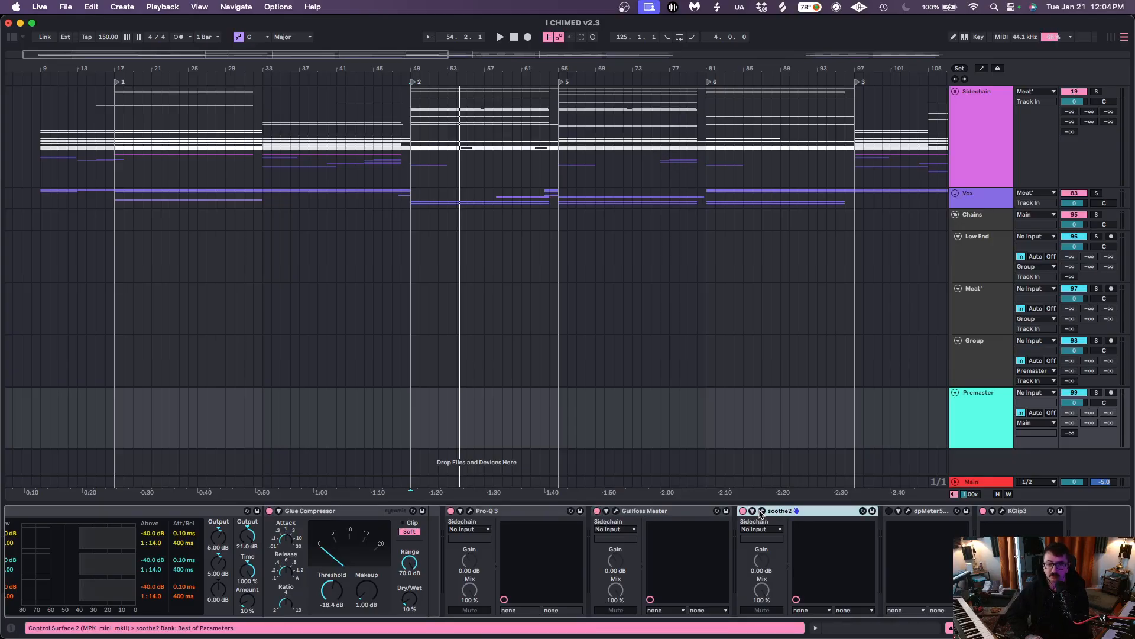
click(762, 511)
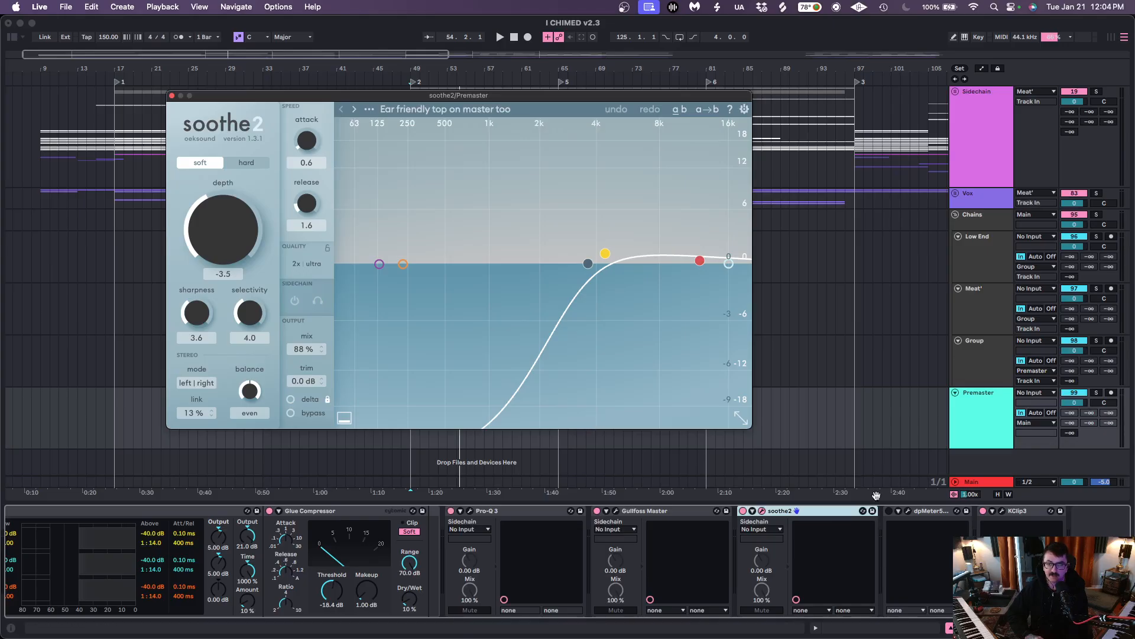
click(761, 511)
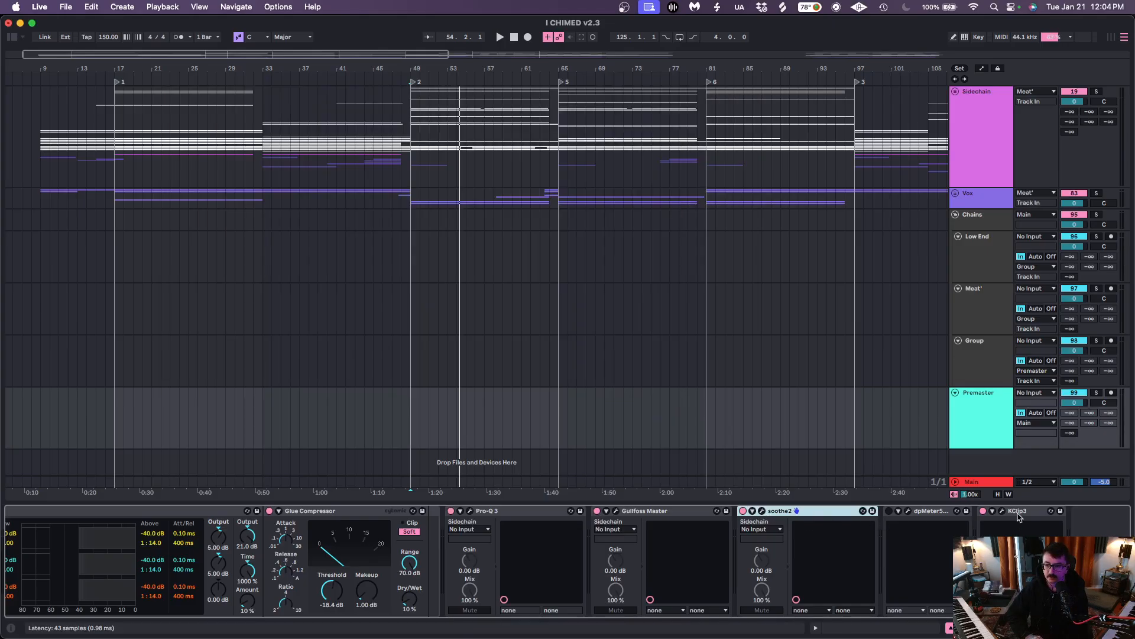
Select the Main track, open its dpMeter5 loudness meter, and briefly play from 49.1.1
click(976, 484)
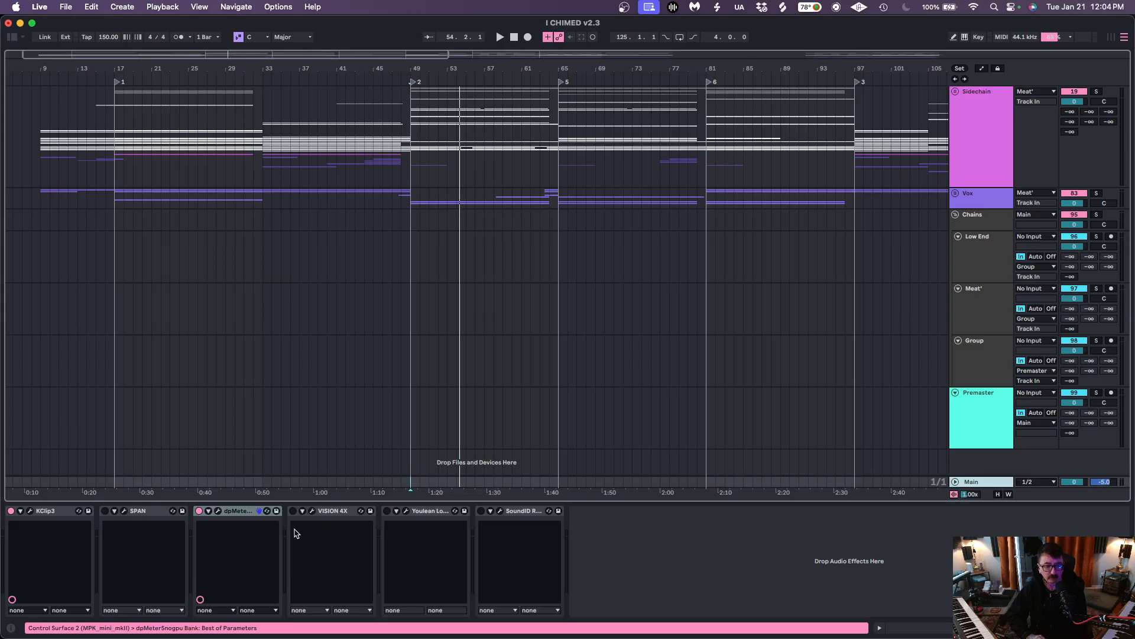
click(249, 516)
click(218, 512)
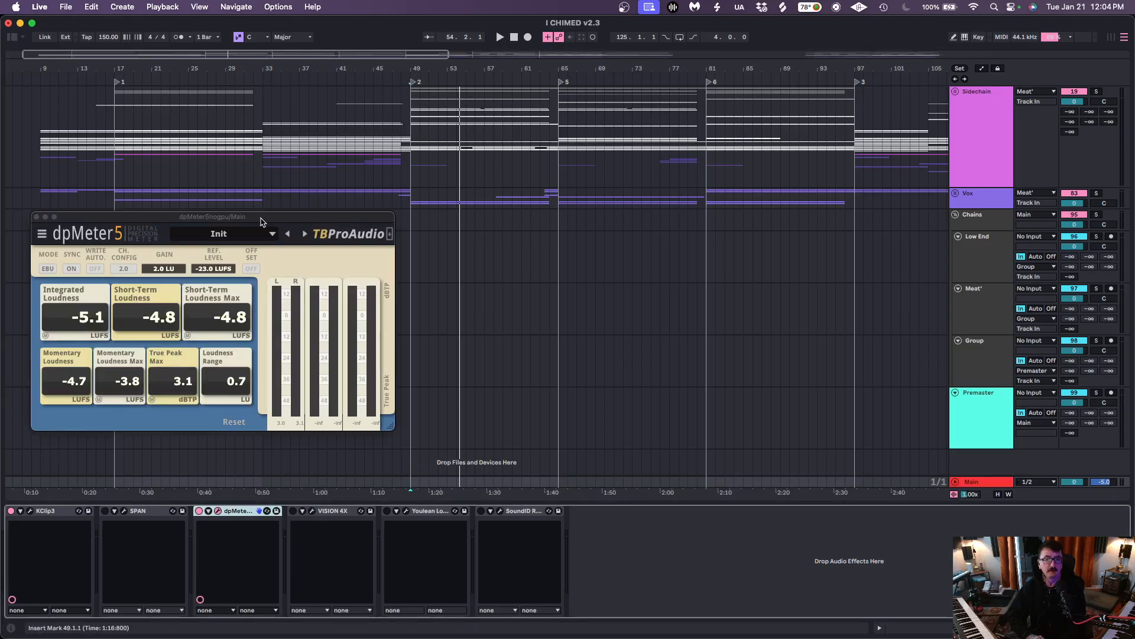
drag(258, 218, 318, 217)
key(space)
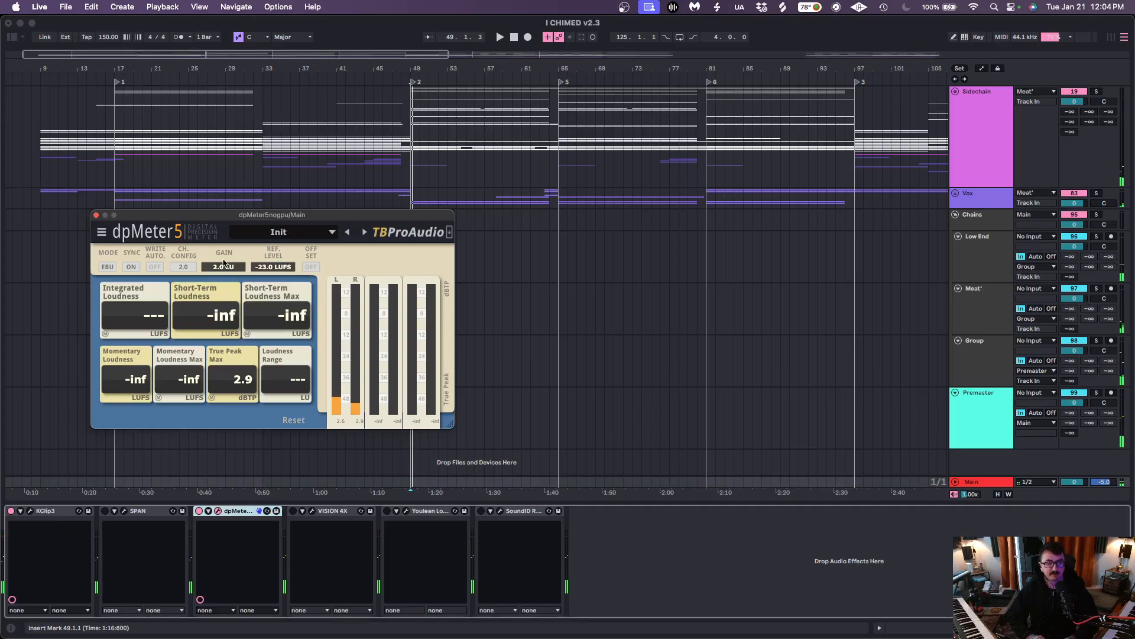
Select the Main track's KClip3 and dpMeter5 effects in turn, and move the meter window below the clips
click(48, 511)
click(234, 513)
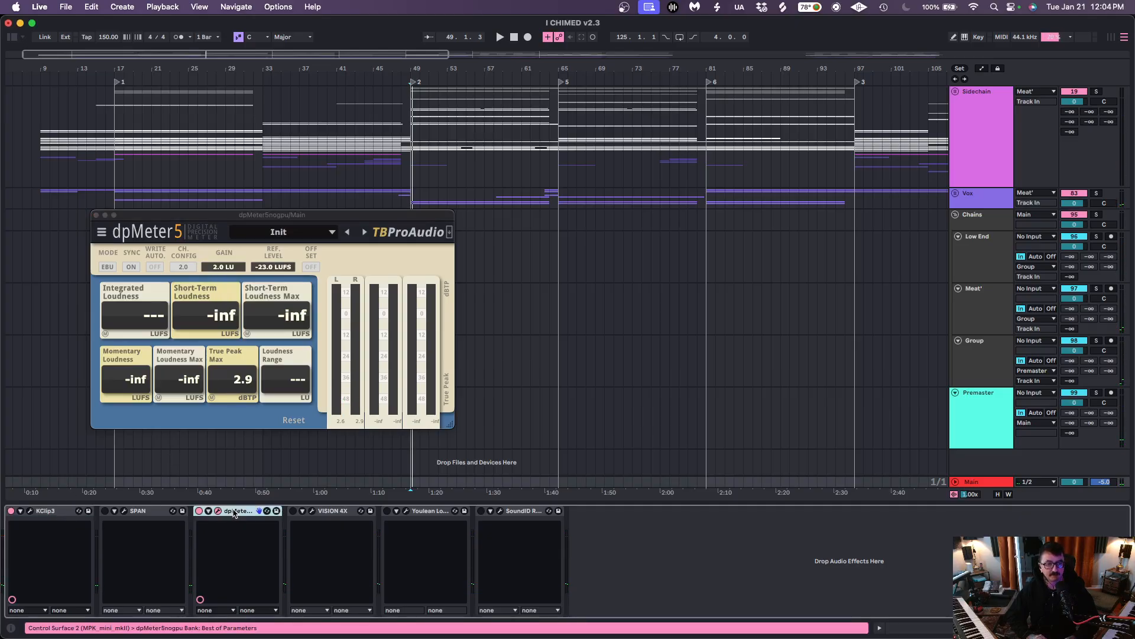
click(54, 513)
click(247, 515)
drag(286, 219, 263, 252)
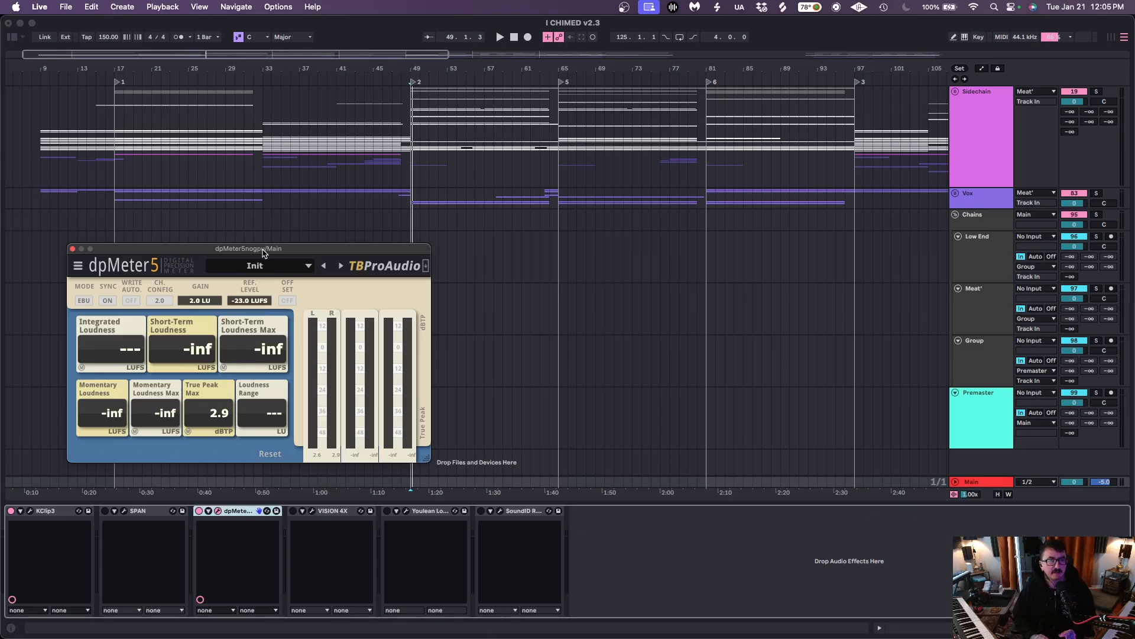
drag(263, 252, 265, 246)
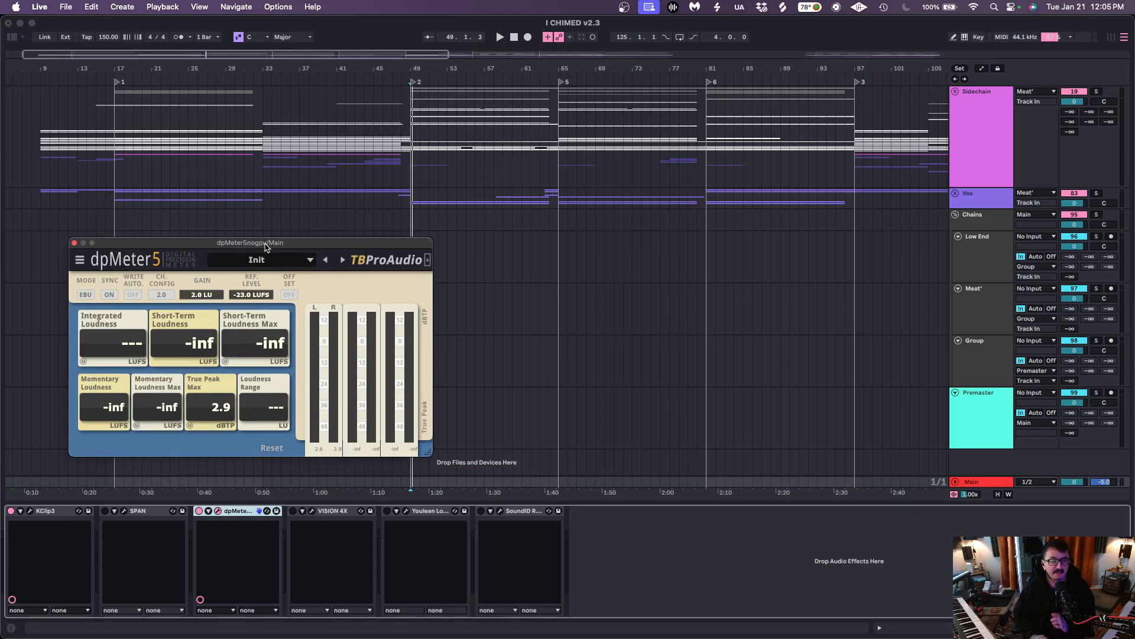
Measure the Main track's loudness while playing from 48.1.1, switch dpMeter5 off and on again, and close its window
click(401, 166)
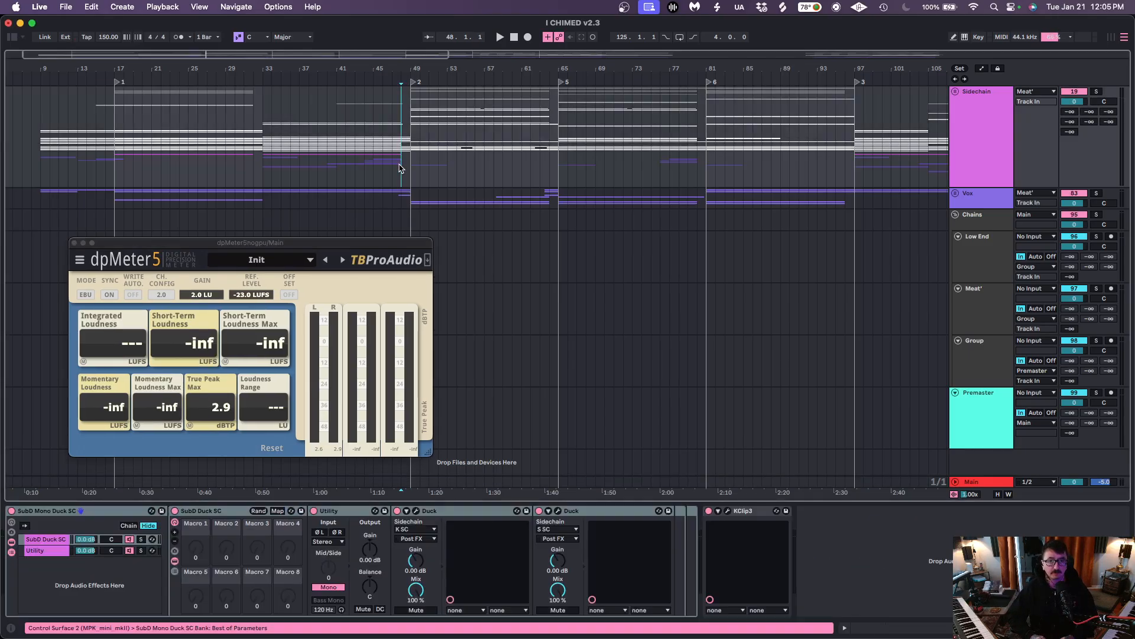
click(972, 482)
key(space)
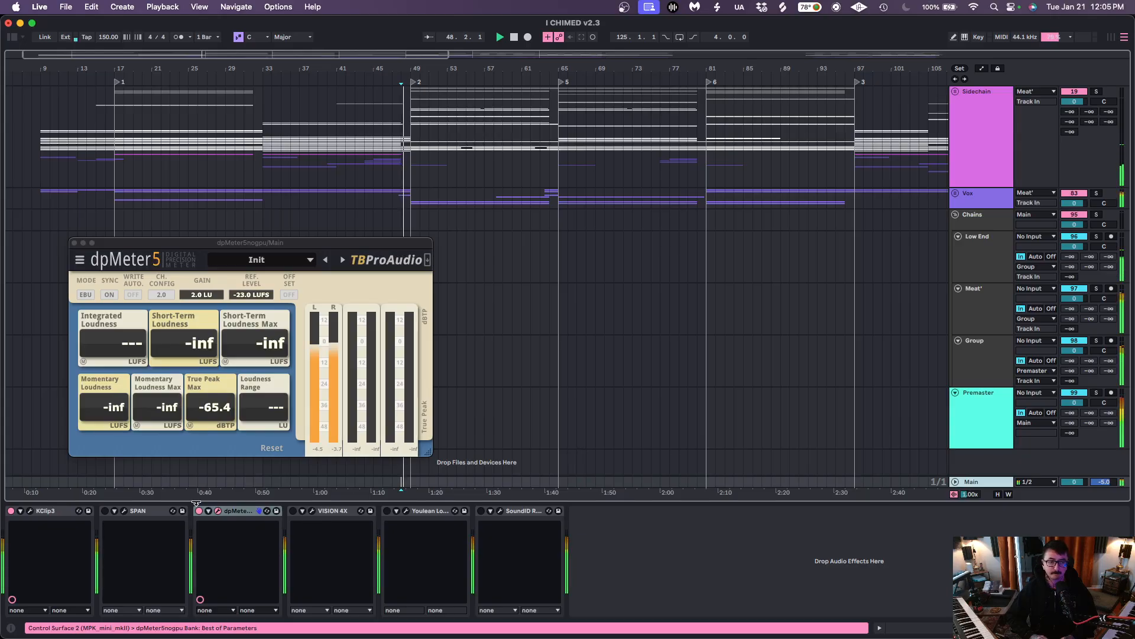
click(198, 511)
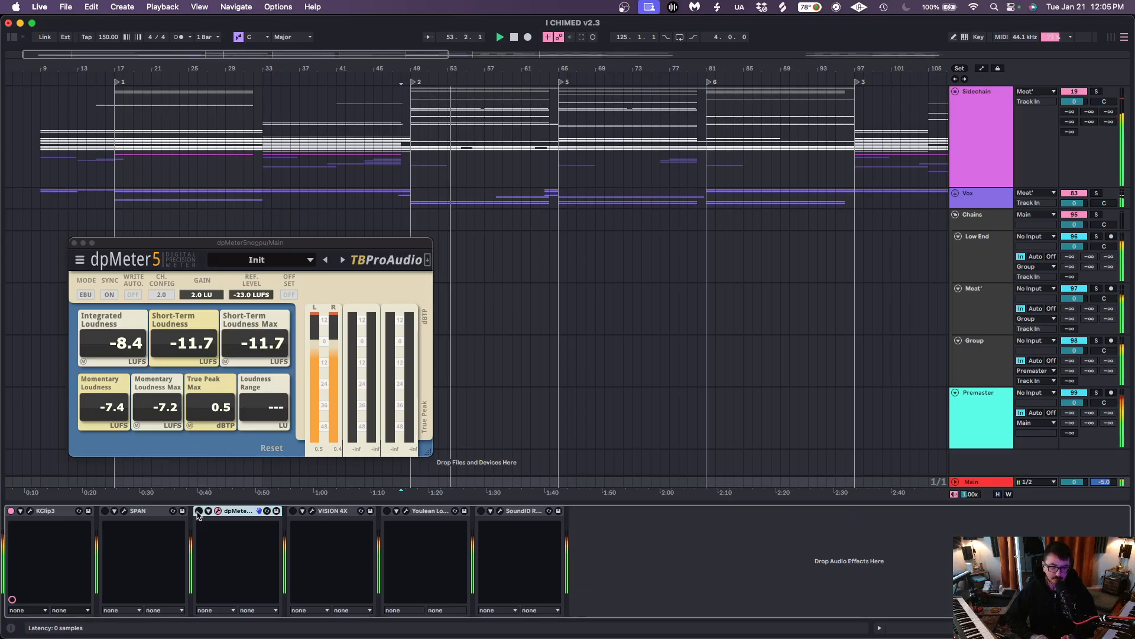
click(199, 511)
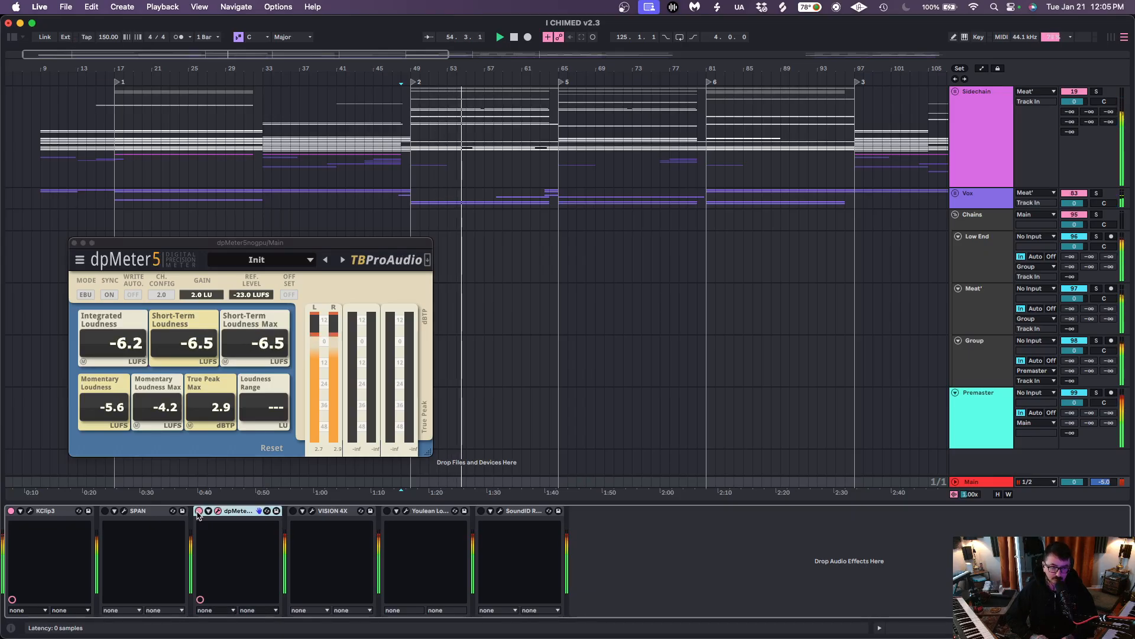
click(217, 511)
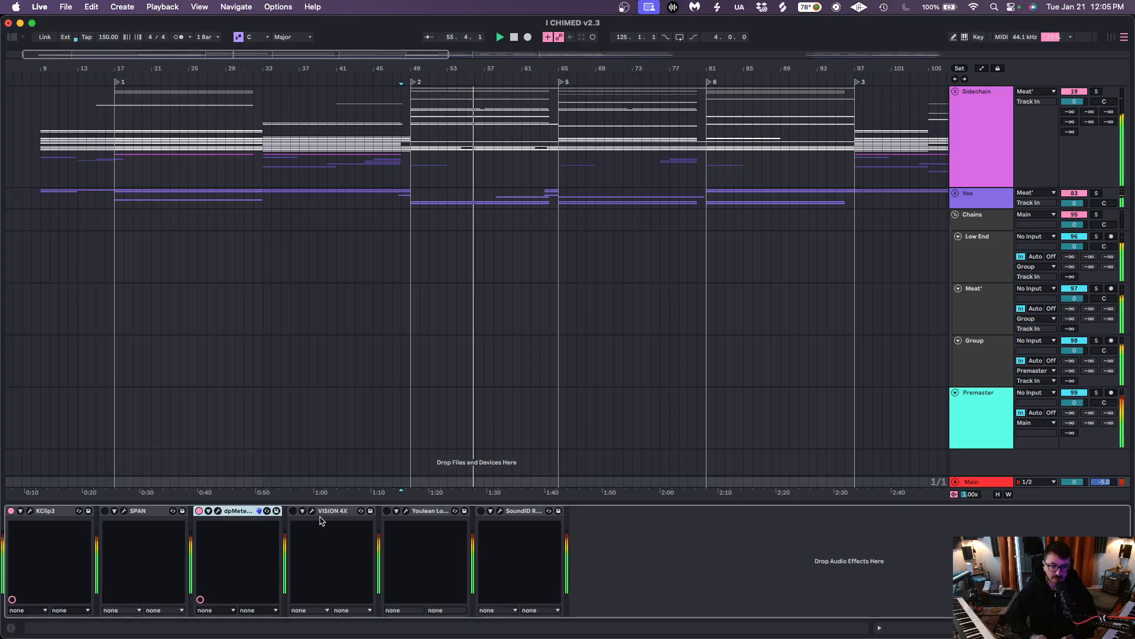
Turn on VISION 4X on the Main track, open its window, and reposition it over the arrangement
click(293, 511)
click(312, 511)
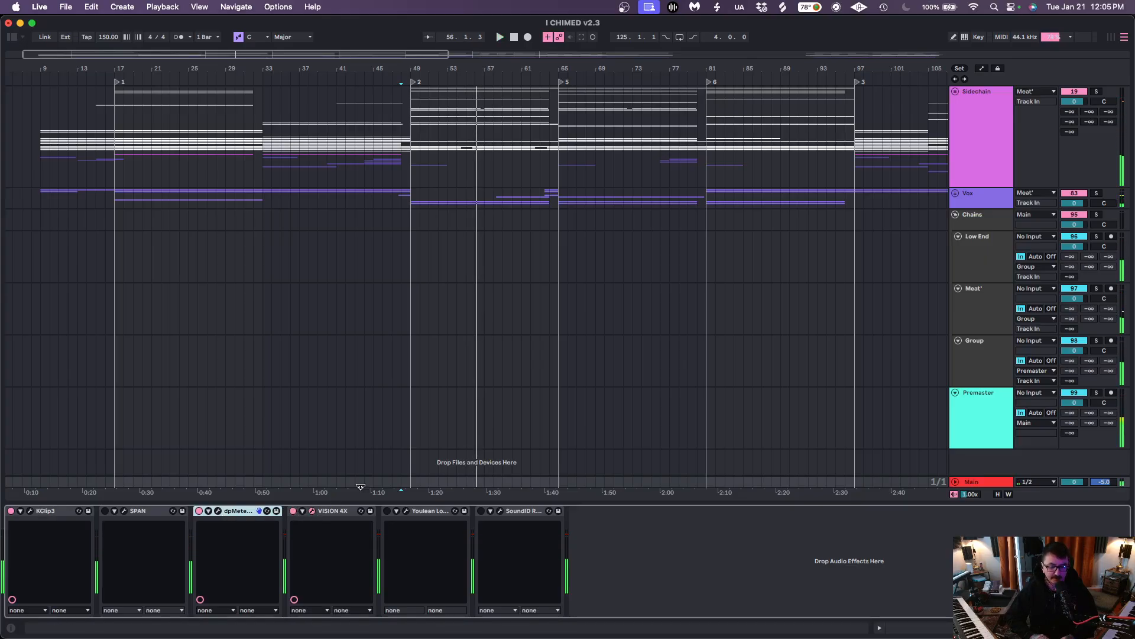
drag(498, 132, 325, 51)
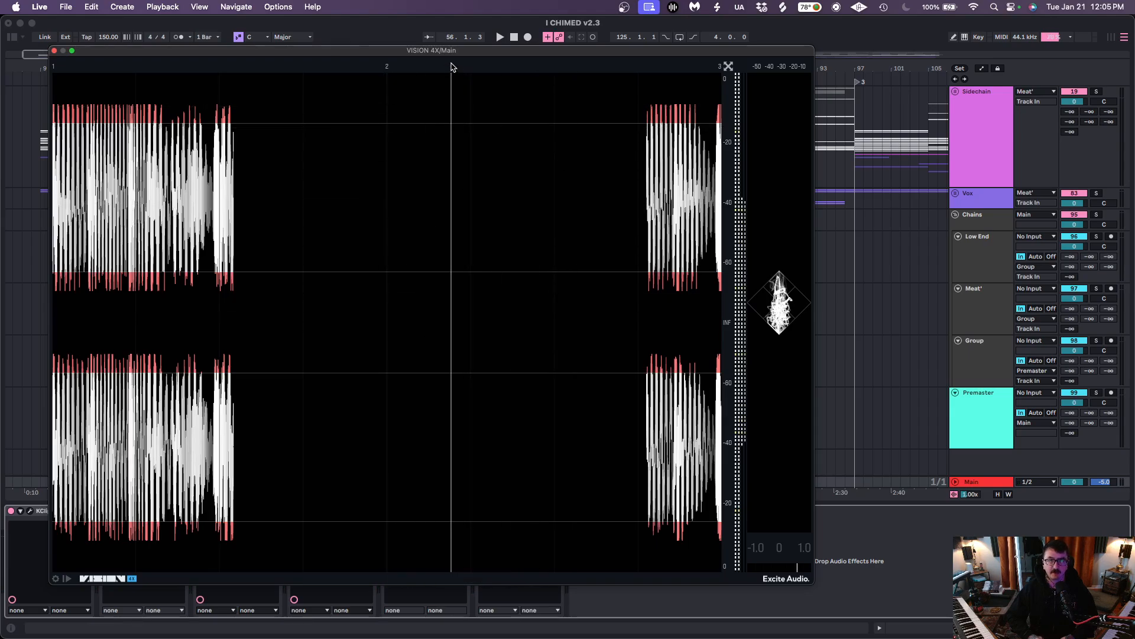
drag(454, 54, 477, 62)
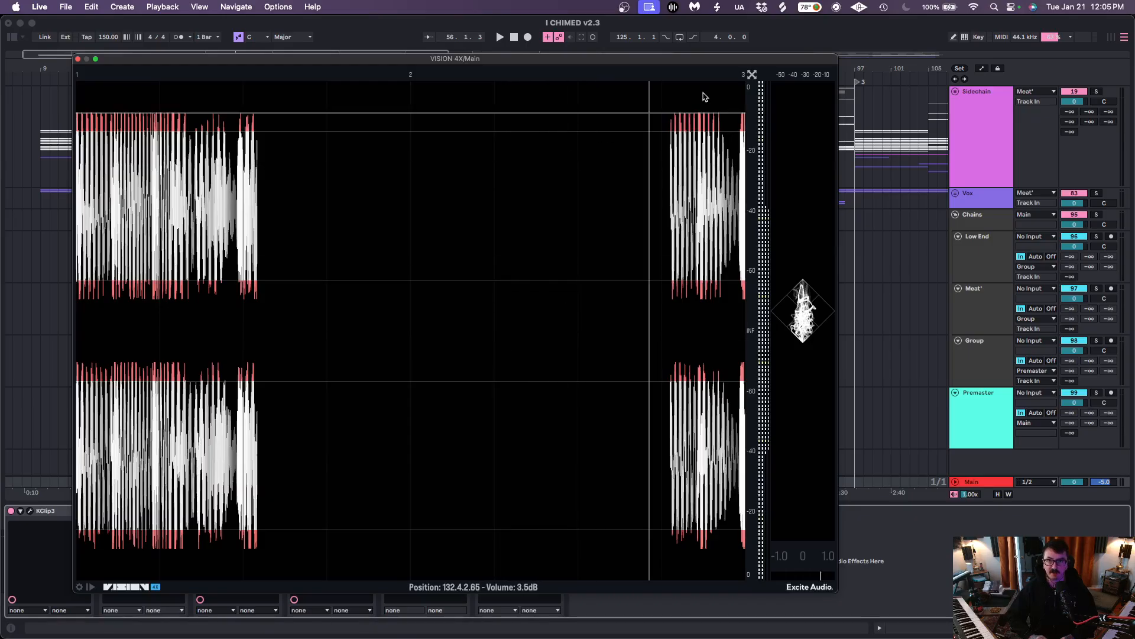
Resize VISION 4X's panes to show the spectrogram, spectrum and a larger stereo scope, and move its window lower
click(752, 74)
drag(650, 181, 691, 156)
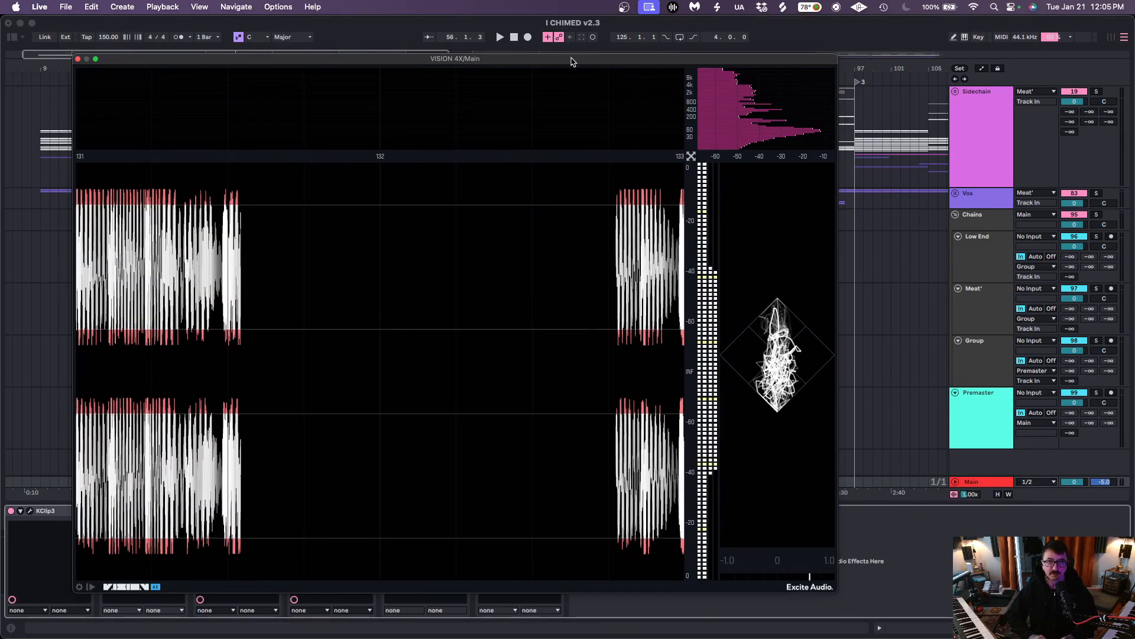
drag(572, 61, 591, 114)
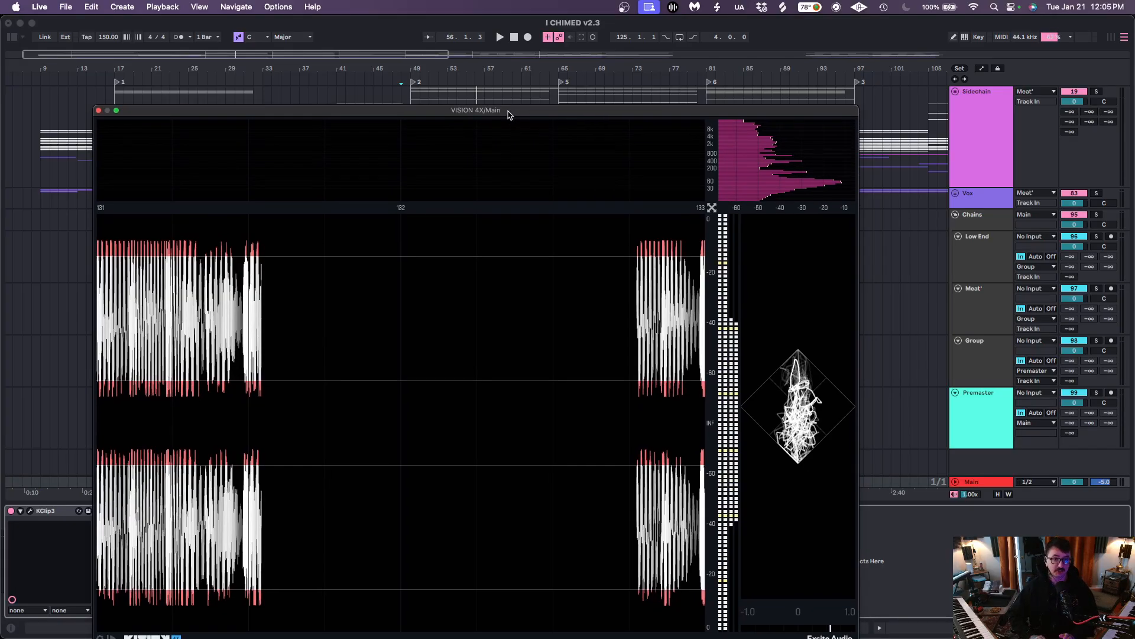
drag(507, 114, 510, 116)
Play from 48.1.1 to watch the waveform and spectrogram in VISION 4X, close it, and turn the plug-in off
key(space)
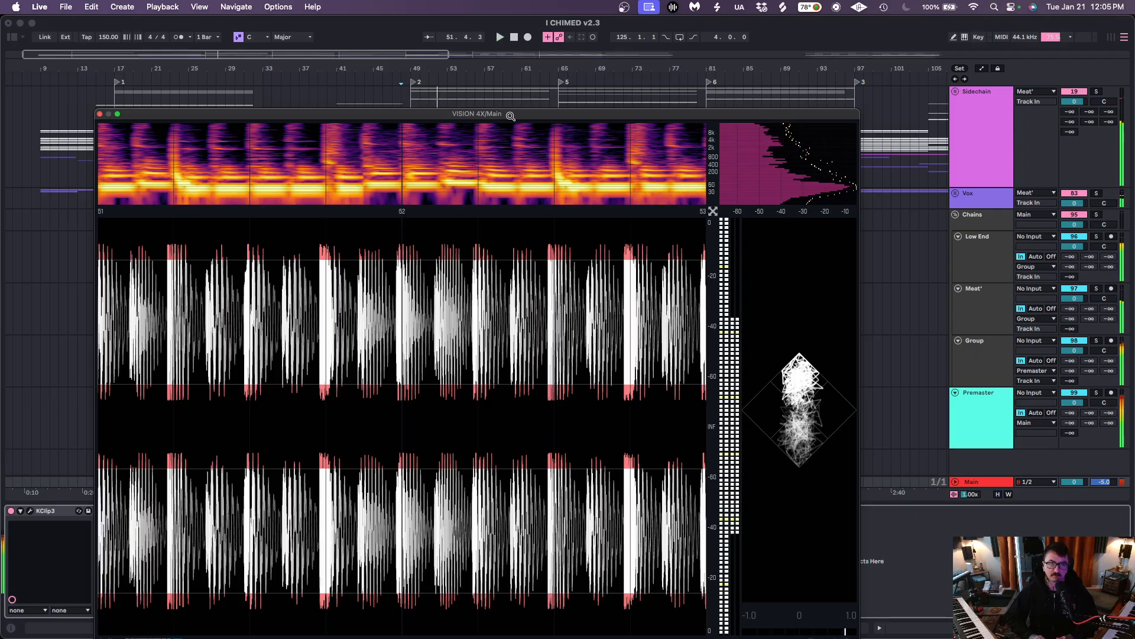
click(100, 113)
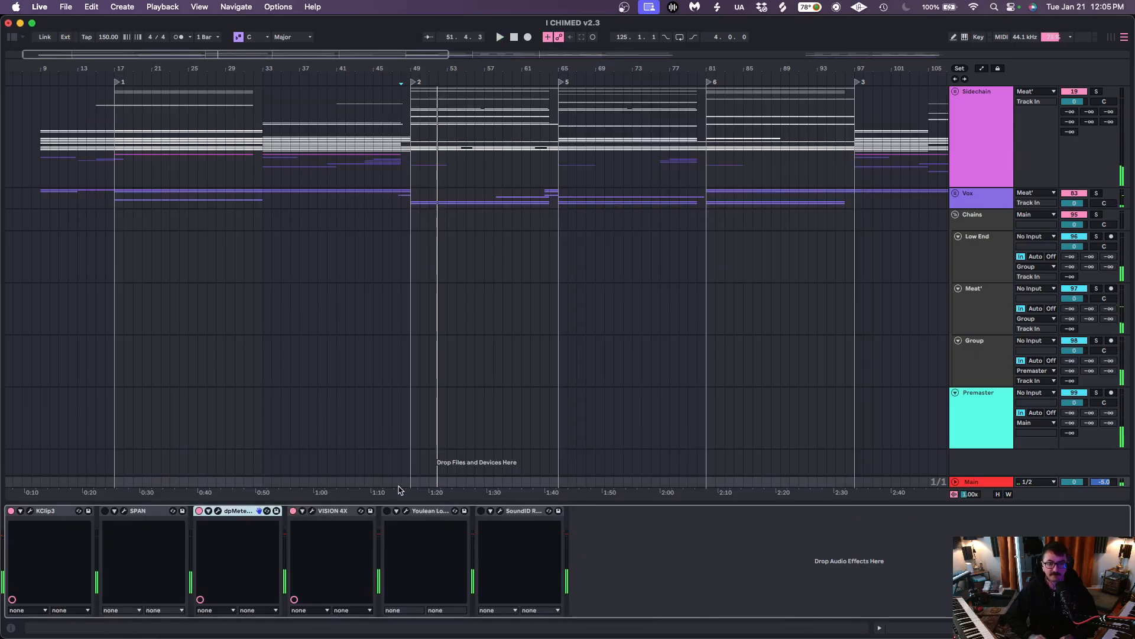
click(313, 522)
Zoom the arrangement out to show the whole song, and fold the Chains group
scroll(519, 227, right, 2)
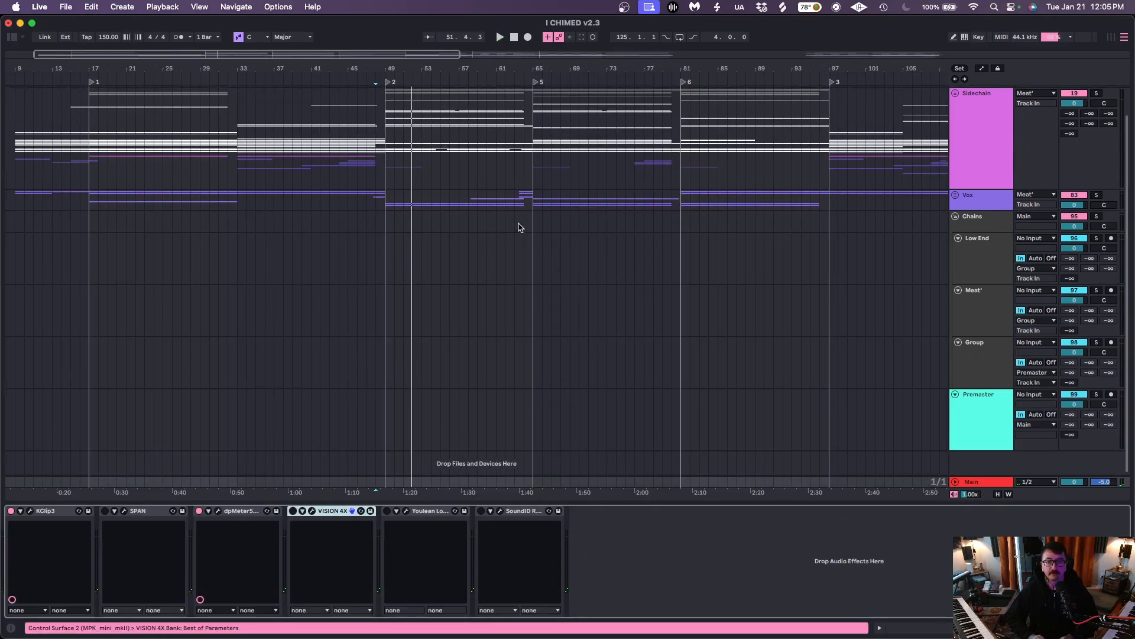
scroll(519, 228, right, 6)
drag(560, 68, 293, 67)
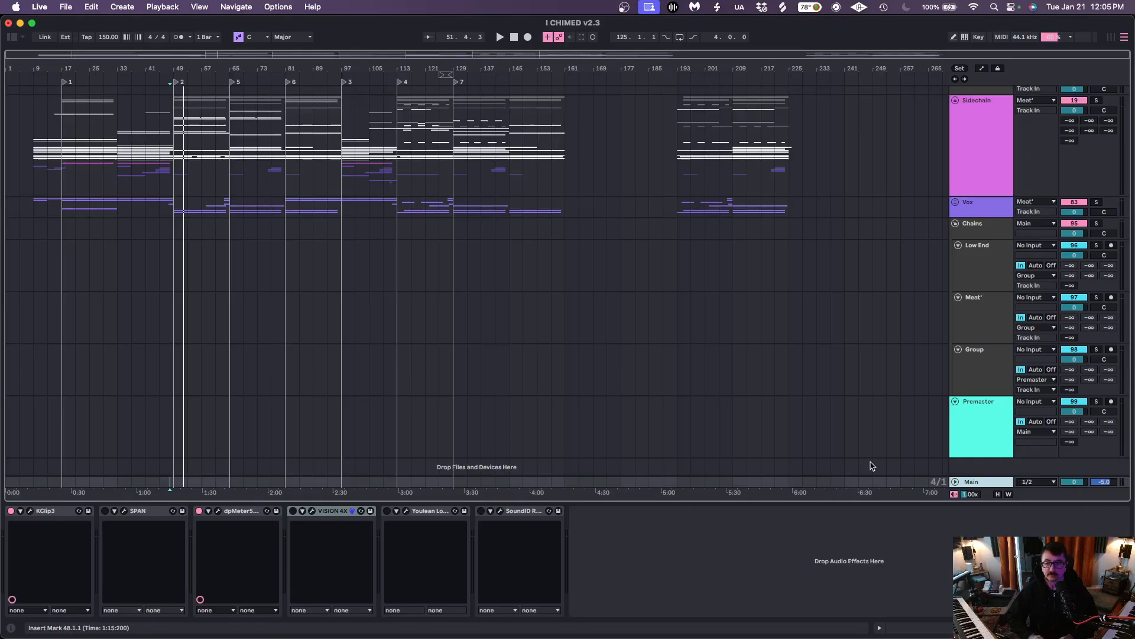
scroll(717, 332, up, 2)
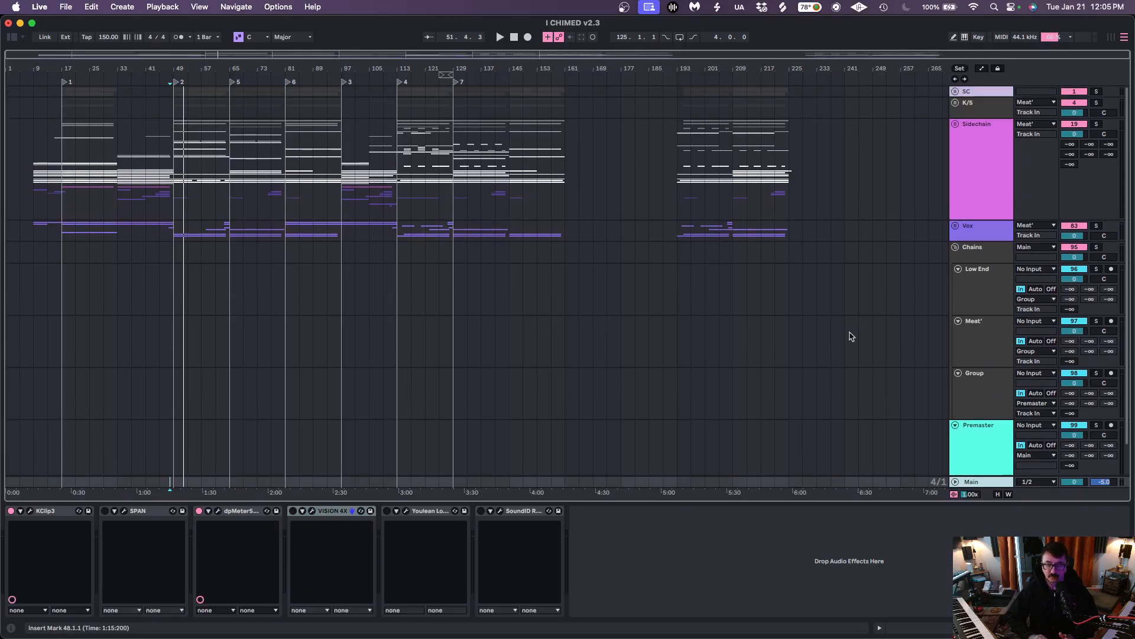
click(957, 248)
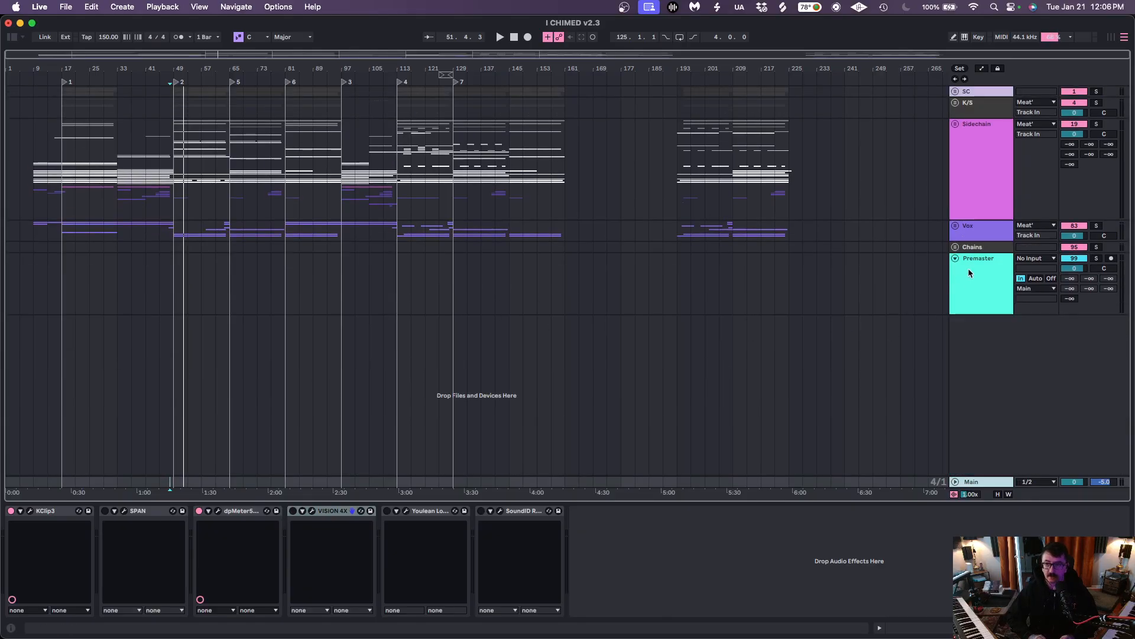
Select the Premaster track to show its device chain, and look over the arrangement of the whole song
click(972, 272)
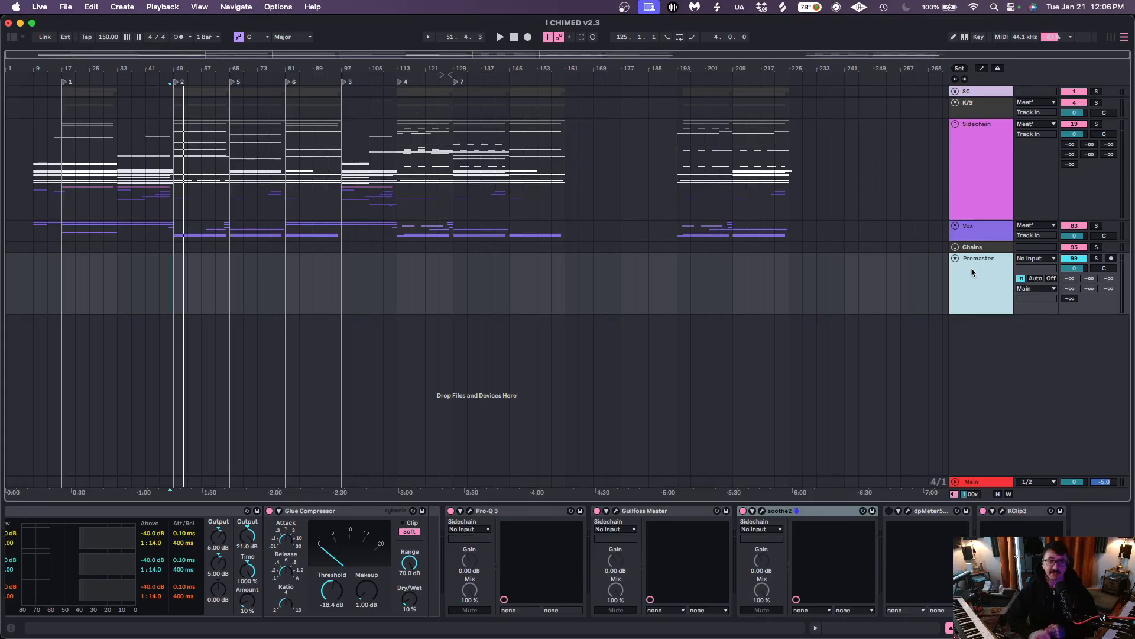
drag(87, 70, 87, 127)
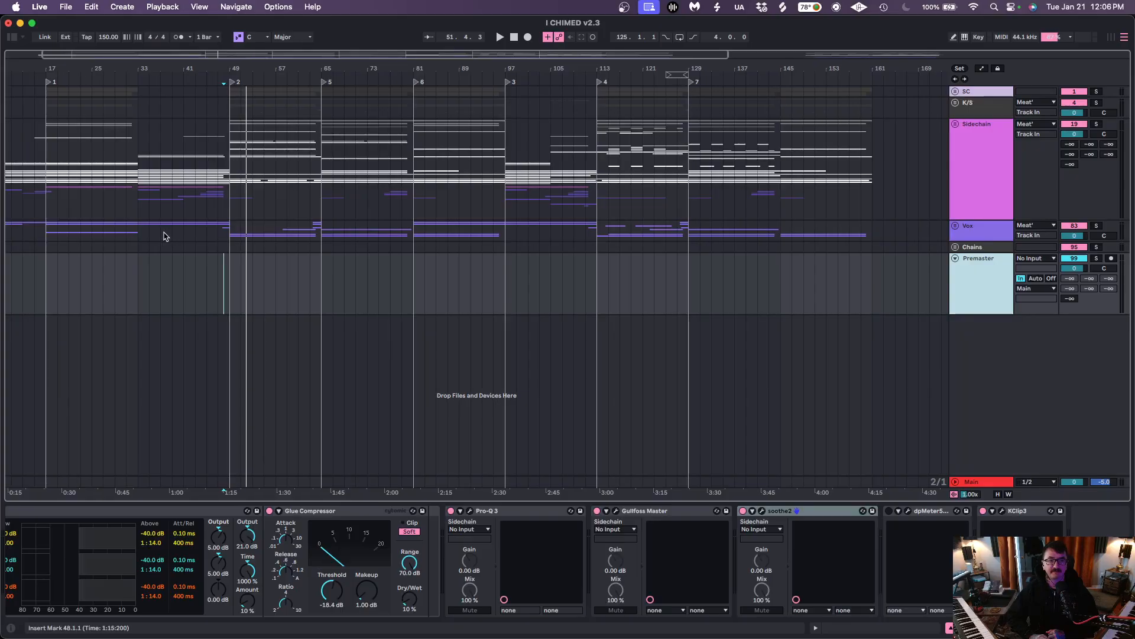
scroll(165, 237, left, 3)
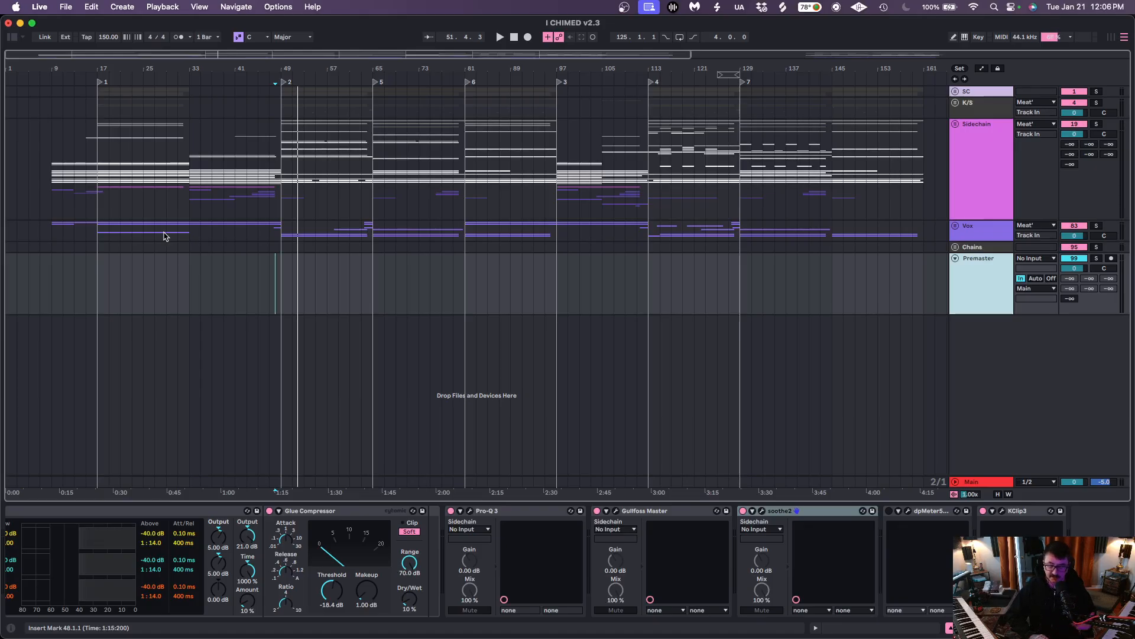
drag(216, 71, 185, 71)
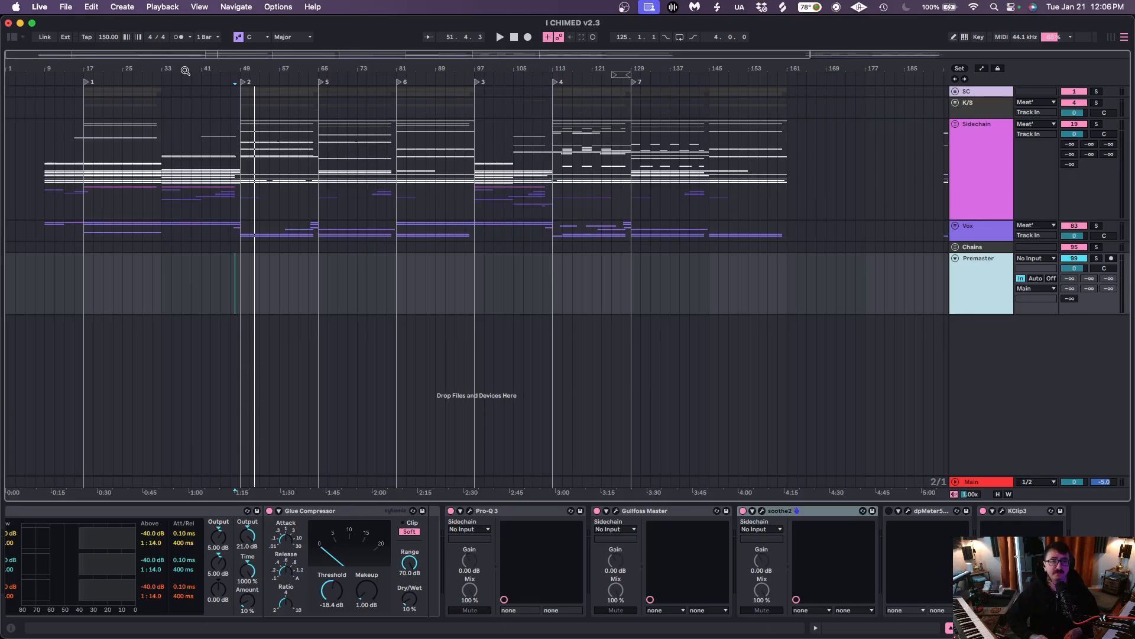
drag(185, 71, 159, 69)
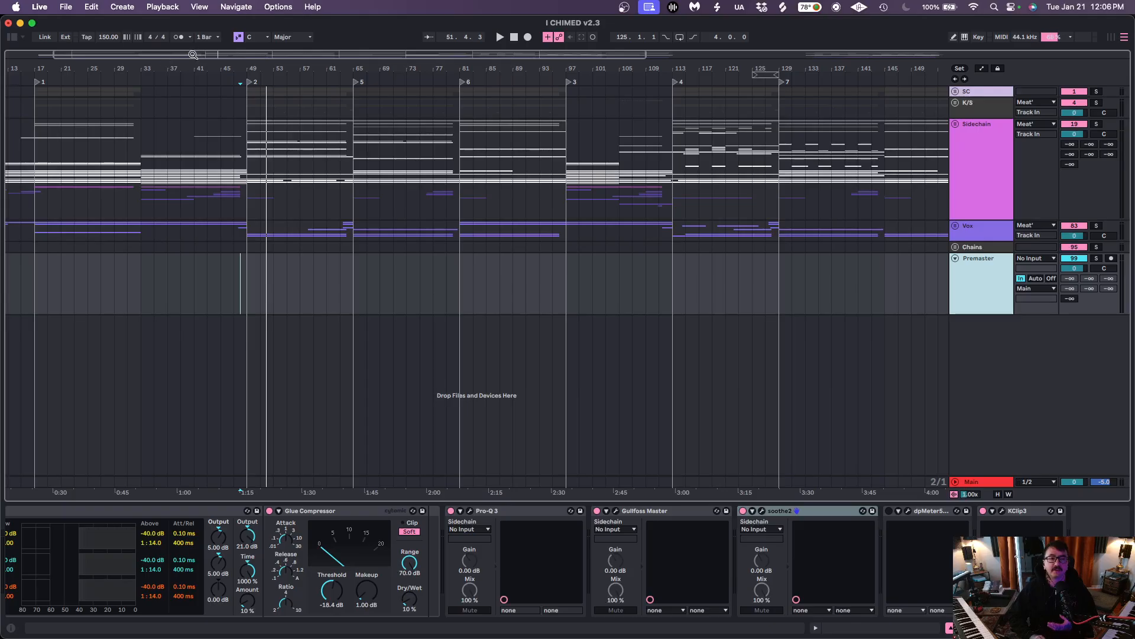
drag(186, 68, 156, 68)
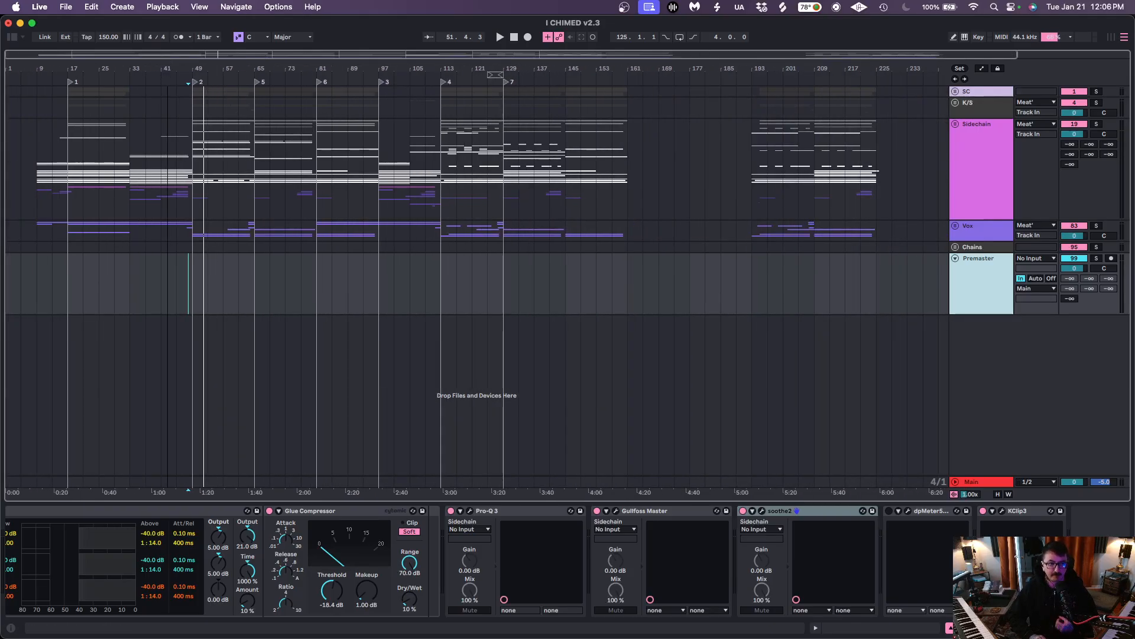
drag(167, 70, 199, 152)
scroll(228, 253, left, 5)
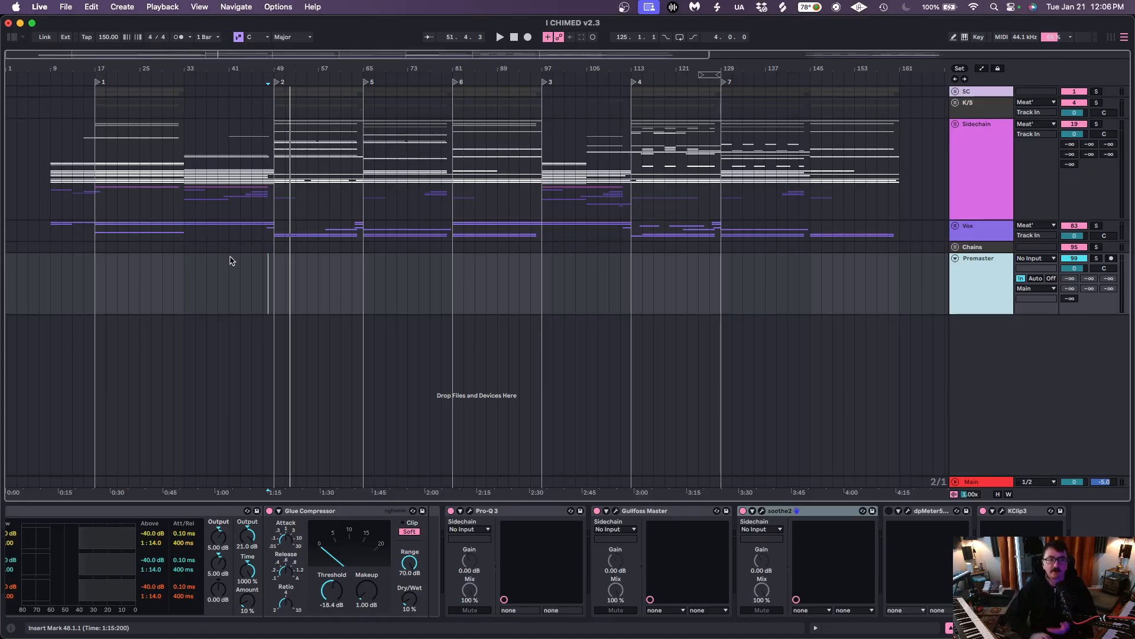
Place the insert mark at 9.1.1 on the Premaster track, where the song's first clips start, and save the Live Set
click(172, 274)
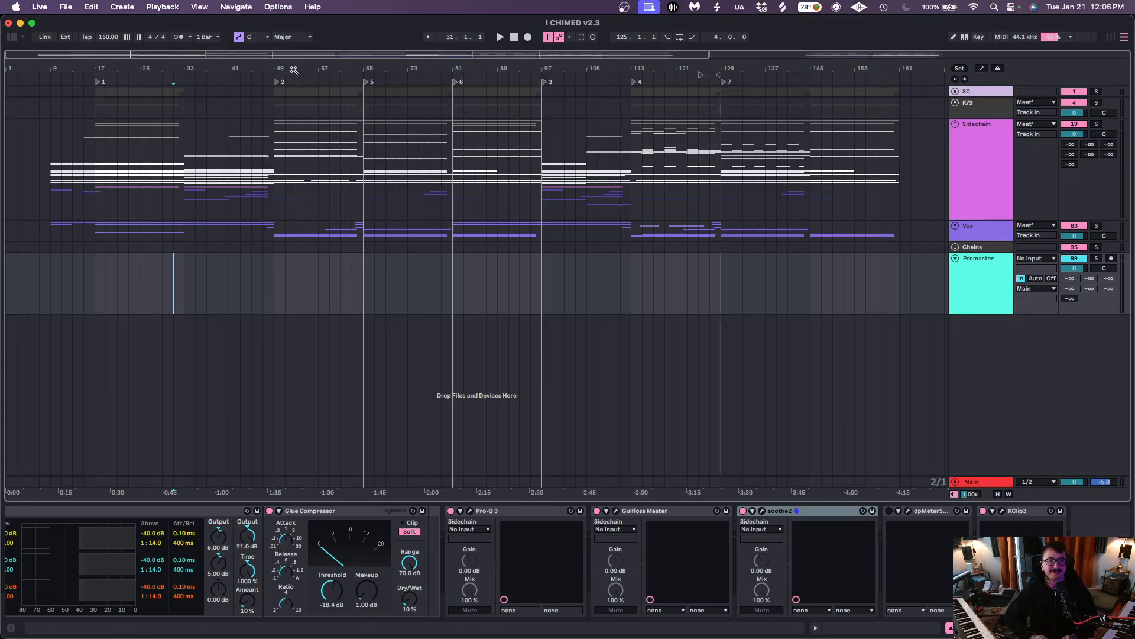
drag(295, 70, 211, 70)
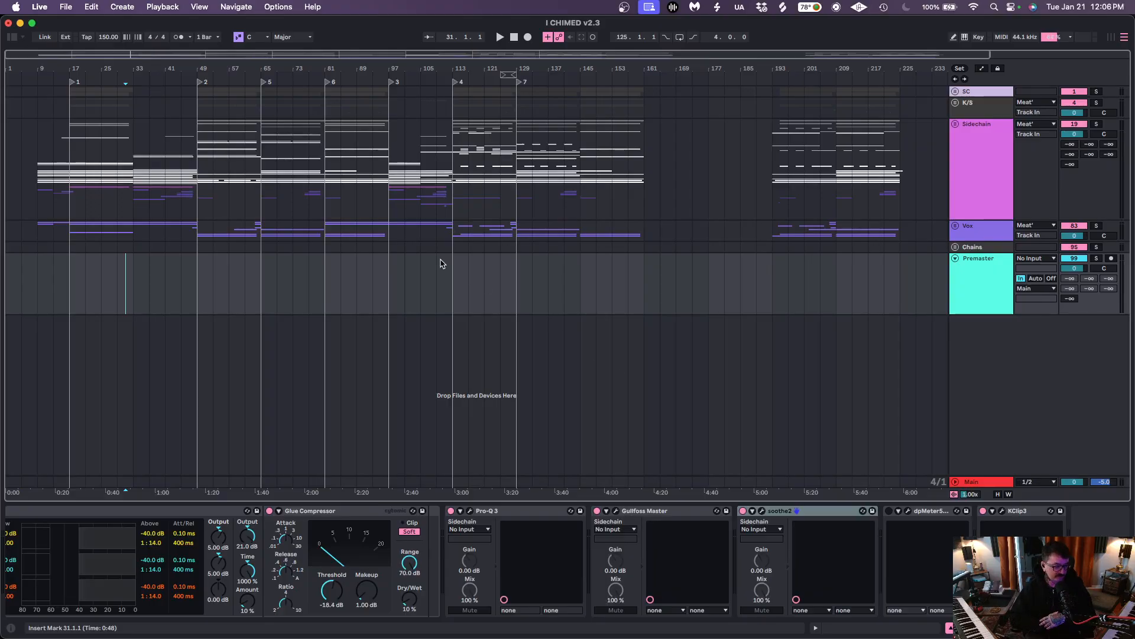
click(38, 267)
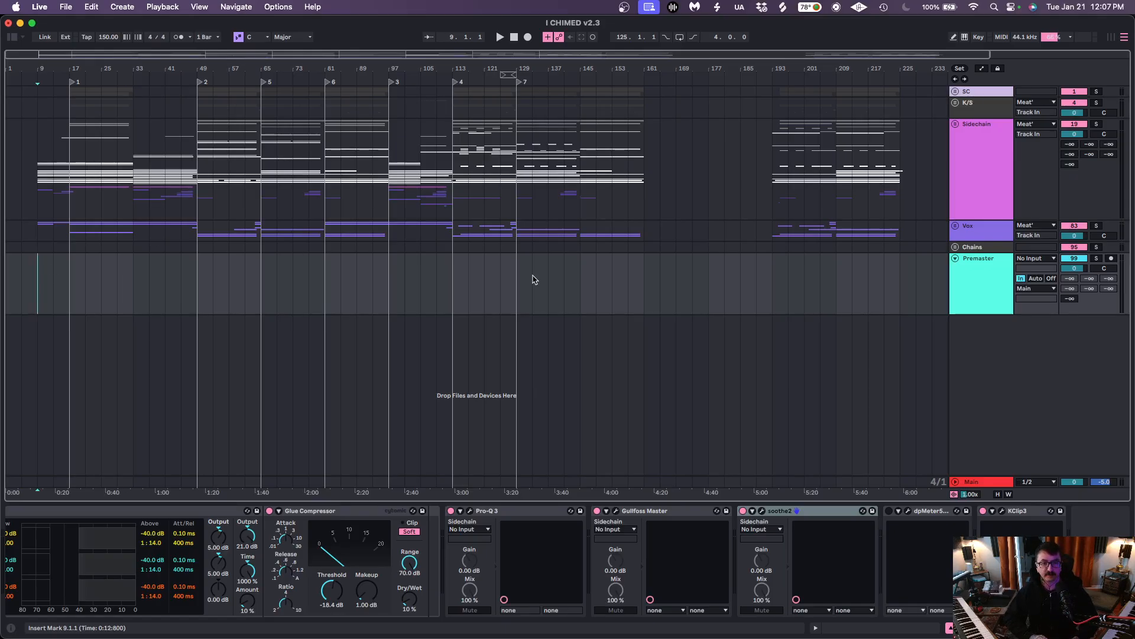
key(super+s)
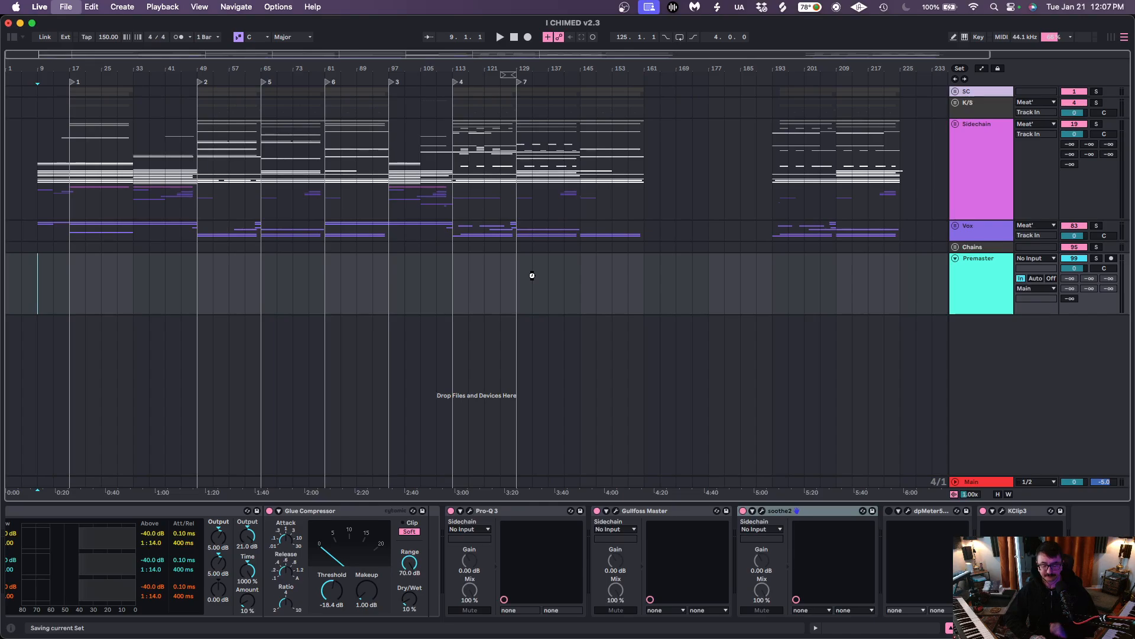